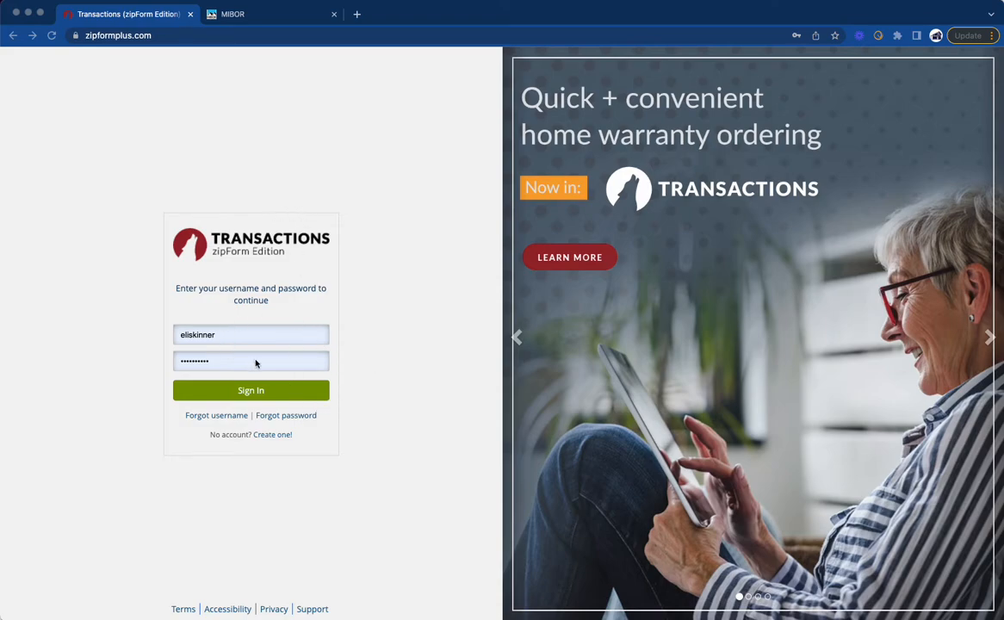
Step: Sign in to the zipForm account with the prefilled credentials and dismiss the webinar announcement
left_click(250, 391)
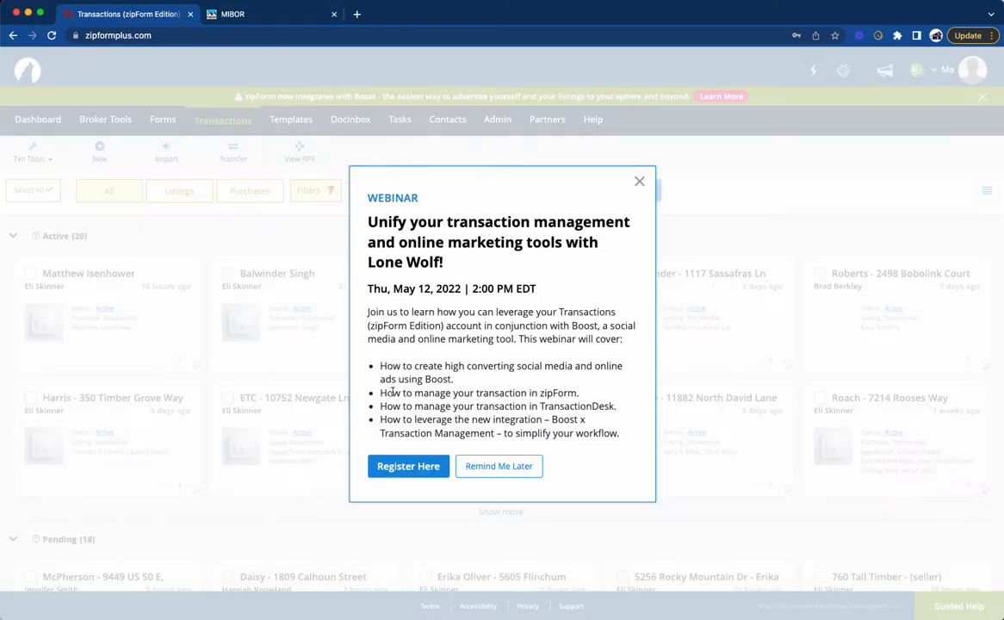
left_click(409, 466)
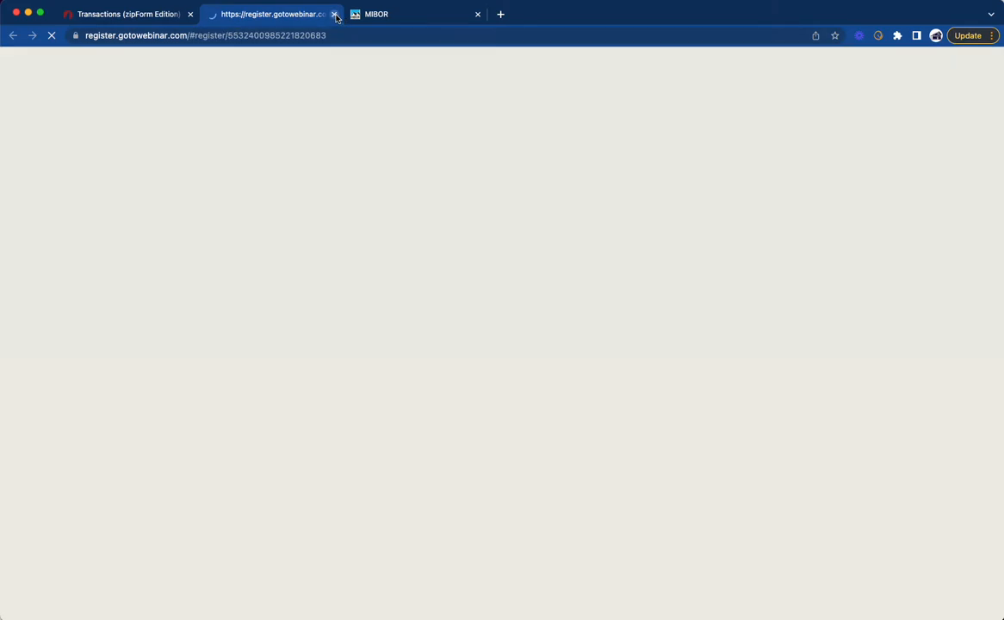
left_click(334, 14)
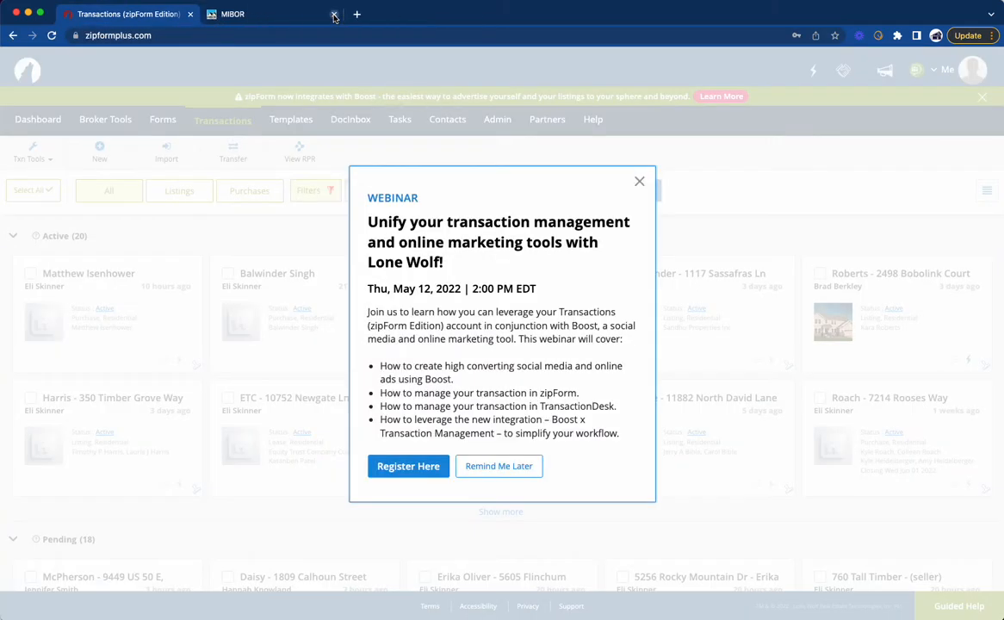
left_click(642, 179)
Step: Open the Broker Listing Cooperative from the MIBOR portal and search listings by the street name "switch bakc"
left_click(241, 14)
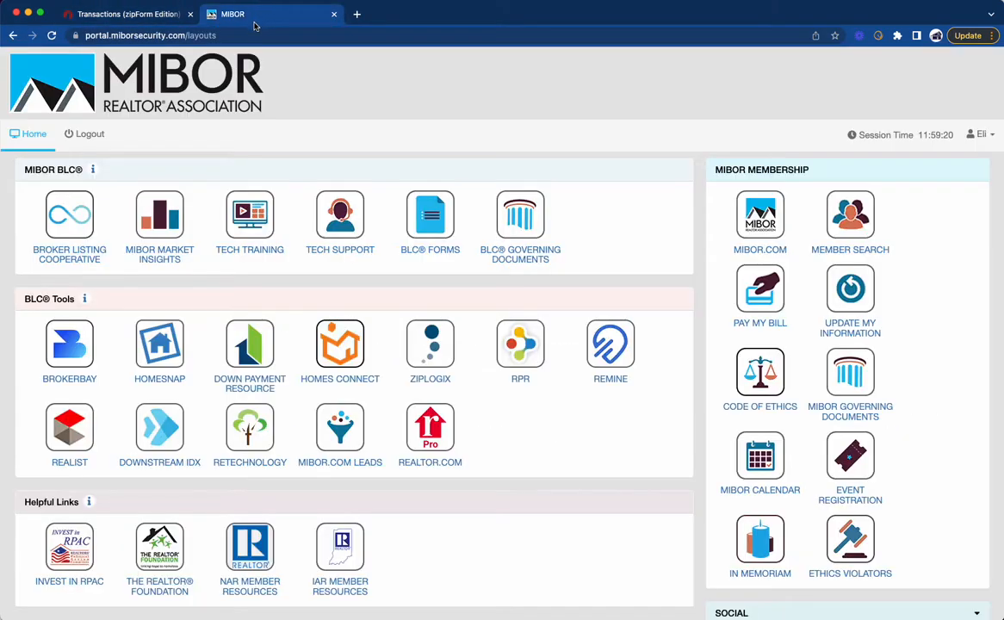
left_click(79, 205)
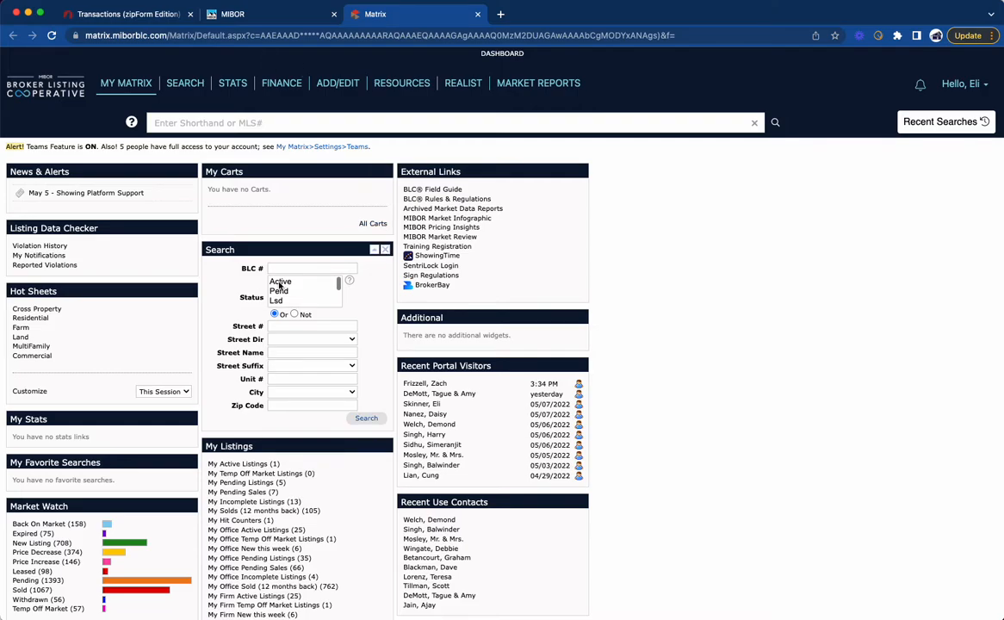
left_click(285, 353)
type("swit")
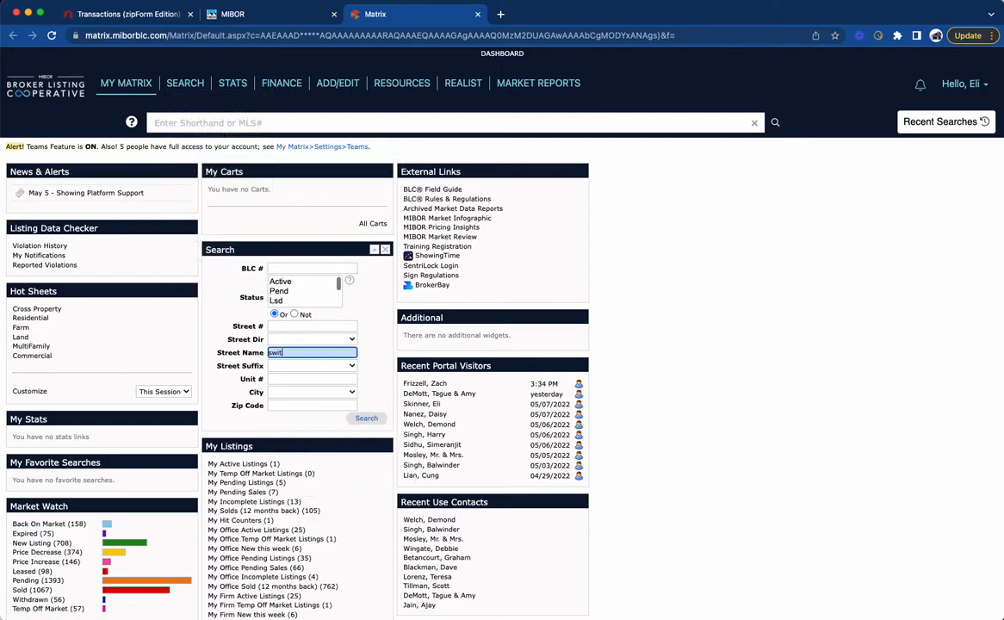
type("chba")
key("Return")
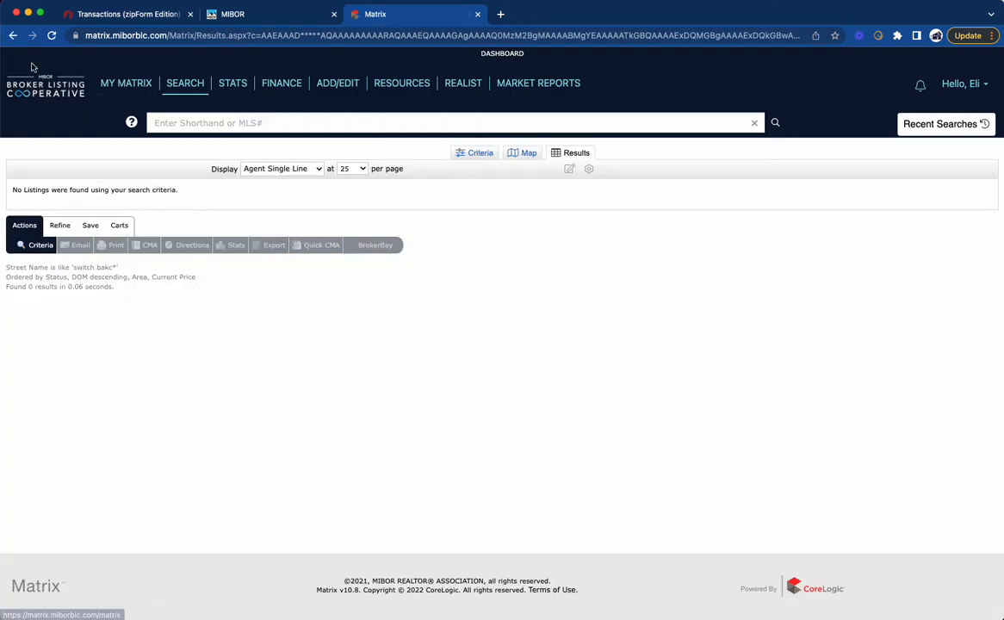
Step: Correct the street name search to "switchback" and copy the BLC number of the active listing
left_click(13, 35)
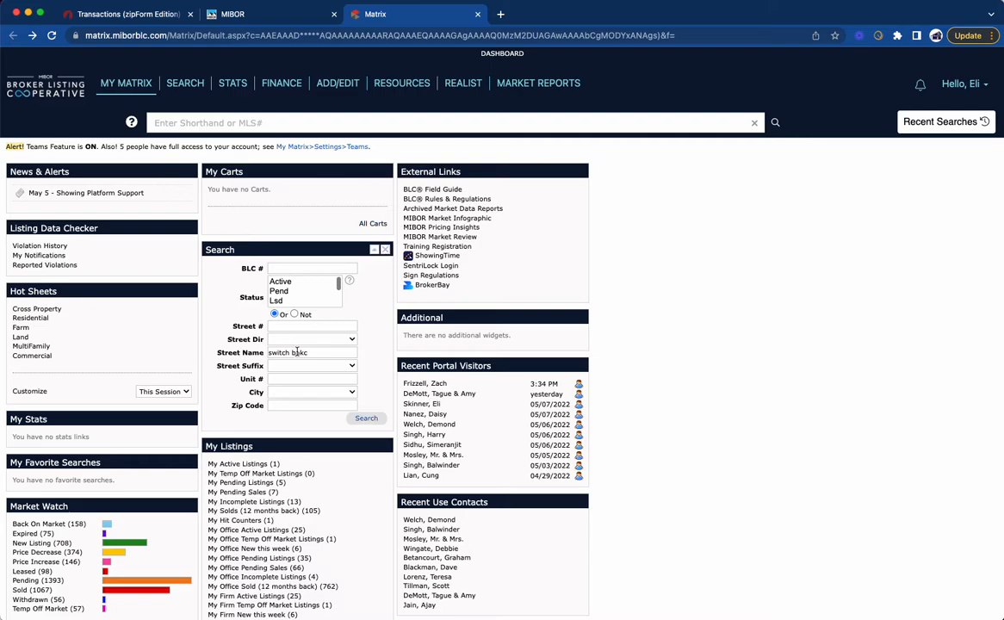
left_click(293, 352)
key("BackSpace")
double_click(316, 352)
key("Right")
key("BackSpace")
key("BackSpace")
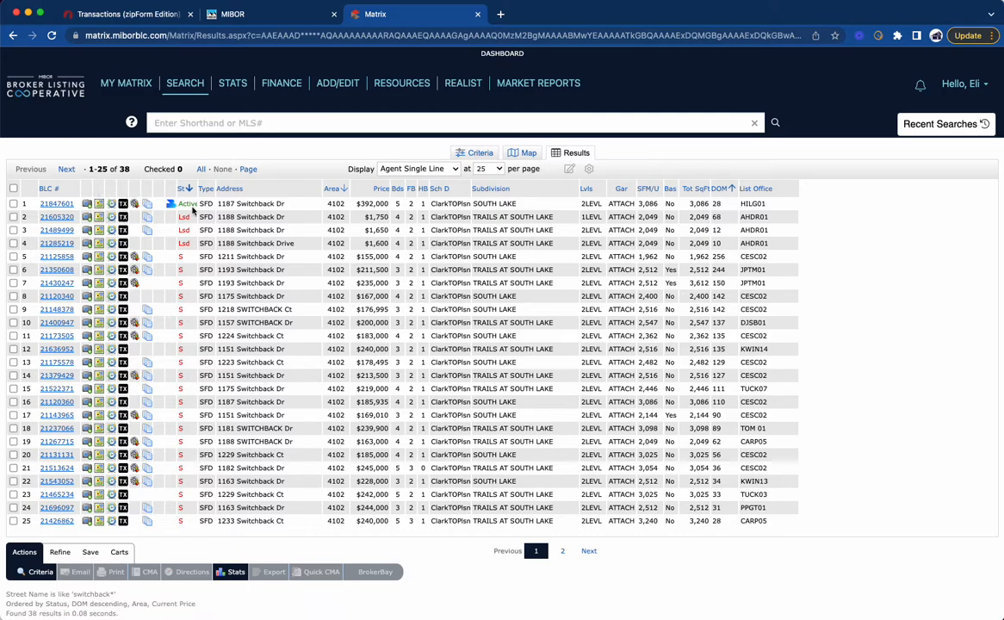
left_click_drag(76, 205, 46, 202)
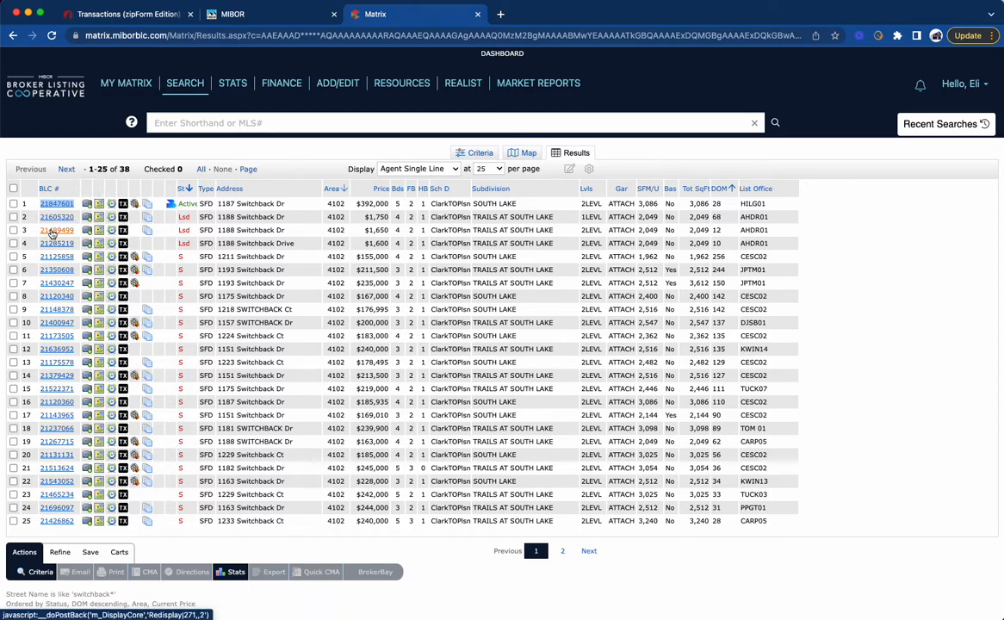
Step: Switch to zipForm Transactions and start a new purchase or offer transaction
left_click(158, 17)
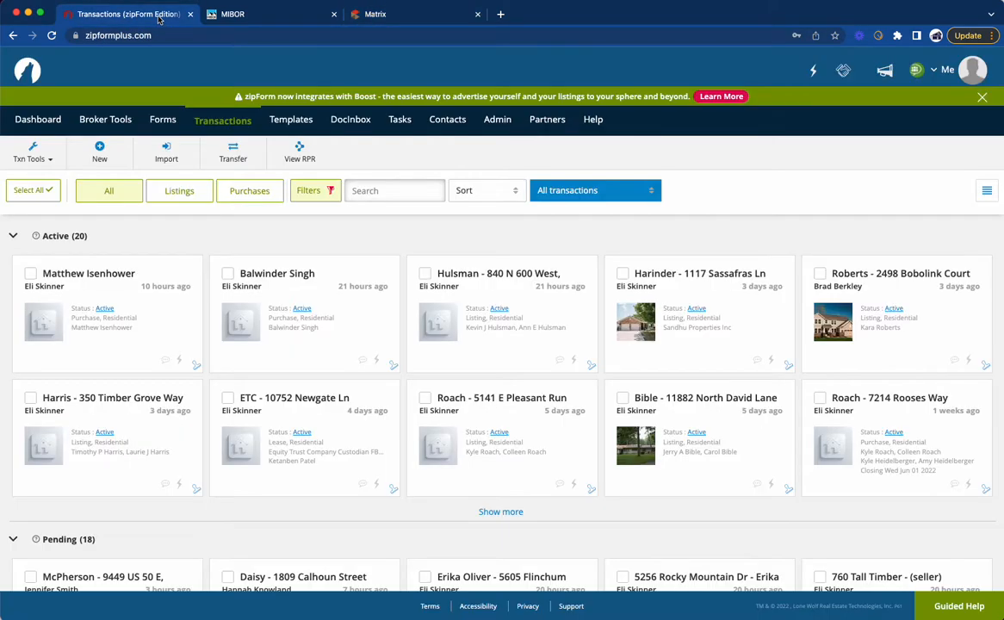
left_click(102, 158)
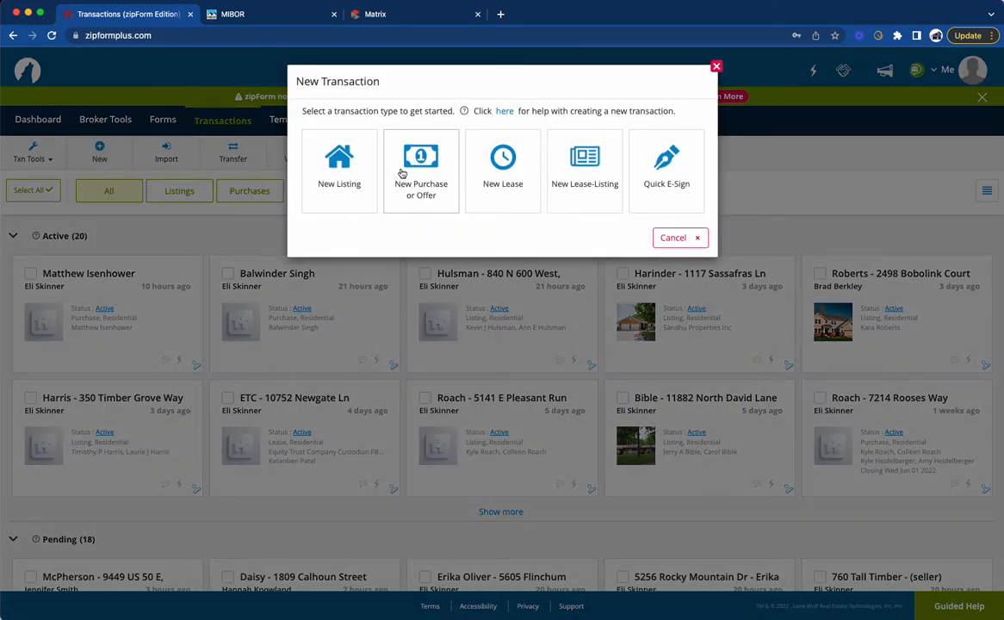
left_click(403, 173)
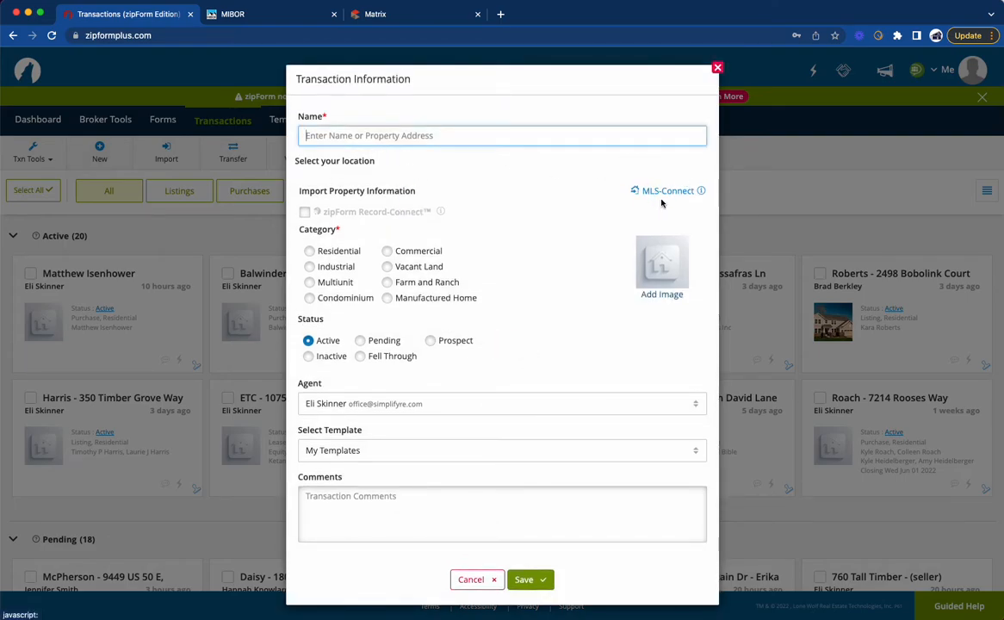
Step: Import BLC property listing 21847601 into the transaction through MLS-Connect, including the property photo
left_click(665, 193)
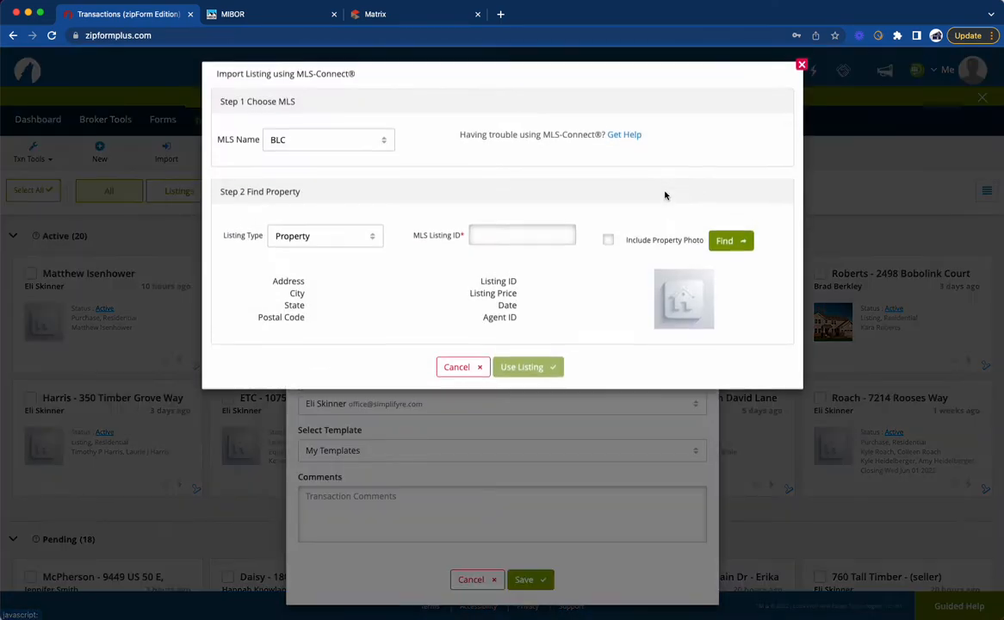
left_click(494, 236)
type("21847601")
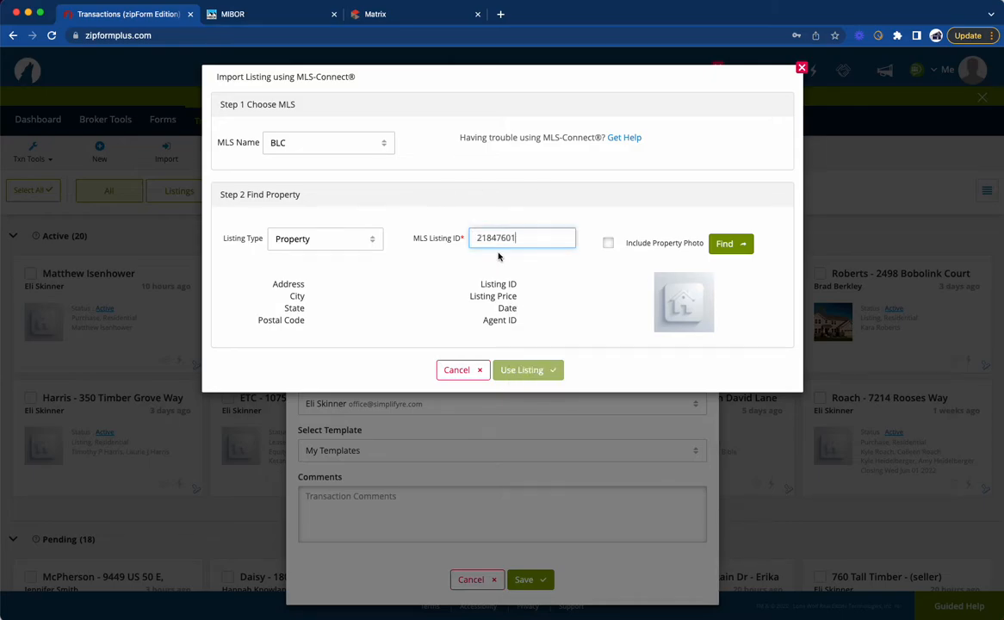
left_click(608, 246)
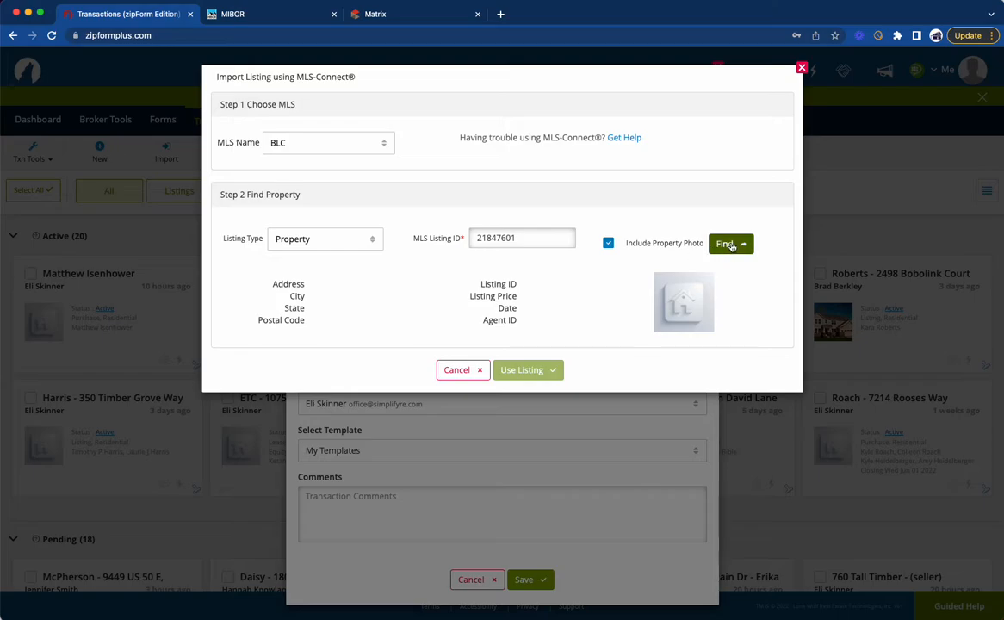
left_click(729, 244)
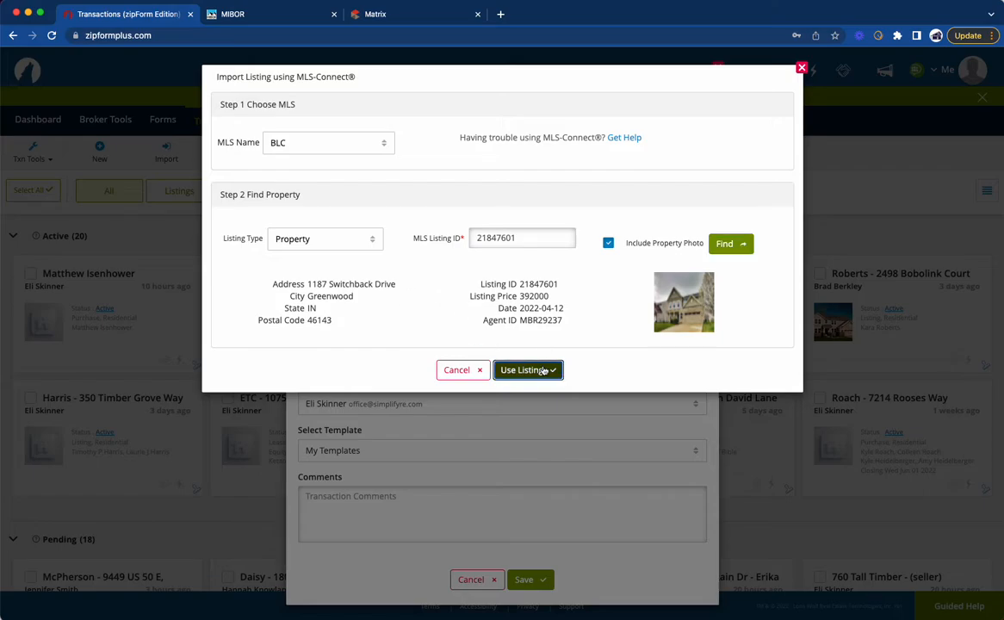
left_click(542, 369)
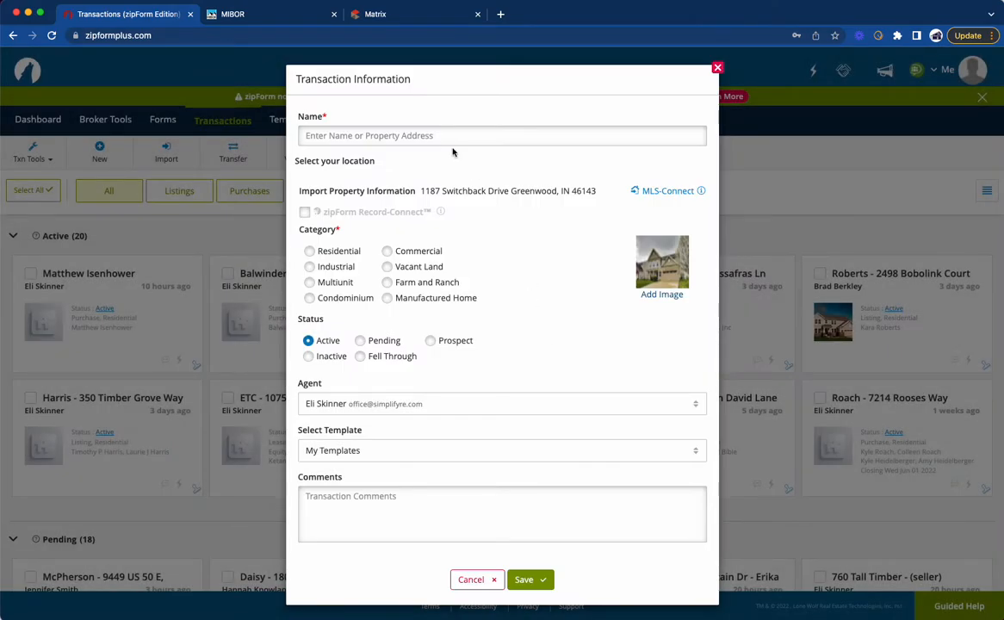
Step: Name the transaction with the client's full name, a hyphen and the imported property's street address
left_click_drag(420, 190, 511, 188)
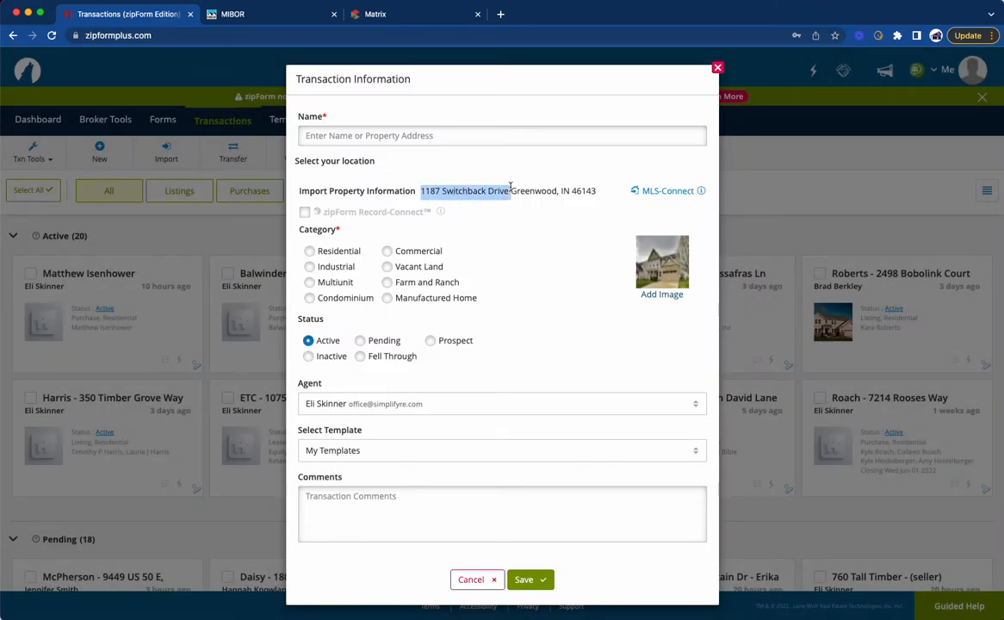
left_click(441, 135)
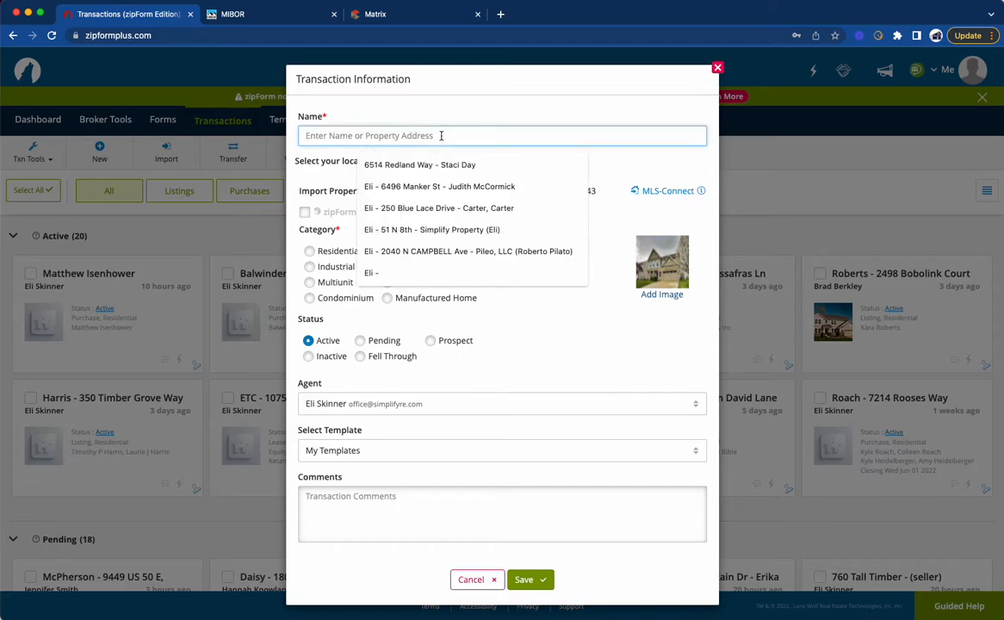
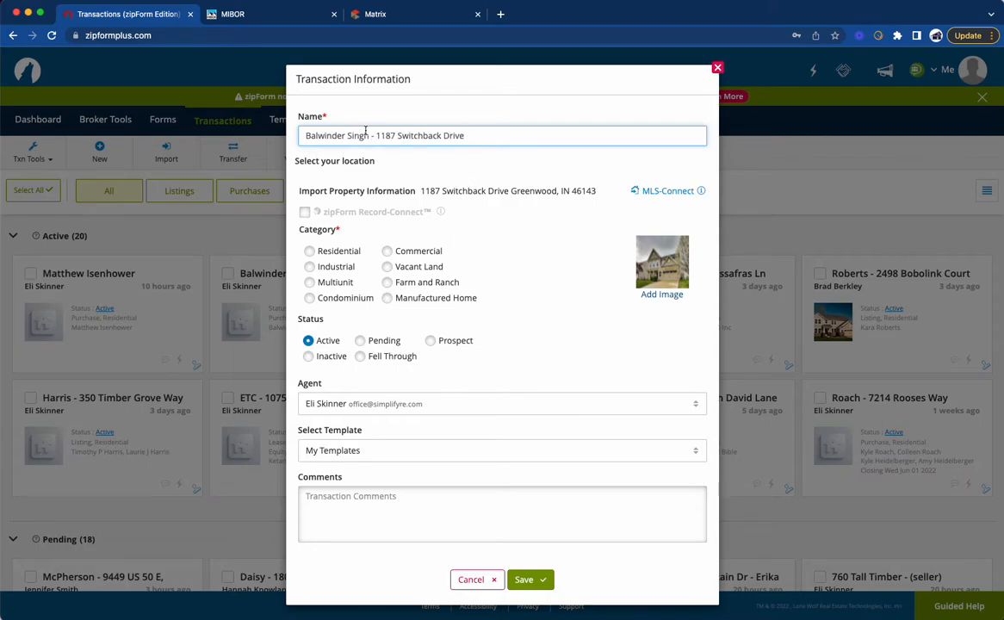
Step: Set the category to Residential, apply the "Global - Purchase - Residential" template and save the transaction
left_click(311, 252)
left_click(387, 408)
left_click(388, 459)
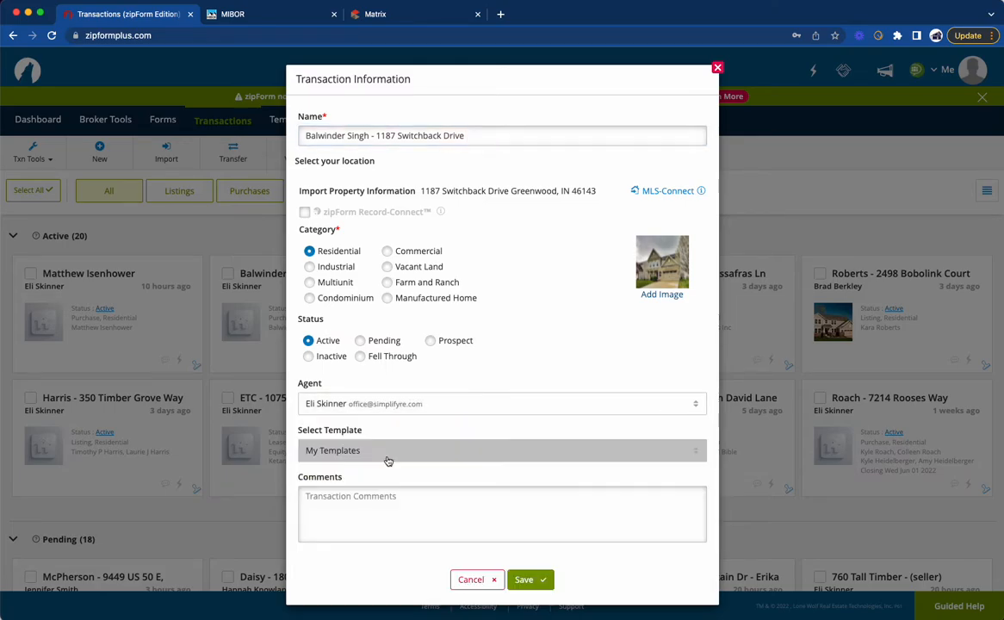
left_click(359, 459)
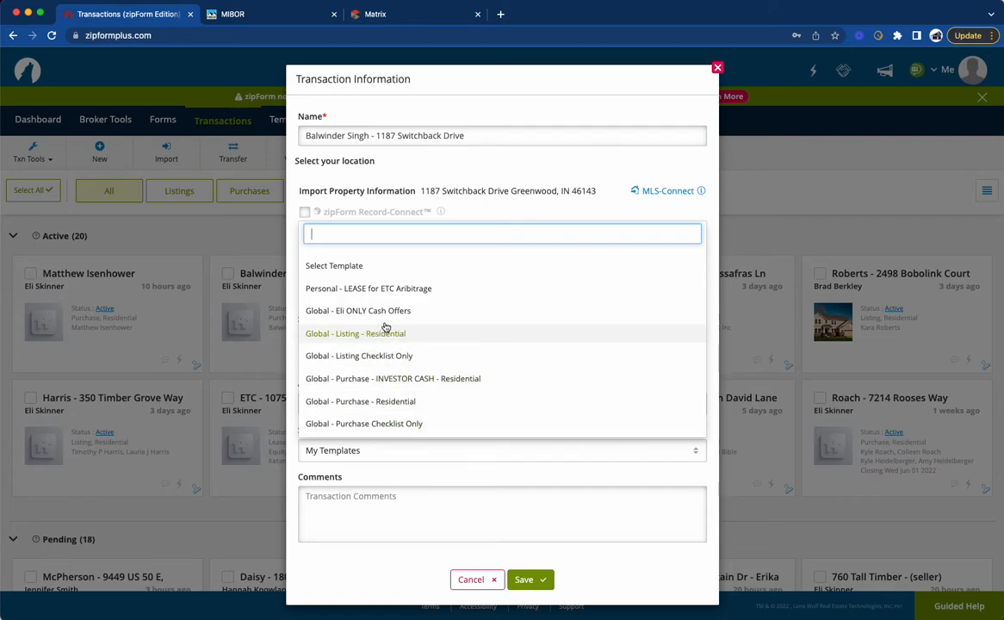
left_click(391, 404)
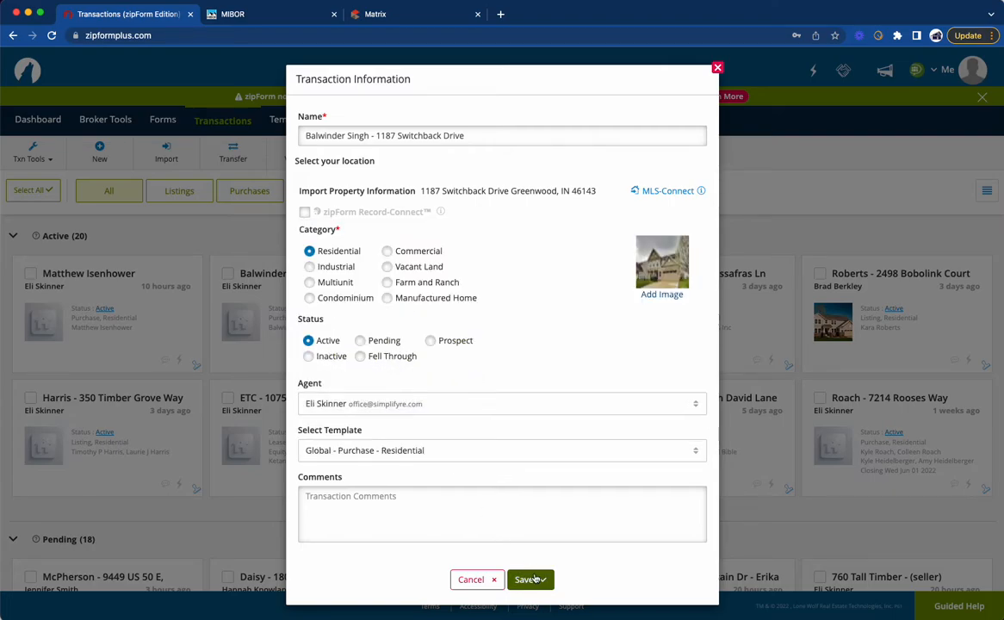
left_click(531, 580)
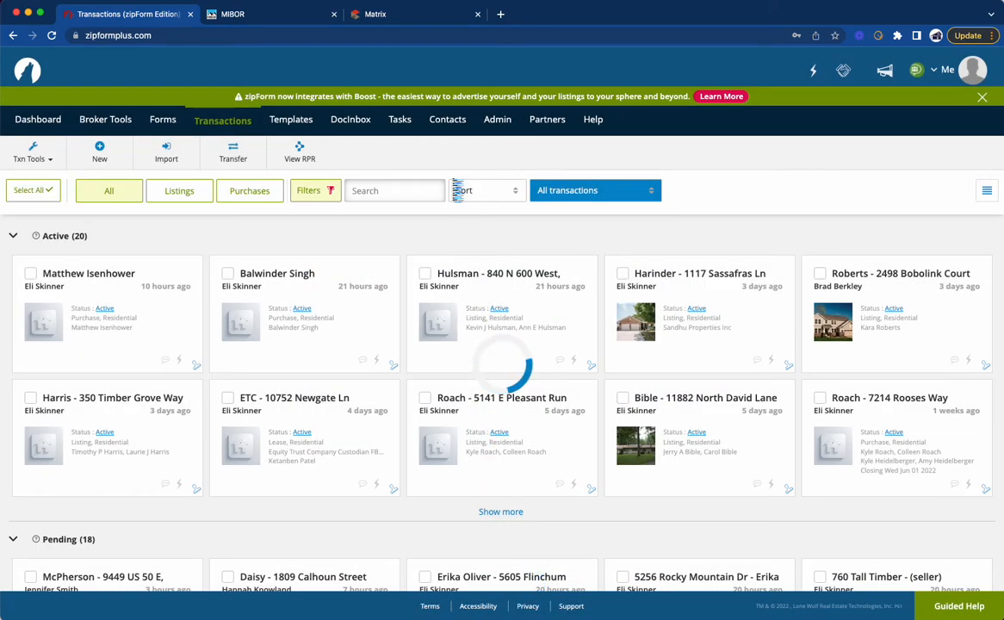
Step: Switch to Matrix, view the active listing's full details and open its supplements
left_click(404, 13)
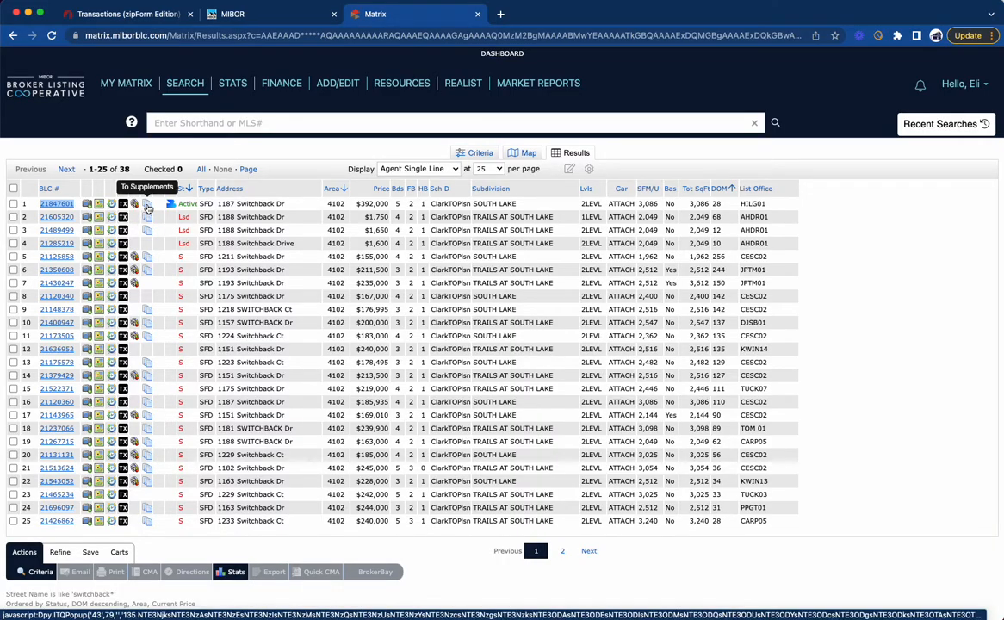
left_click(57, 205)
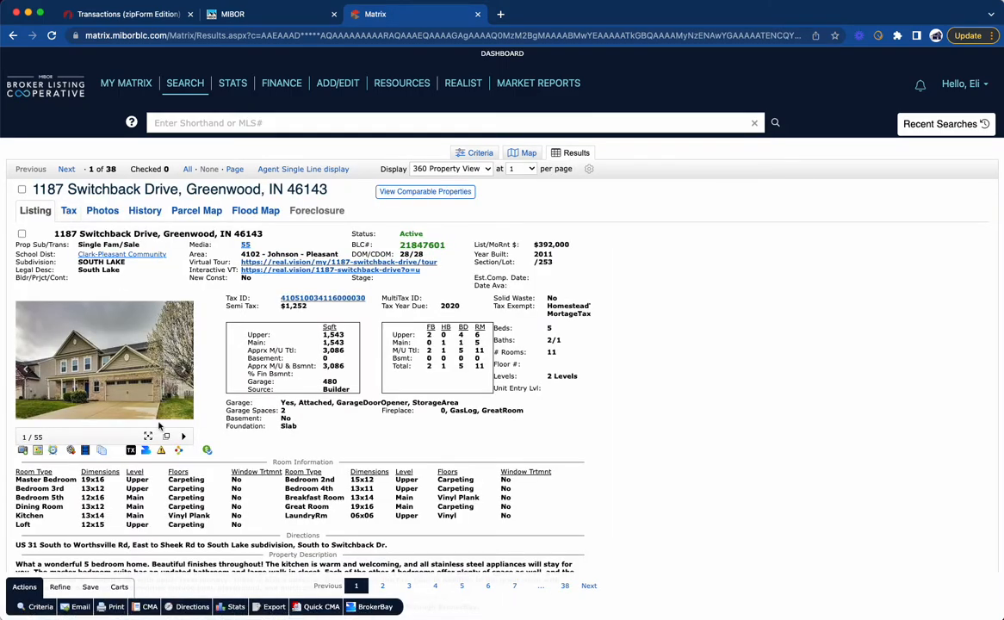
scroll(105, 435, "down", 1)
left_click(103, 410)
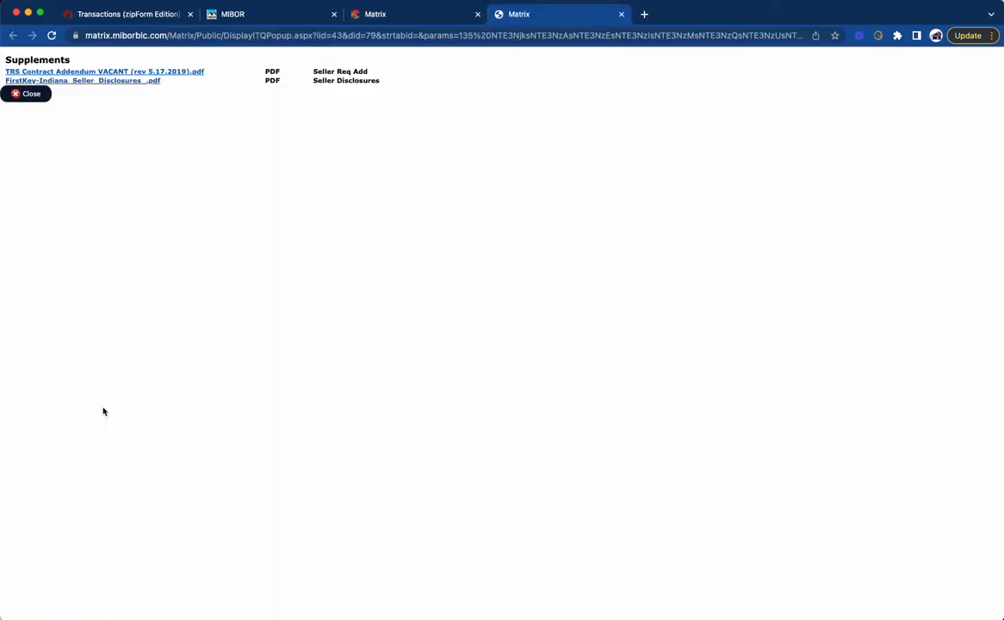
Step: Save the TRS Contract Addendum VACANT PDF to the Downloads folder and close the document
left_click(129, 73)
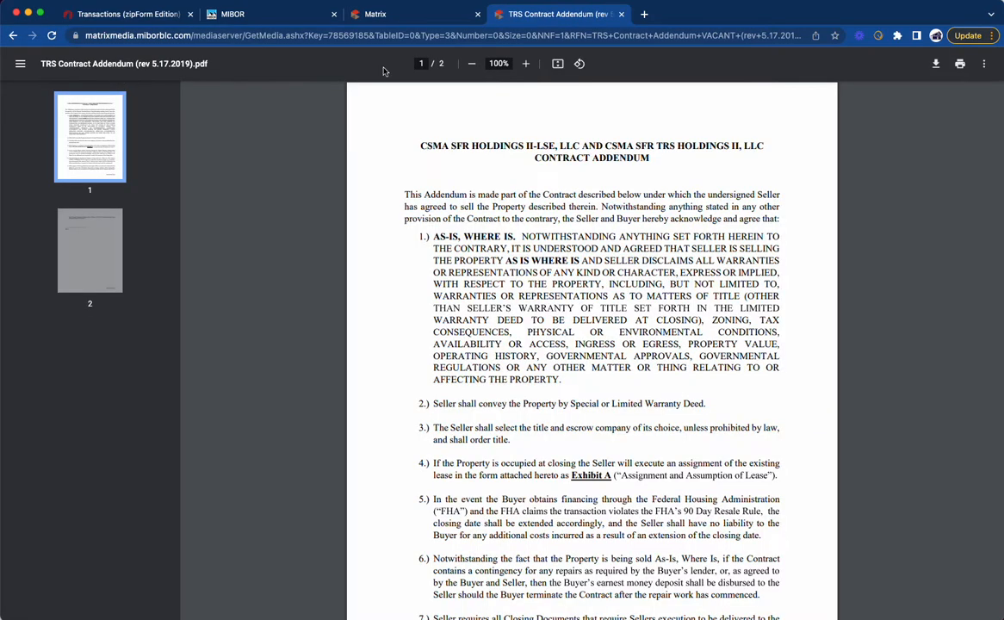
key("super+s")
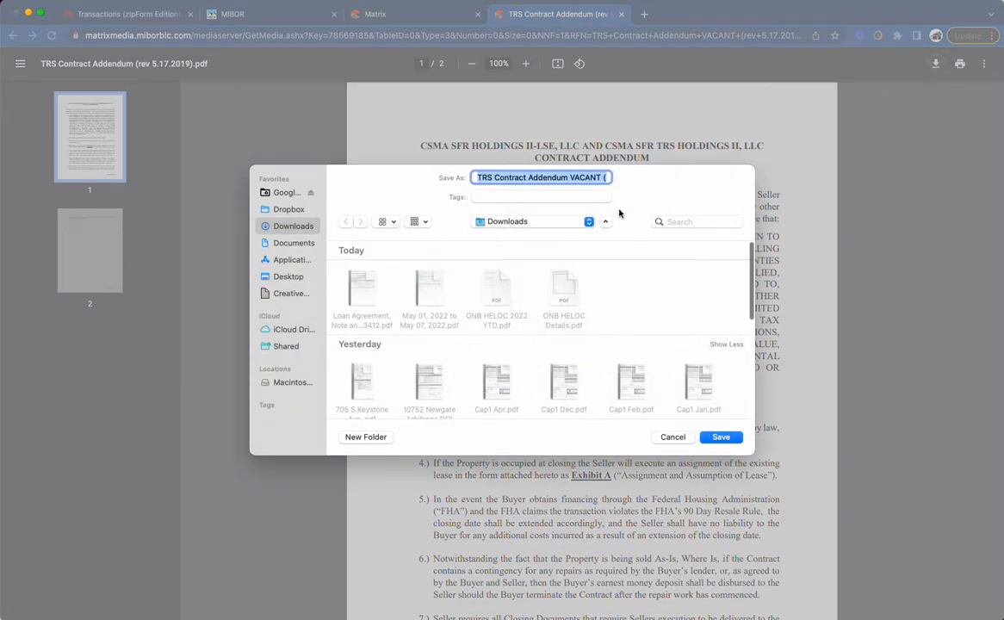
left_click(720, 438)
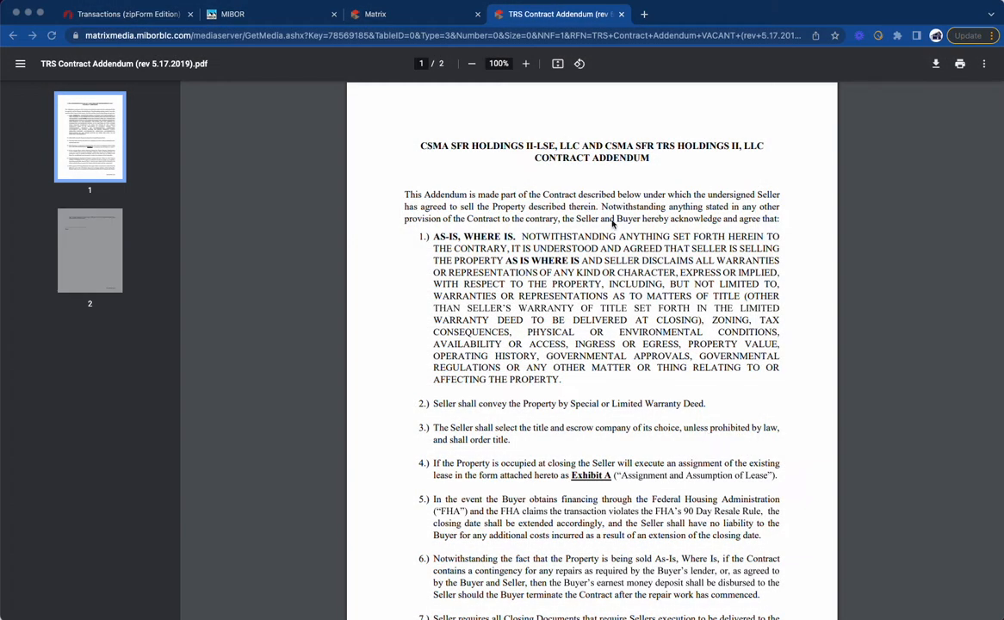
left_click(622, 14)
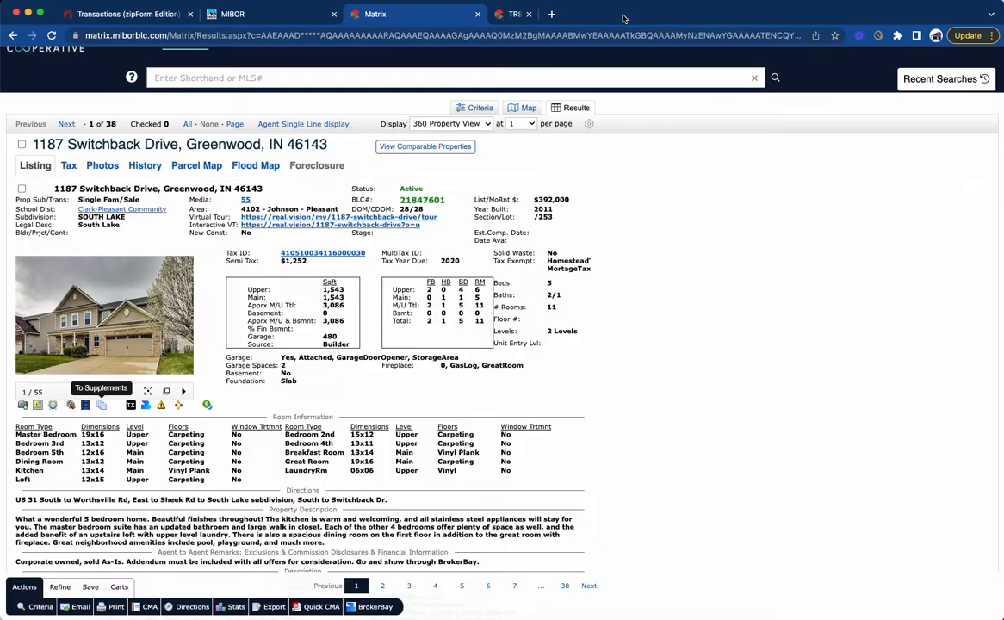
Step: Save the FirstKey-Indiana Seller Disclosures PDF from the listing's supplements to the Downloads folder and close the document
left_click(103, 408)
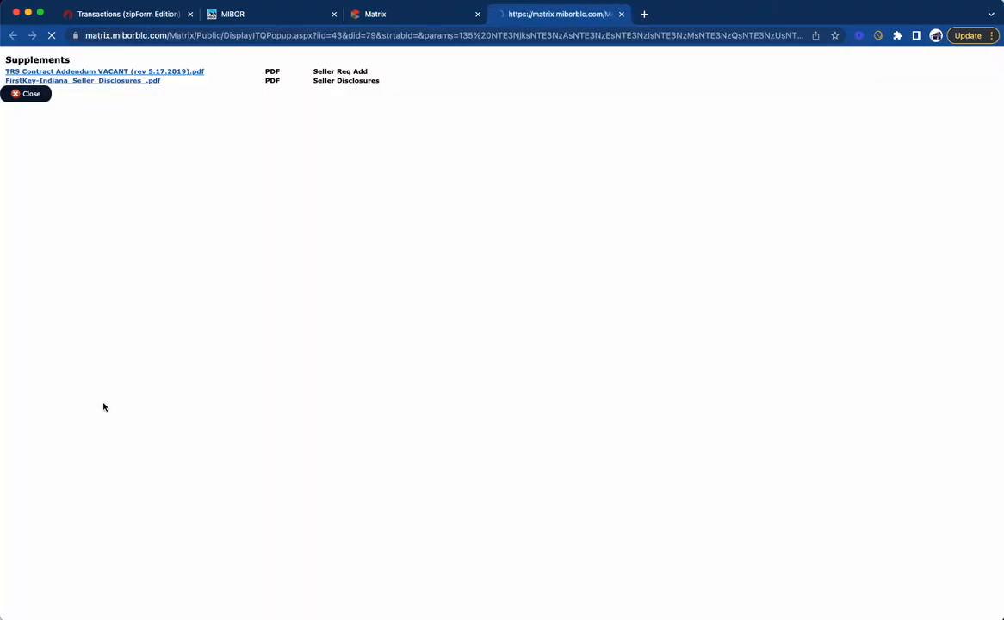
left_click(121, 83)
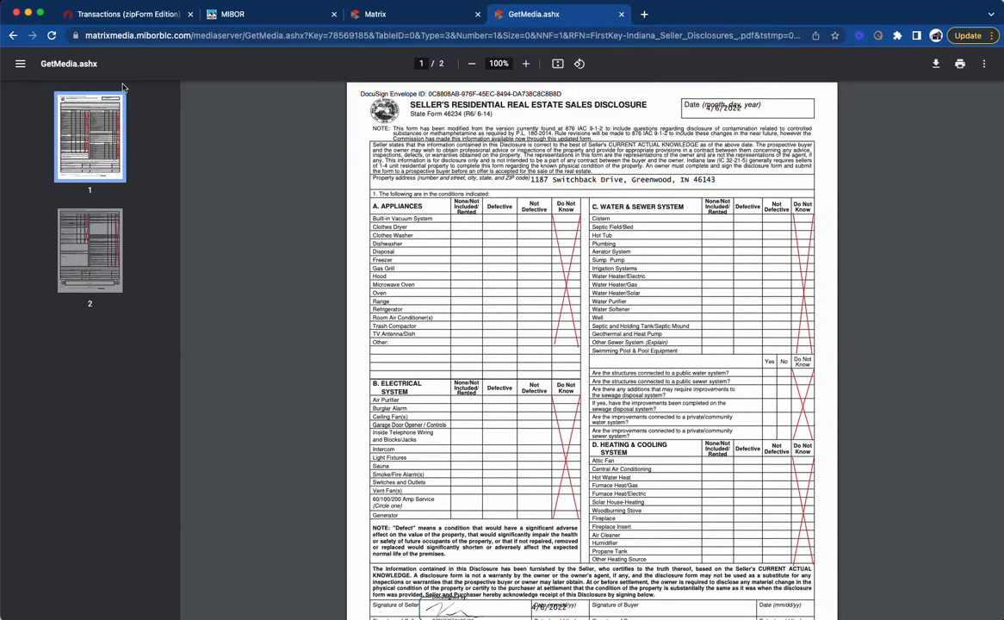
left_click(936, 63)
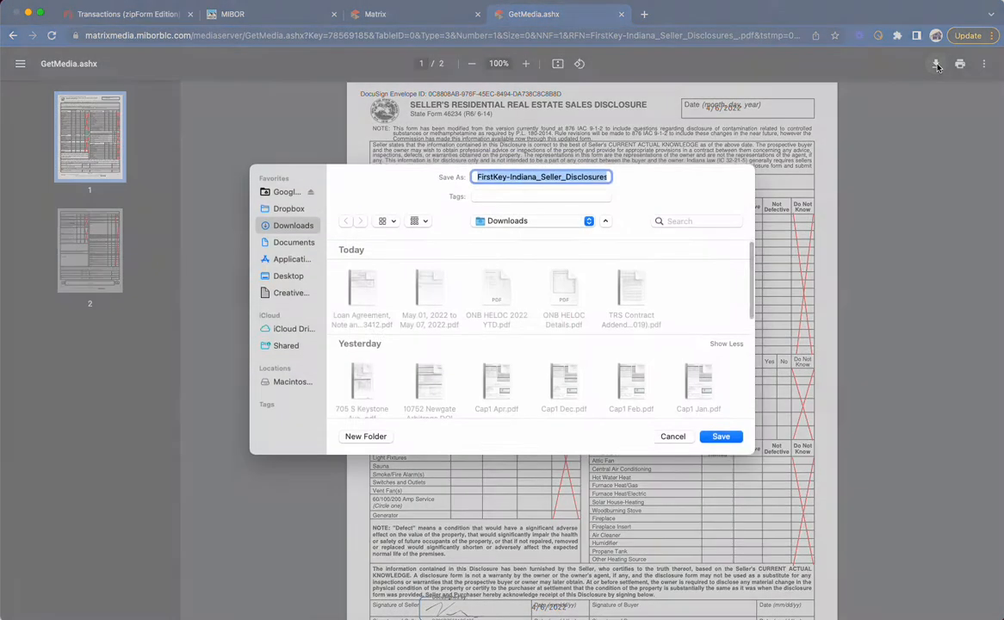
left_click(722, 437)
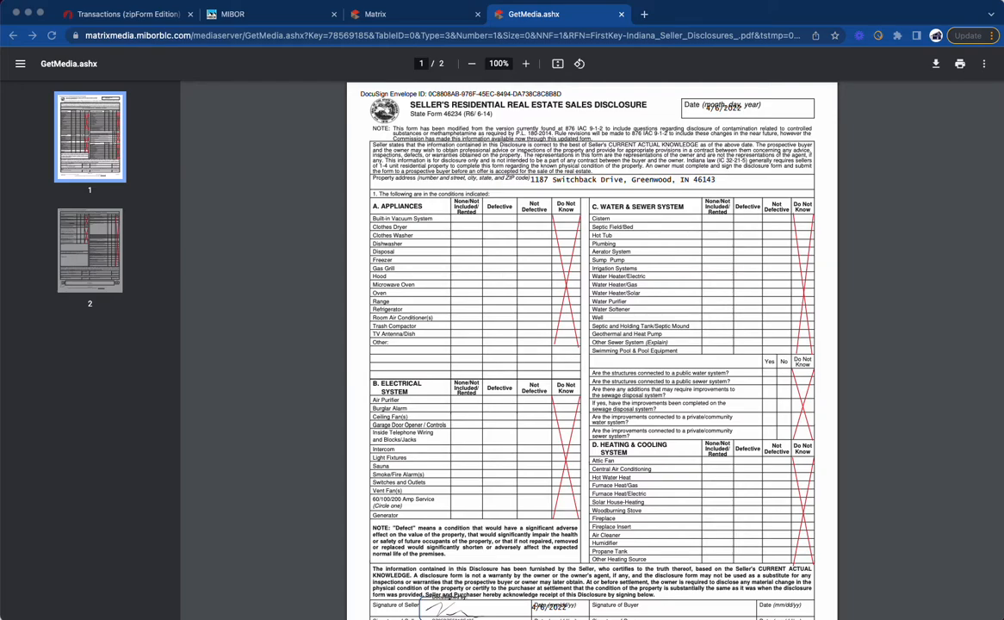
left_click(621, 15)
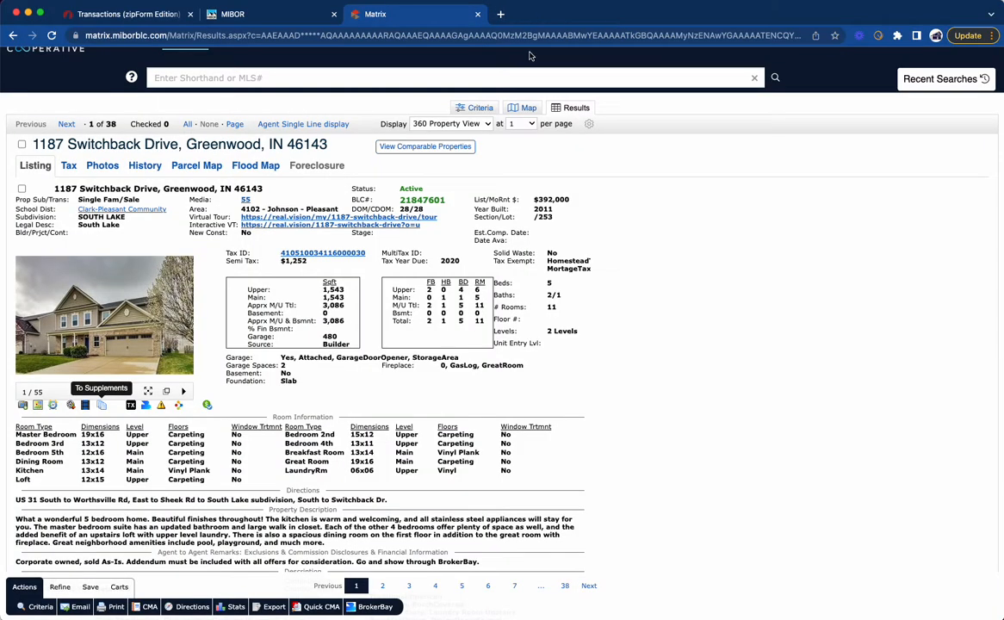
Step: Review the listing's remarks and property description in Matrix, highlighting the appliances included with the home
scroll(220, 254, "down", 7)
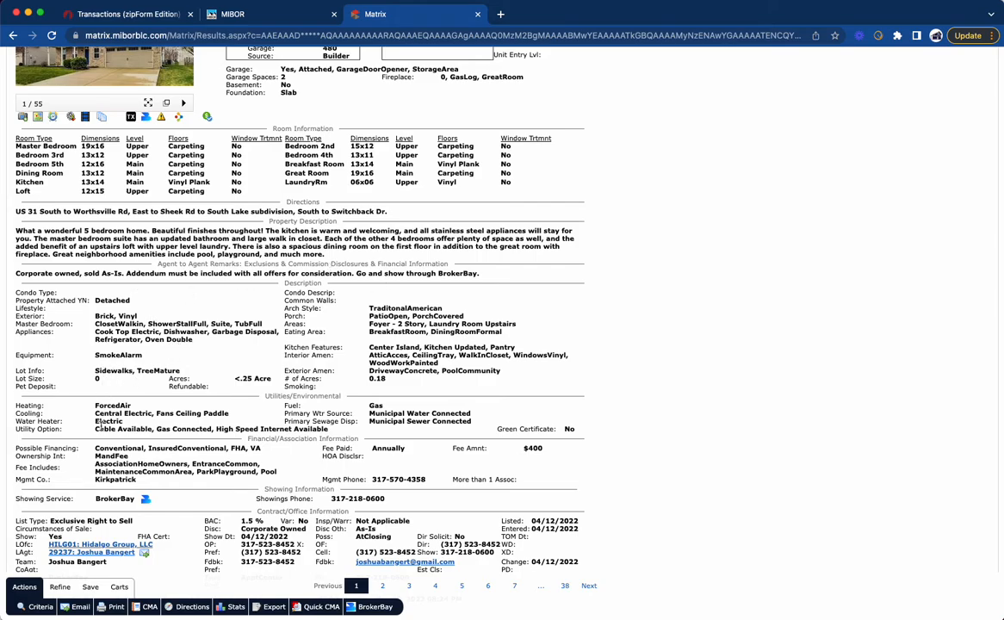
left_click_drag(96, 332, 196, 342)
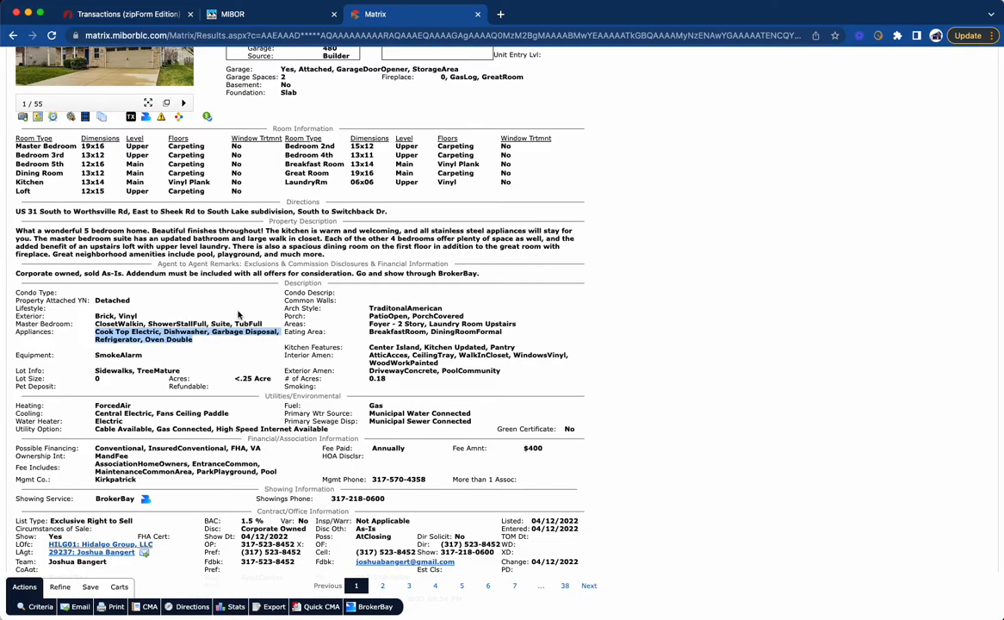
scroll(280, 270, "up", 2)
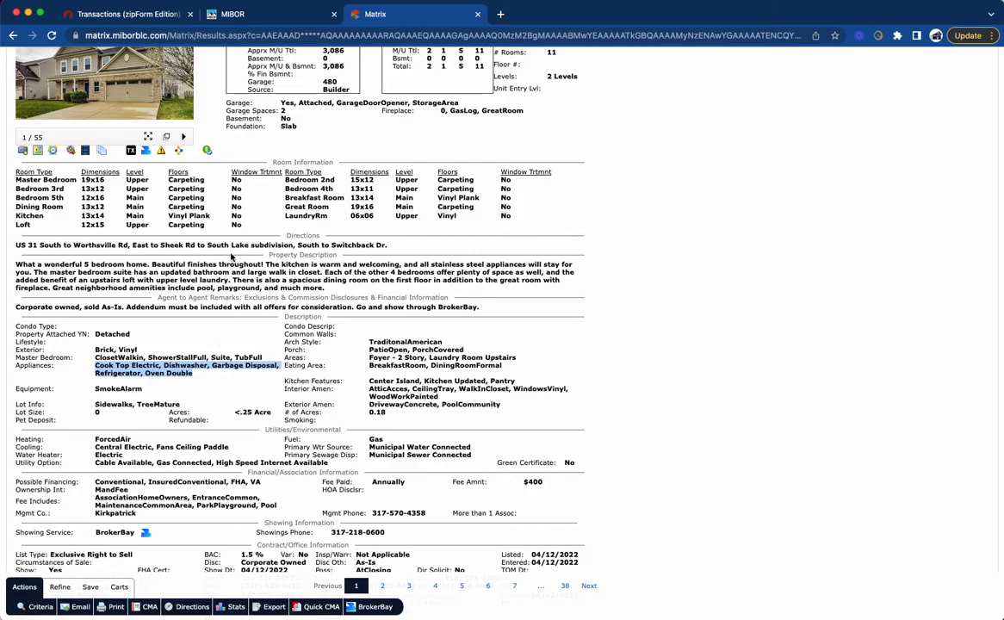
scroll(226, 240, "up", 3)
Step: Fill in the zipForm transaction's Legal Description with "TRAILS AT SOUTH LAKE SEC 3 LOT 253", copied from the listing's linked tax record
left_click(159, 14)
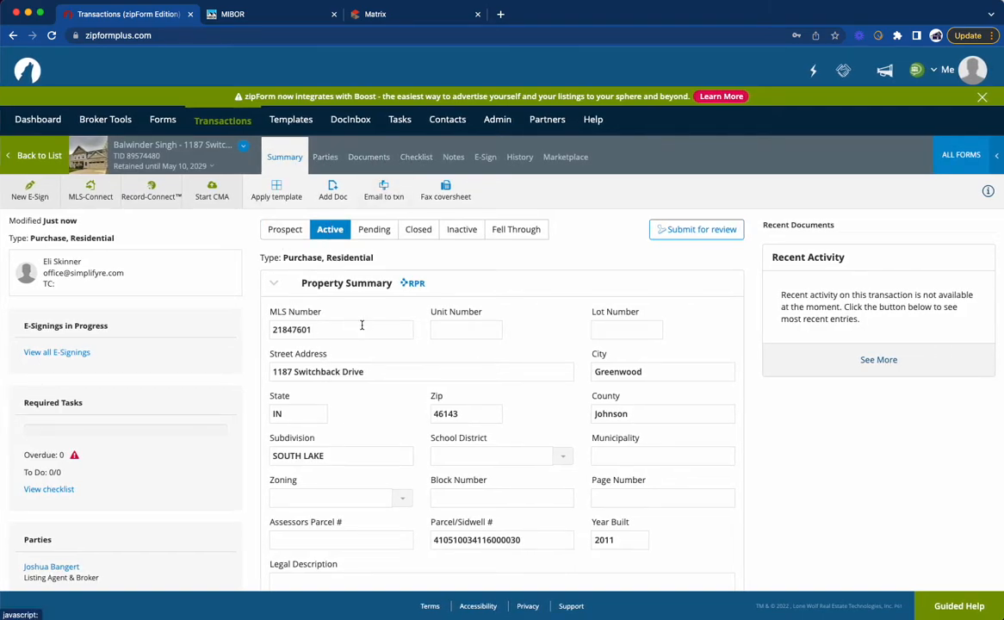
scroll(362, 335, "down", 2)
scroll(362, 335, "down", 3)
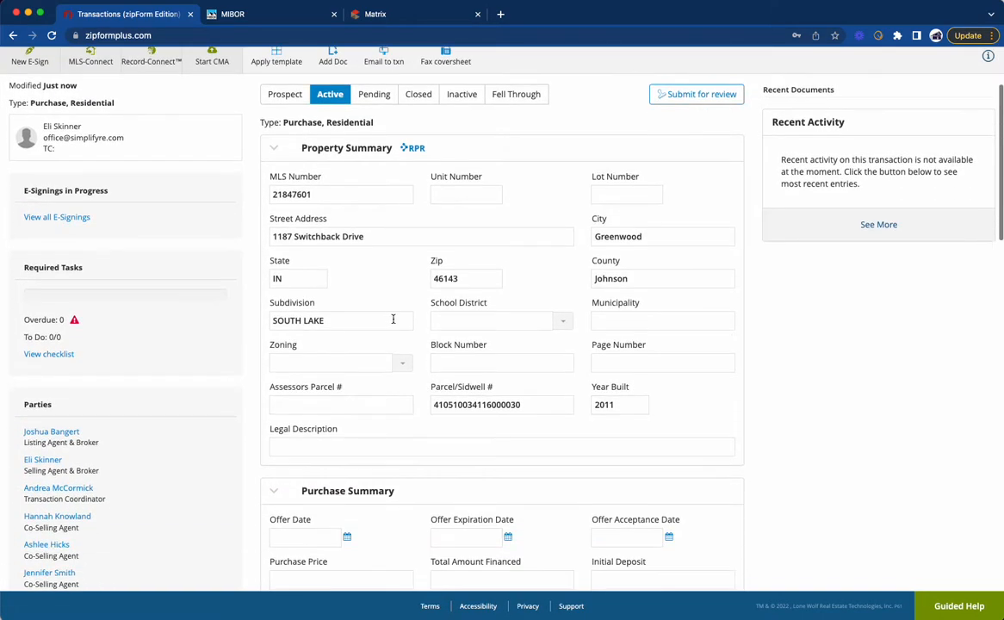
scroll(496, 336, "down", 5)
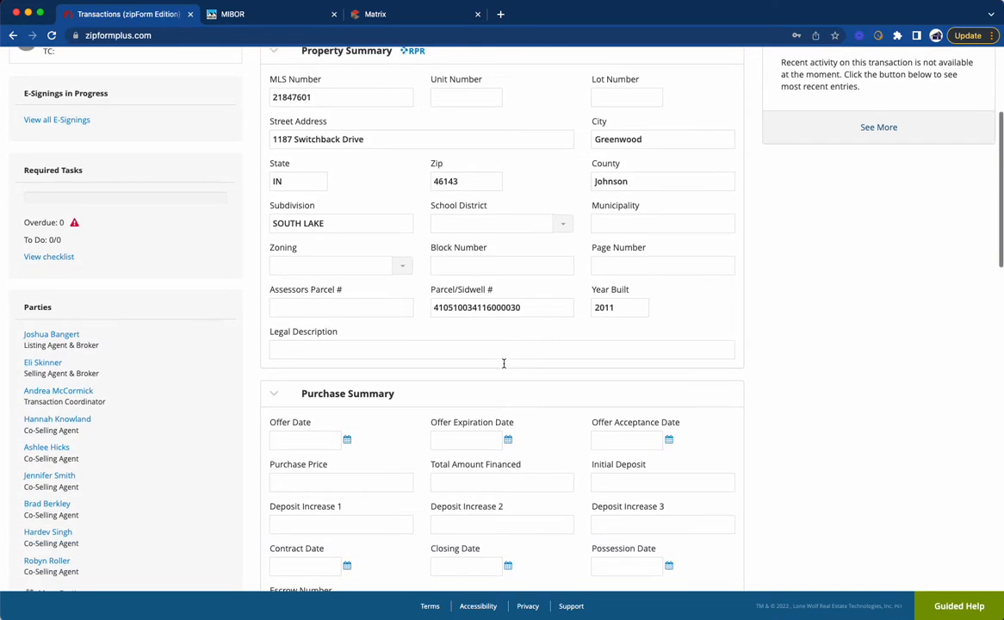
left_click(470, 302)
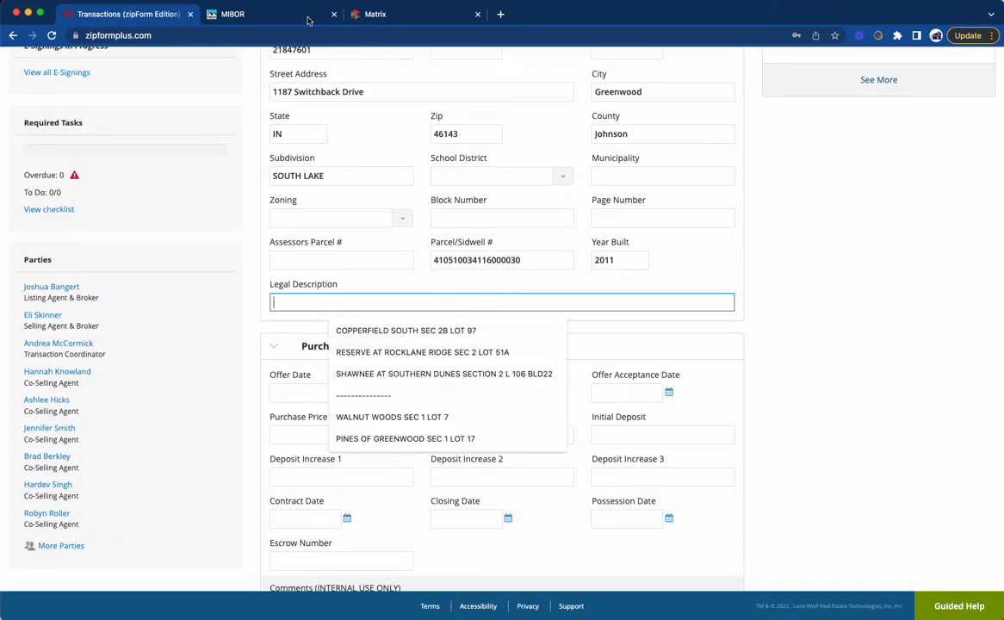
left_click(369, 18)
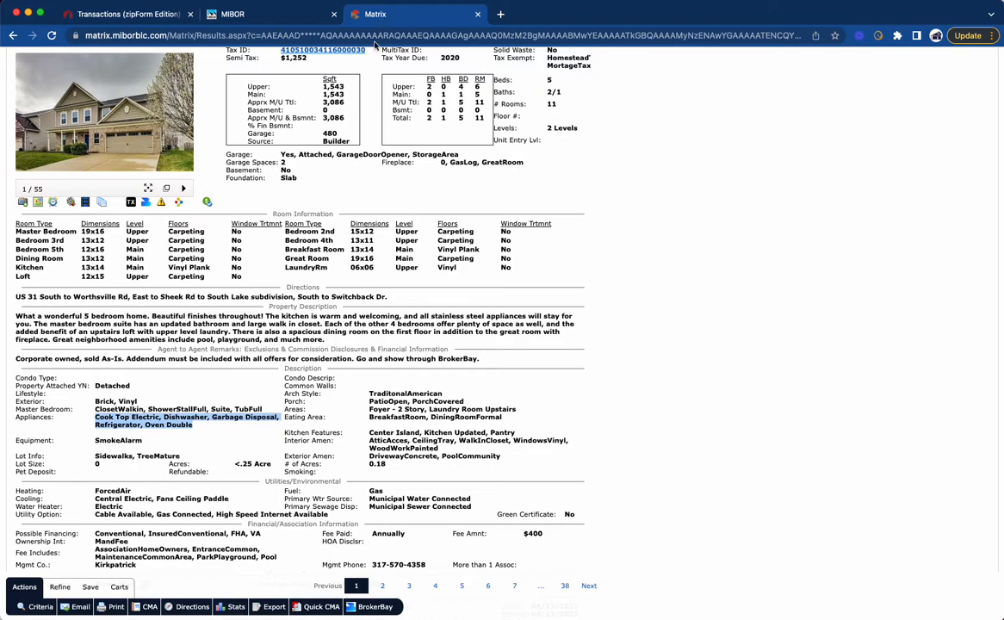
scroll(336, 147, "up", 3)
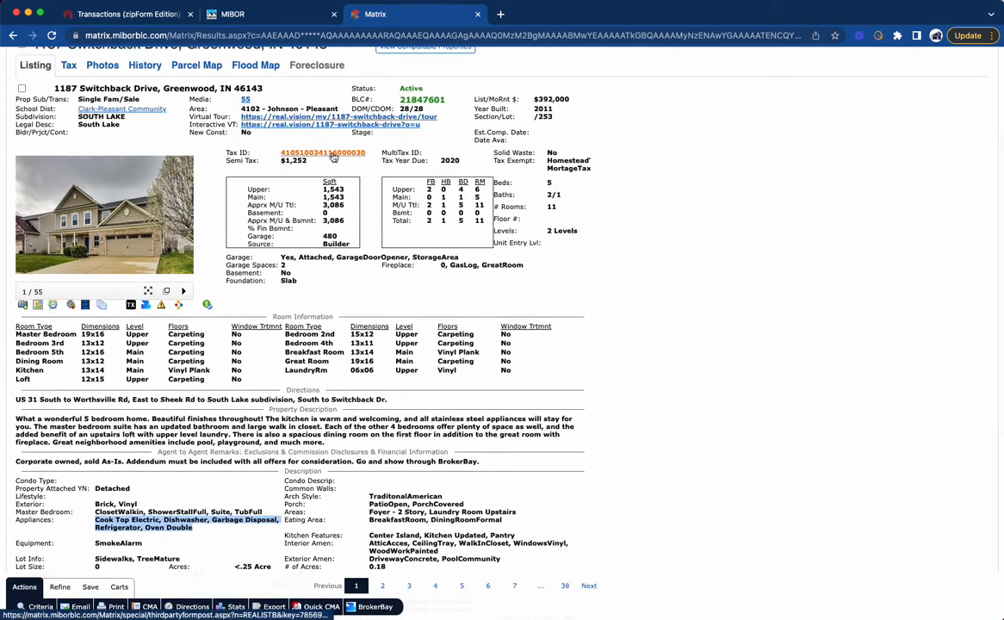
left_click(334, 156)
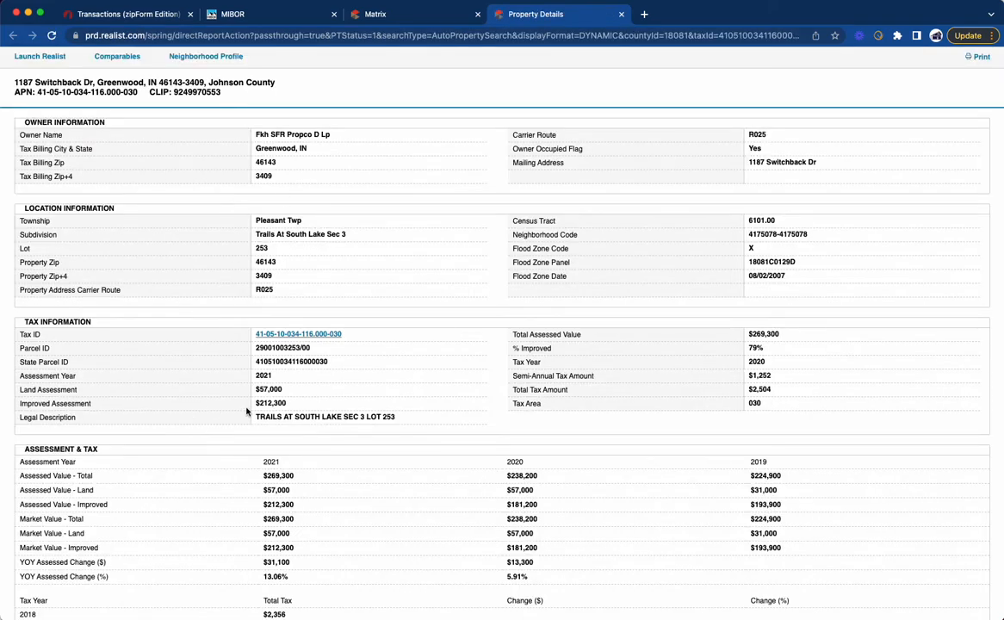
triple_click(370, 418)
key("super+c")
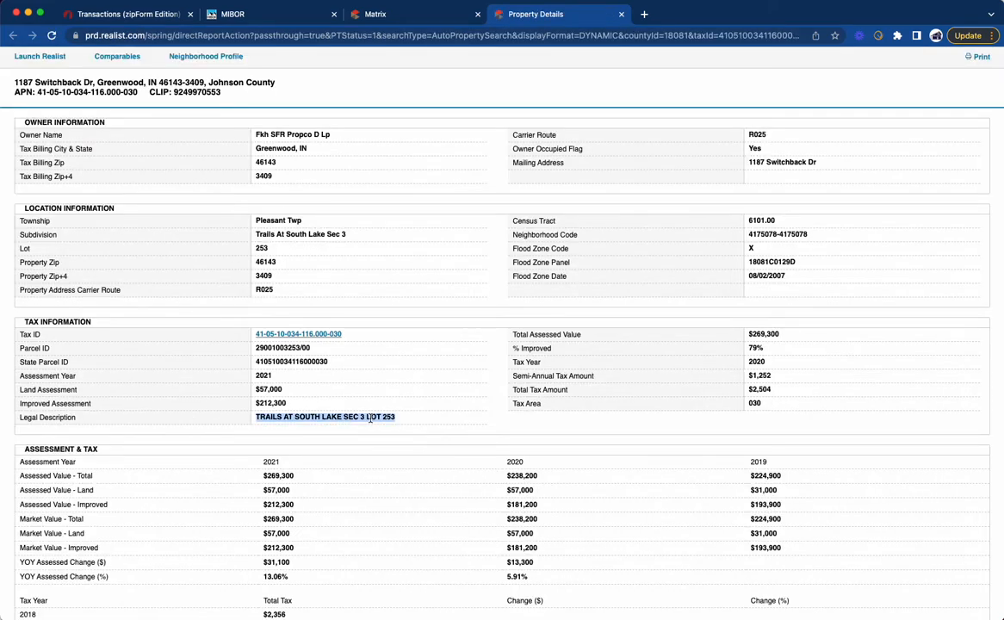
left_click(145, 17)
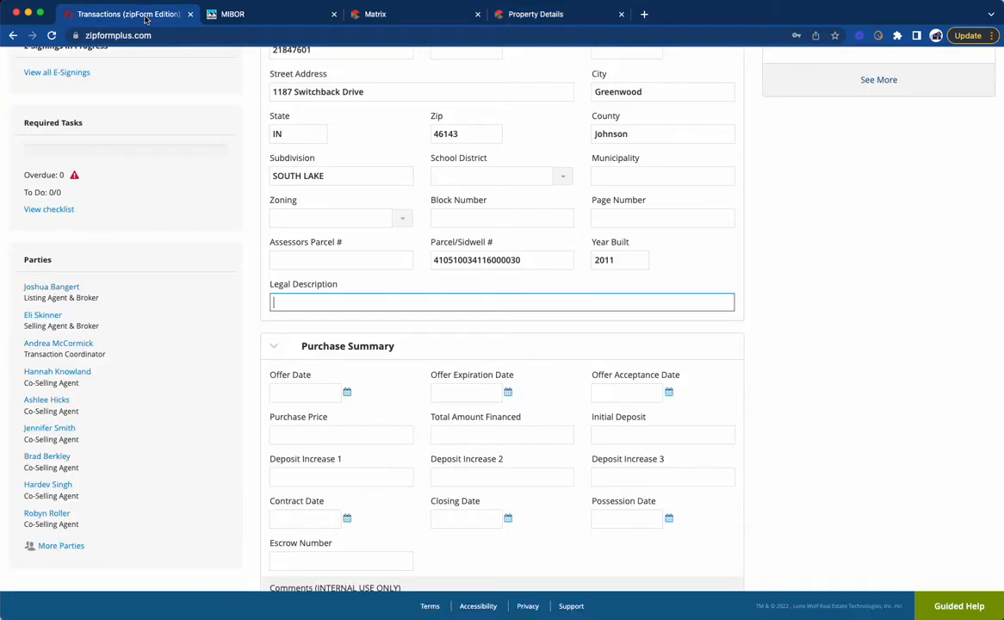
key("super+v")
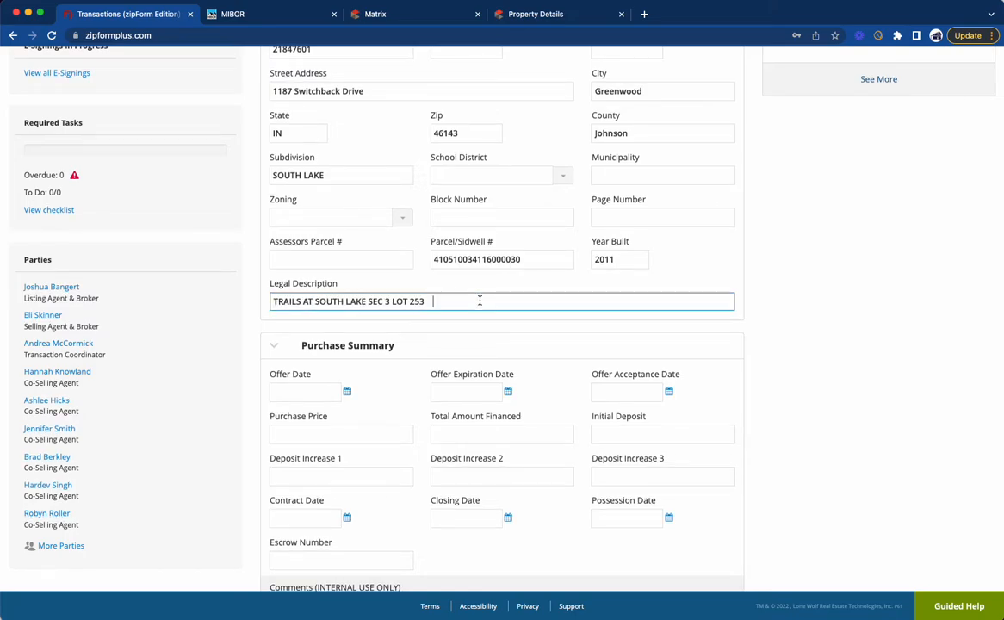
Step: Append the property's tax ID from the tax record to the Legal Description, in parentheses and preceded by "tax id"
type("(tax id")
left_click(487, 15)
left_click_drag(345, 334, 256, 332)
key("super+c")
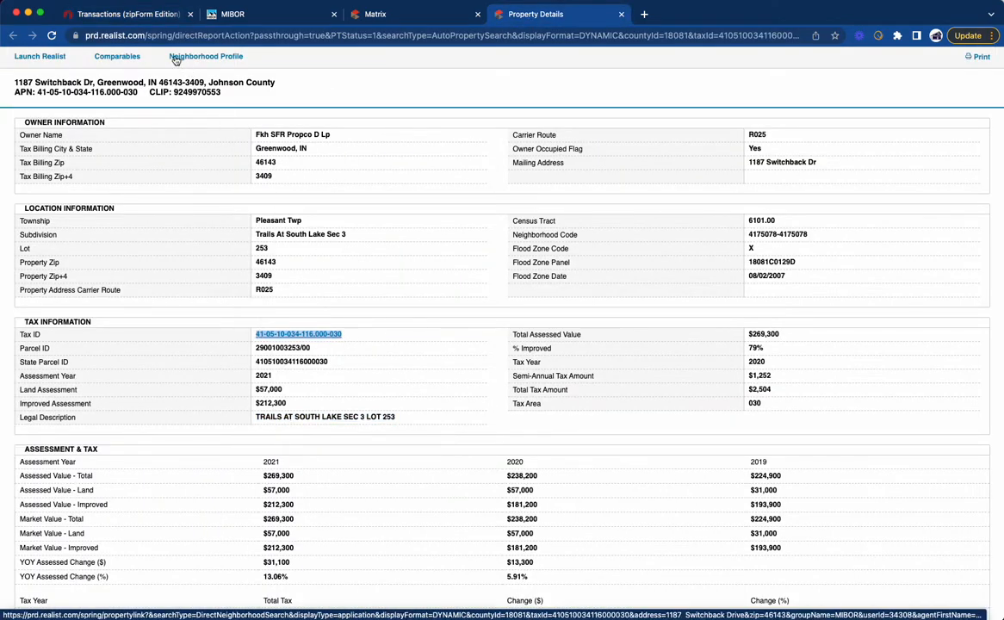
left_click(161, 12)
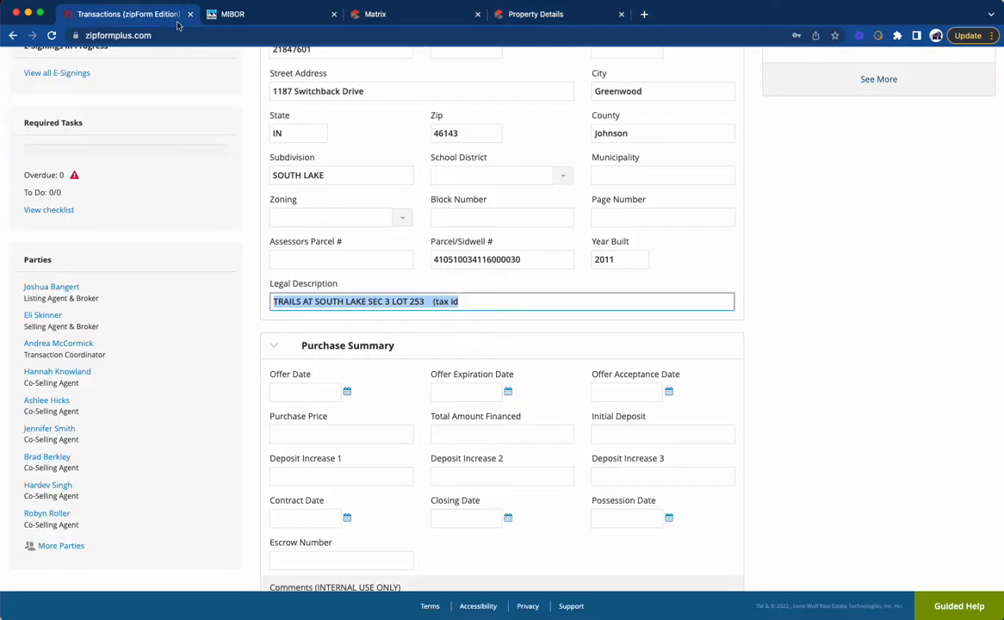
left_click(489, 303)
key("super+v")
type(")")
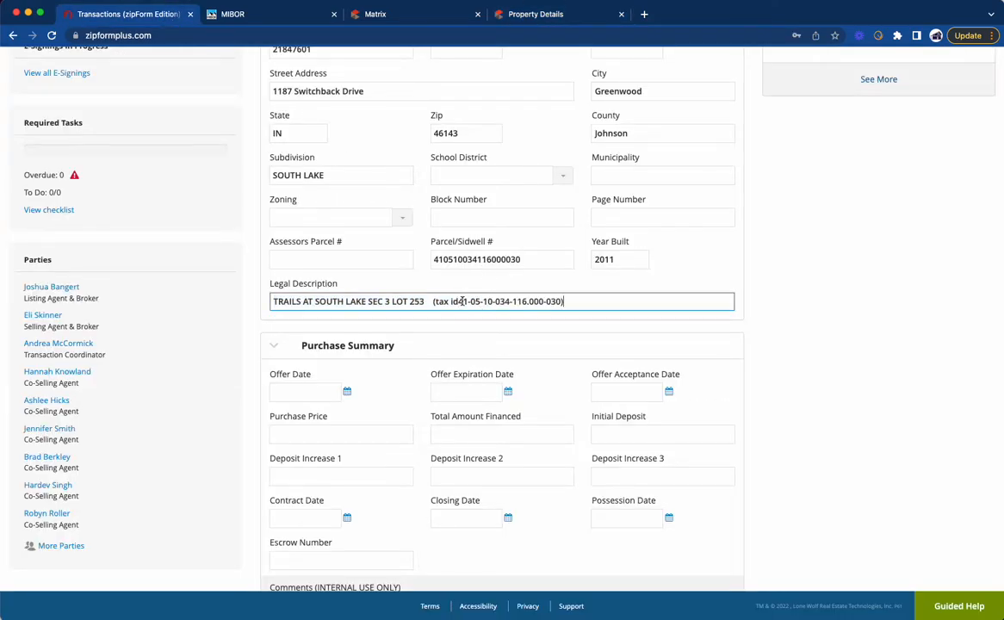
left_click(461, 301)
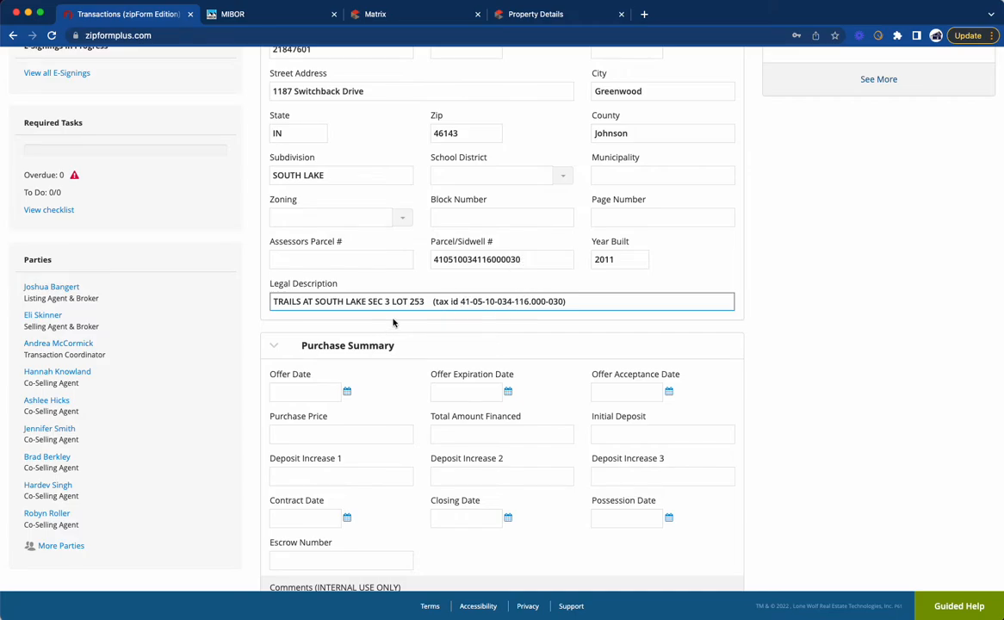
Step: Look through the transaction's Purchase Summary and Buying Side Commission Summary fields
scroll(391, 327, "down", 2)
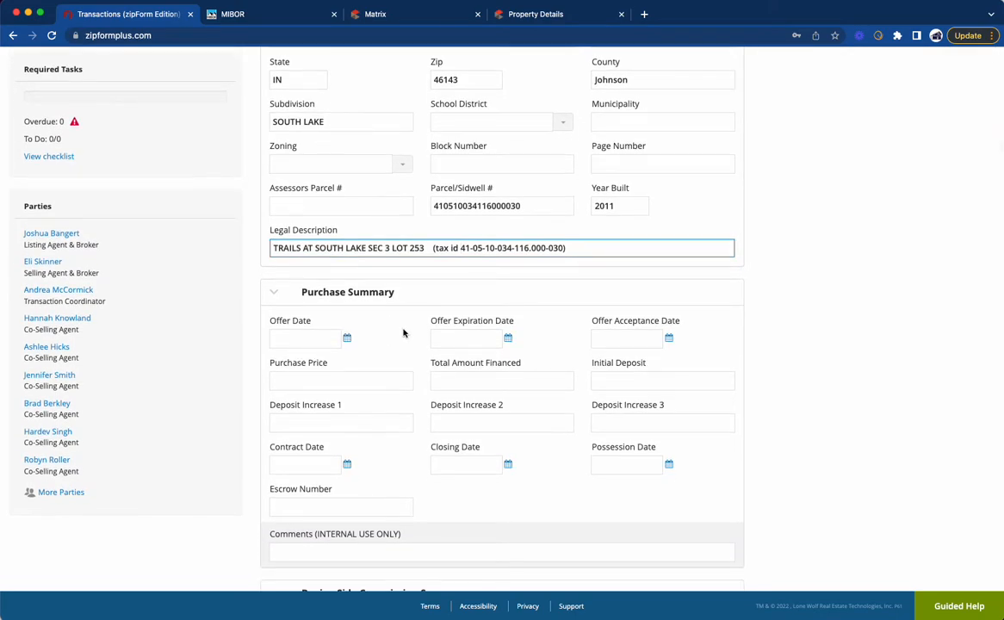
scroll(433, 380, "down", 6)
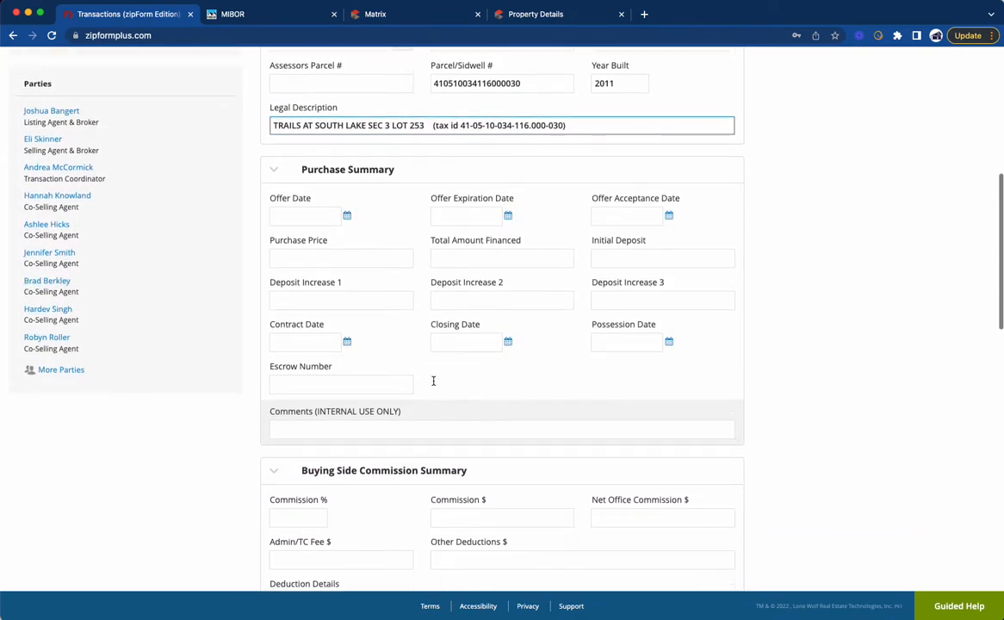
scroll(433, 382, "up", 5)
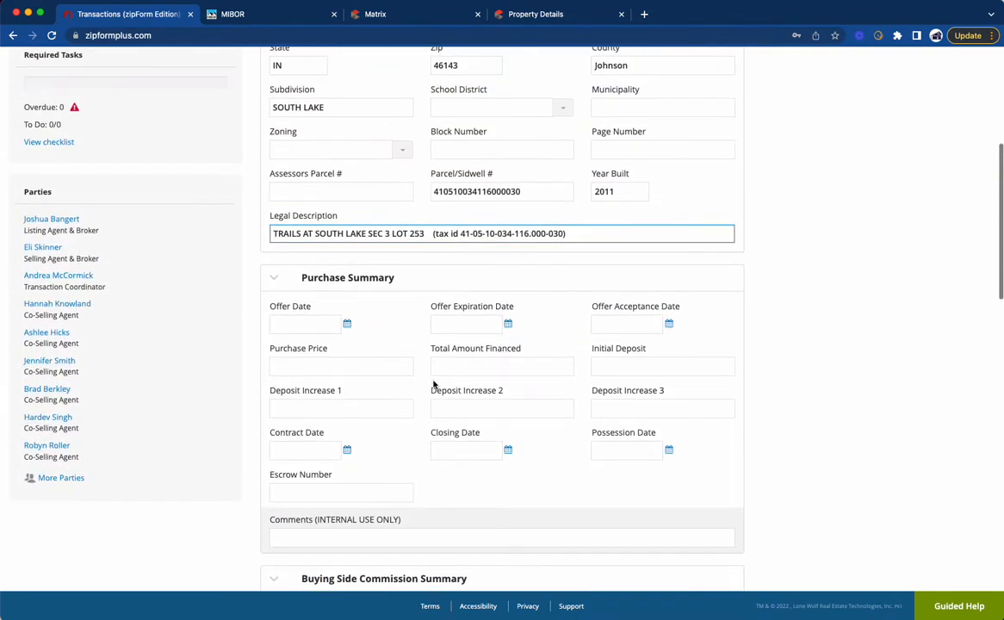
scroll(434, 384, "down", 5)
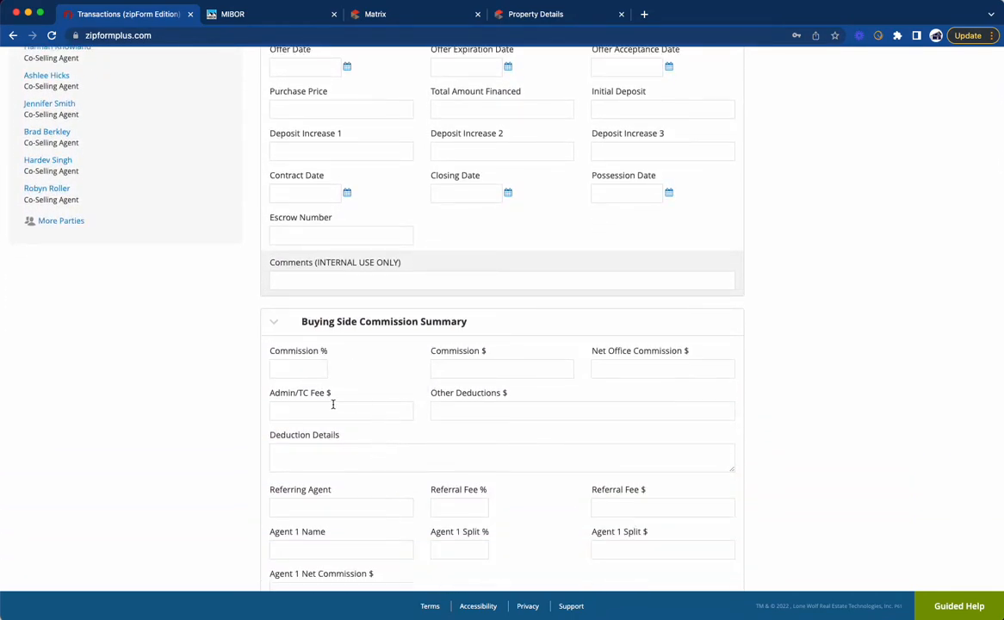
scroll(322, 398, "down", 1)
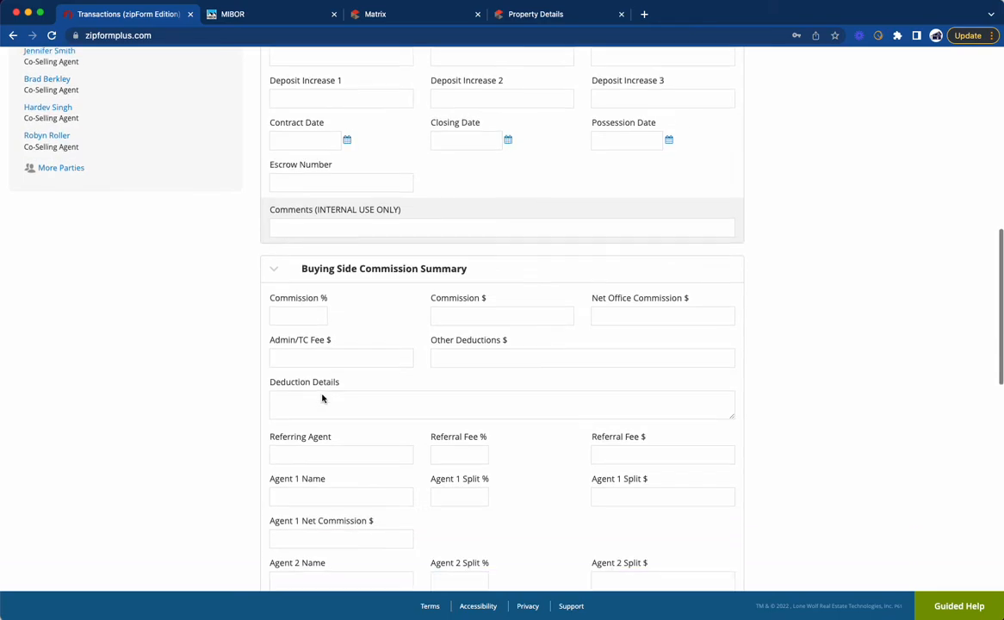
scroll(334, 469, "up", 6)
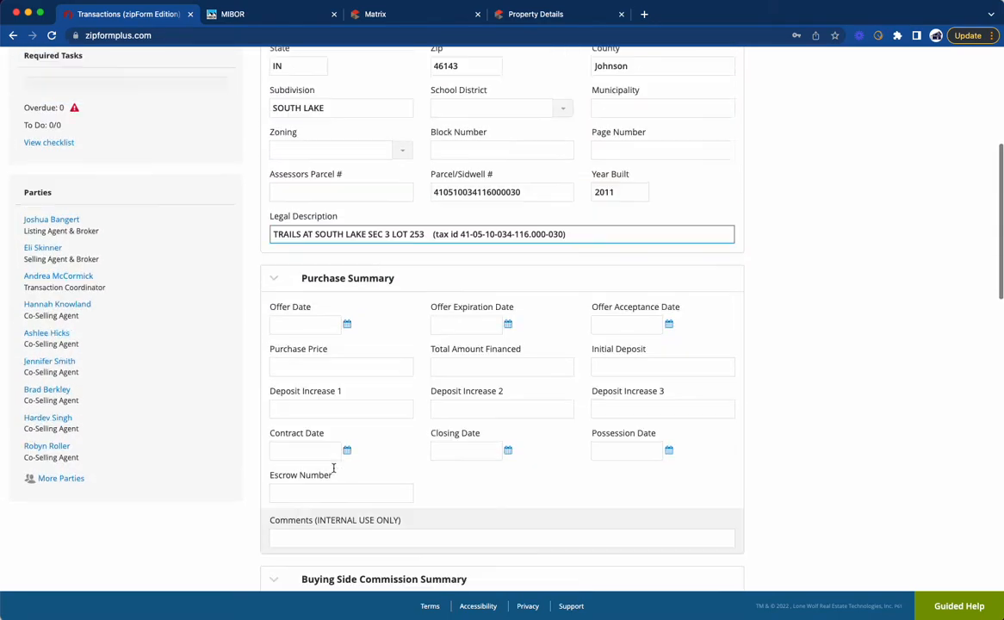
scroll(334, 468, "up", 6)
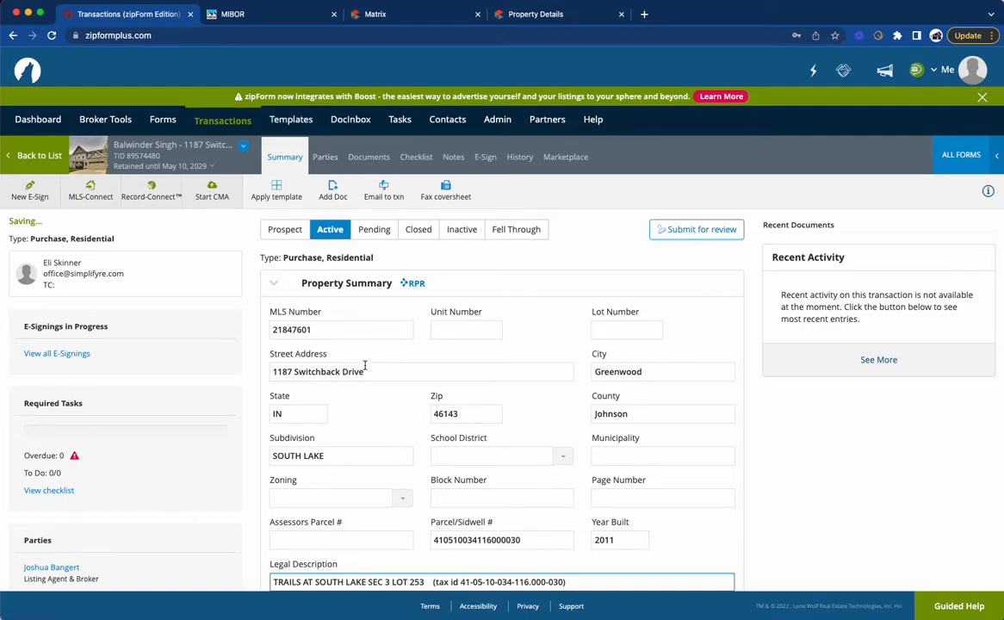
Step: Delete all six Co-Selling Agents from the transaction's parties and confirm the deletion
left_click(323, 160)
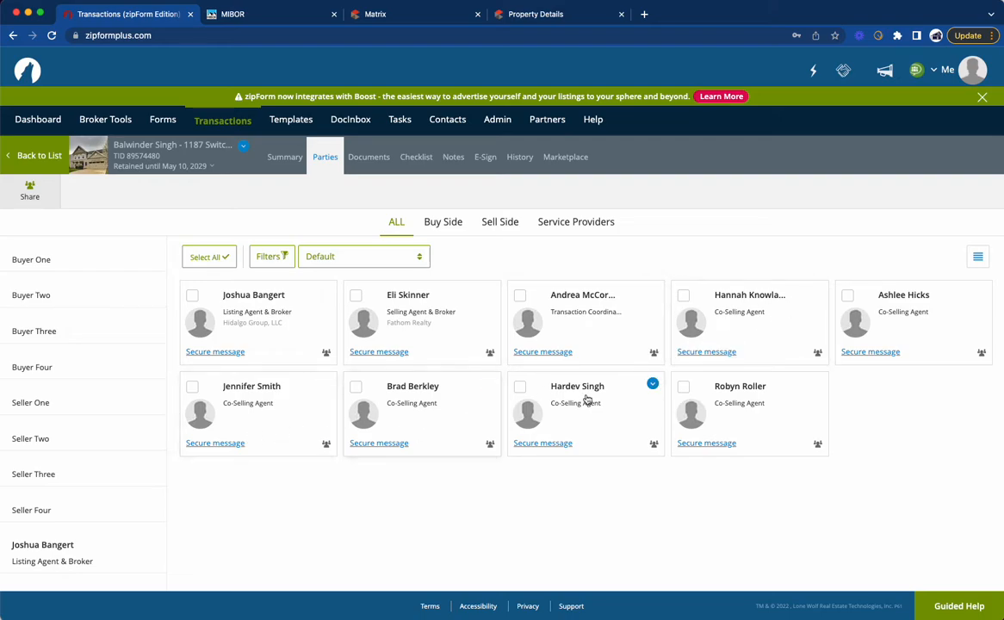
left_click(684, 296)
left_click(847, 296)
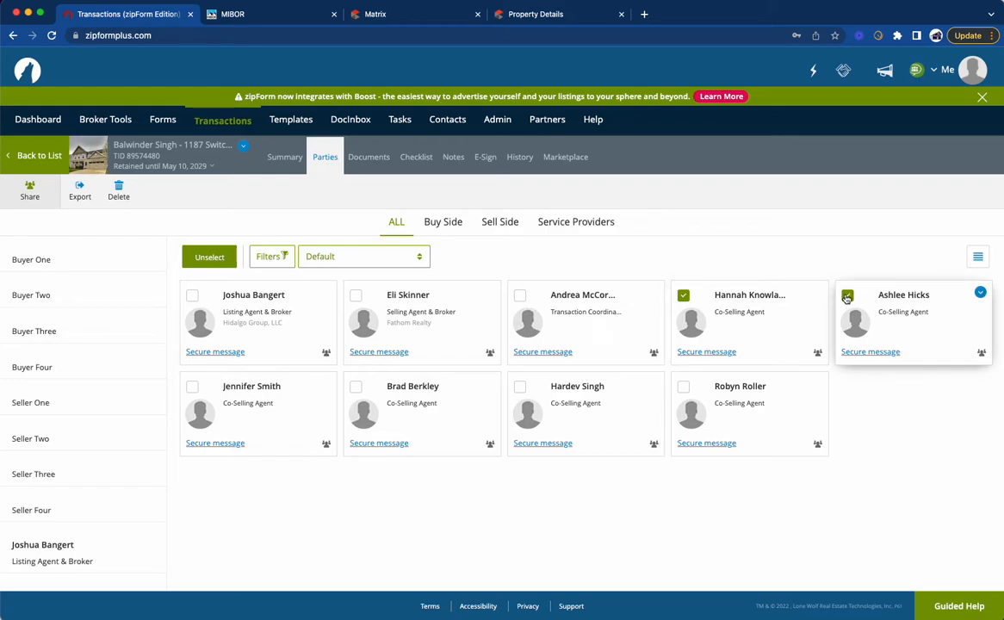
left_click(683, 387)
left_click(520, 387)
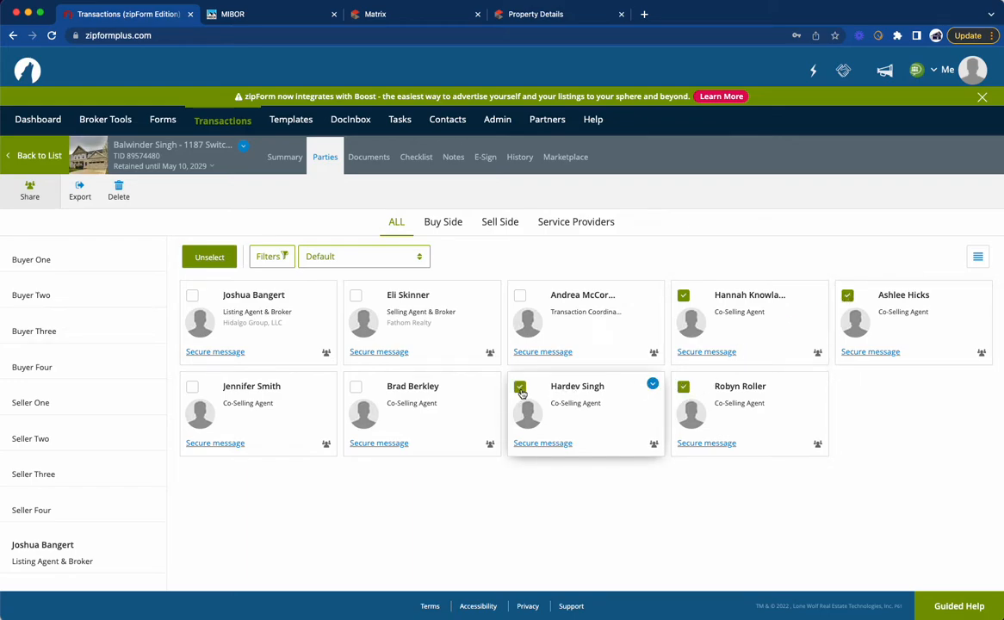
left_click(356, 388)
left_click(192, 386)
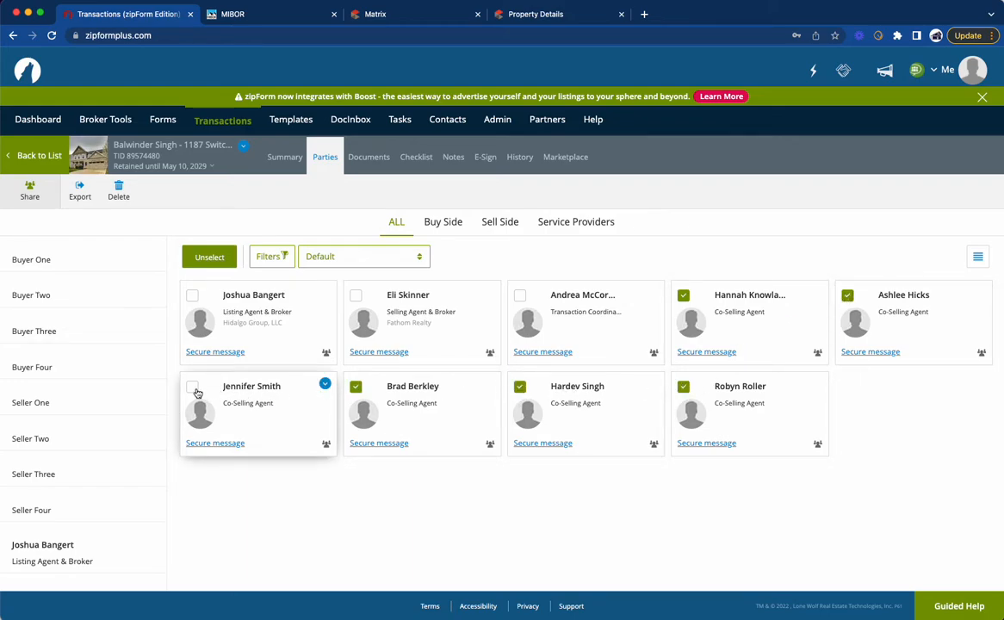
left_click(118, 190)
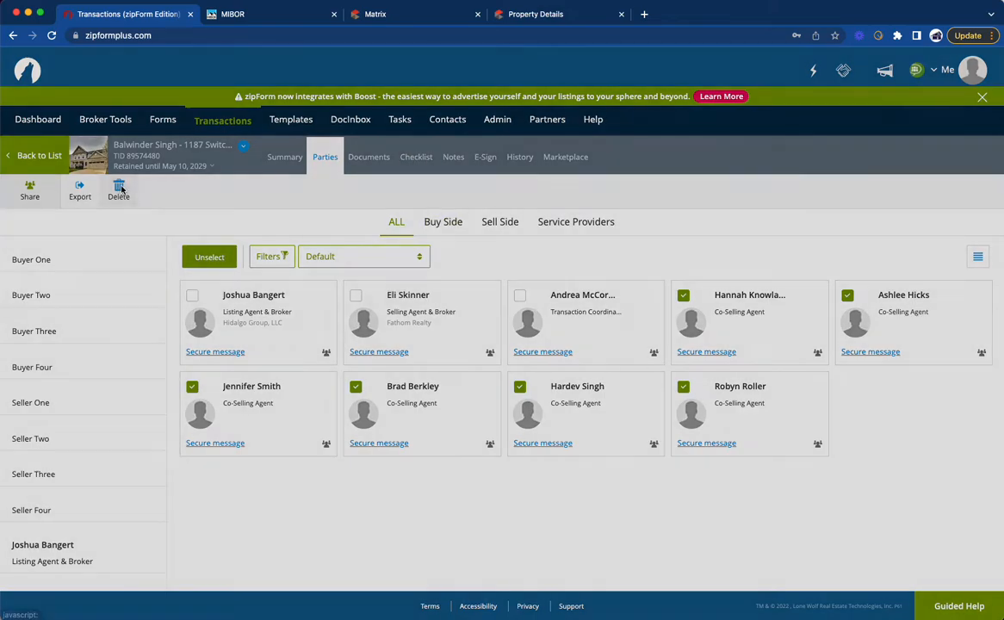
left_click(607, 160)
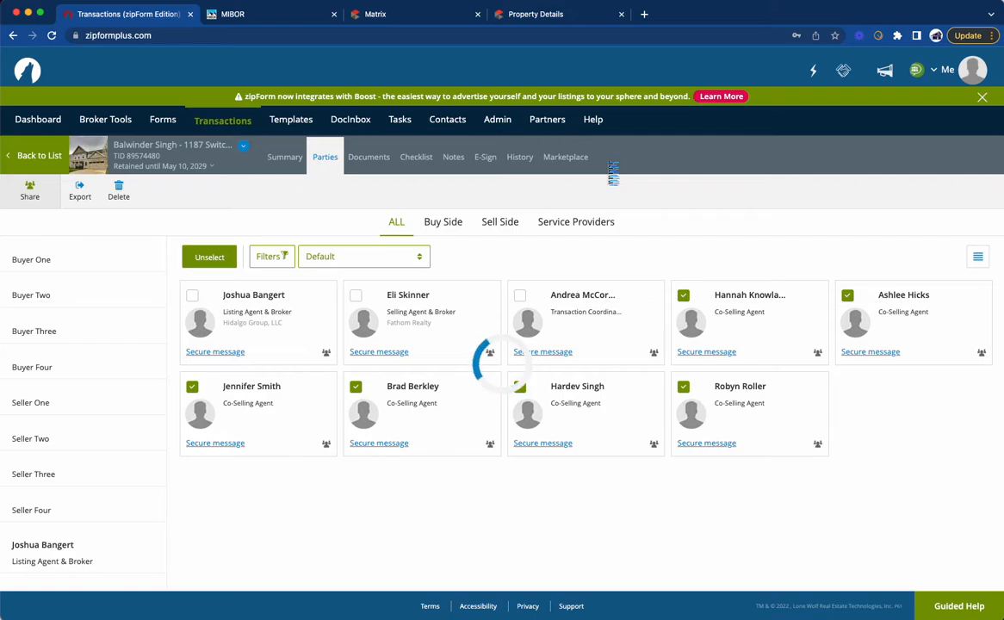
Step: Start a Buyer One party for the transaction and enter the buyer's first and last name
left_click(92, 260)
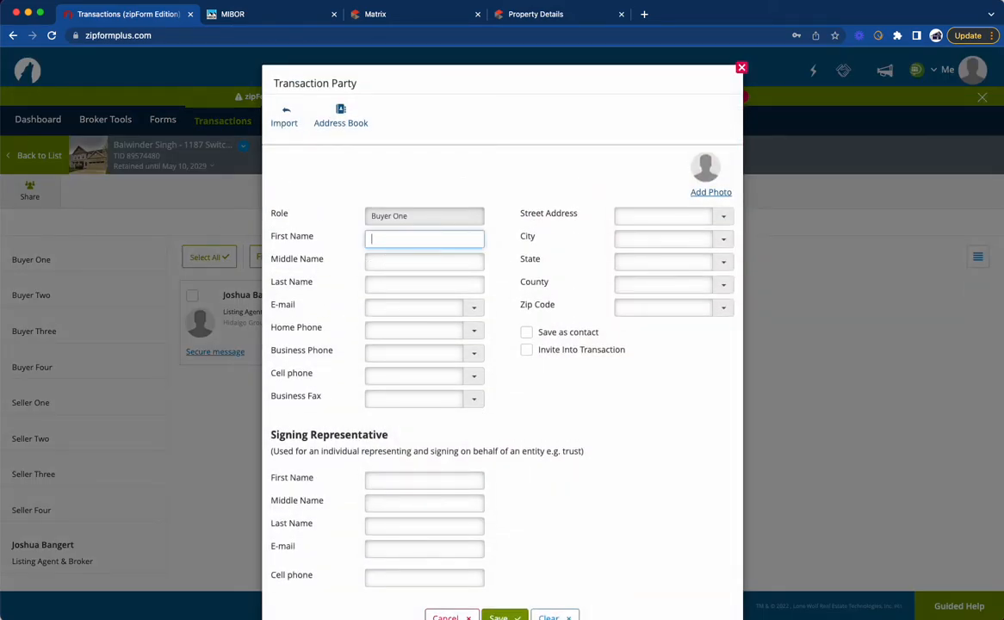
left_click_drag(551, 616, 579, 618)
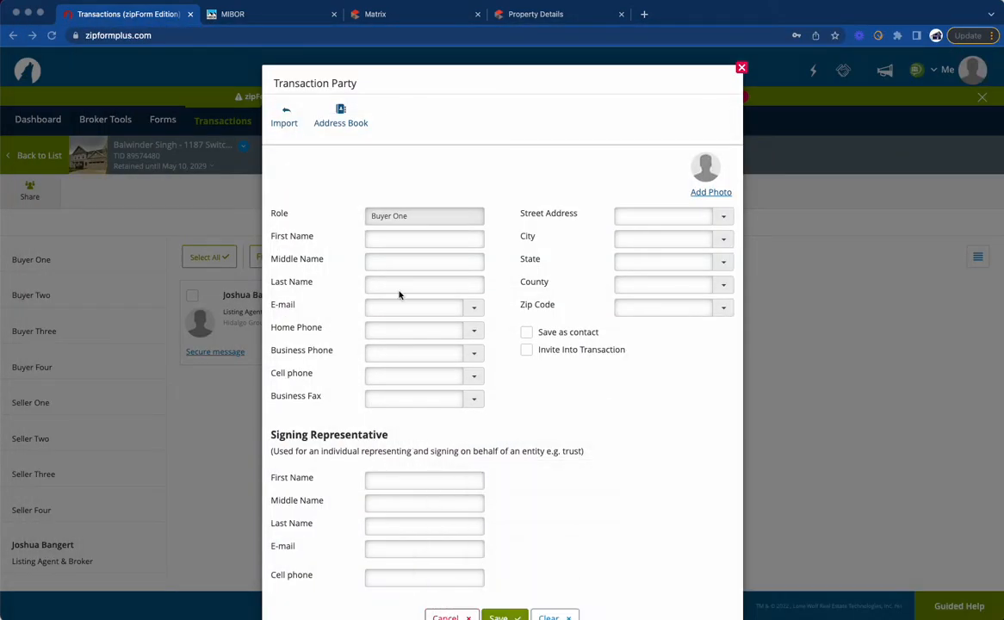
left_click(396, 239)
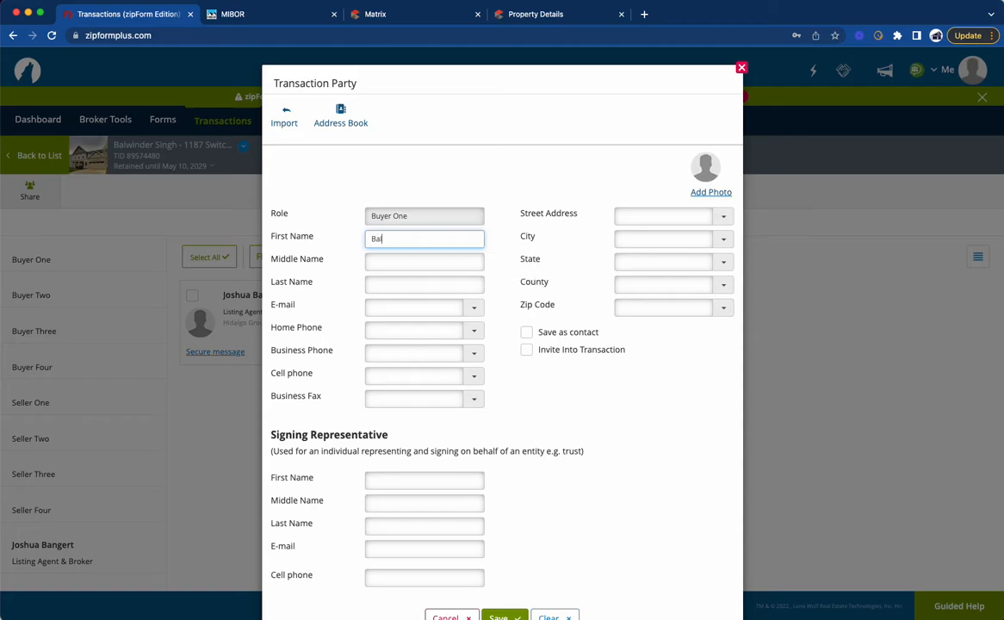
key("Tab")
key("Tab")
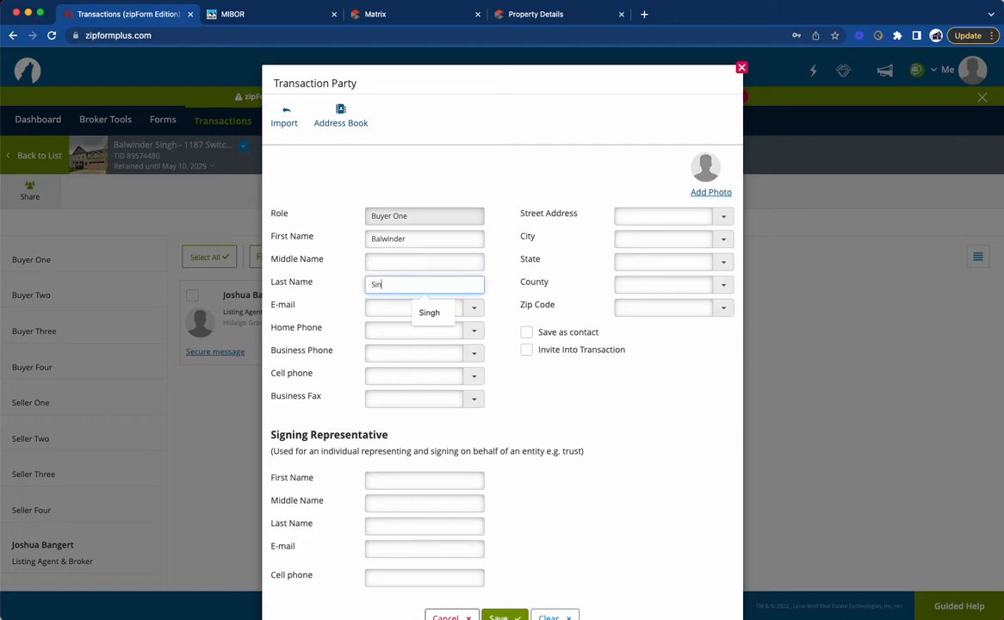
left_click(396, 307)
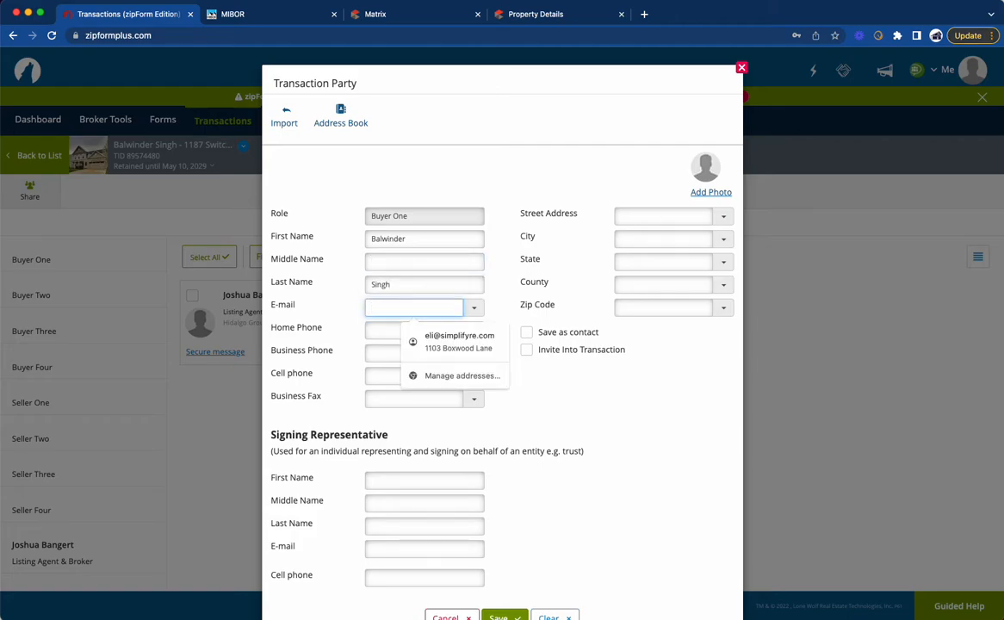
mouse_move(323, 613)
left_click(207, 592)
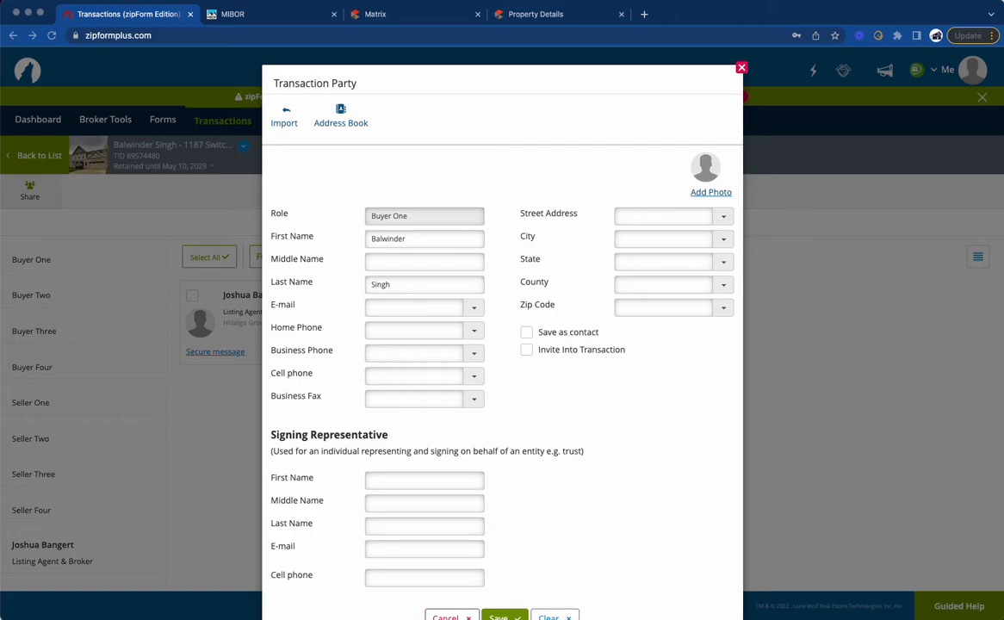
left_click(376, 308)
key("super+v")
key("super+a")
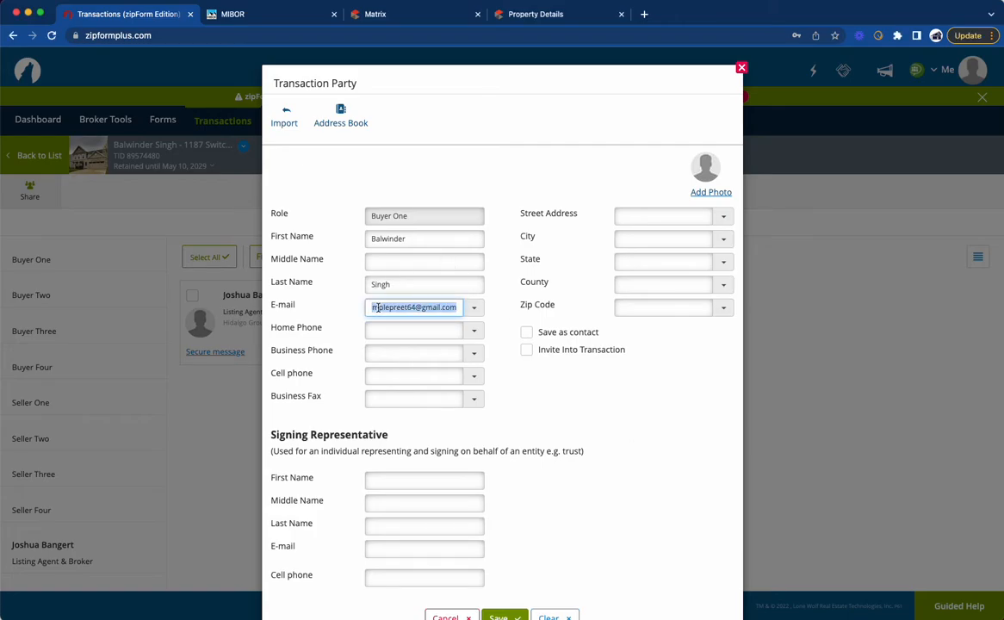
key("BackSpace")
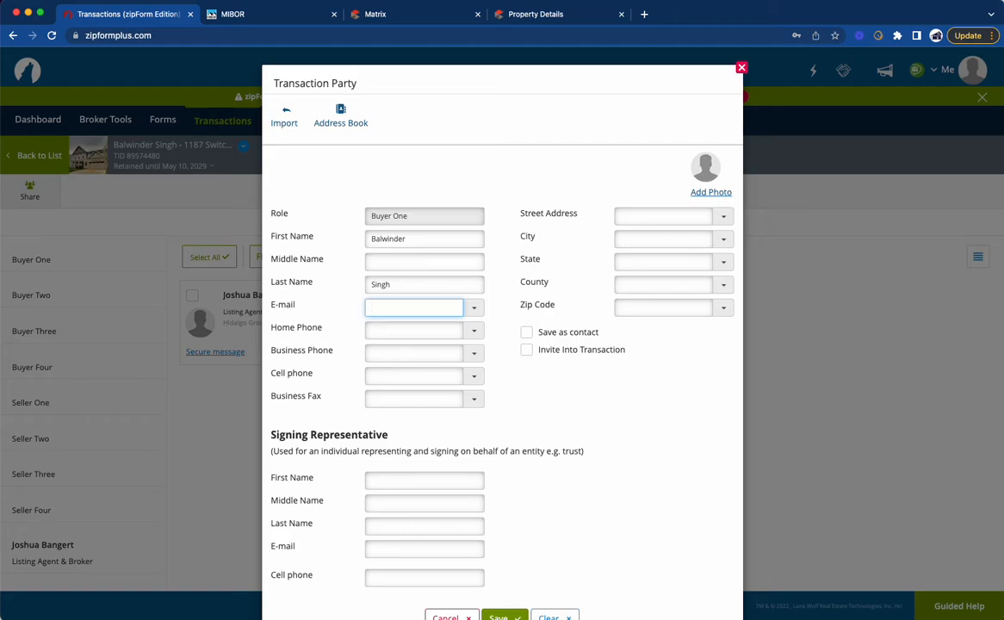
left_click(392, 309)
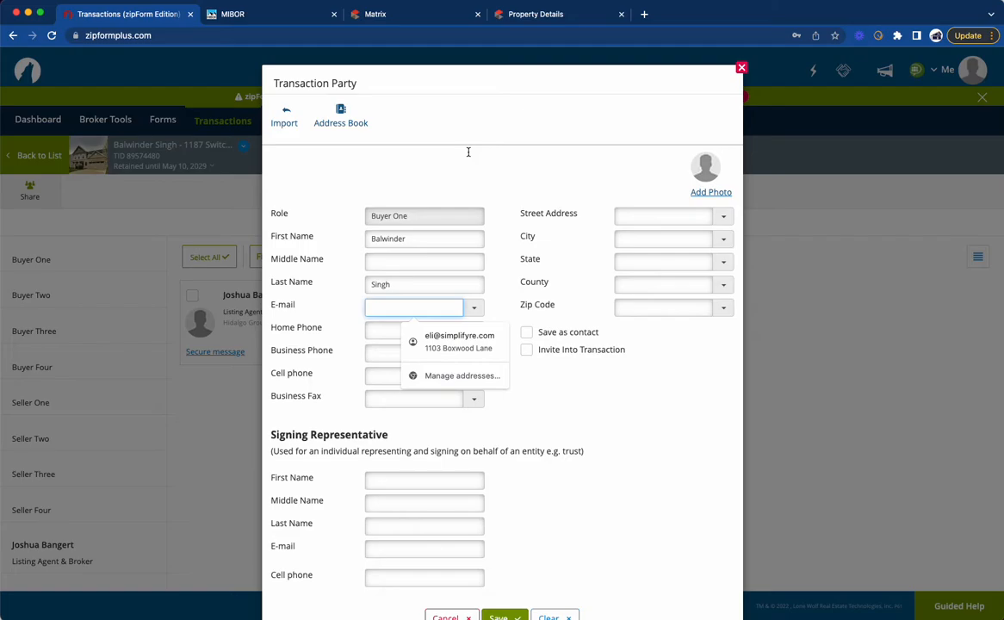
key("super+v")
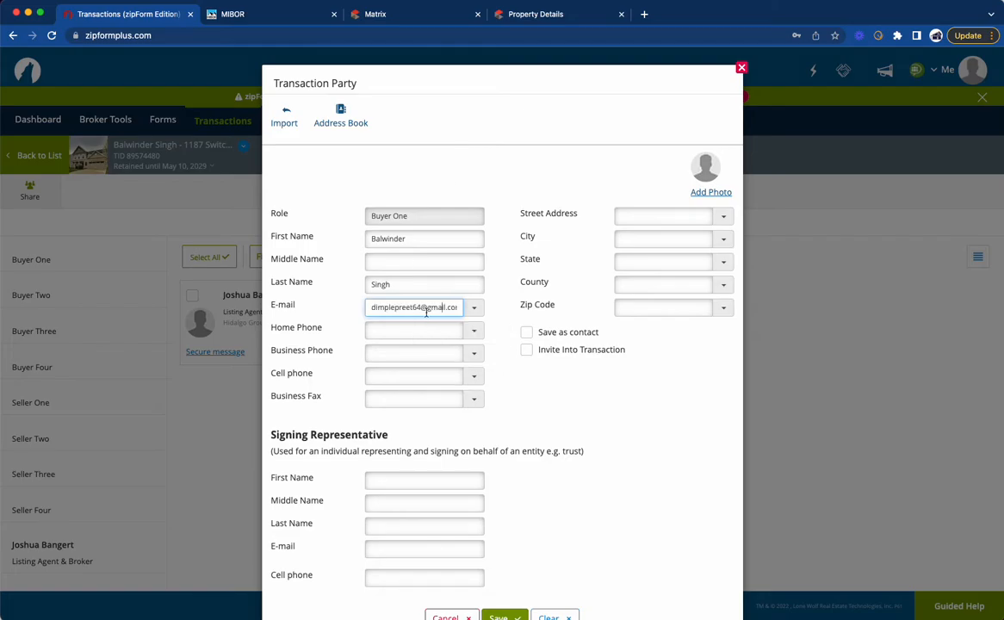
triple_click(425, 309)
key("super+c")
key("BackSpace")
key("super+v")
triple_click(425, 309)
key("BackSpace")
left_click(395, 309)
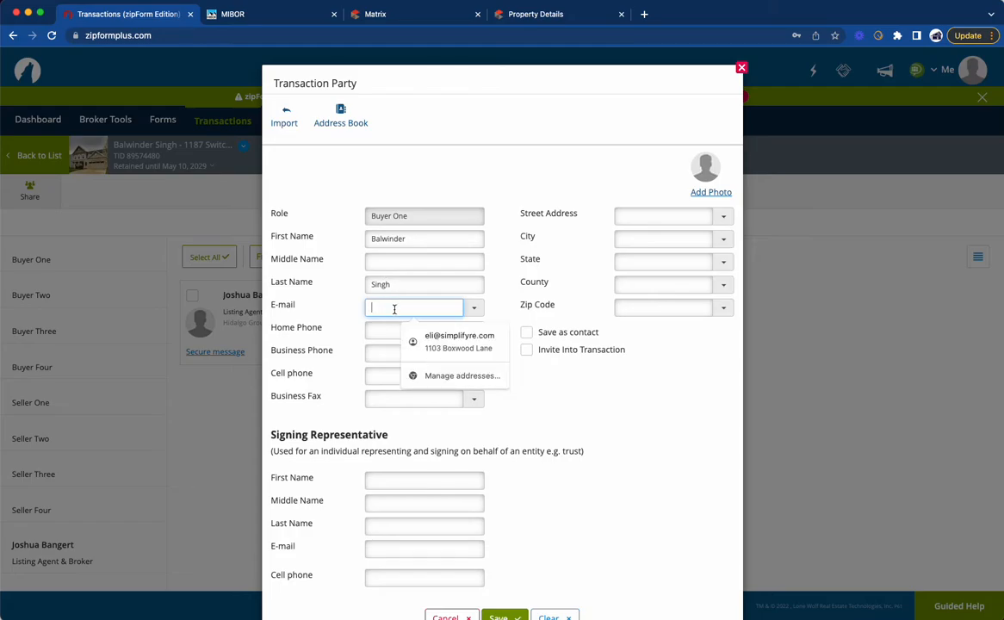
left_click(551, 387)
left_click(402, 304)
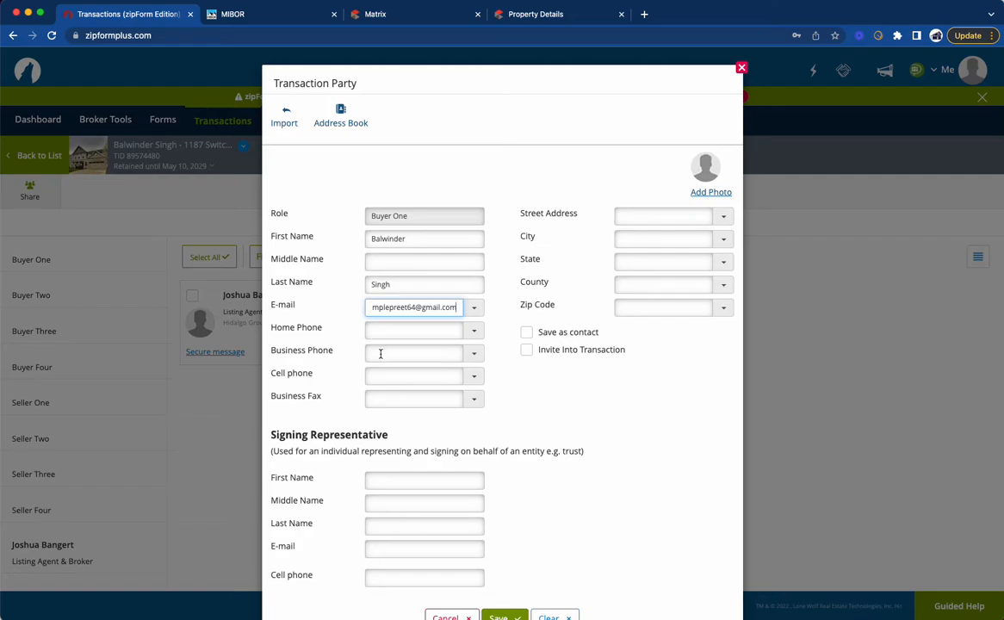
Step: Replace Buyer One's e-mail with the buyer's correct e-mail address and enter the buyer's cell phone number
triple_click(403, 308)
key("BackSpace")
left_click(385, 376)
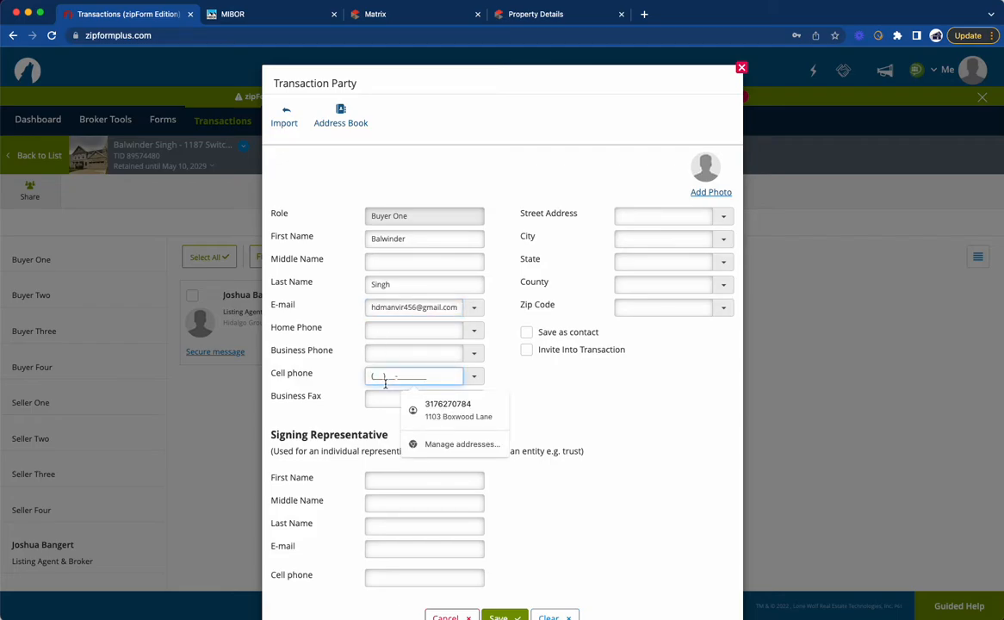
Step: Set Buyer One to be saved as a contact with an empty Category, and save the party
left_click(528, 333)
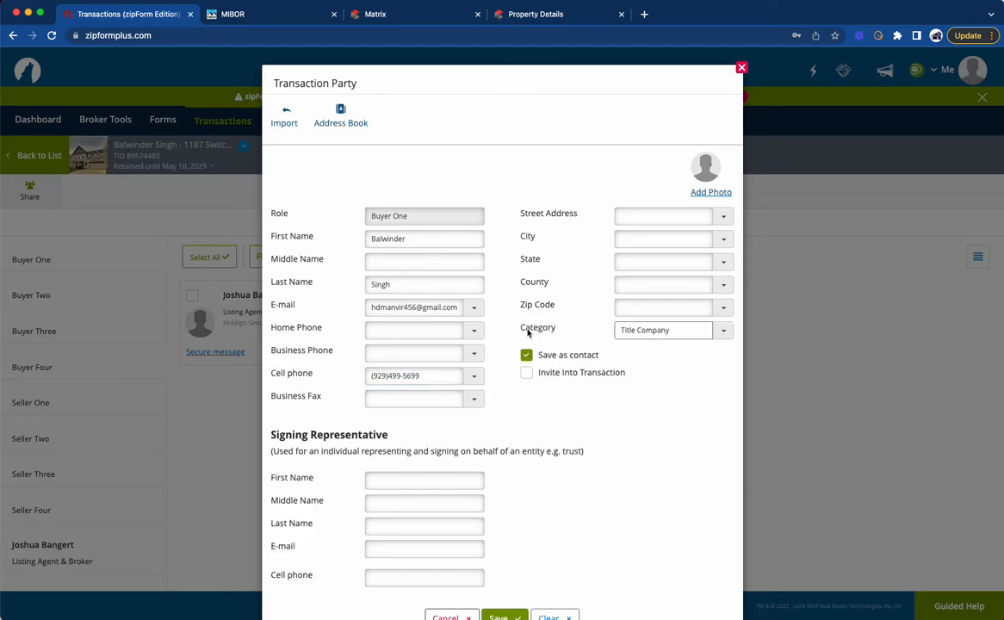
triple_click(668, 330)
key("BackSpace")
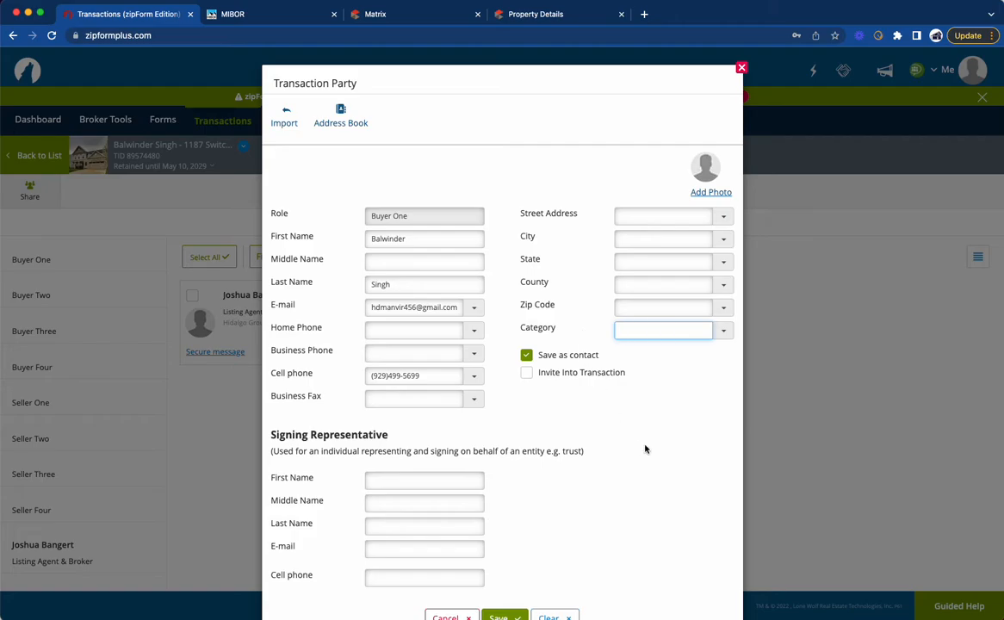
scroll(457, 447, "down", 2)
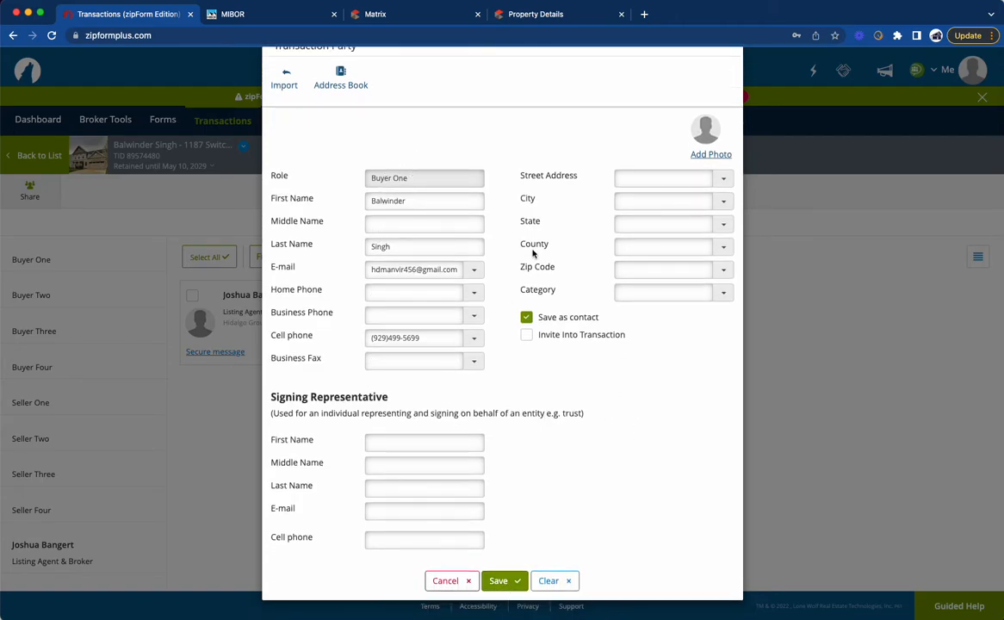
left_click(493, 581)
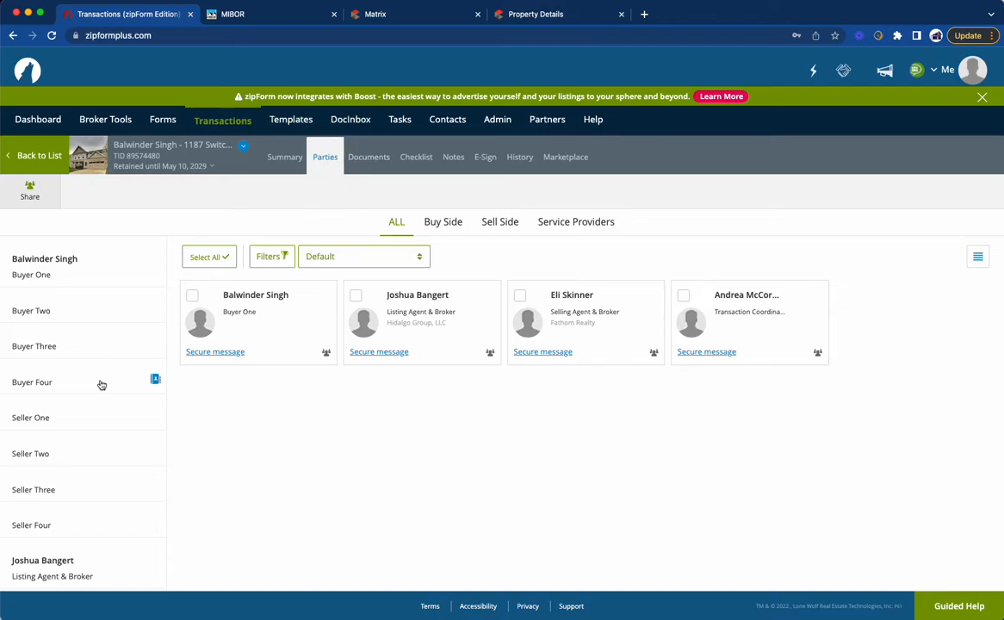
Step: Start a Buyer Lending Company party and enter the loan officer's first name as Officer Name
scroll(112, 396, "down", 1)
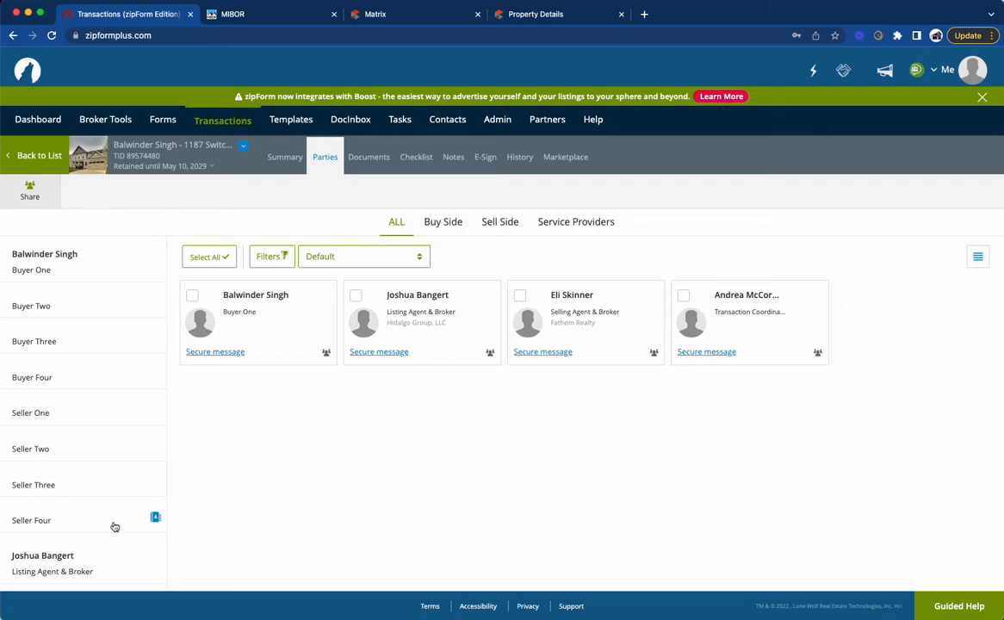
scroll(103, 483, "down", 10)
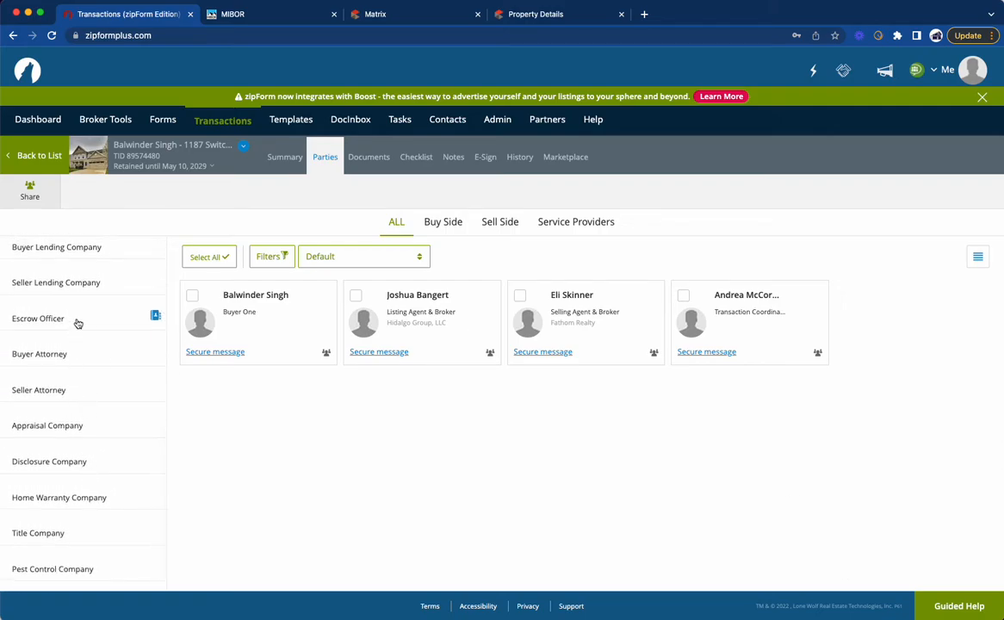
scroll(76, 320, "up", 3)
left_click(58, 301)
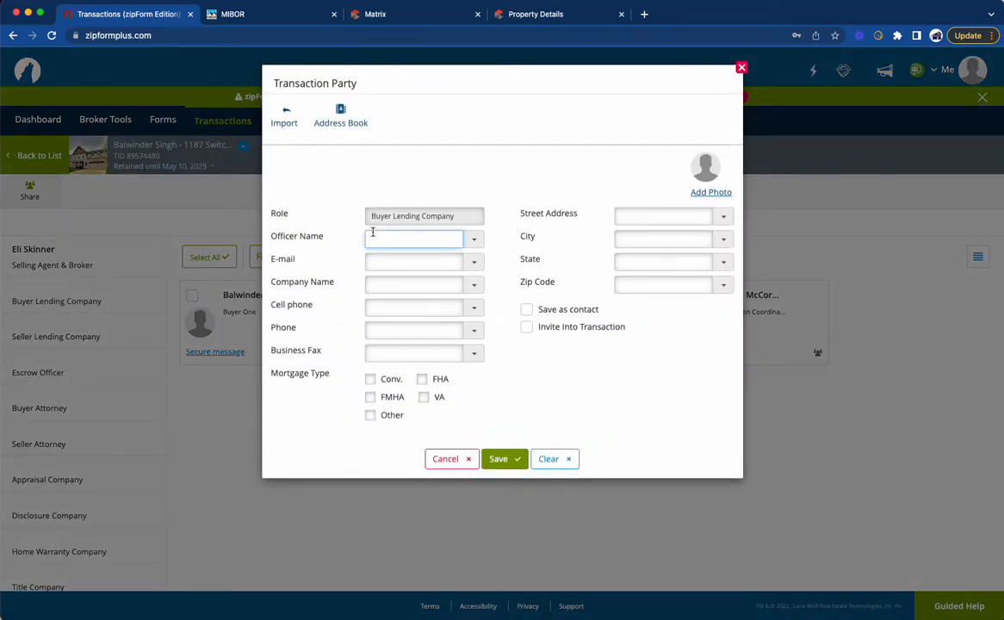
type("Hanza")
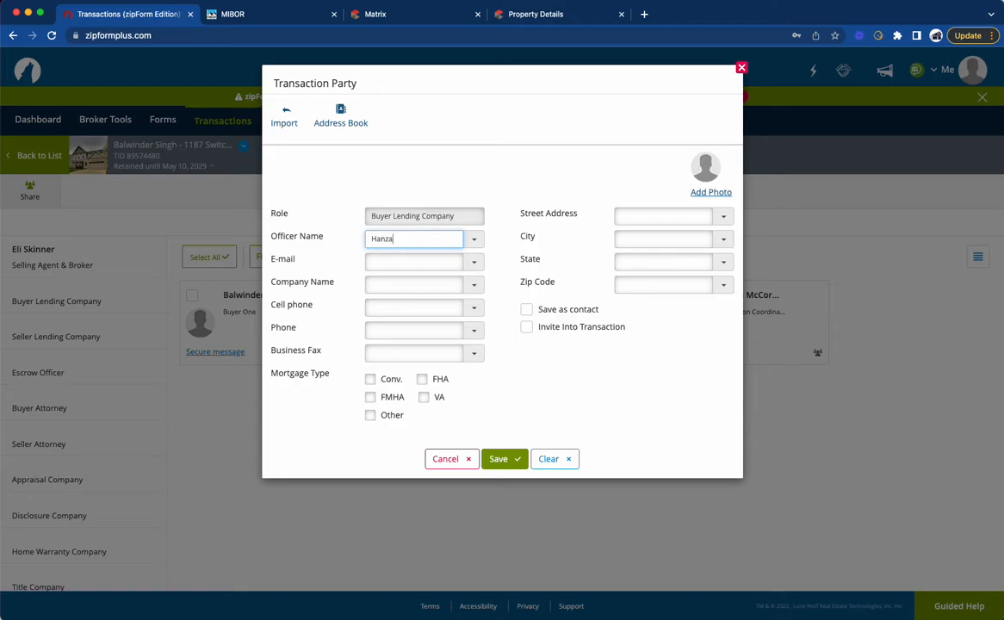
key("Tab")
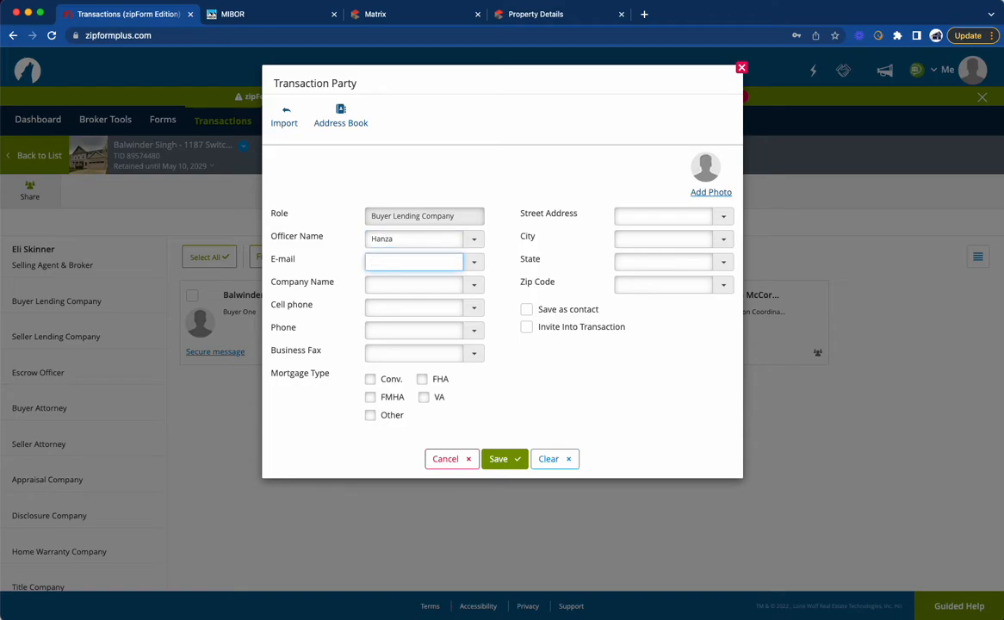
Step: Look up the loan officer's e-mail outside the browser, paste it into the lending company party and complete the officer's full name
mouse_move(334, 615)
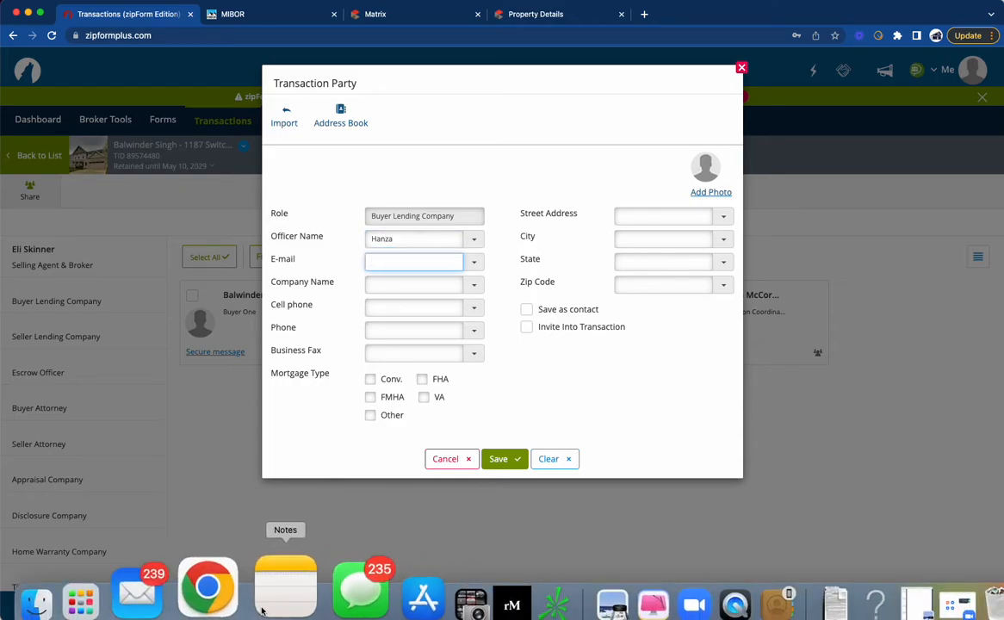
left_click(189, 601)
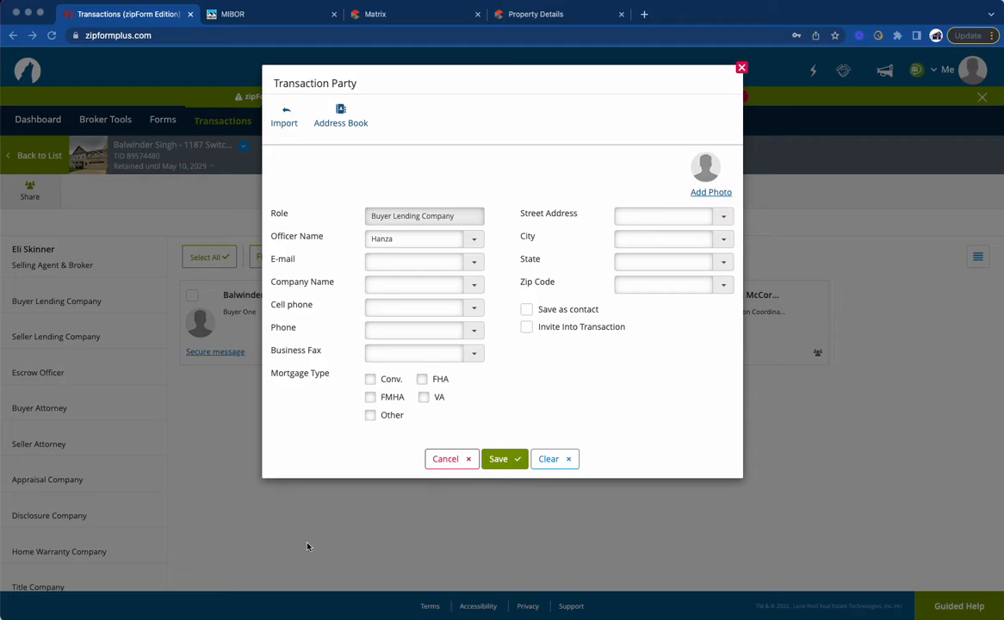
left_click(205, 601)
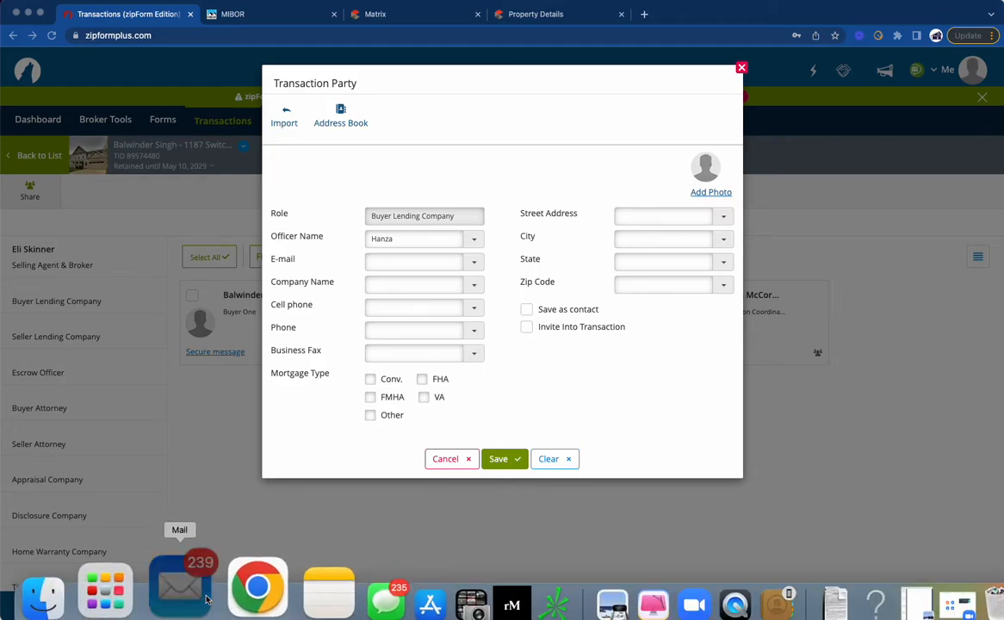
key("ctrl+Up")
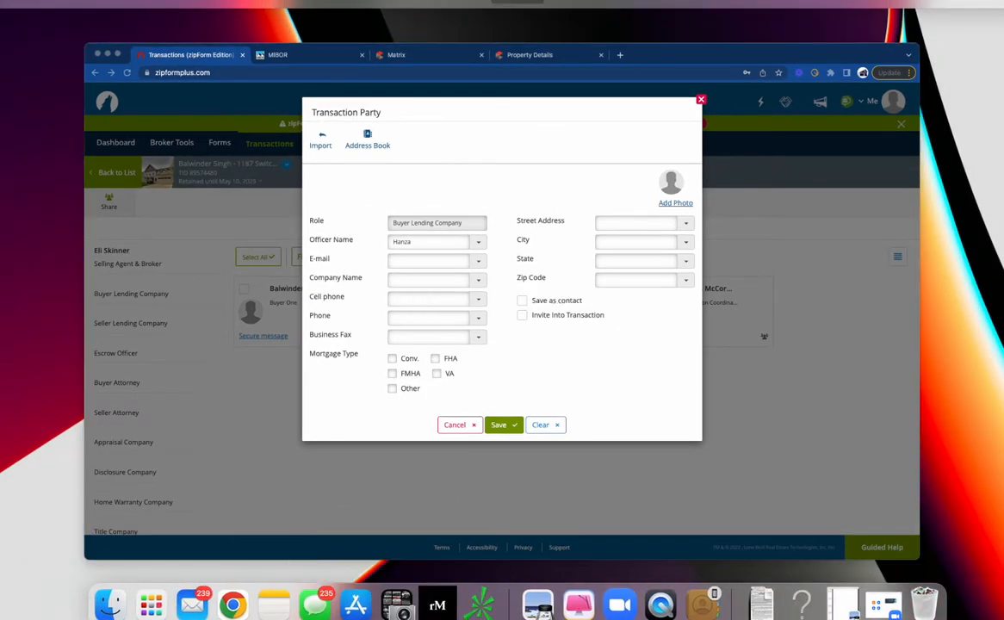
mouse_move(517, 26)
key("ctrl+Up")
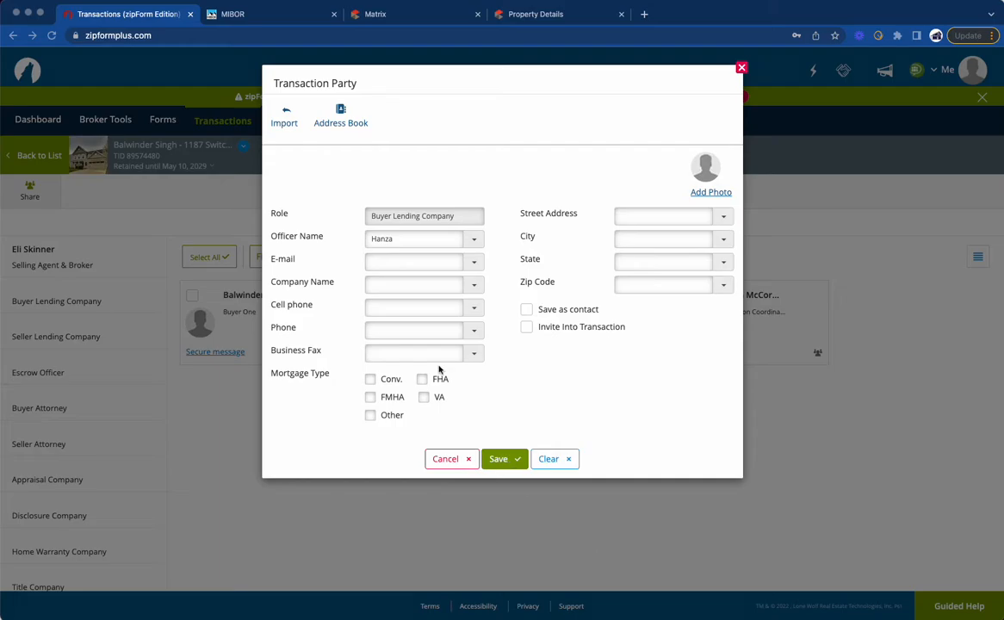
left_click(389, 263)
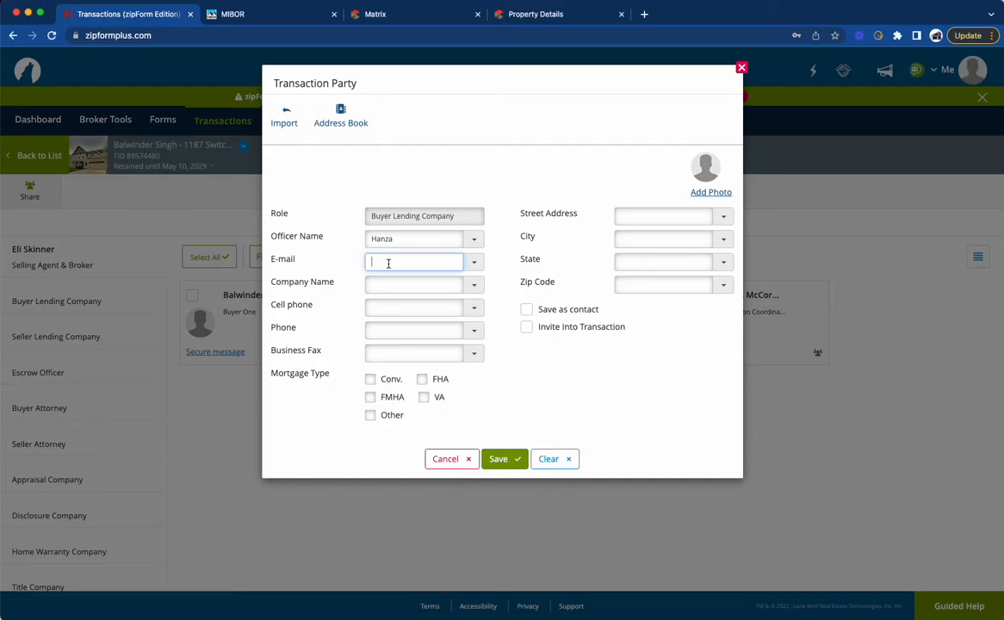
key("super+v")
left_click(393, 238)
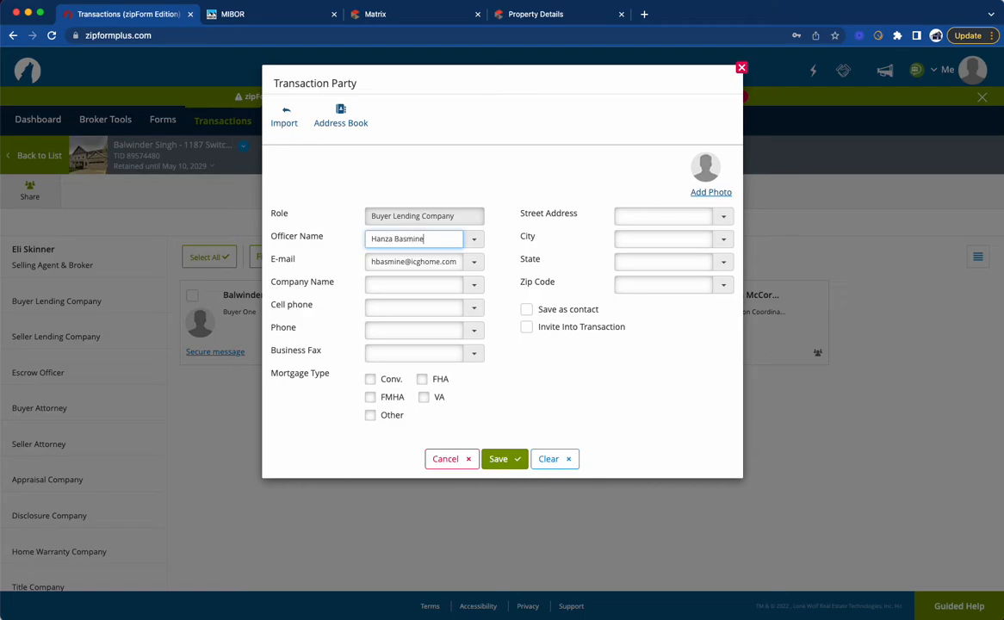
Step: Set the lending company's Company Name to "Intercontinental Capital Group, Inc"
left_click(389, 285)
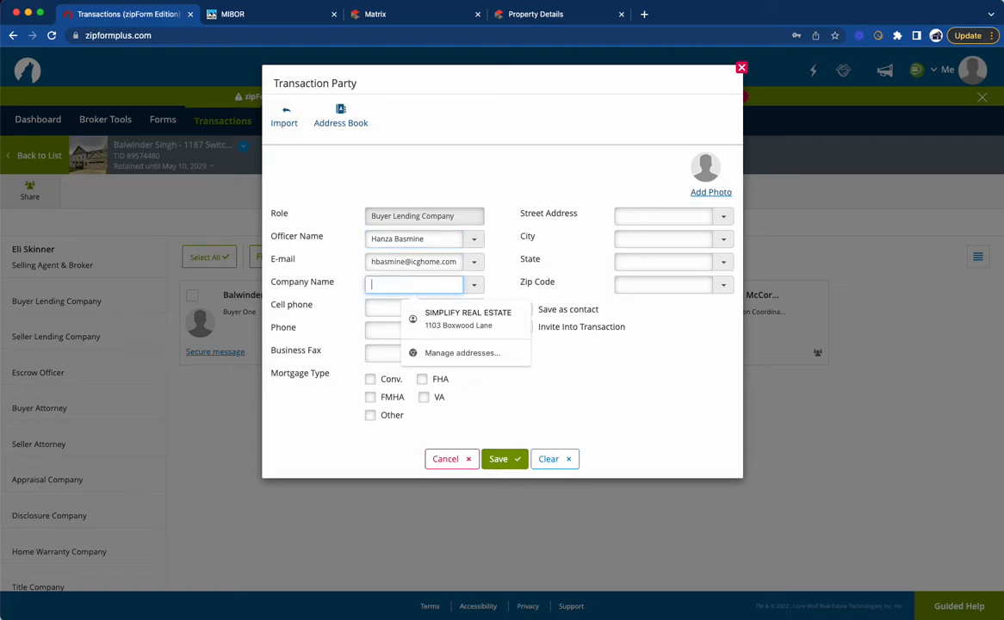
key("super+Tab")
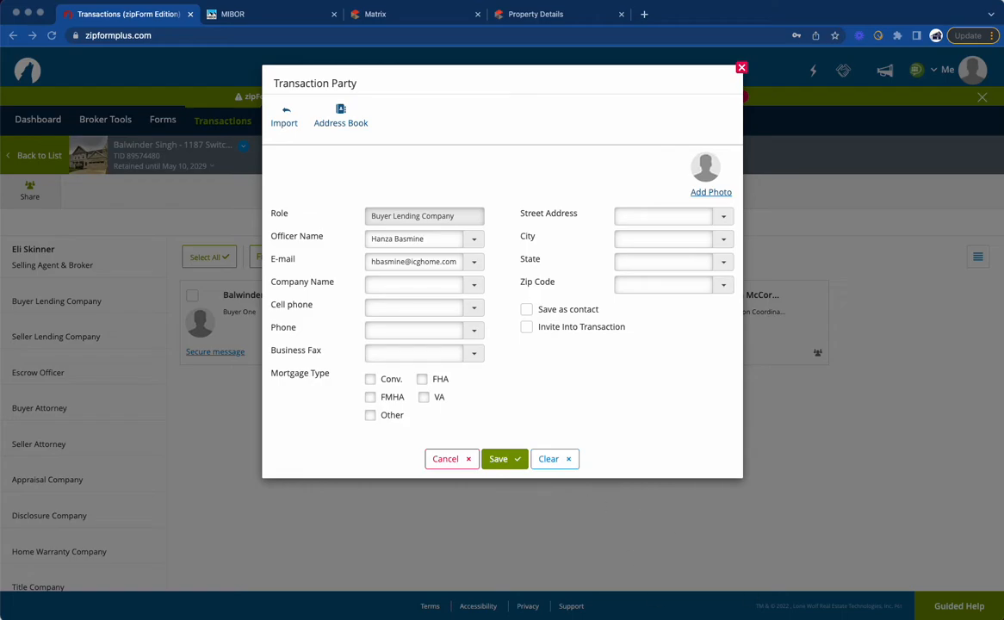
left_click(392, 284)
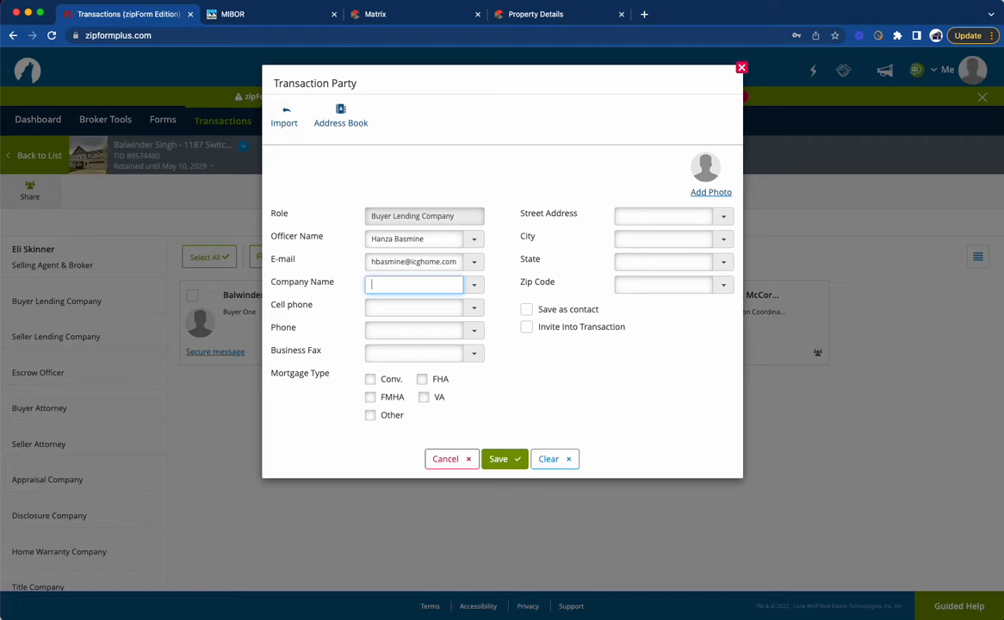
type("Interc")
type("ontinen")
type("tal Cap")
type("ital Group, L")
type("nc")
Step: Enter the loan officer's cell phone number in the Buyer Lending Company party
left_click(381, 309)
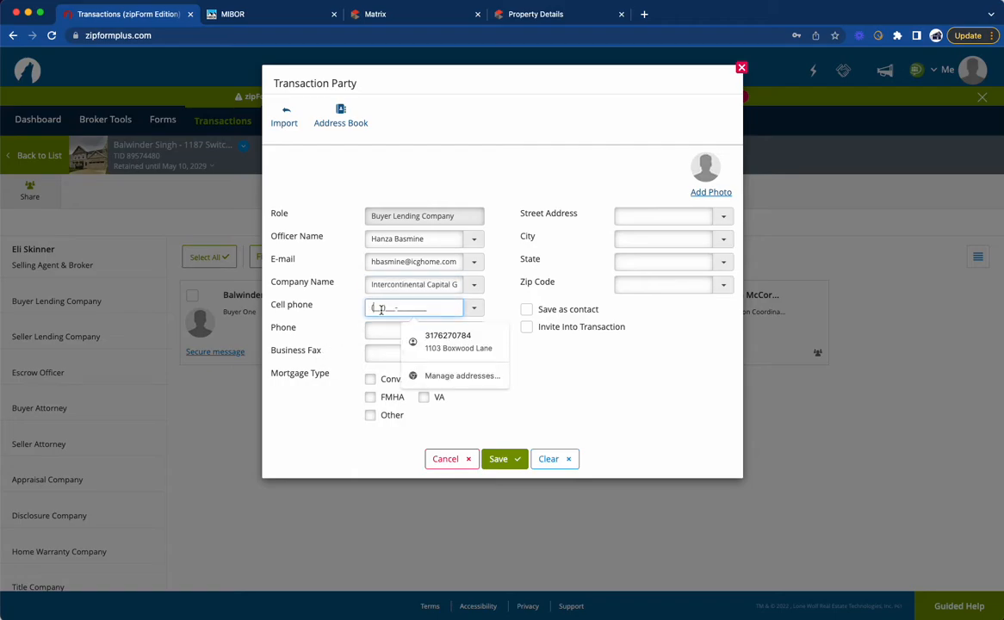
left_click(547, 374)
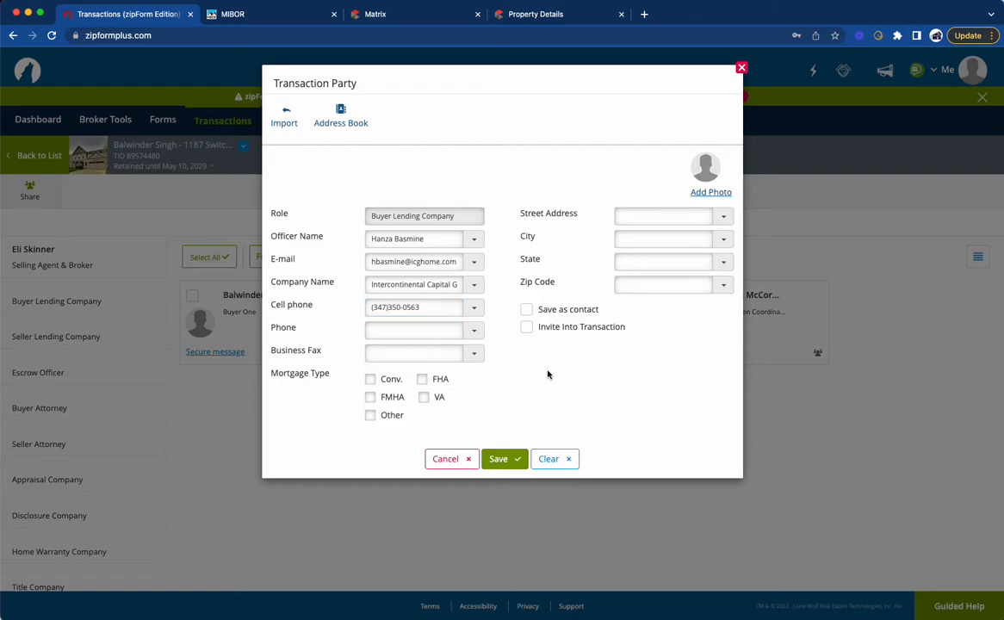
Step: Set the lending company to be saved as a contact with an empty Category, and save the party
left_click(527, 310)
left_click_drag(670, 309, 587, 301)
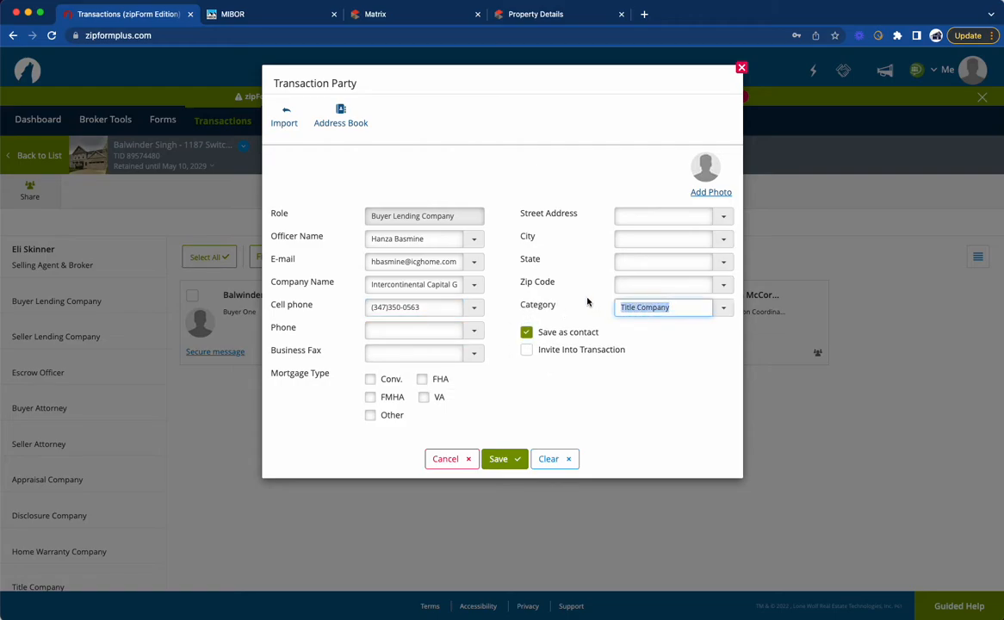
key("BackSpace")
left_click(546, 382)
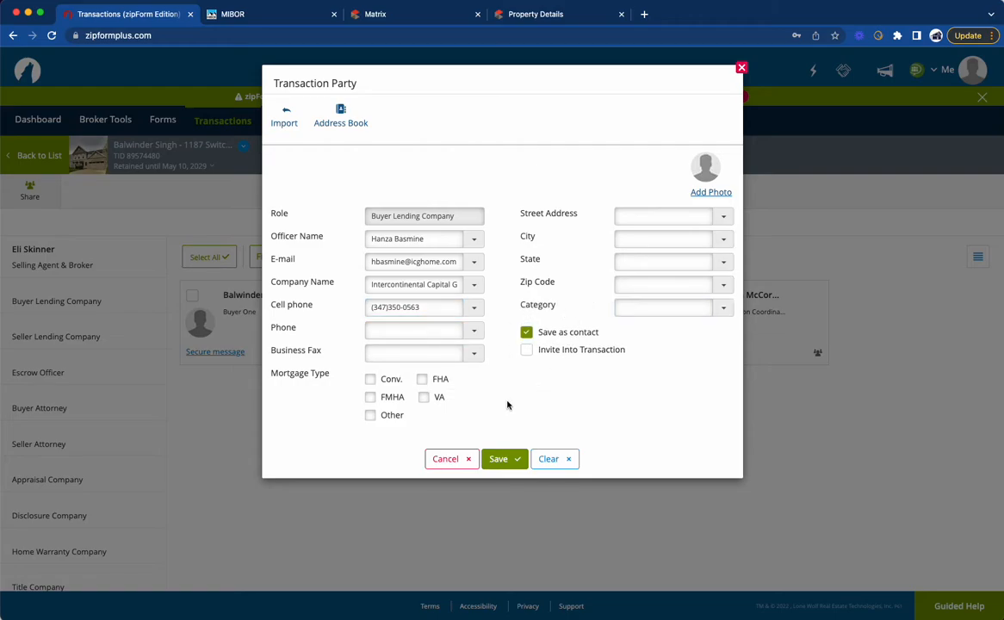
left_click(504, 460)
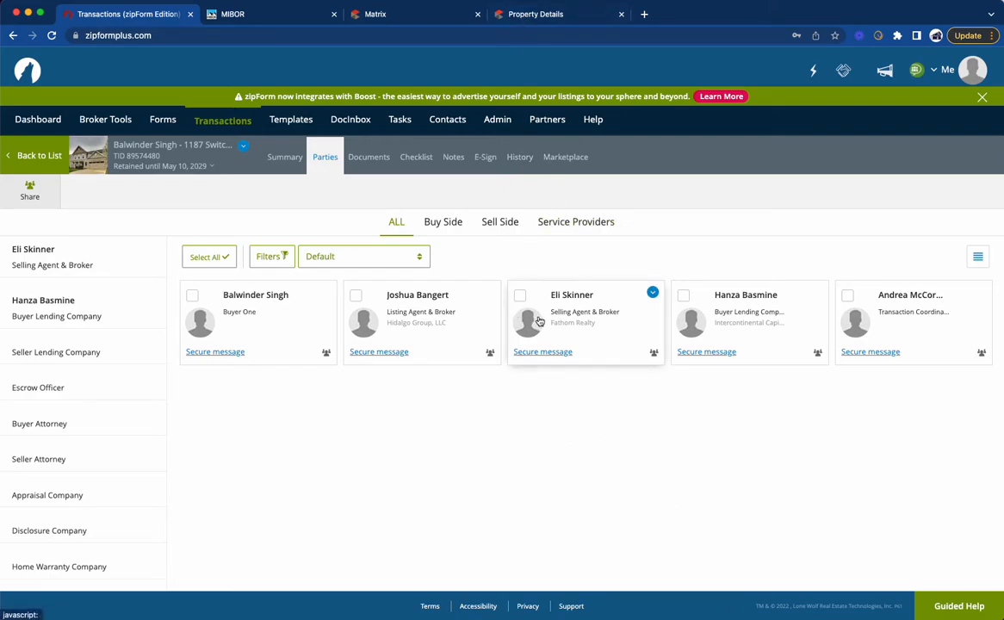
Step: Review the property's MLS listing in Matrix and return to the zipForm transaction
left_click(422, 14)
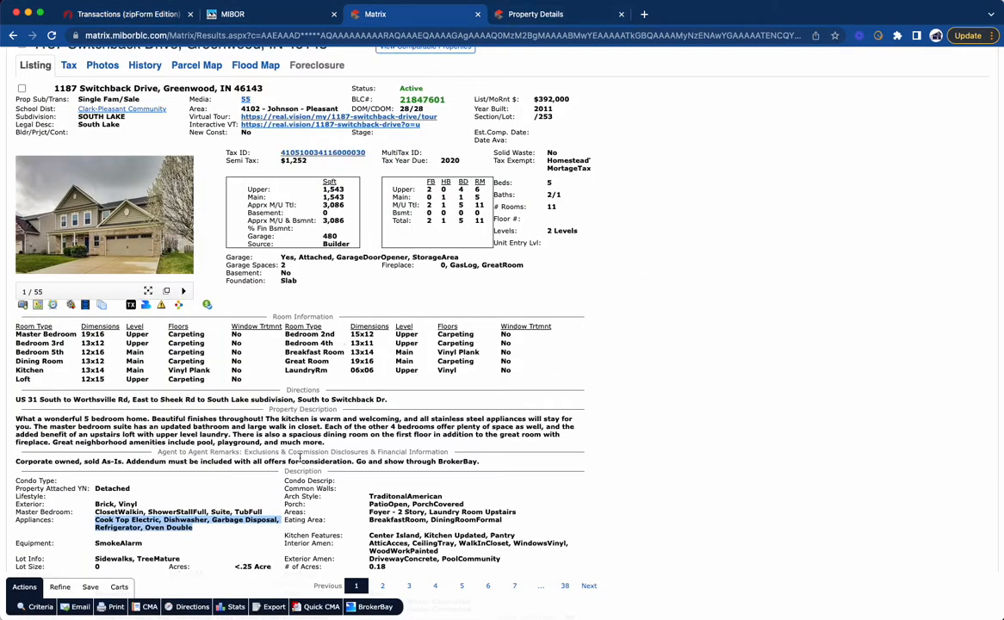
scroll(293, 458, "down", 3)
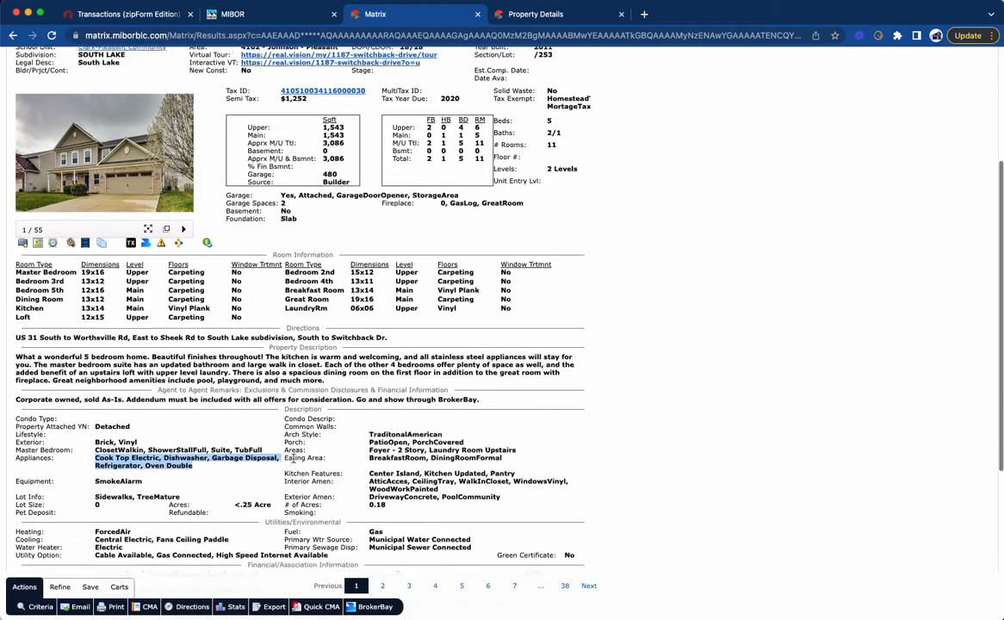
scroll(362, 259, "up", 5)
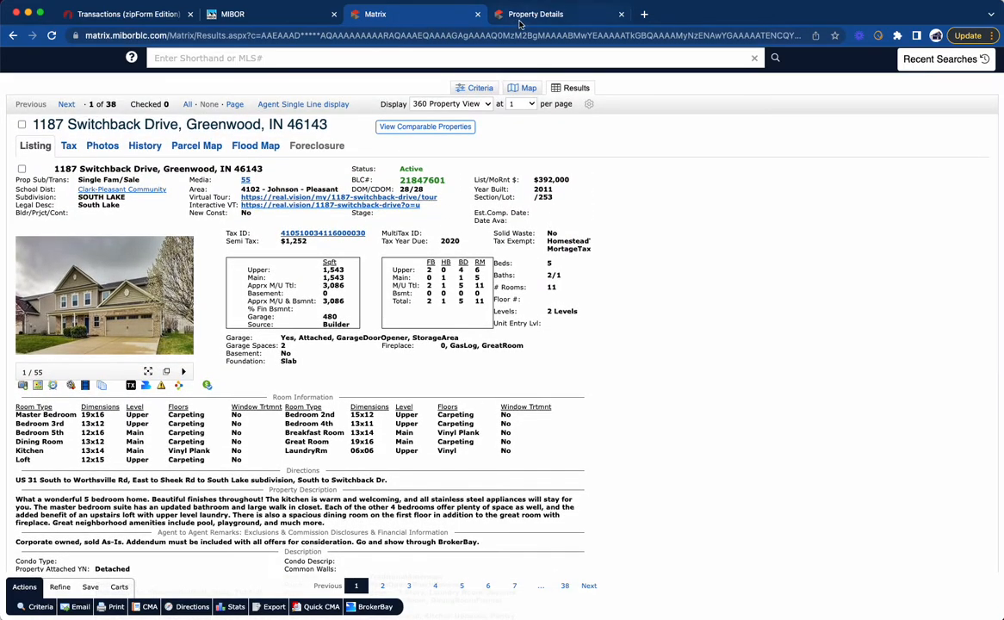
left_click(500, 15)
left_click(274, 15)
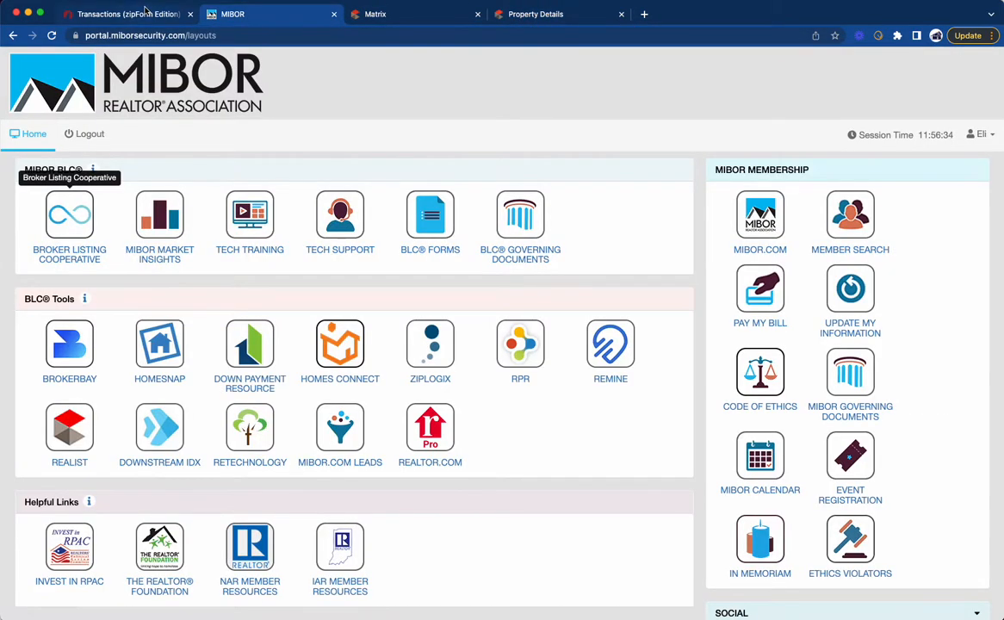
left_click(135, 14)
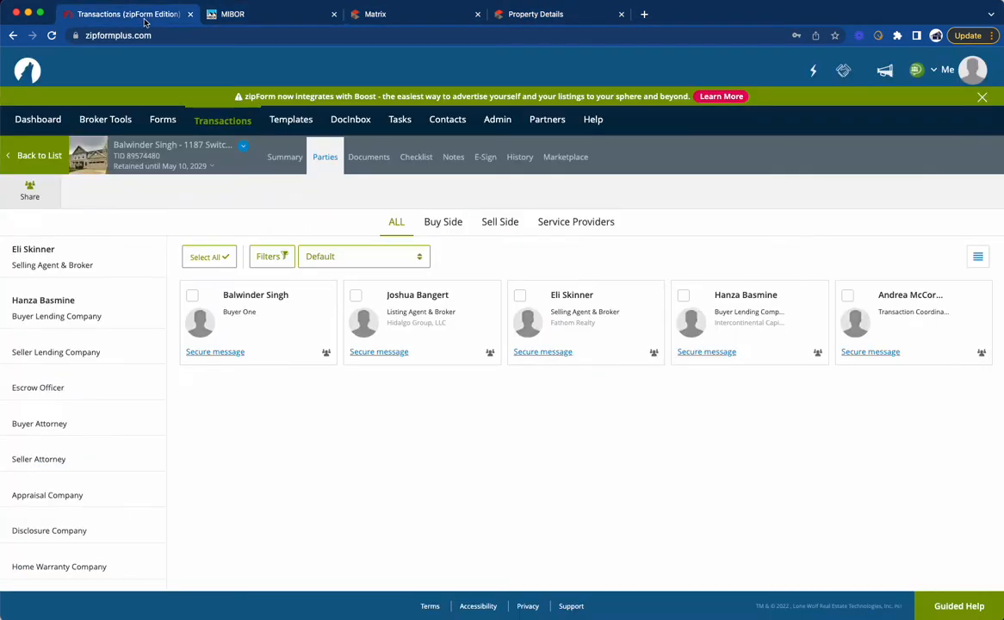
Step: Archive the Buyer's Exclusive Agency Contract, the As Is Addendum and the LBP Pamphlet in the transaction's documents
left_click(373, 160)
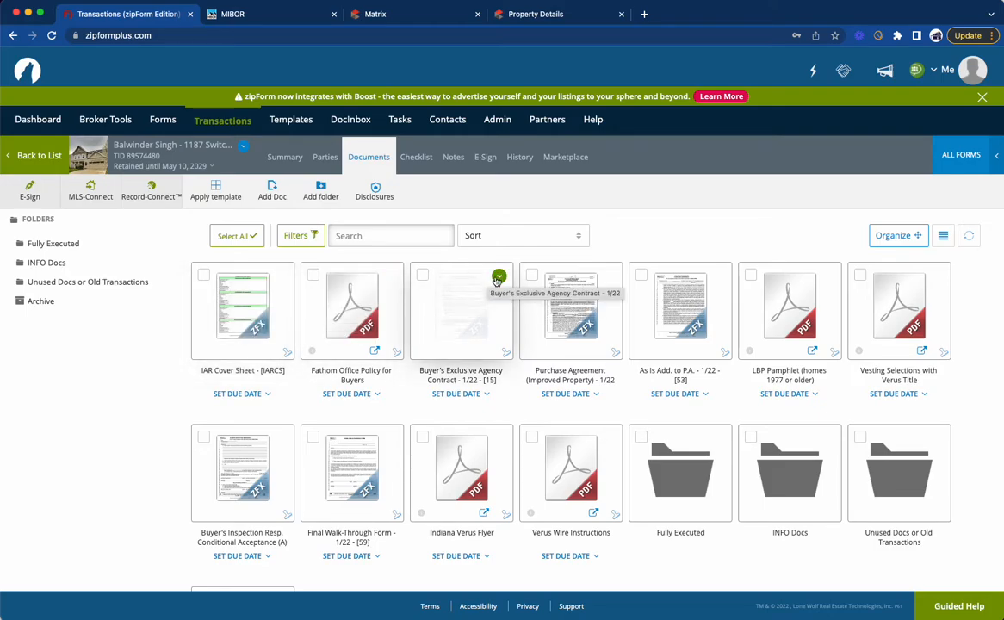
left_click(498, 277)
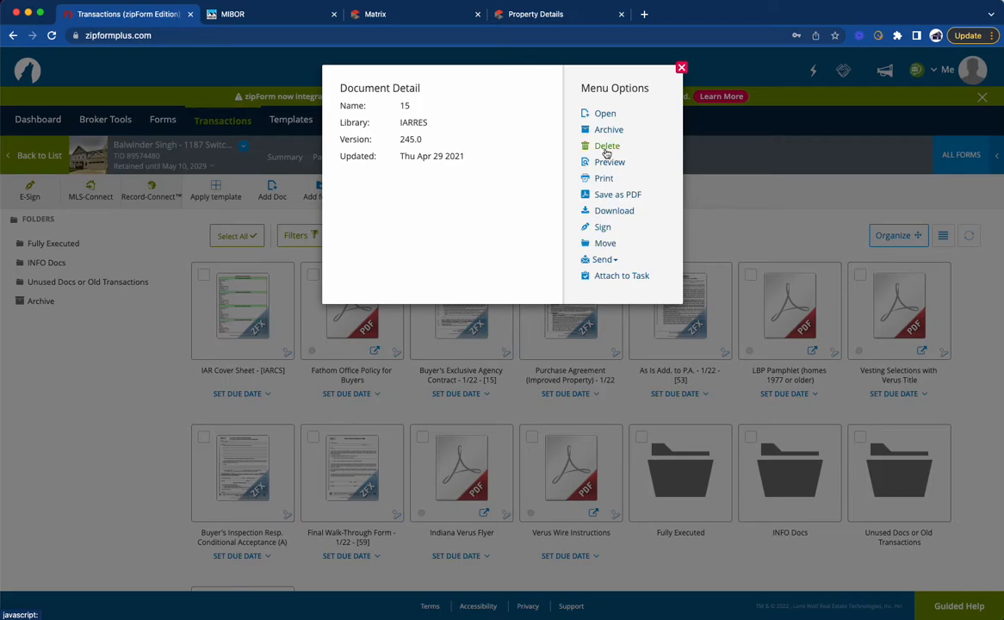
left_click(608, 130)
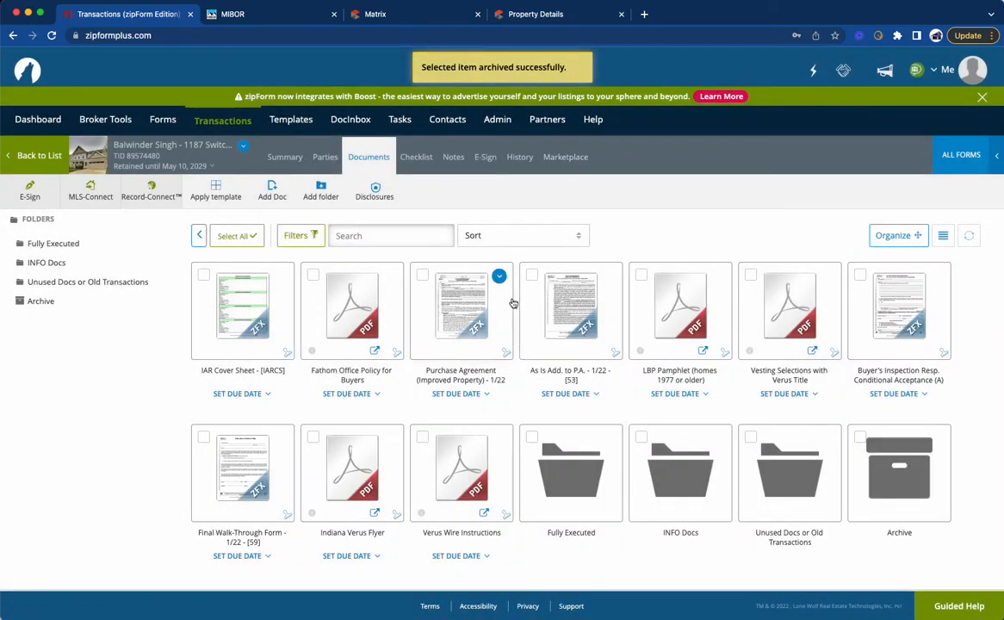
left_click(608, 275)
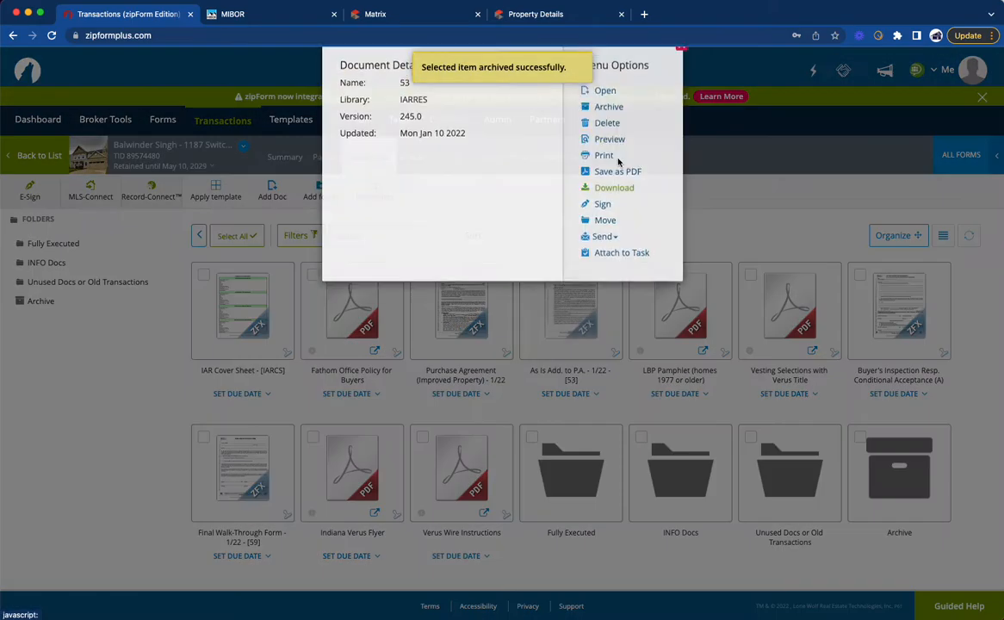
left_click(607, 130)
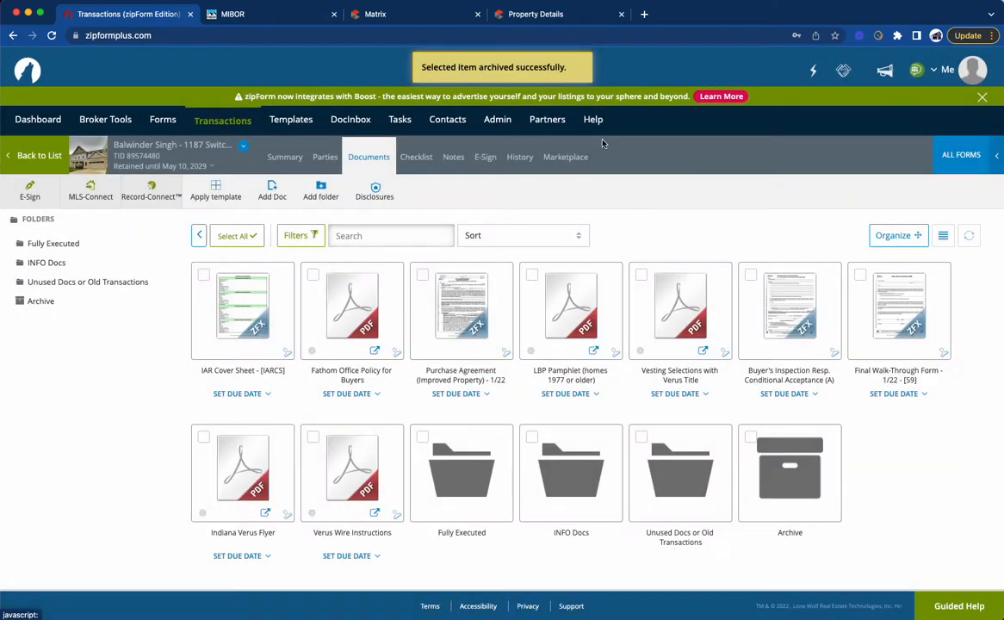
mouse_move(554, 331)
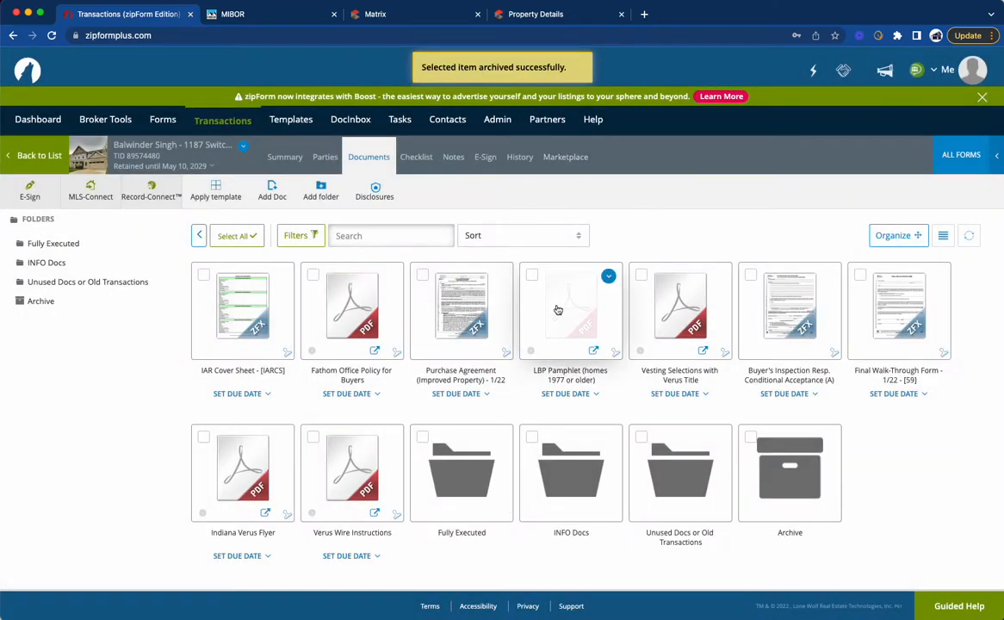
left_click(531, 275)
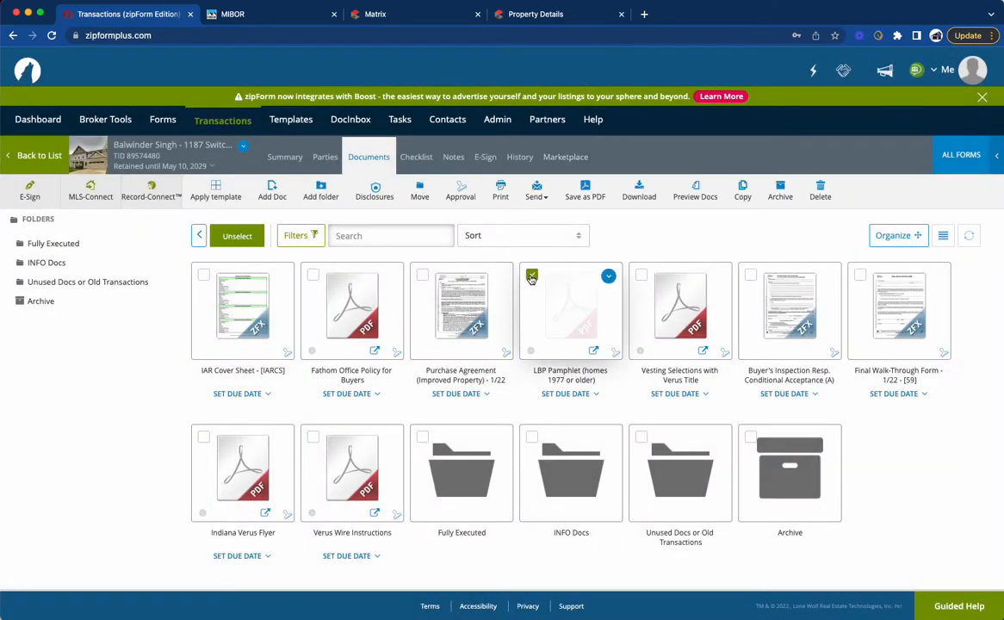
left_click(785, 195)
Step: Switch to Mail and bring the pre-approval letter attachment IMG_2231.jpg into the zipForm transaction's documents
mouse_move(554, 298)
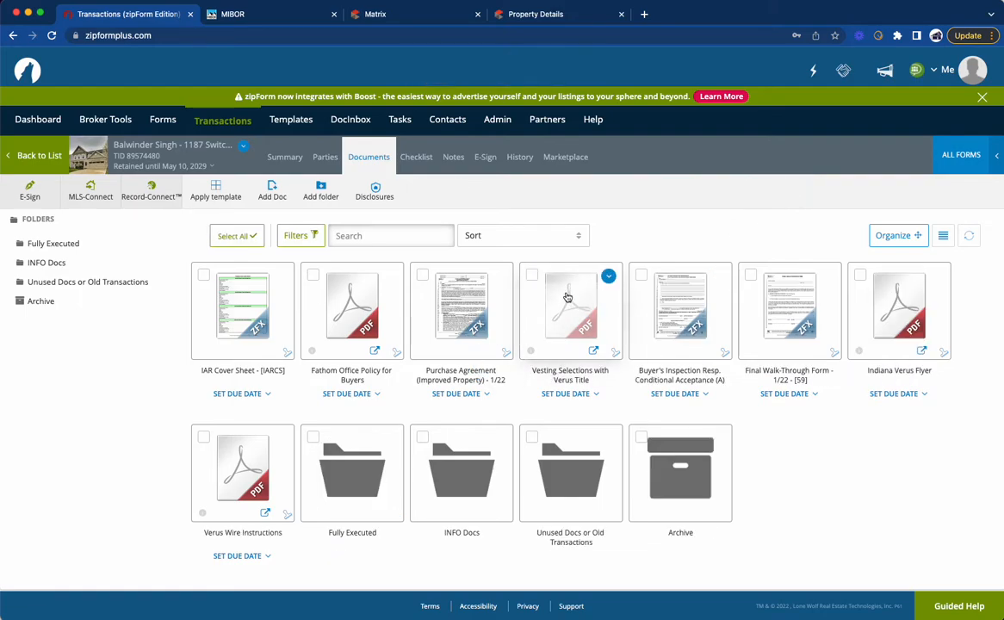
mouse_move(673, 319)
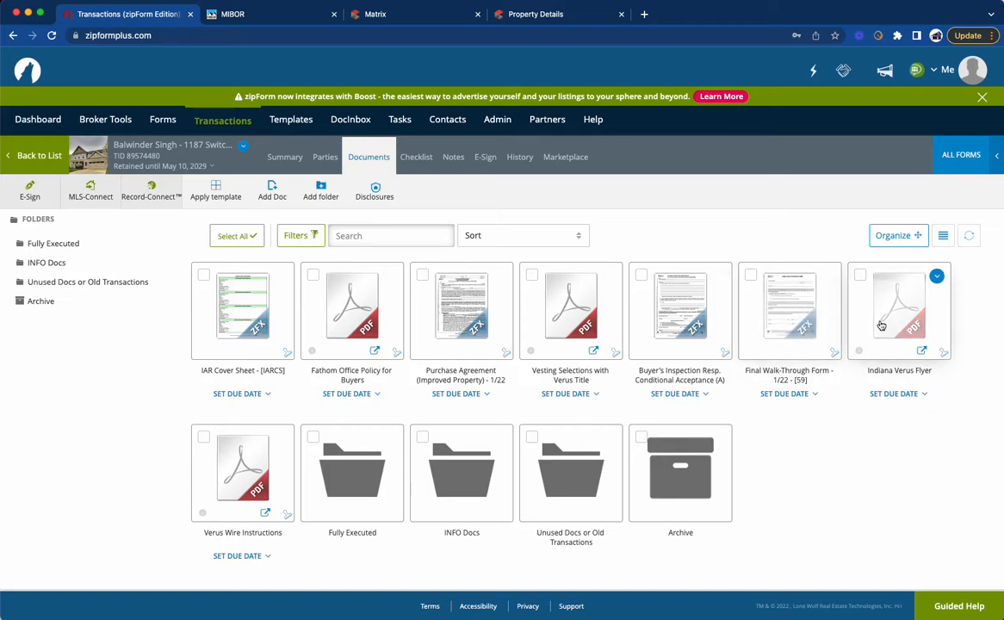
mouse_move(403, 466)
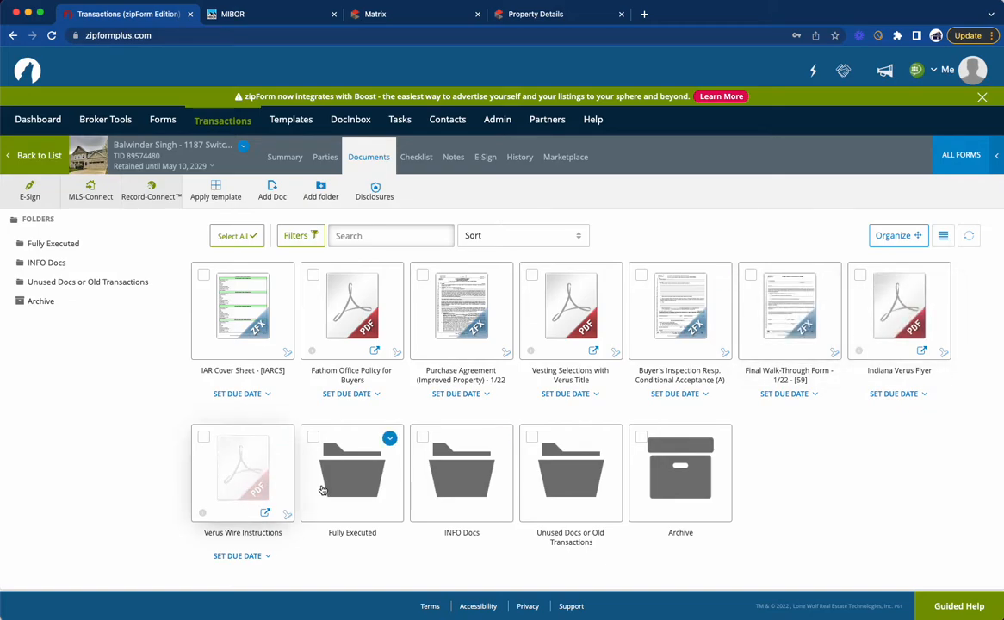
mouse_move(410, 323)
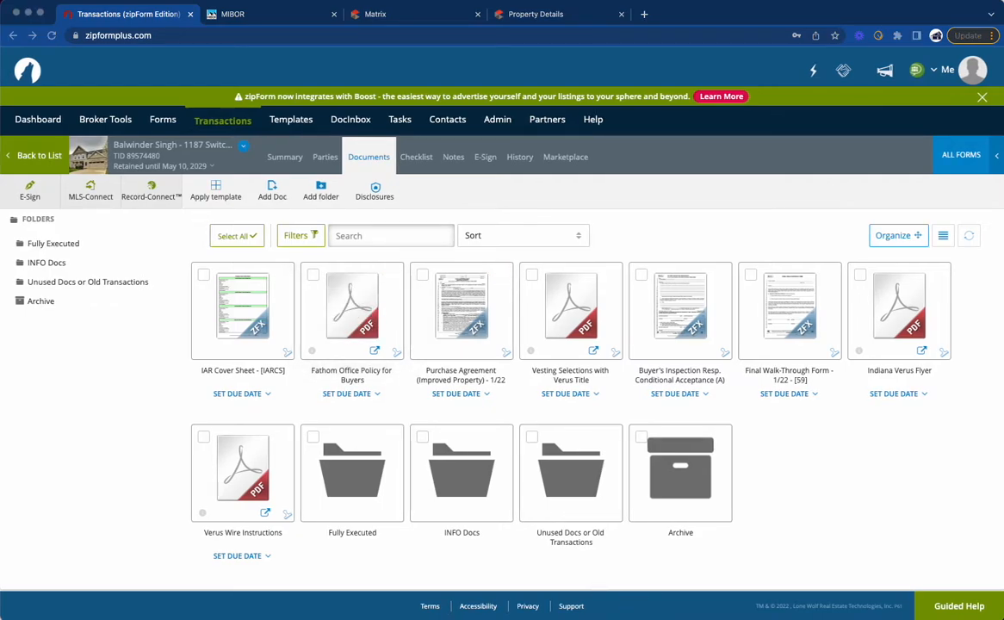
left_click_drag(569, 618, 0, 428)
left_click_drag(181, 441, 158, 427)
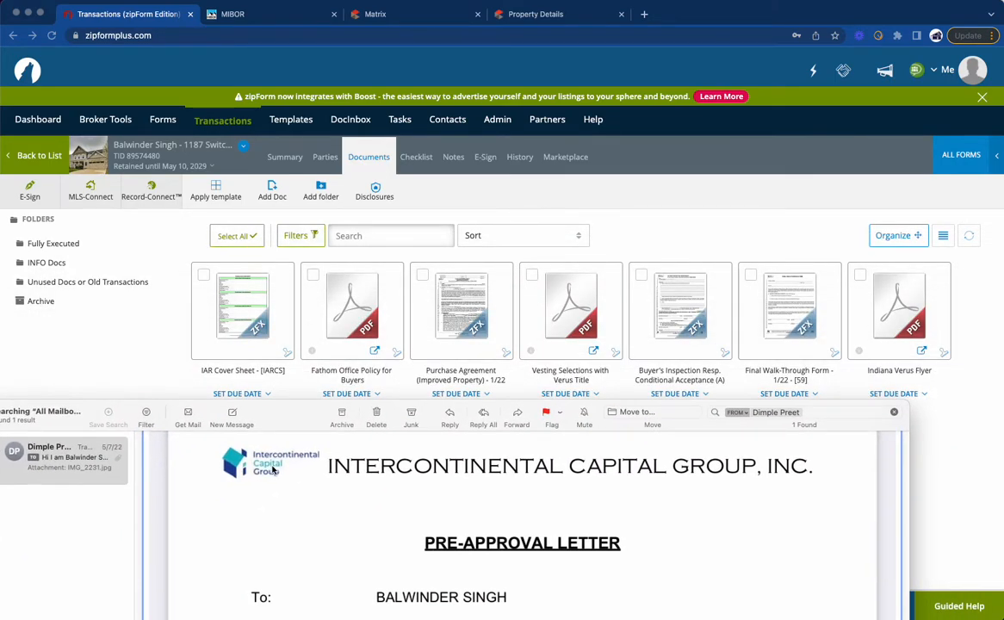
left_click_drag(272, 470, 956, 450)
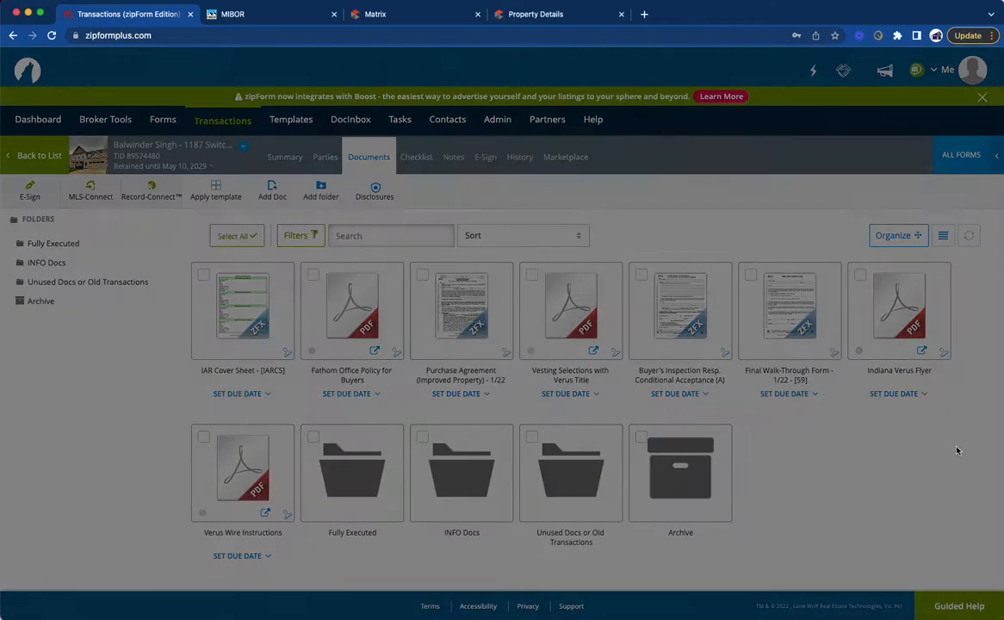
Step: Set the pre-approval letter's Display Name to "Preapproval" and confirm adding the document
double_click(497, 144)
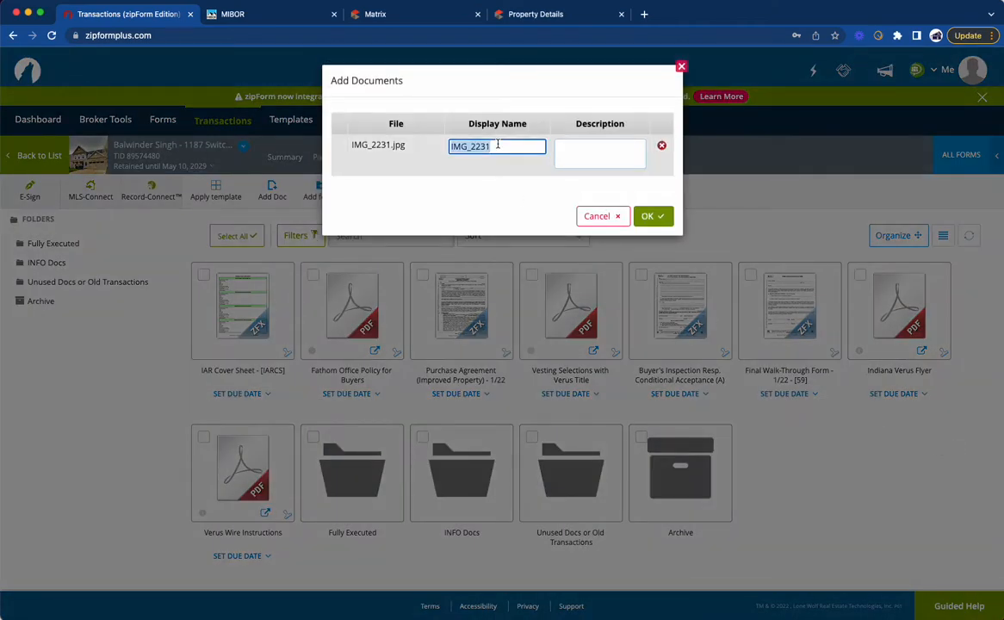
type("Peaopp")
key("BackSpace")
key("BackSpace")
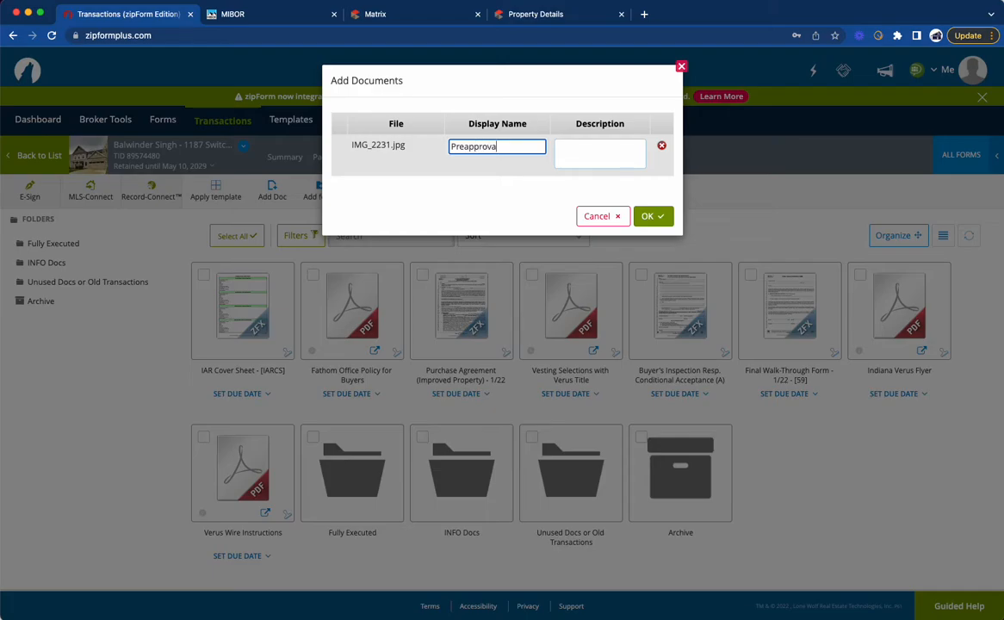
left_click(647, 216)
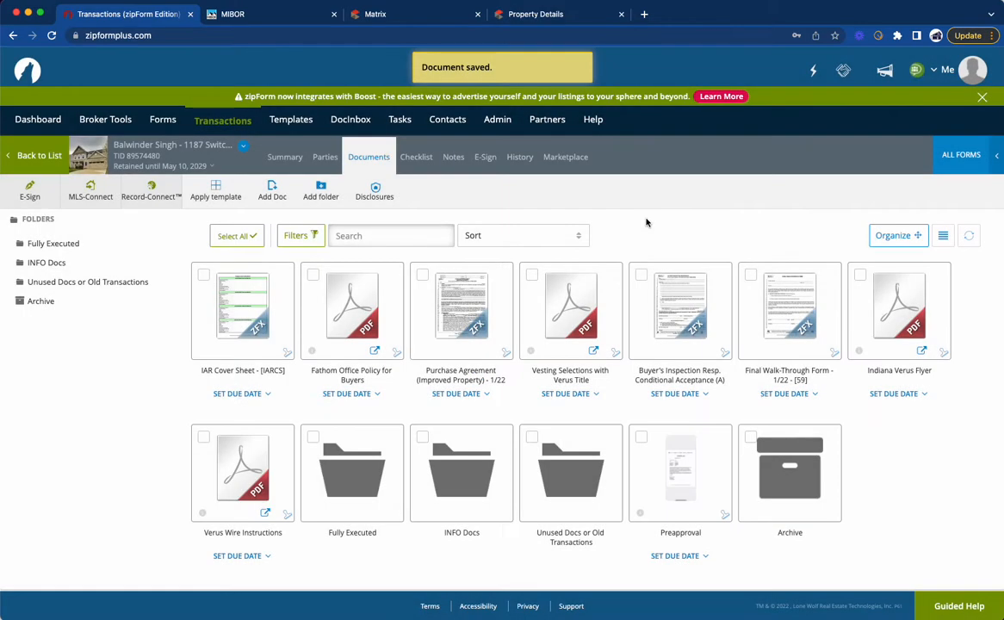
mouse_move(702, 435)
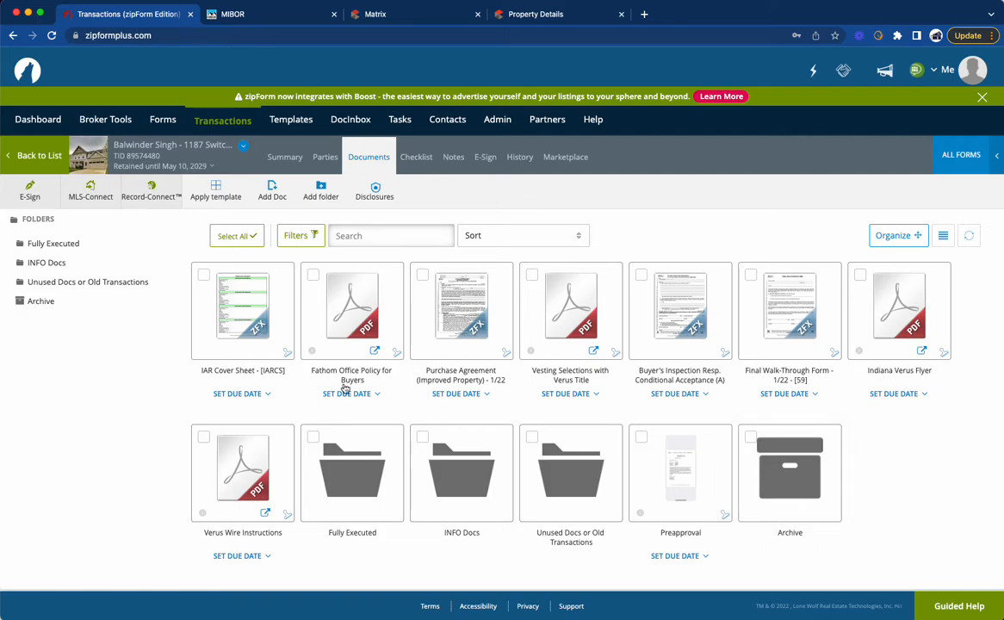
Step: Bring FirstKey-Indiana_Seller_Disclosures_.pdf and TRS Contract Addendum VACANT (rev 5.17.2019).pdf from Finder's Recents into the transaction's documents
left_click(126, 597)
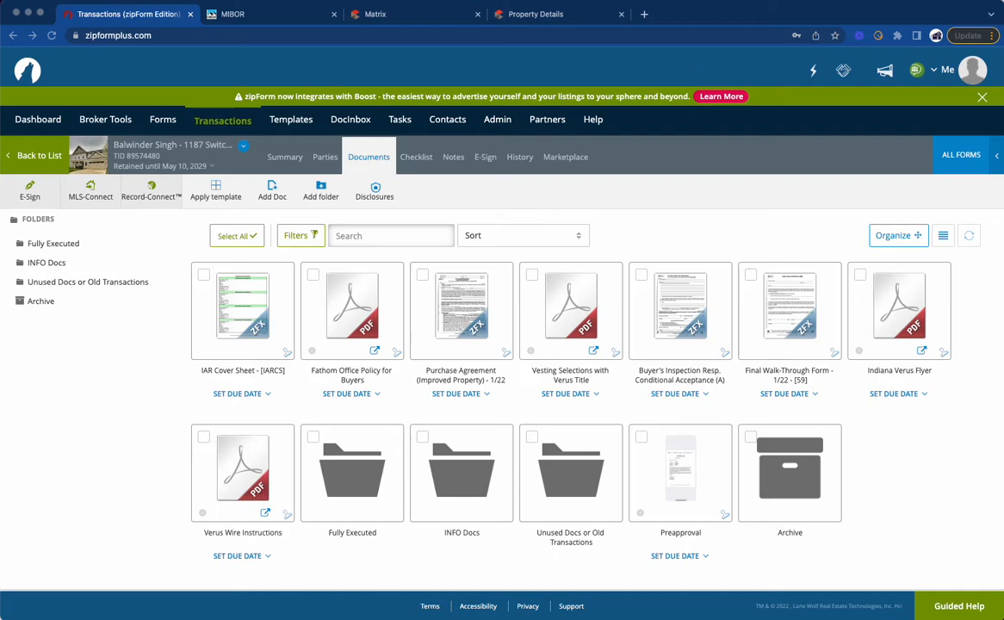
left_click(24, 2)
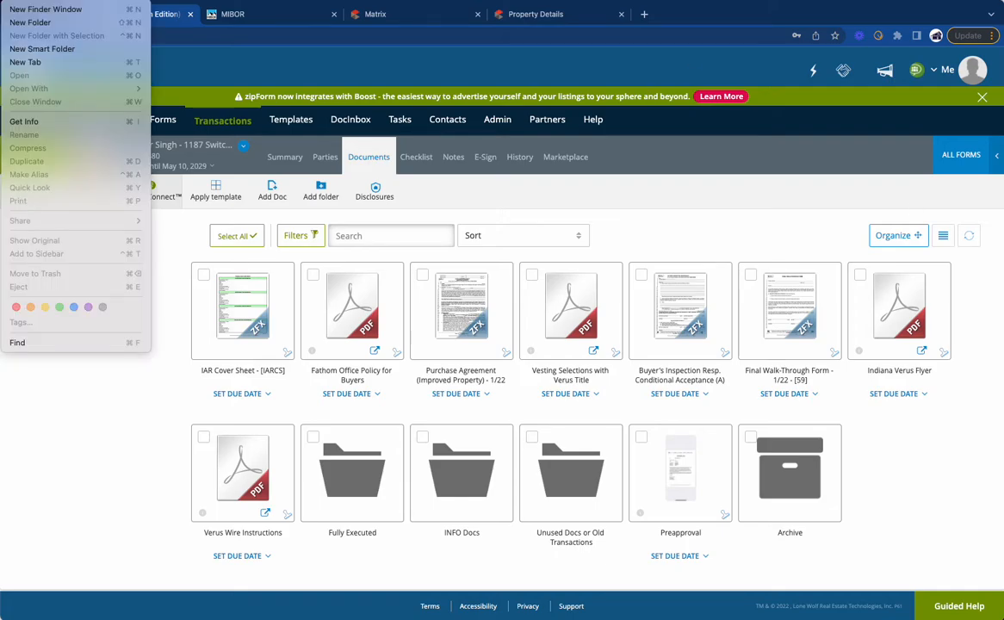
left_click(35, 8)
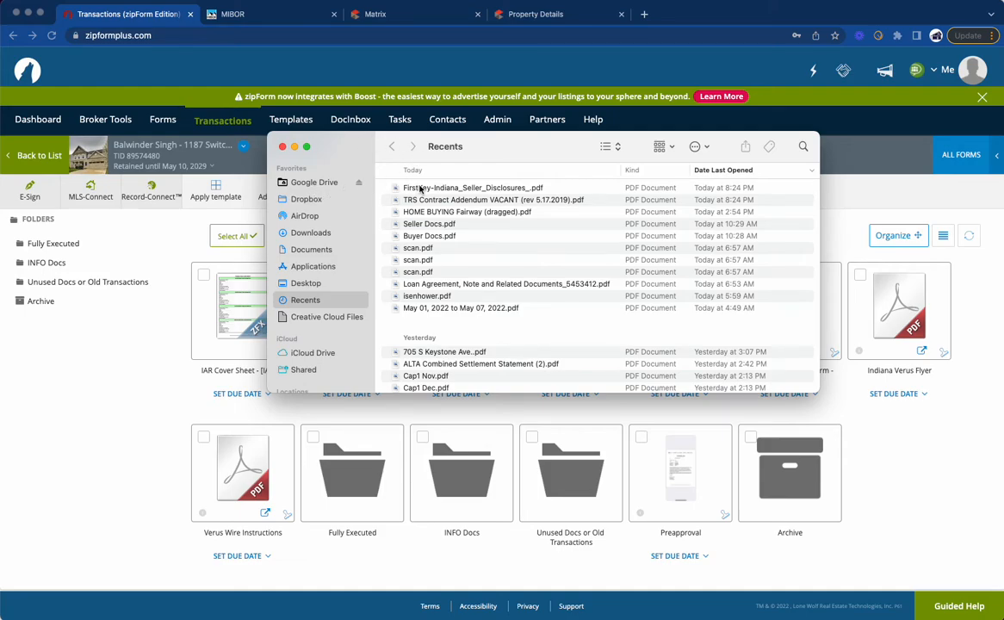
left_click(420, 188)
left_click(427, 202, "shift")
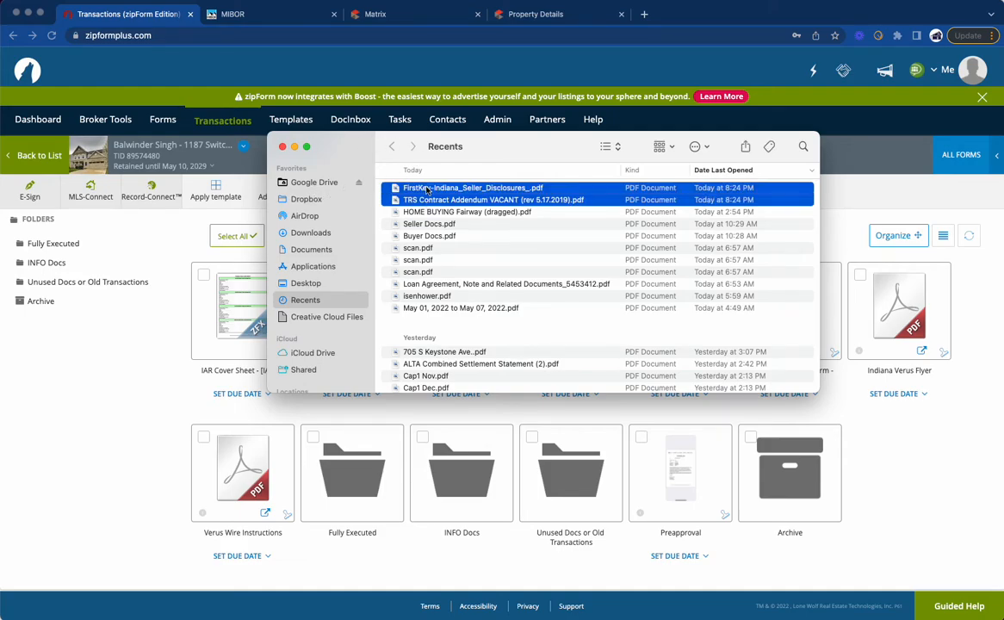
left_click_drag(427, 189, 870, 478)
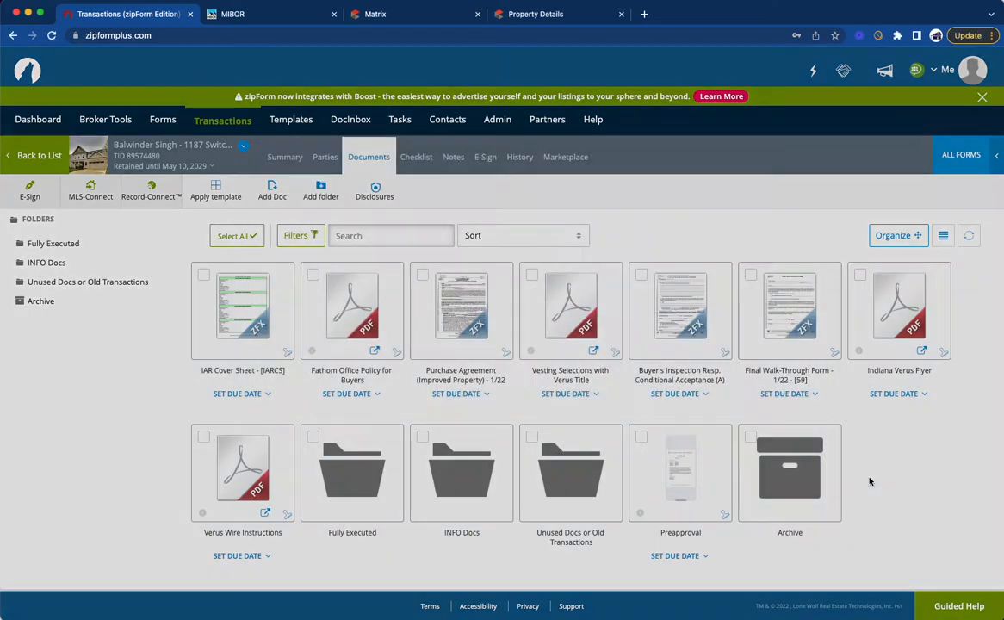
Step: Set the seller disclosures' Display Name to "SD" and the TRS Contract Addendum's to "Seller Add", and confirm adding both documents
left_click(498, 149)
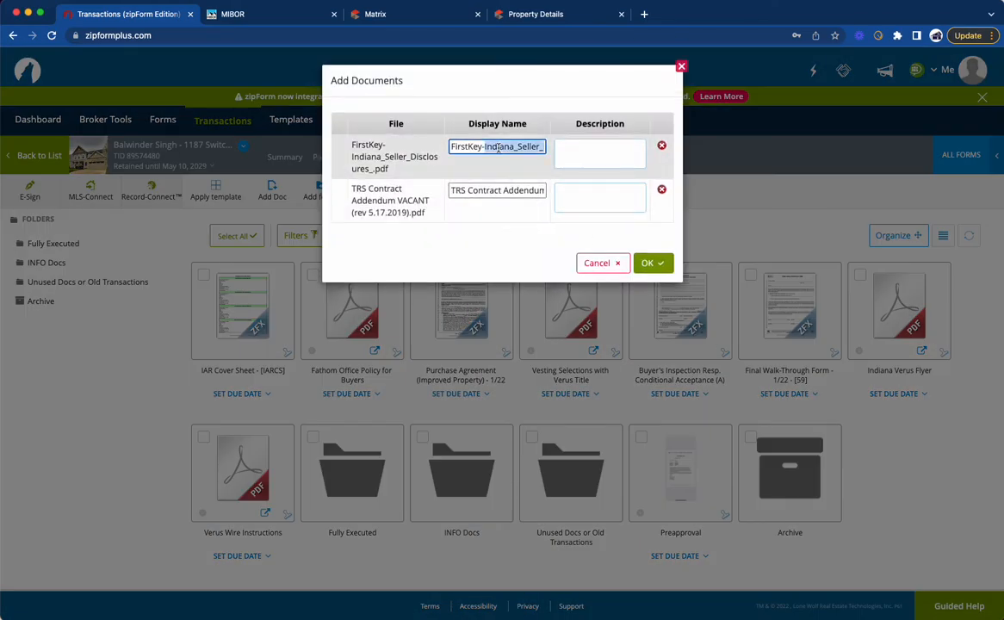
key("Right")
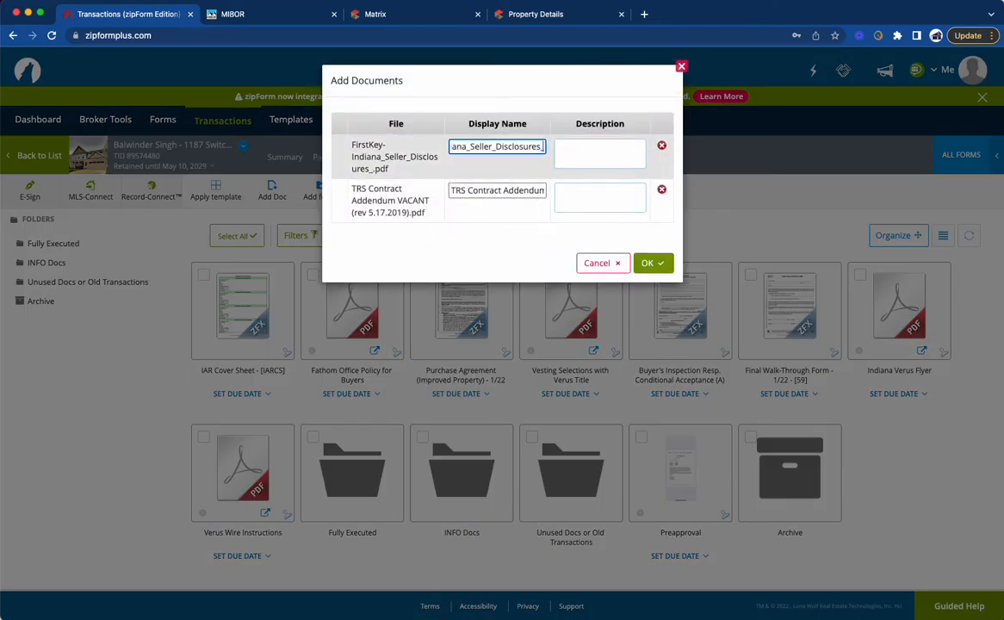
double_click(497, 146)
type("SD")
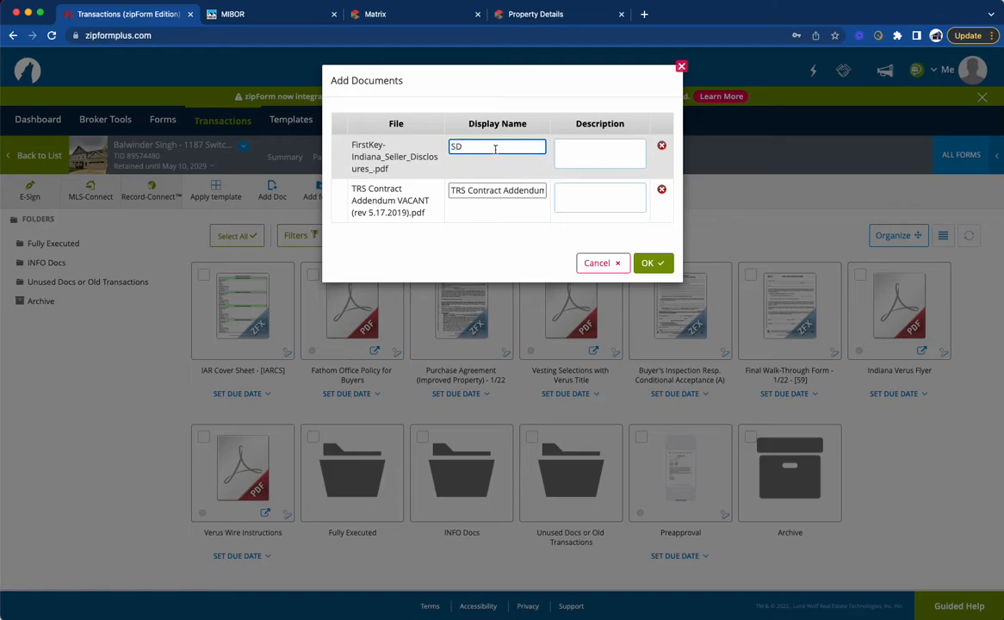
triple_click(493, 190)
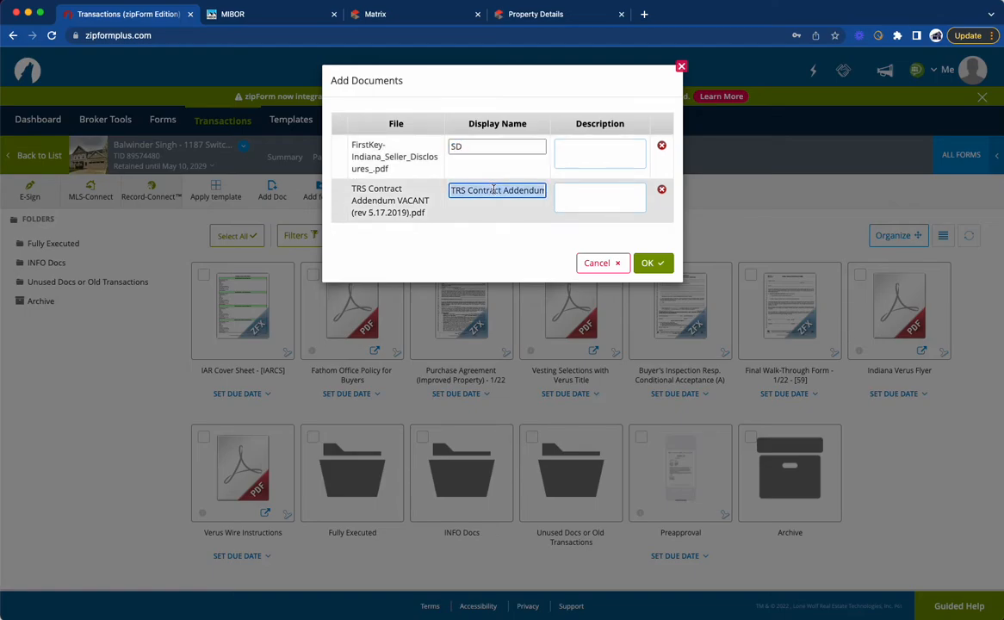
type("SE")
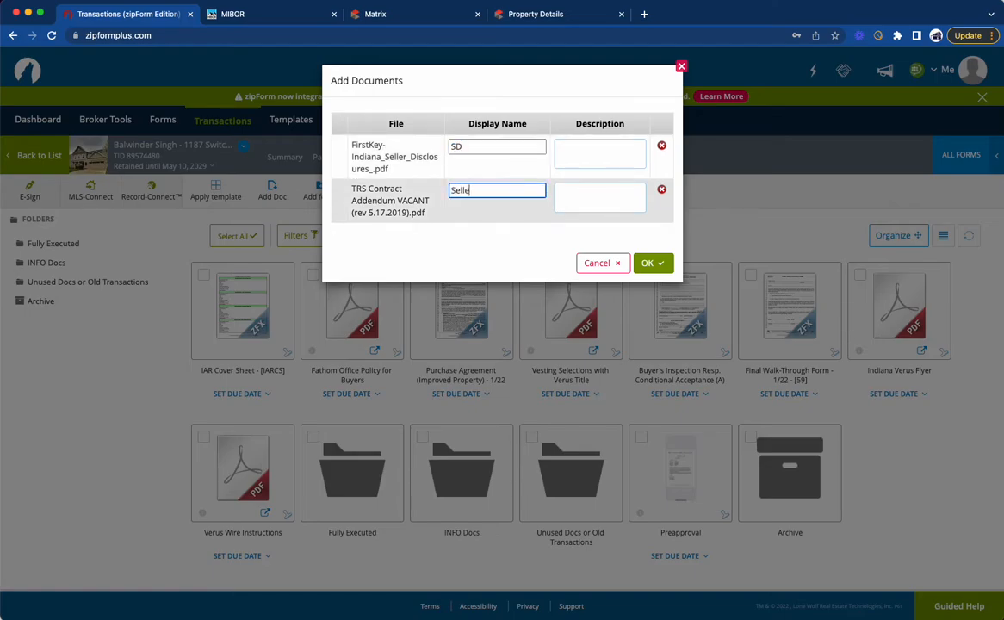
type("ller Add")
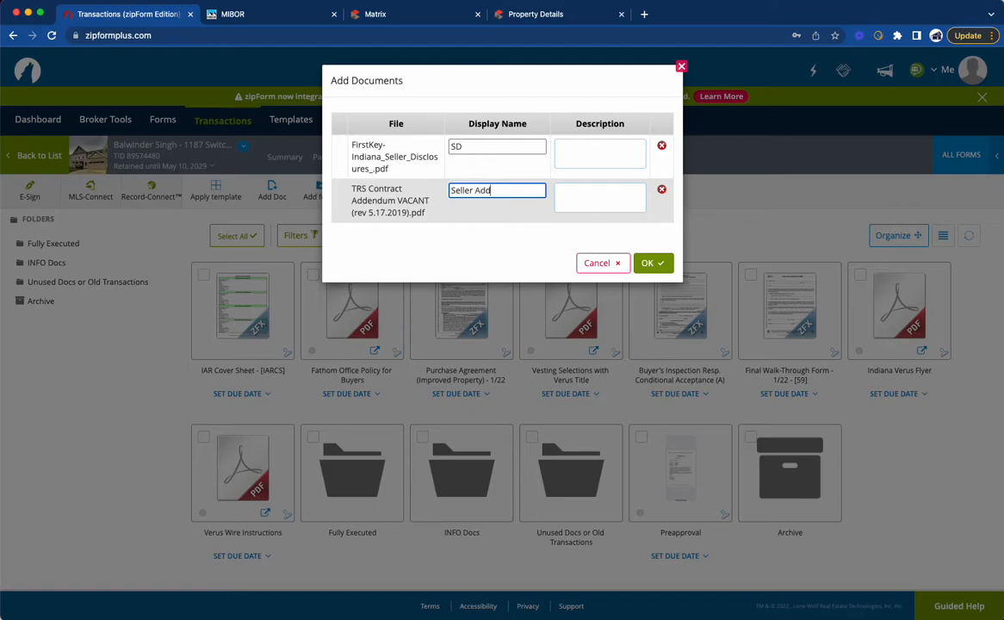
left_click(649, 262)
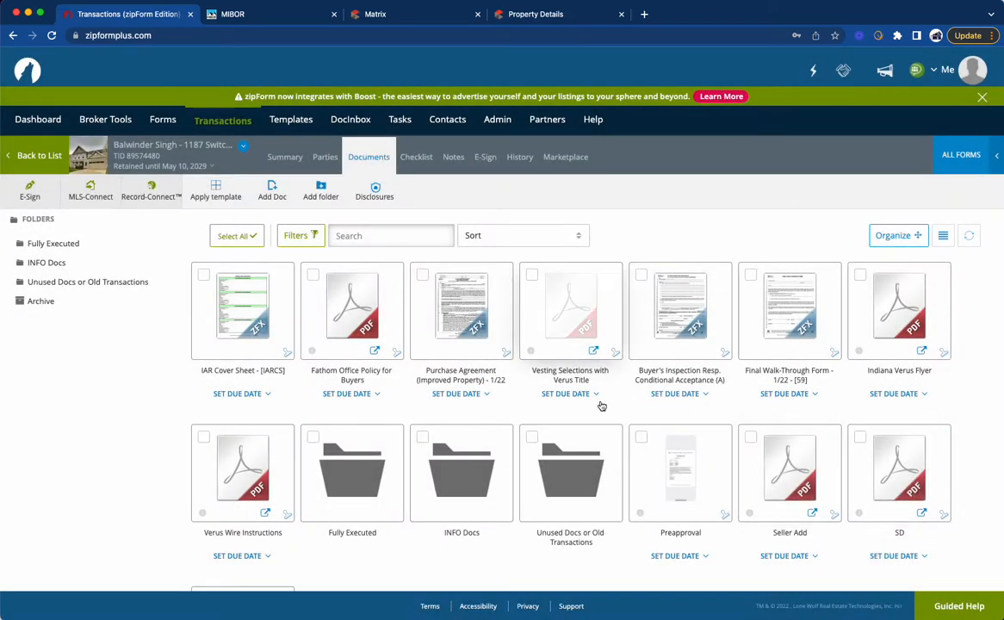
Step: Read the opening clauses of the Seller Add document, including how the property is conveyed, and close it
left_click(812, 491)
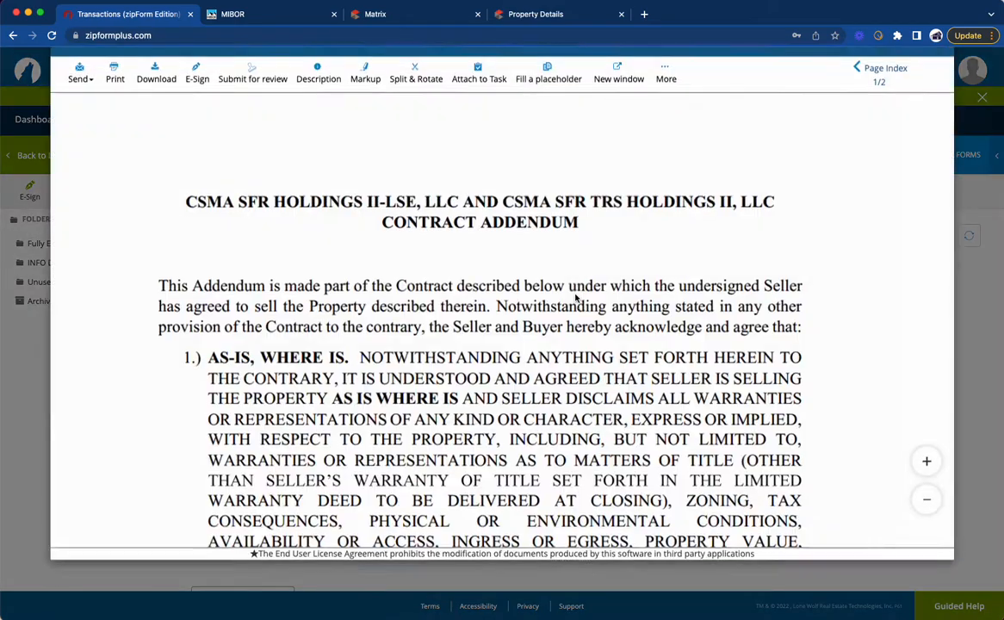
scroll(534, 321, "down", 5)
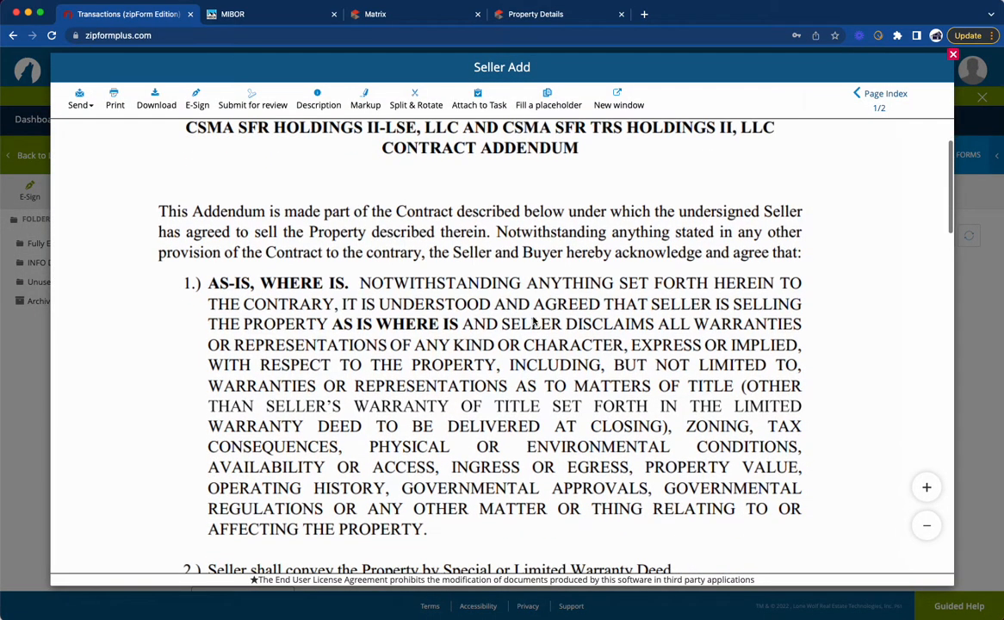
scroll(534, 321, "down", 5)
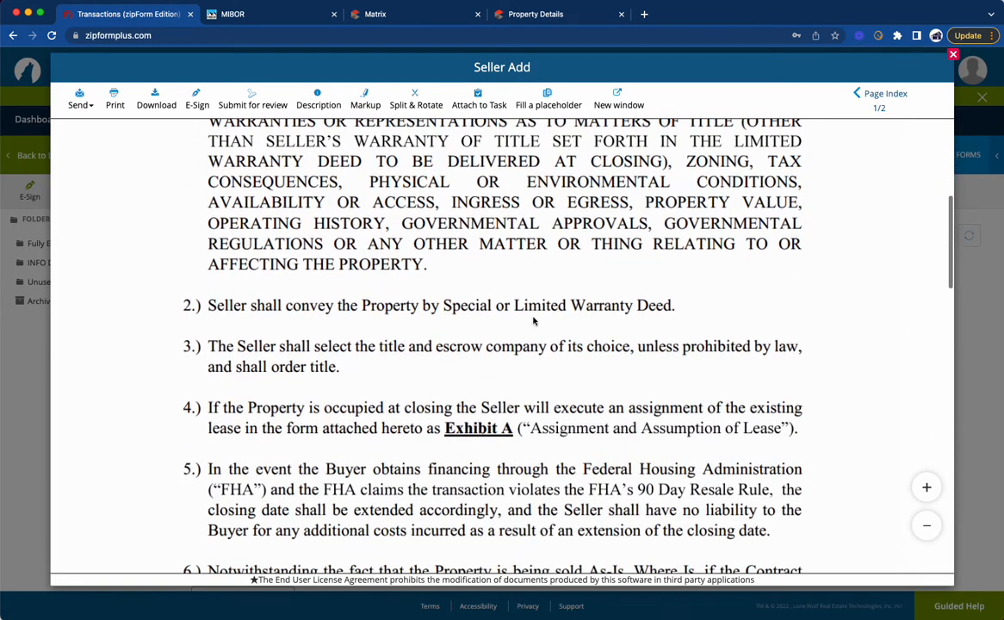
scroll(500, 309, "down", 1)
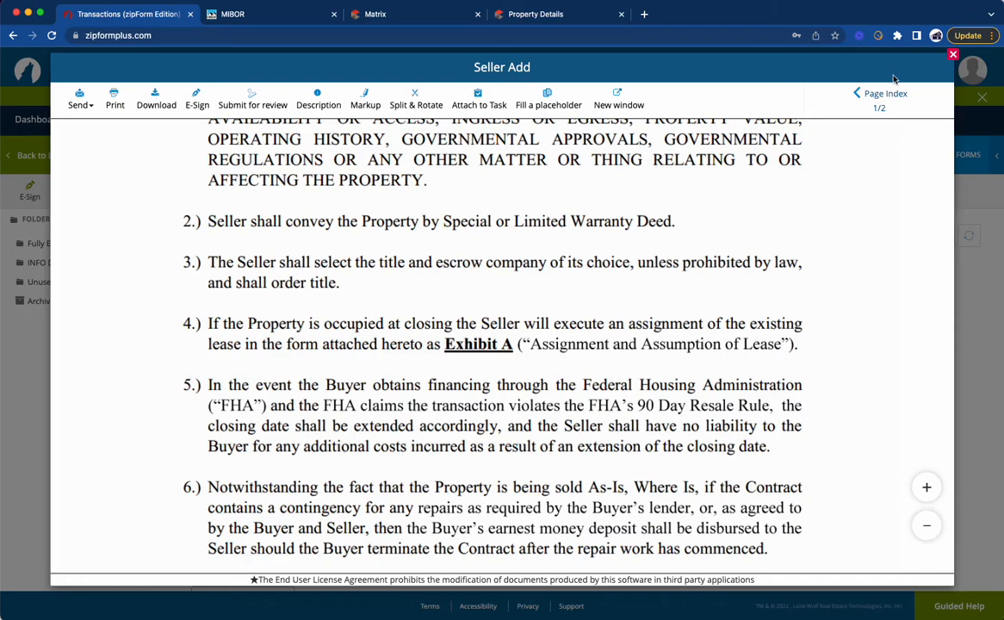
left_click(953, 55)
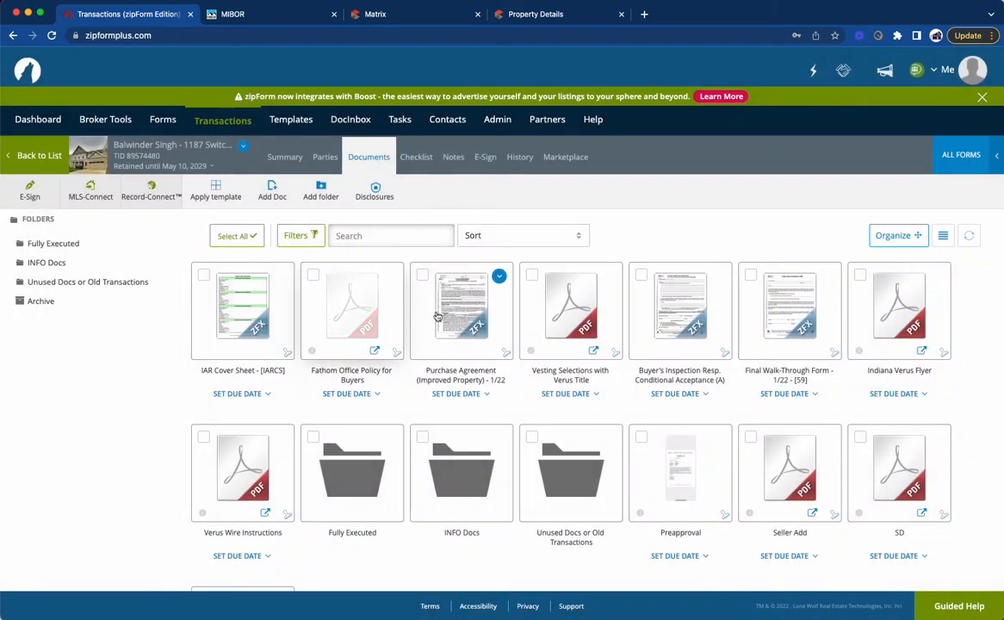
Step: In the Purchase Agreement's Additional Provisions item 5, enter "special or limited warranty deed" as the conveyance, save, and return to the documents
left_click(446, 277)
scroll(536, 400, "down", 7)
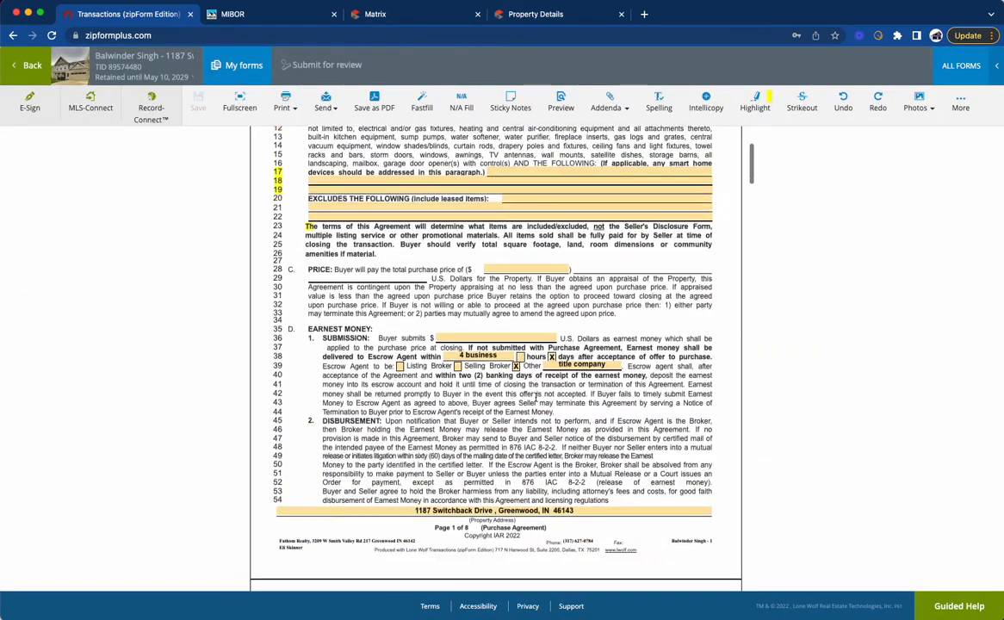
scroll(535, 401, "down", 10)
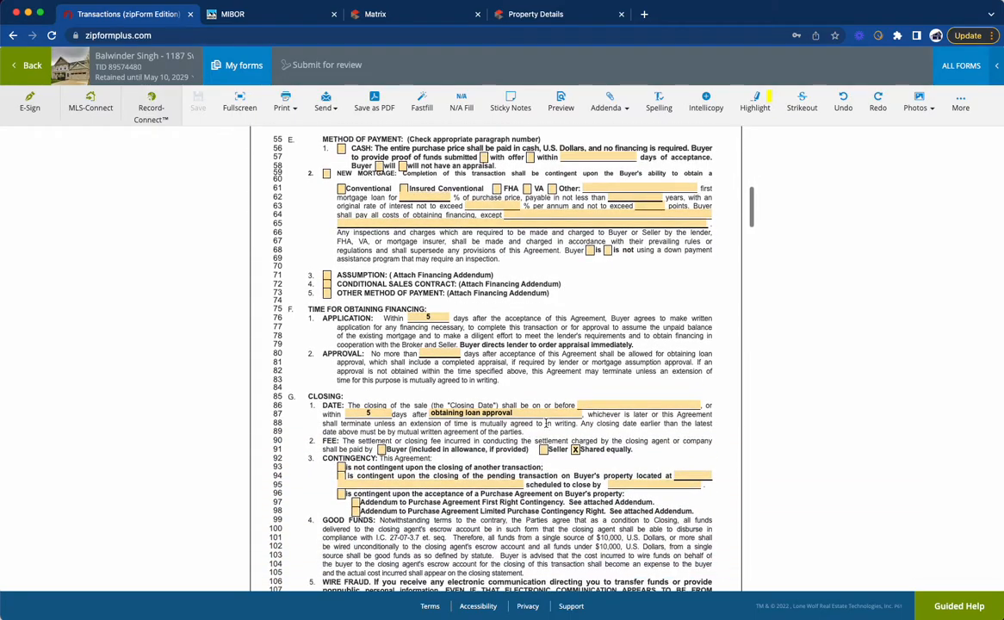
scroll(558, 466, "down", 12)
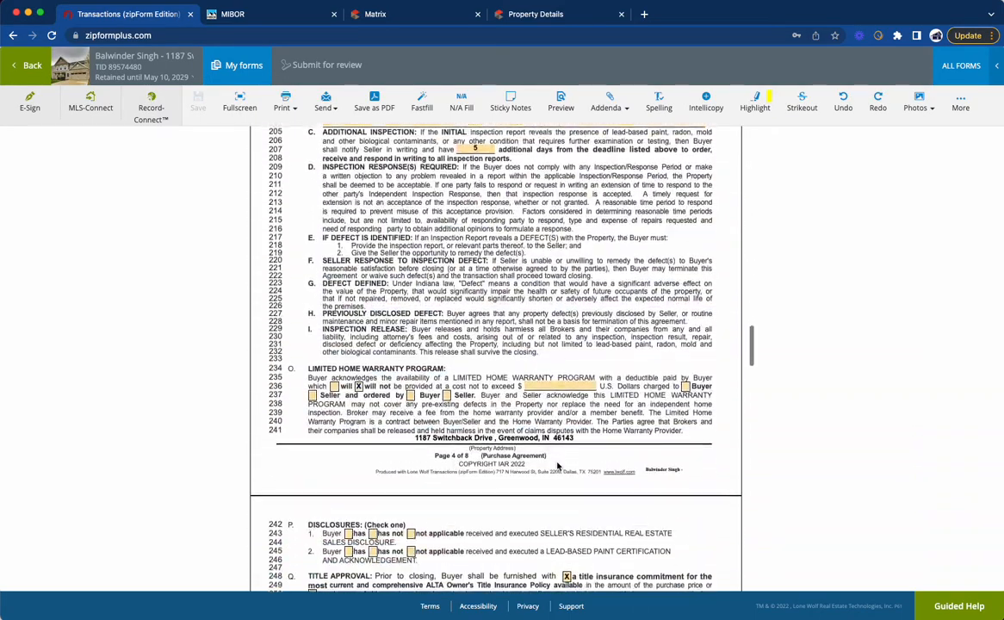
scroll(558, 466, "down", 4)
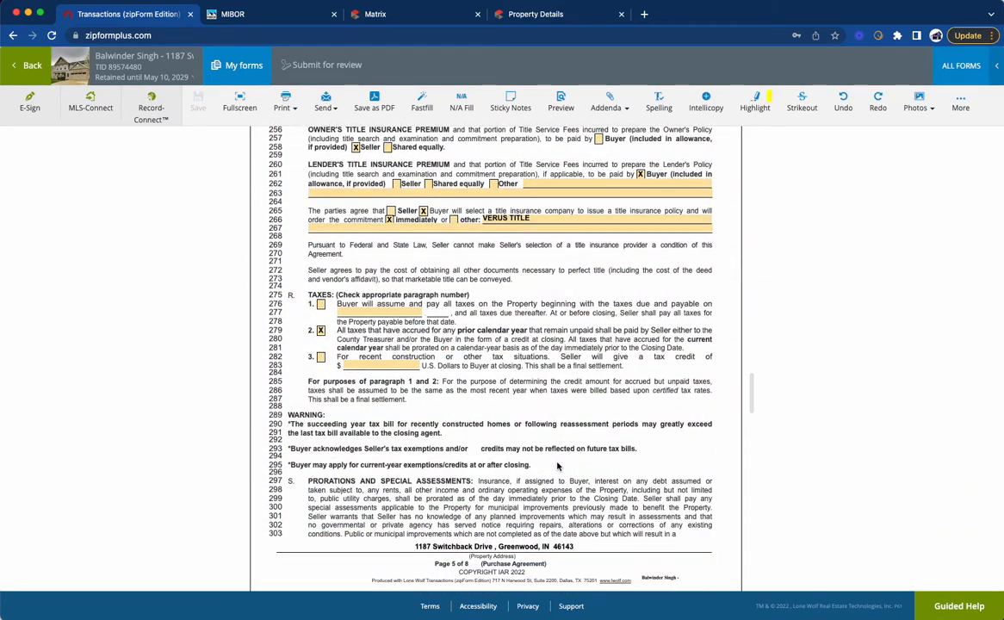
scroll(557, 466, "down", 8)
left_click(578, 423)
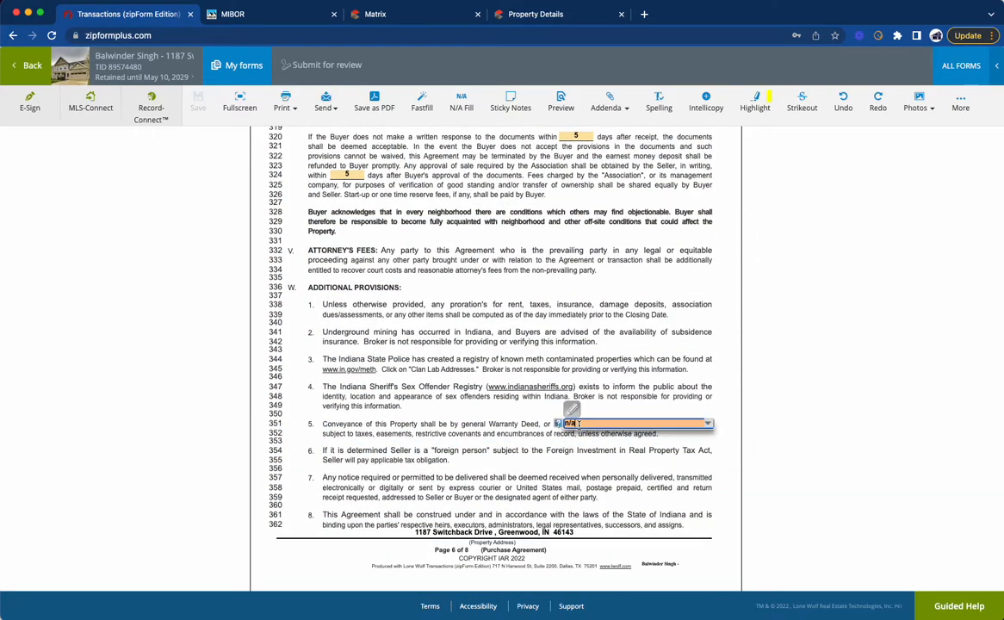
type("S")
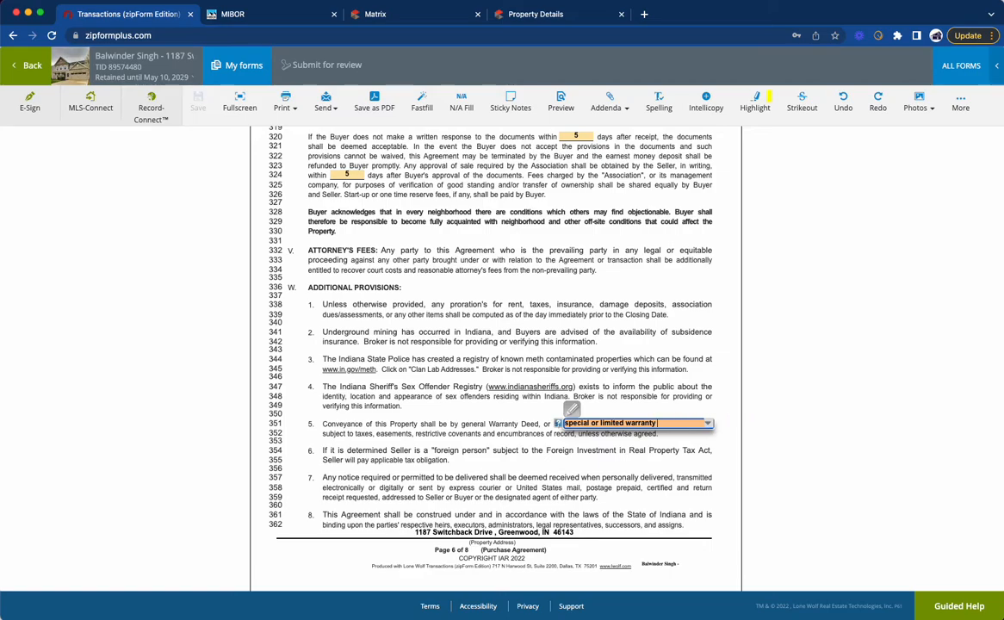
left_click(943, 382)
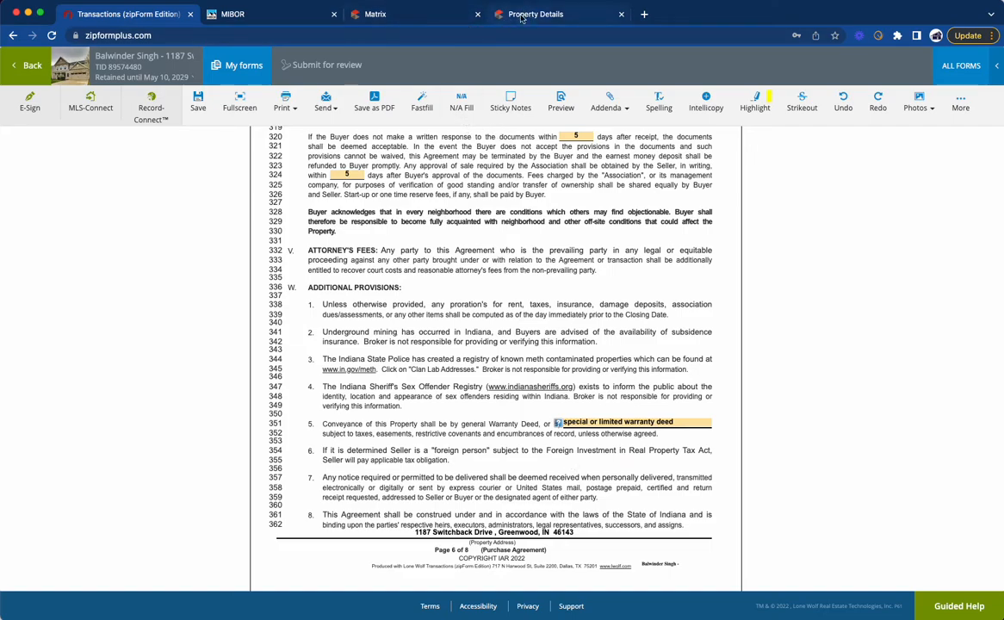
left_click(198, 99)
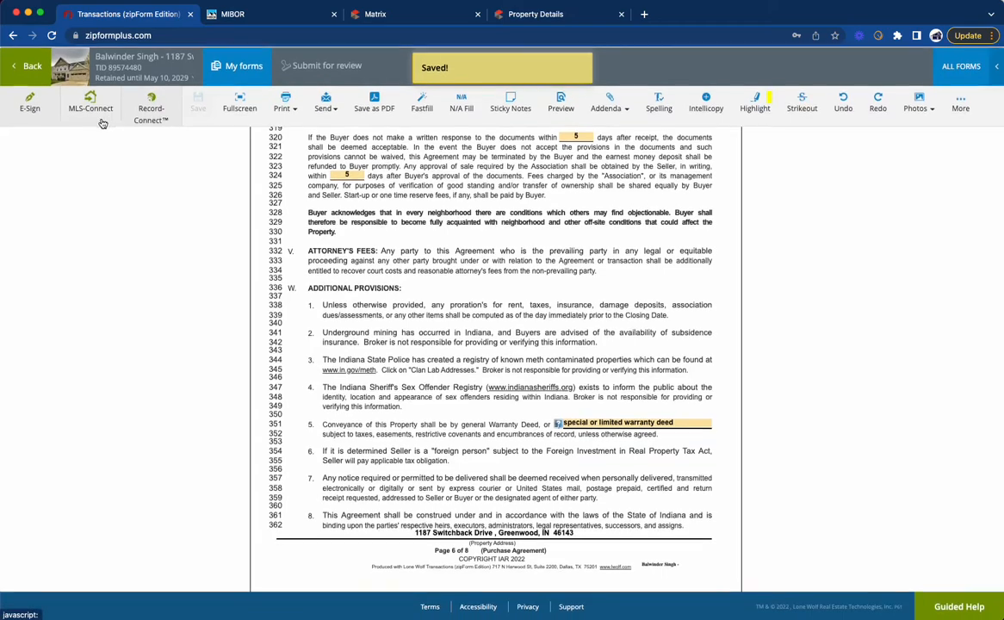
left_click(38, 73)
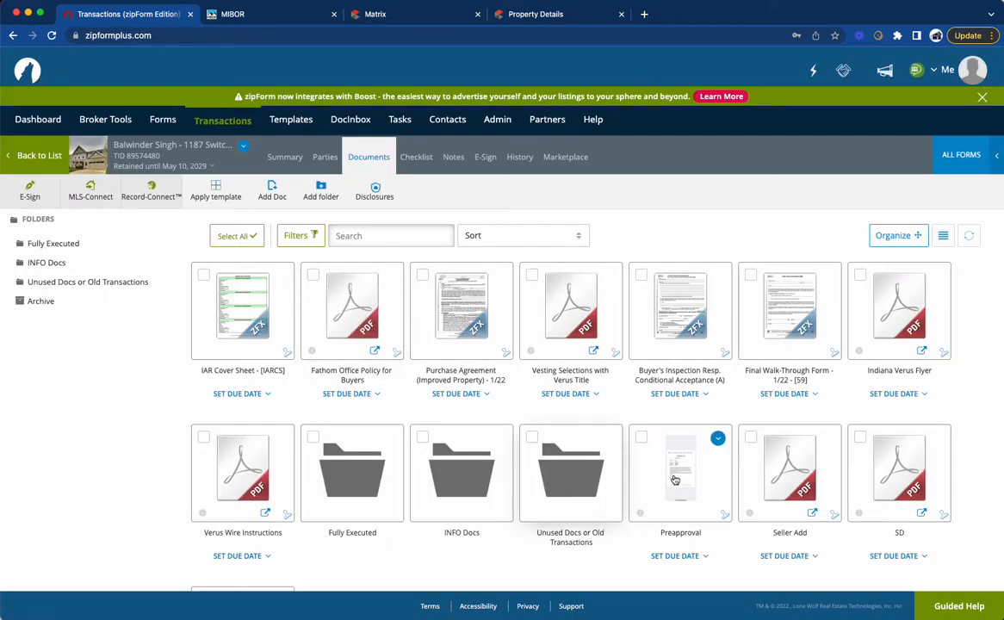
Step: Review the Seller Add document's remaining clauses on title, FHA financing, repairs and closing documents through the Buyer signature line, and close it
left_click(789, 469)
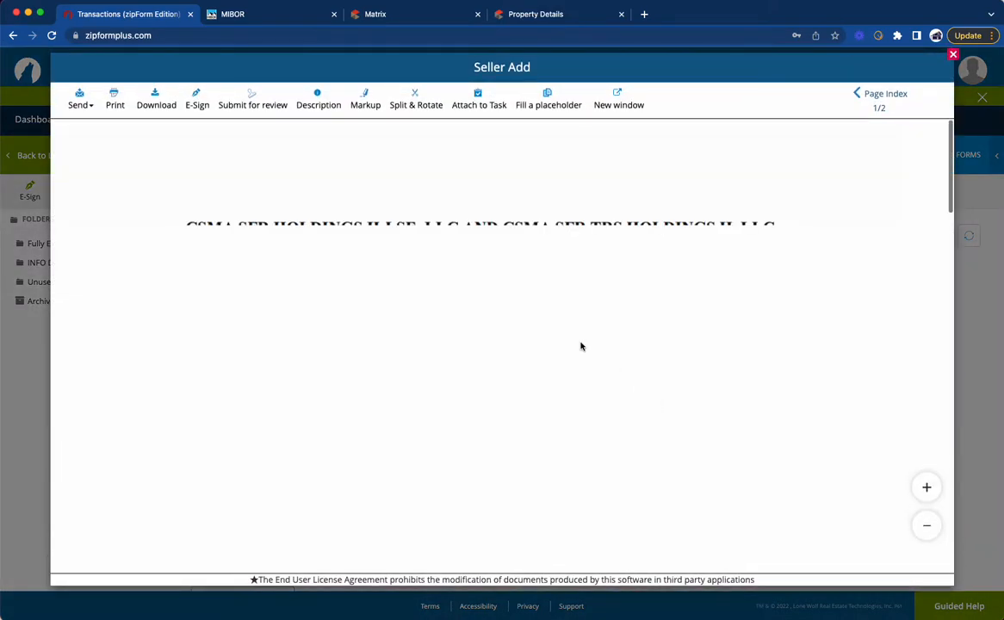
scroll(573, 338, "down", 5)
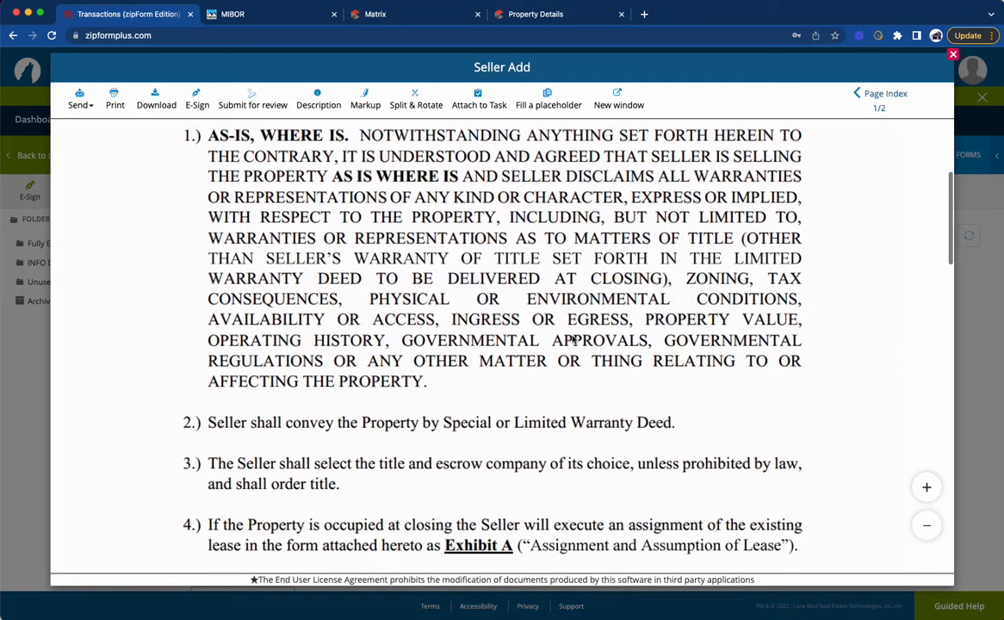
scroll(572, 338, "down", 4)
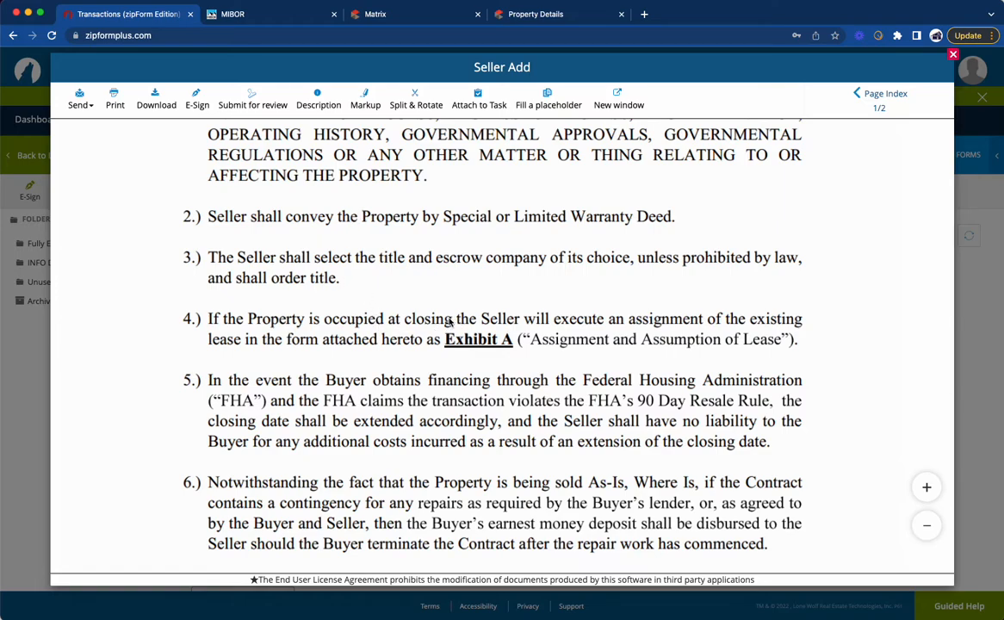
scroll(495, 324, "down", 3)
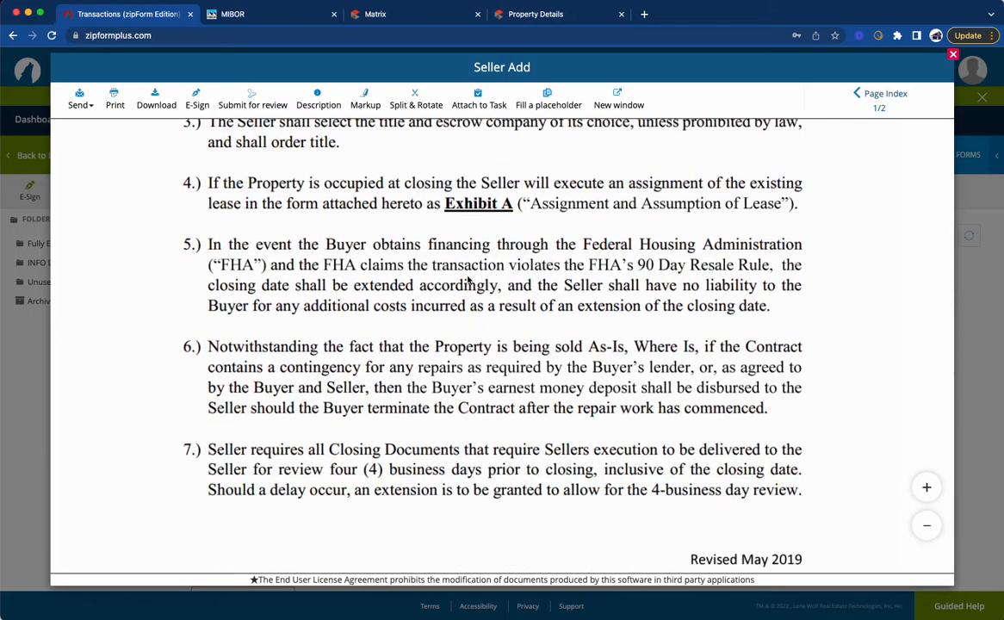
scroll(460, 287, "down", 2)
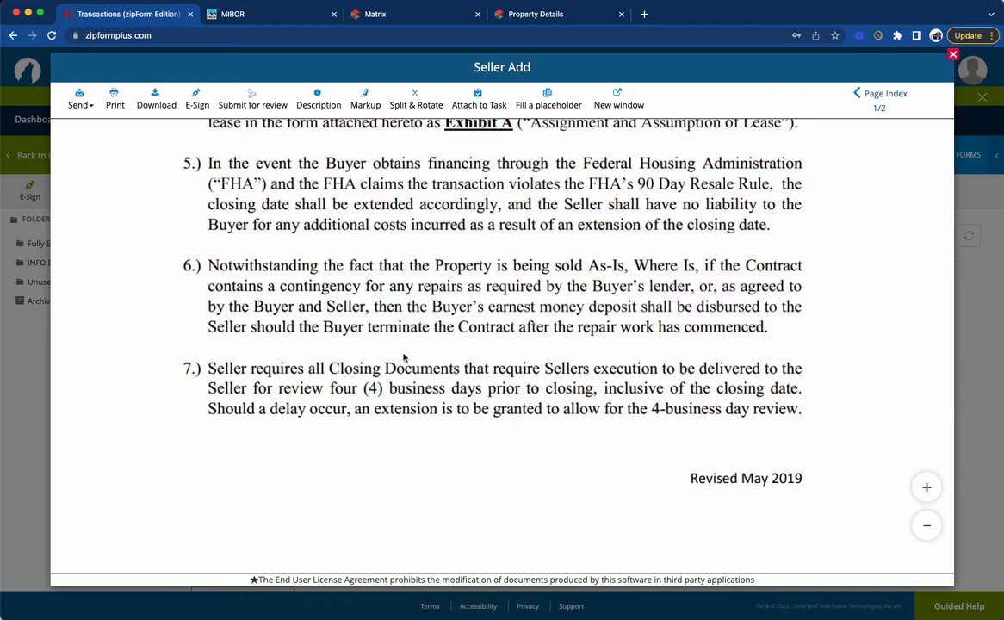
scroll(457, 333, "down", 3)
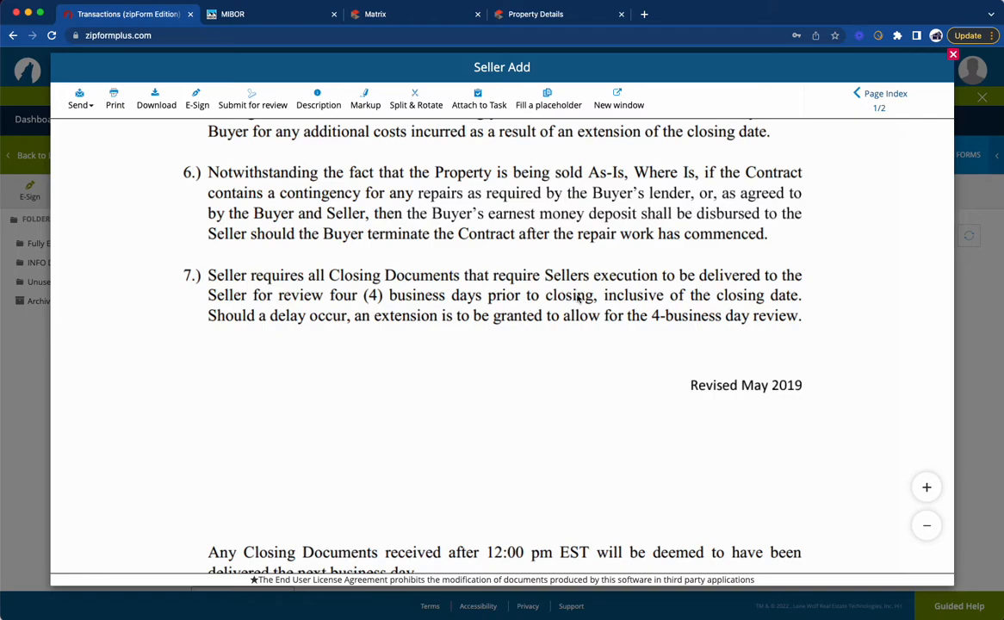
scroll(589, 300, "down", 3)
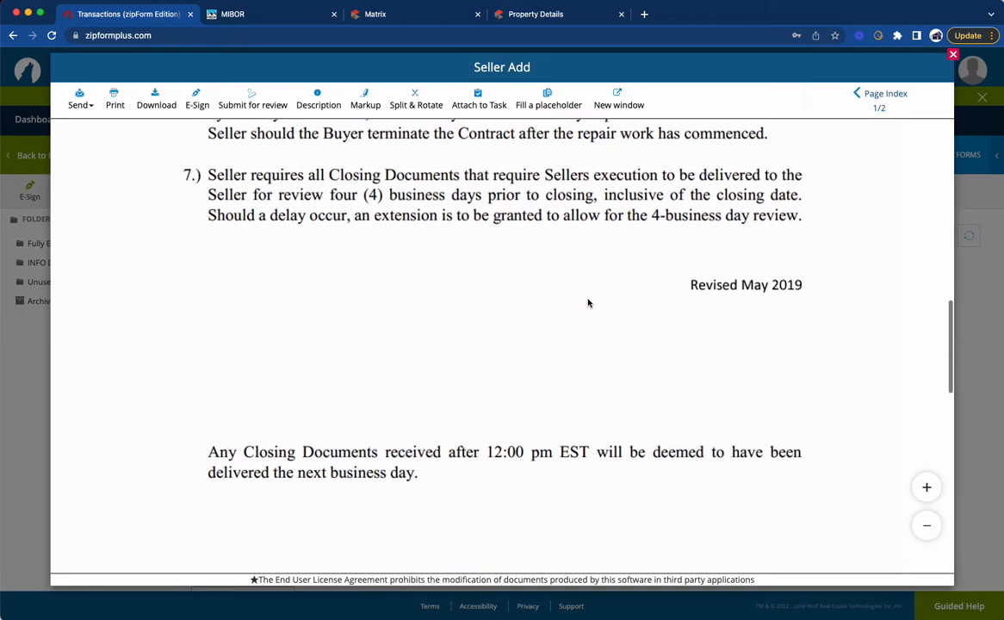
scroll(589, 302, "down", 10)
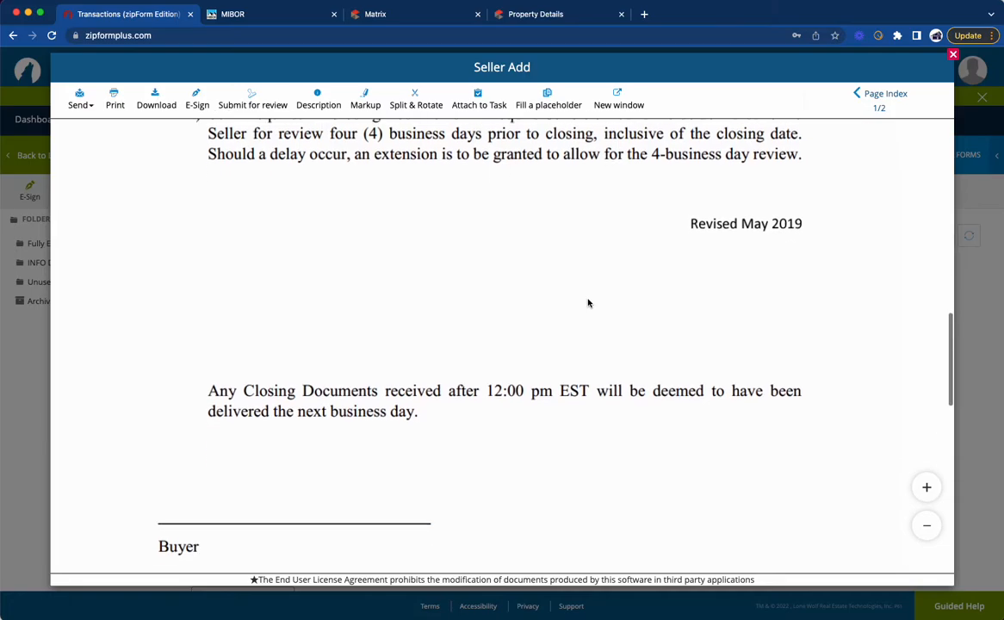
scroll(589, 303, "up", 3)
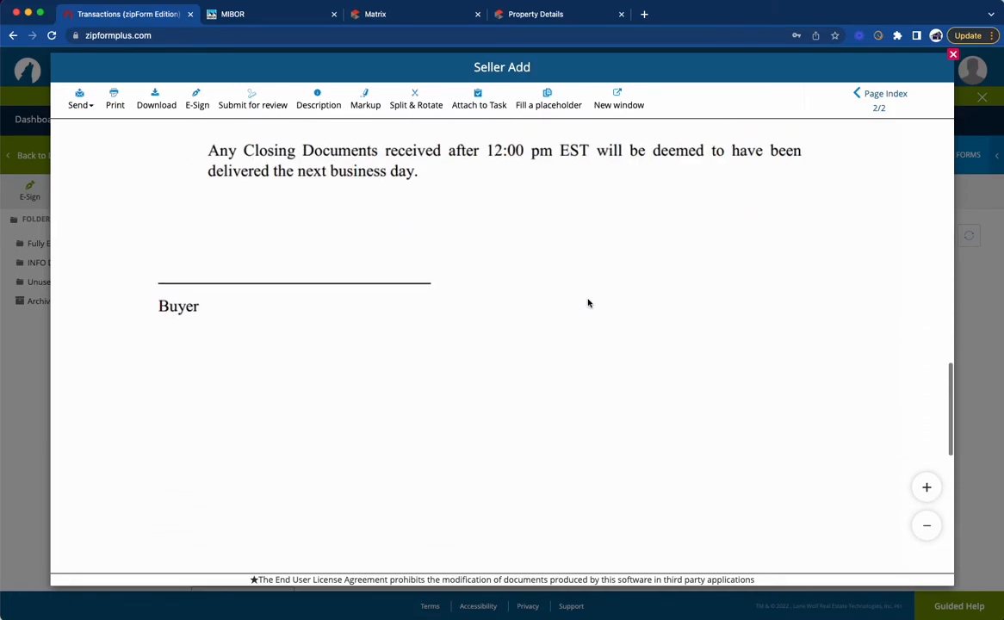
scroll(589, 302, "down", 3)
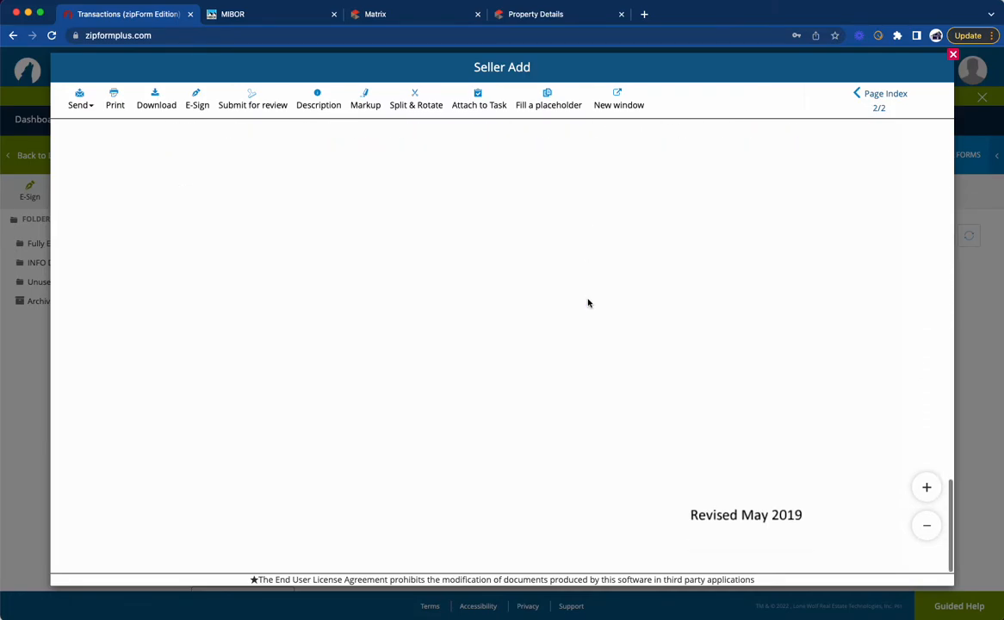
scroll(589, 302, "up", 15)
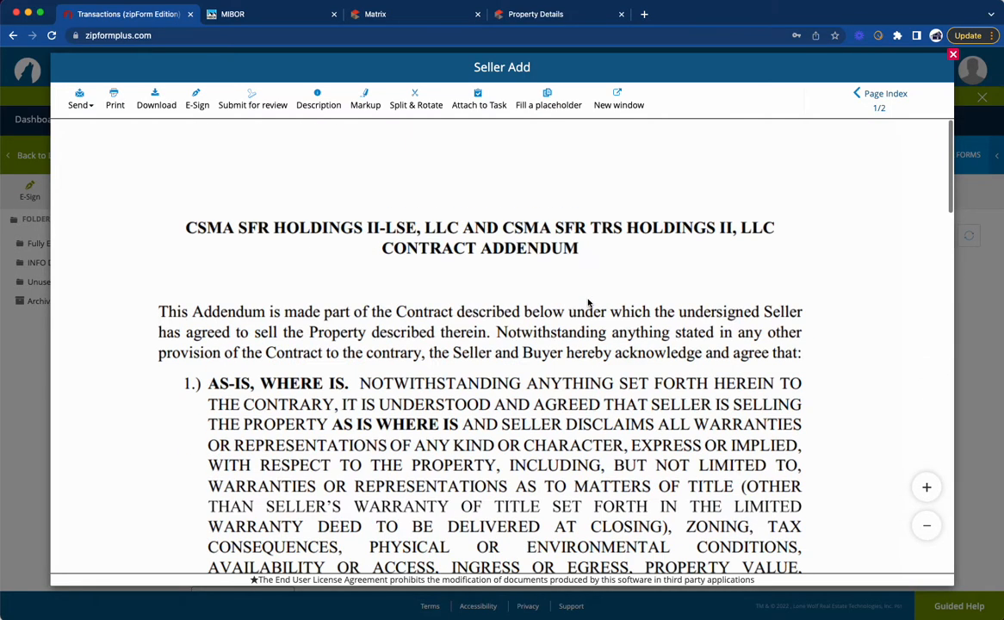
left_click(954, 55)
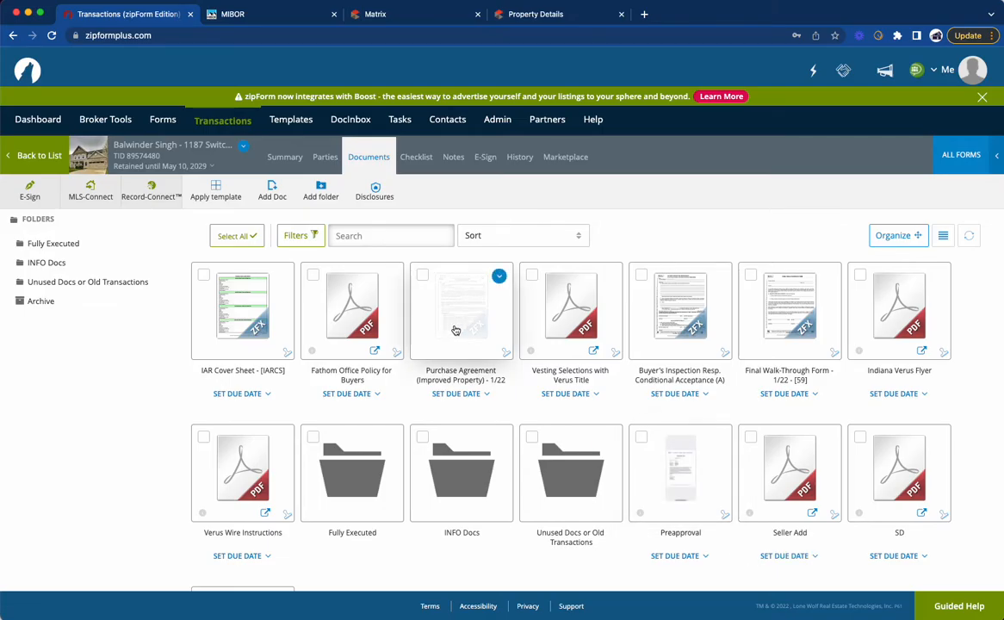
Step: Open the Purchase Agreement and set its date to May 9, 2022
left_click(414, 294)
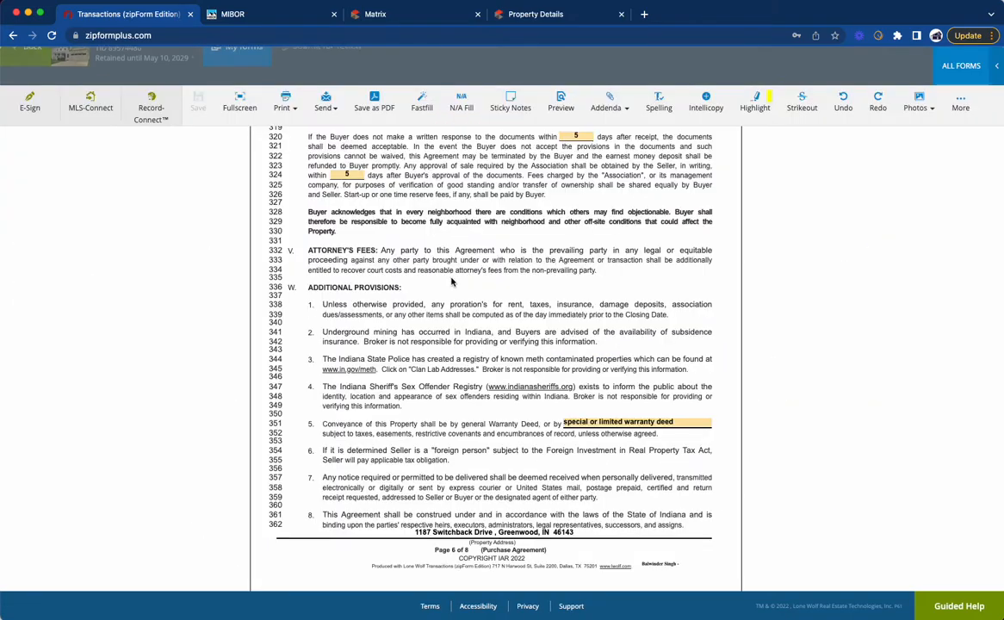
scroll(450, 267, "up", 20)
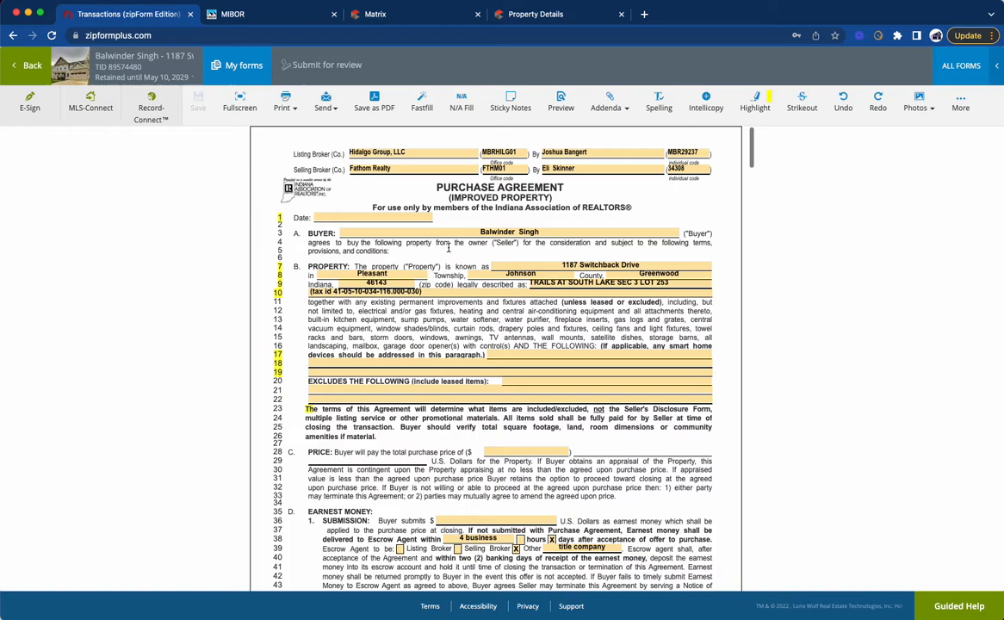
left_click(363, 218)
left_click(348, 312)
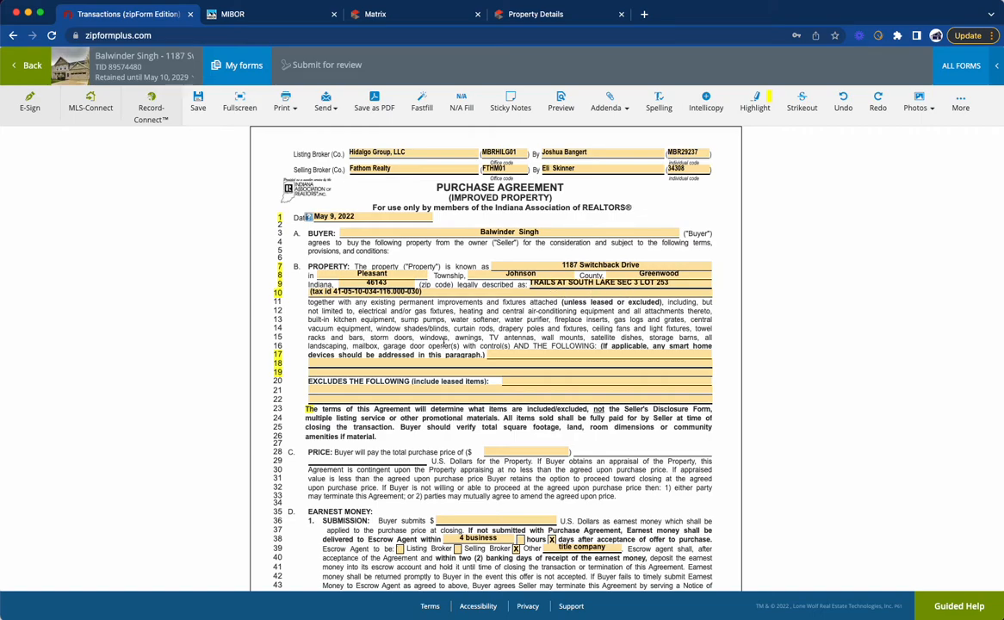
Step: Copy the appliances list from the Matrix listing into the Purchase Agreement's included items in paragraph B
left_click(497, 353)
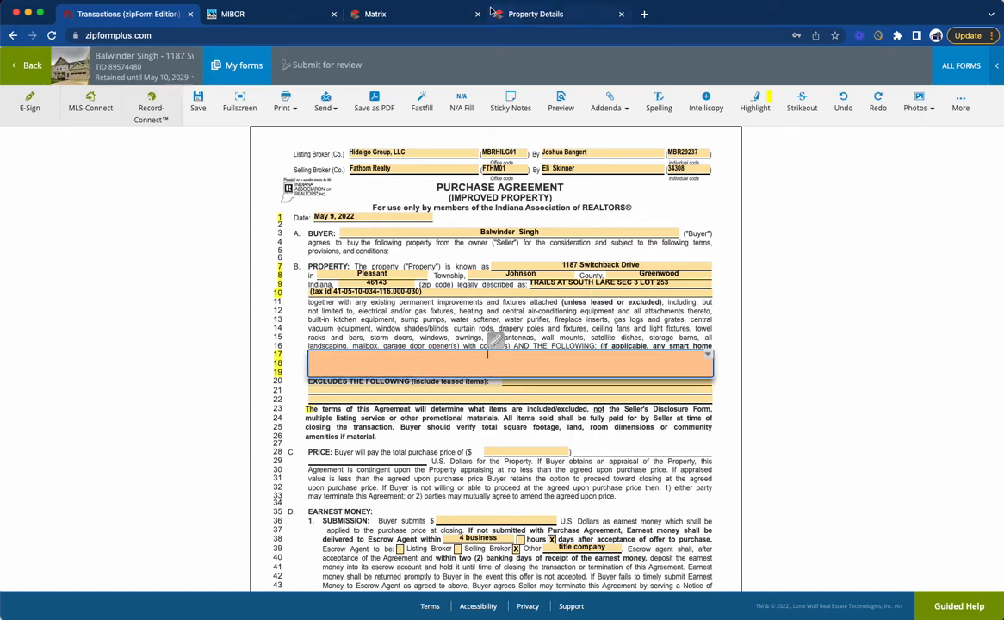
left_click(413, 18)
scroll(246, 414, "down", 5)
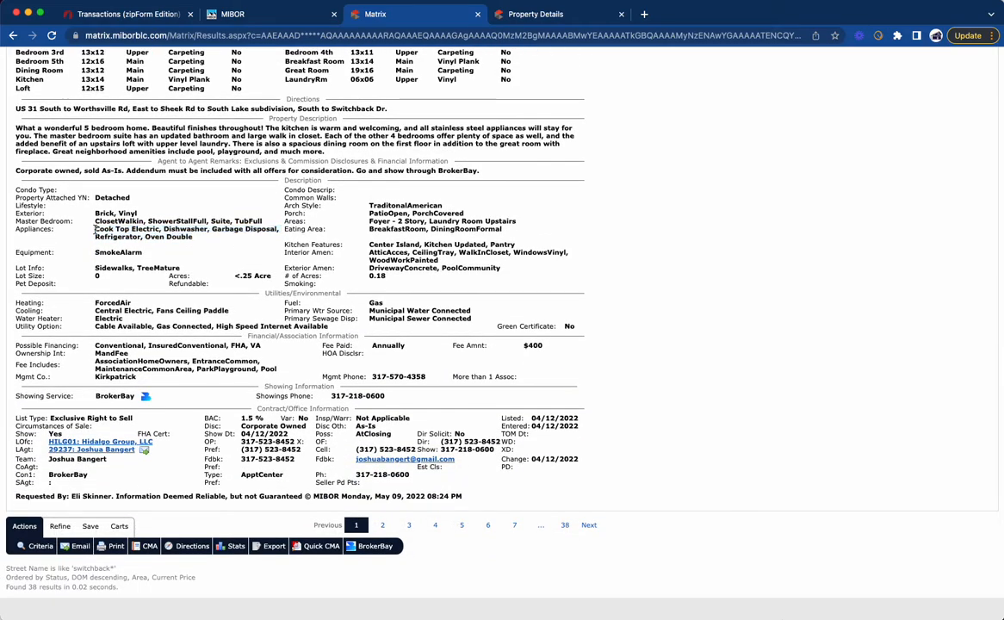
left_click_drag(193, 238, 96, 228)
key("super+c")
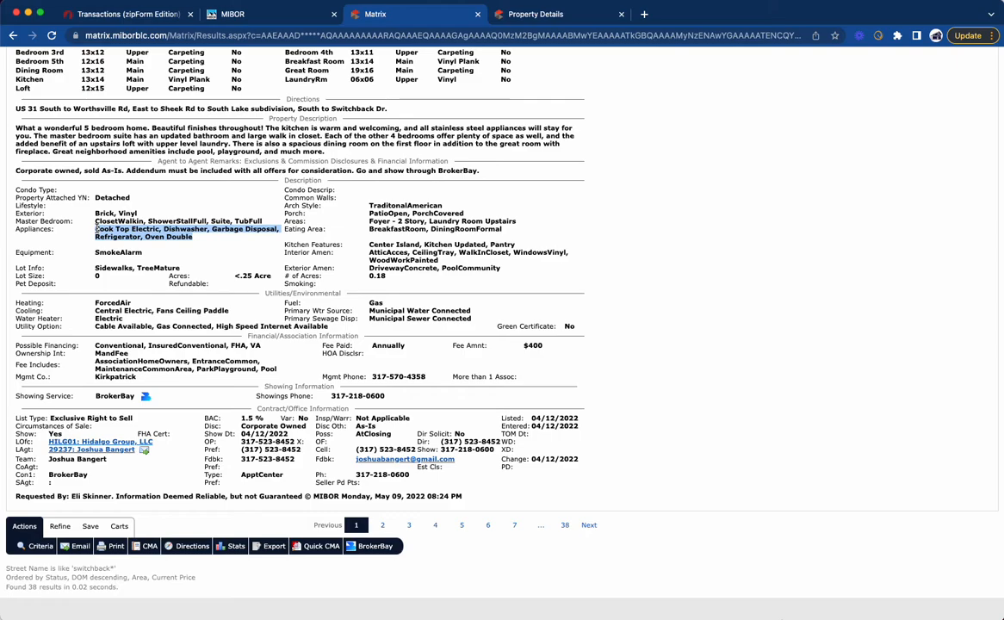
left_click(152, 15)
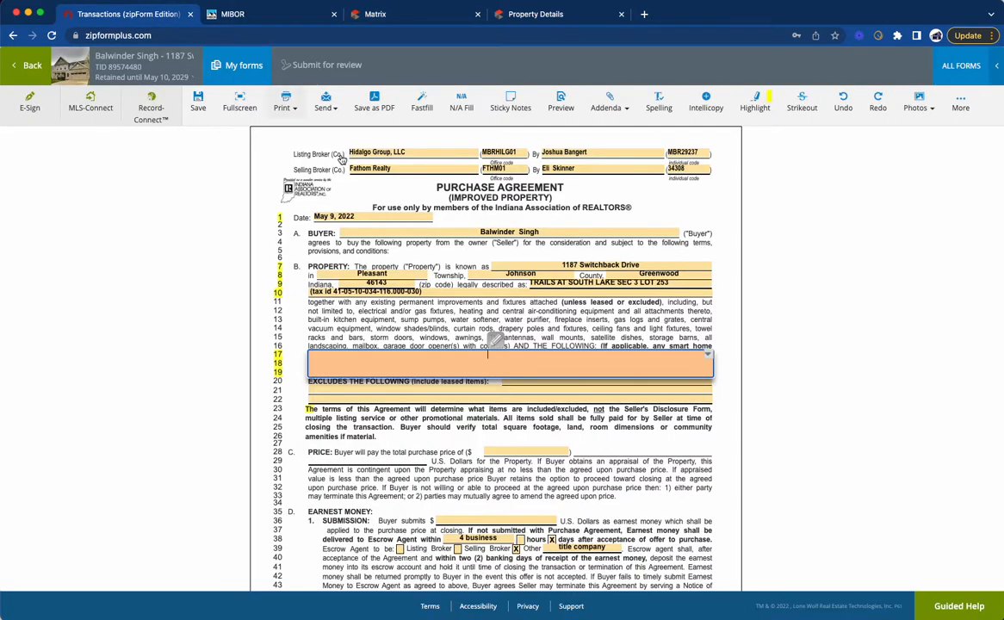
left_click(481, 358)
key("super+v")
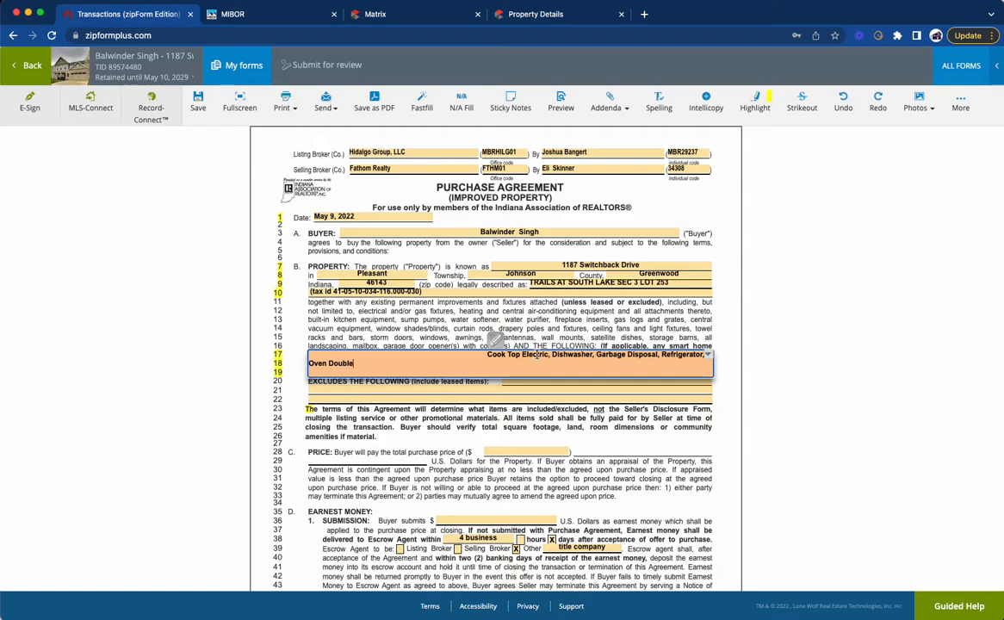
left_click(814, 349)
Step: Enter "na" for the excluded items and set the total purchase price to 370,000
left_click(525, 381)
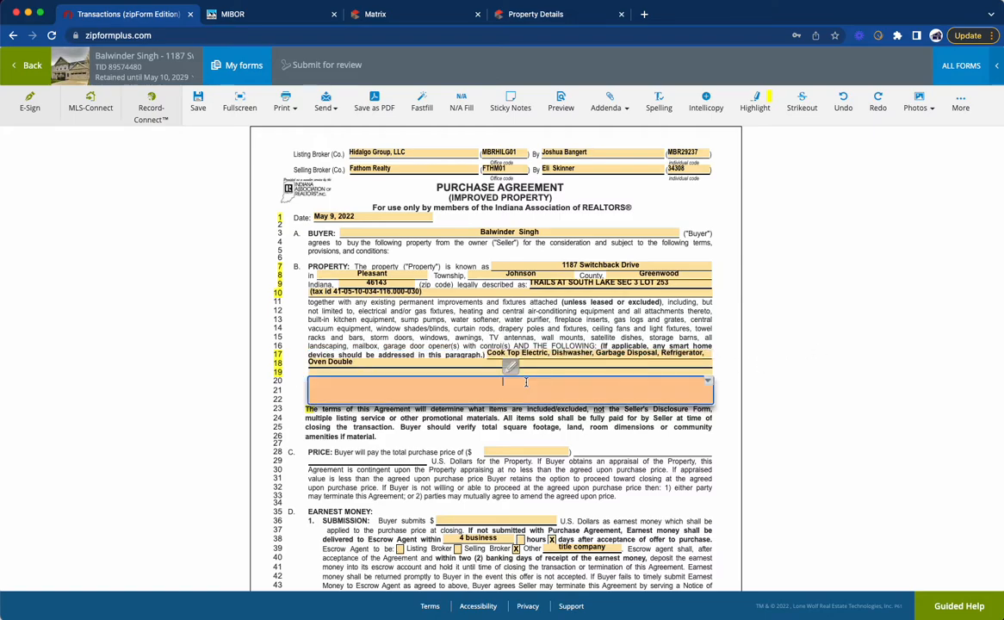
left_click(738, 349)
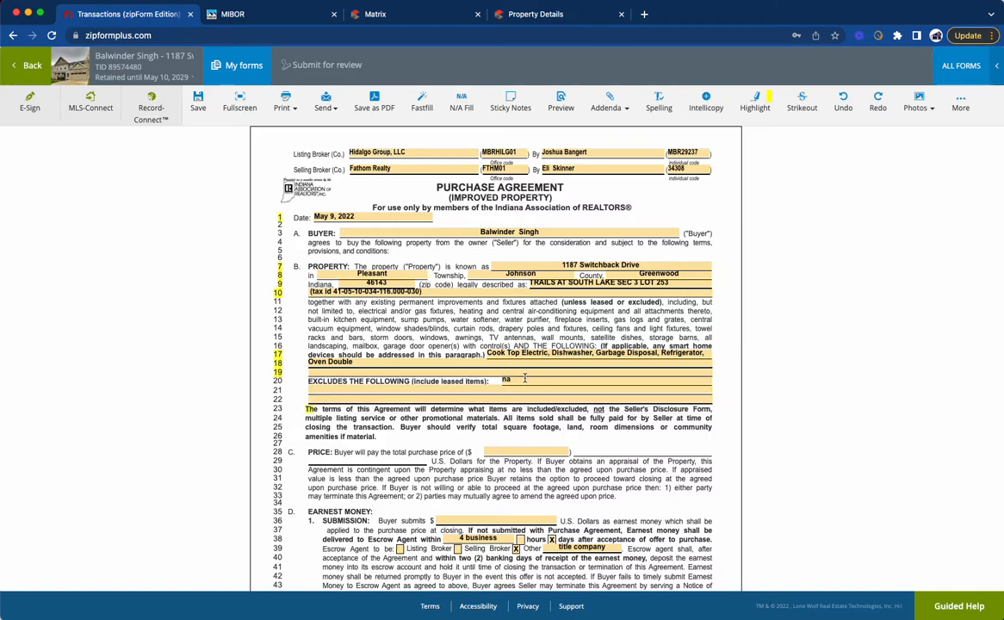
left_click(508, 450)
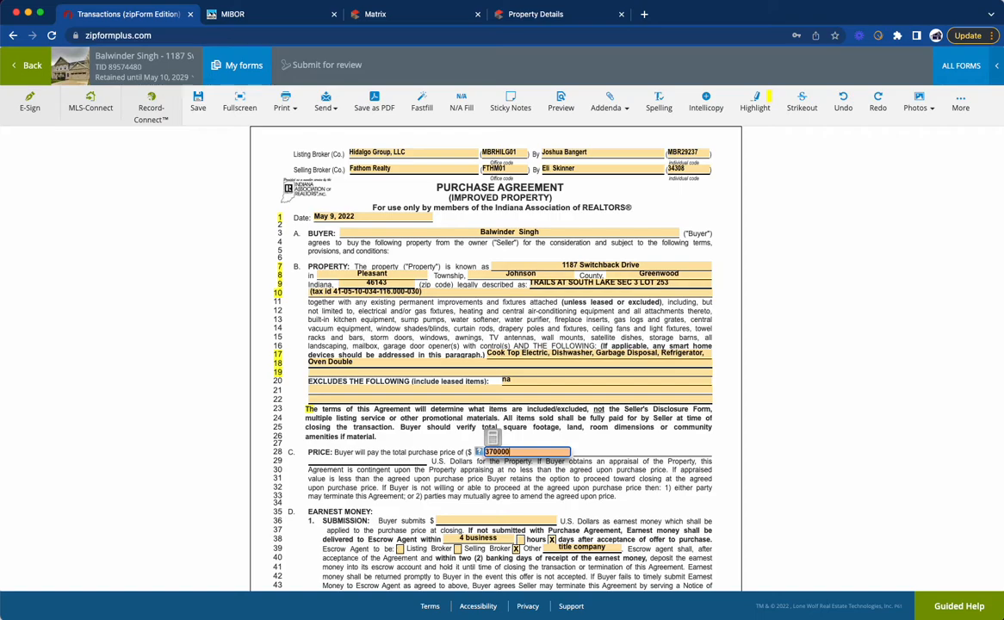
left_click(718, 408)
Step: Set the earnest money submitted by the buyer to 3,700.00
scroll(466, 300, "down", 5)
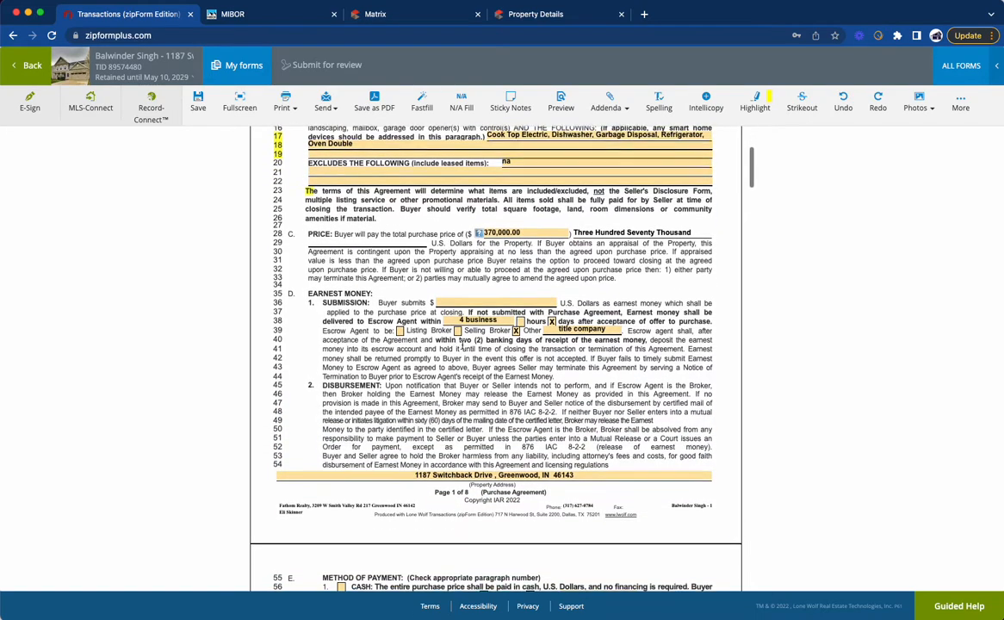
left_click(465, 300)
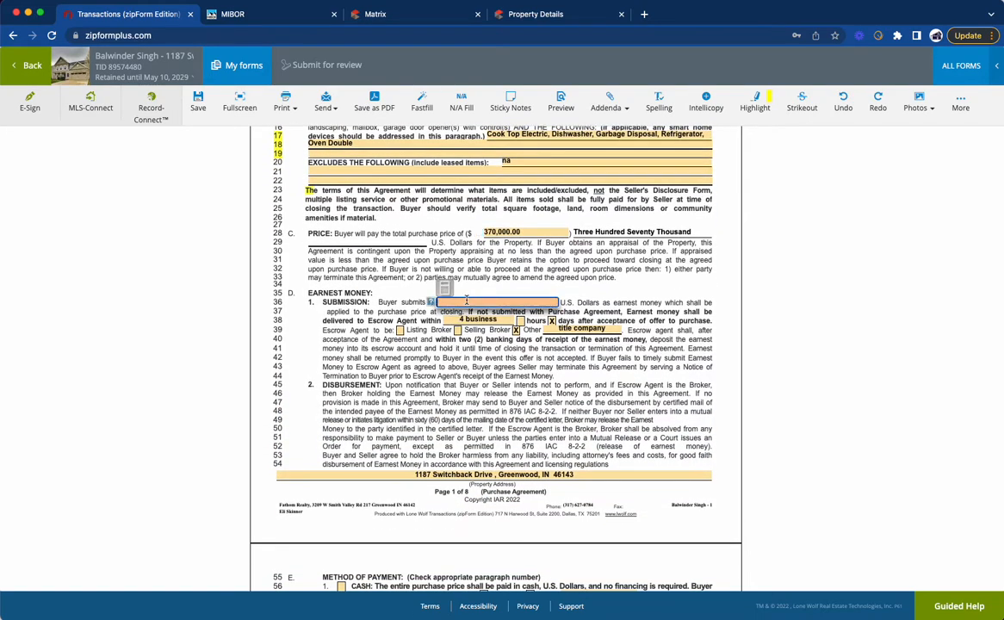
type("30")
left_click(599, 274)
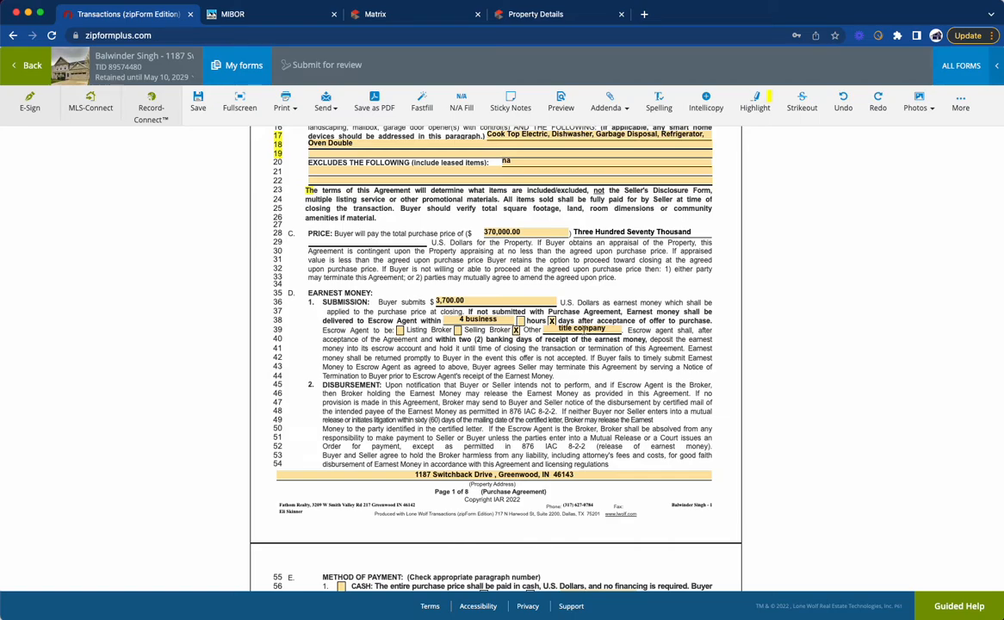
Step: Choose New Mortgage as the method of payment, with Conventional financing
scroll(584, 330, "down", 5)
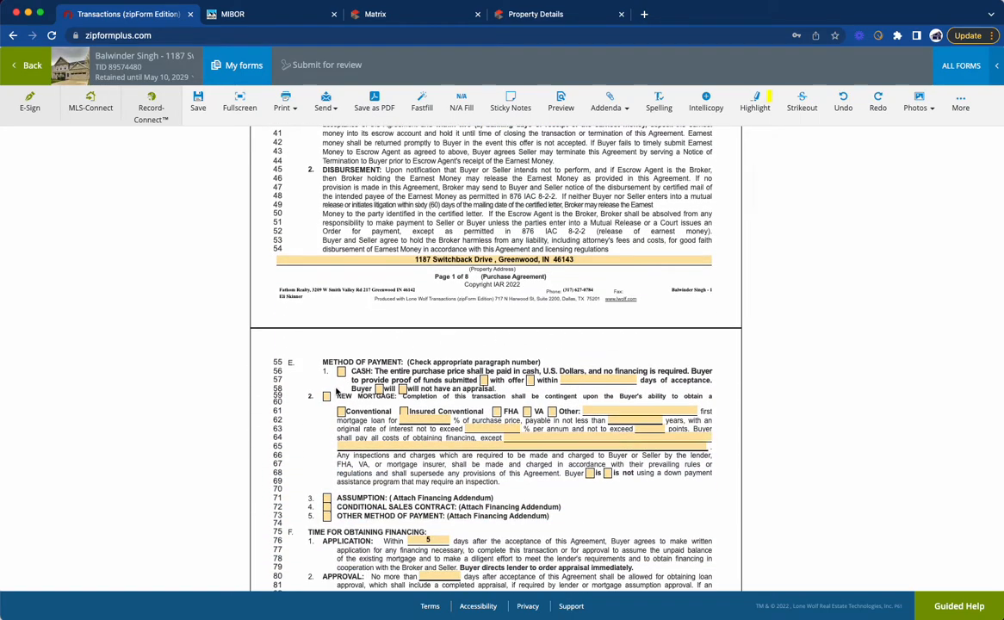
left_click(328, 397)
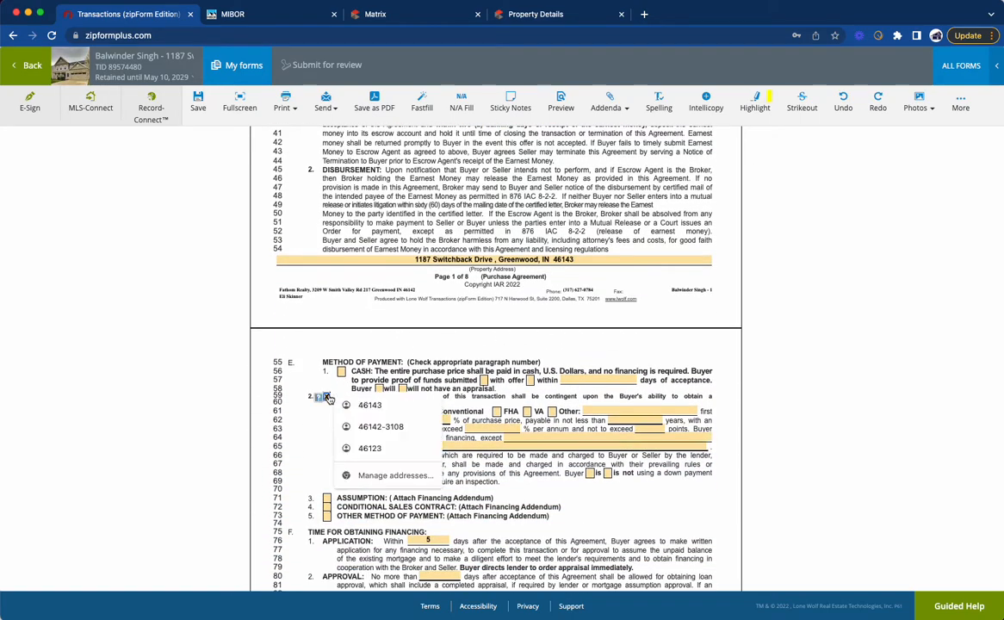
left_click(371, 407)
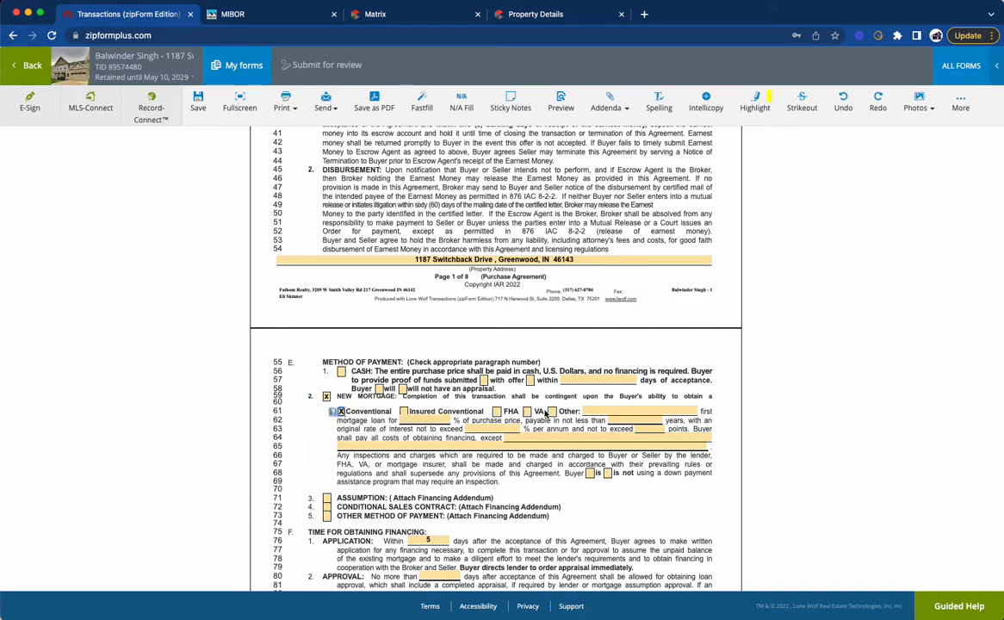
Step: Set the loan to 80%, 30 years, maximum 6% interest and 0 points, with "na" for excepted costs and no down payment assistance
left_click(430, 420)
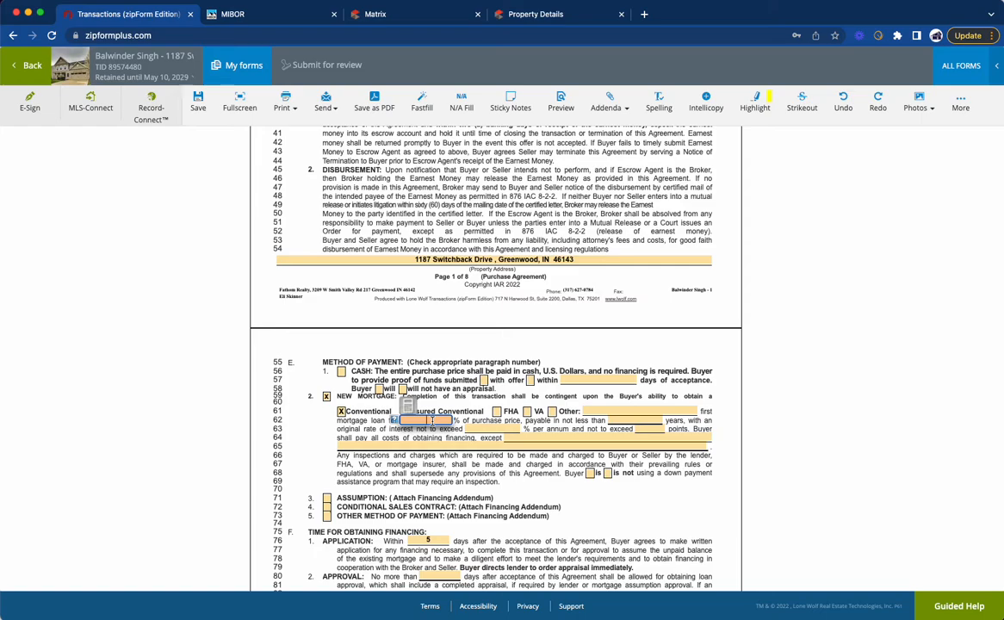
type("80,000")
key("Tab")
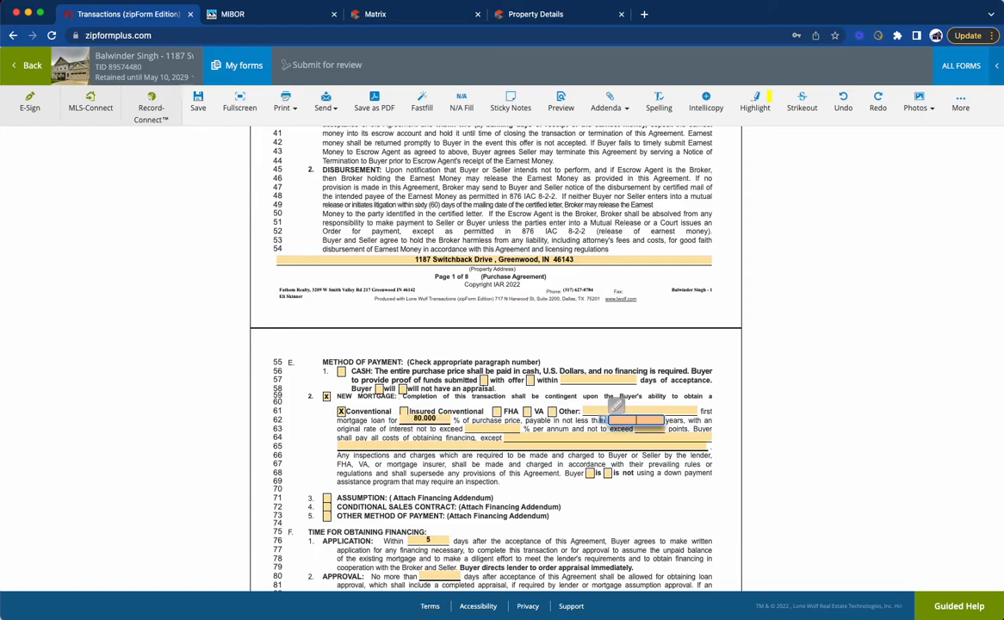
key("Tab")
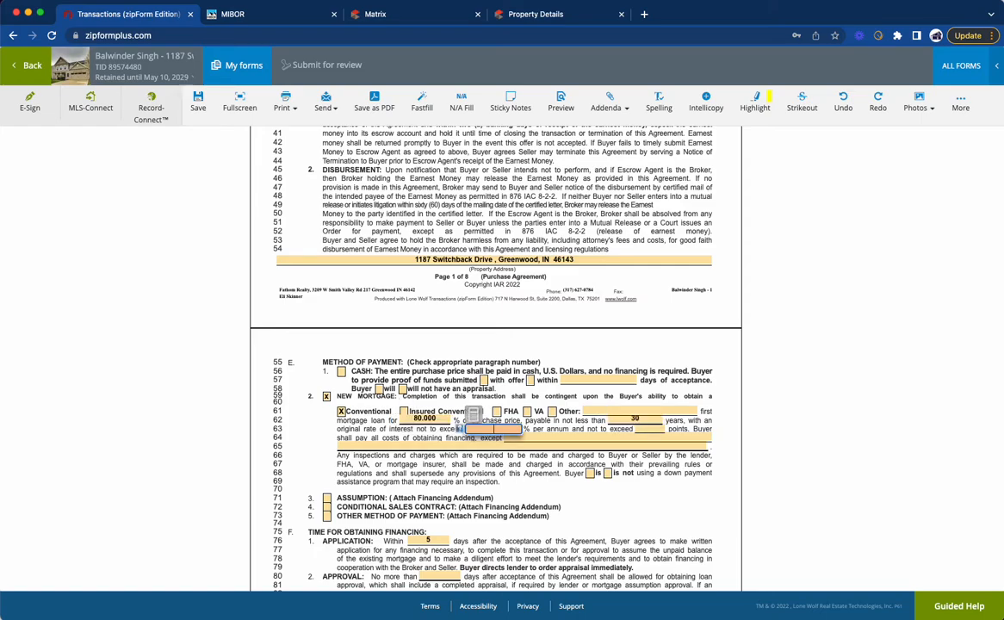
key("Tab")
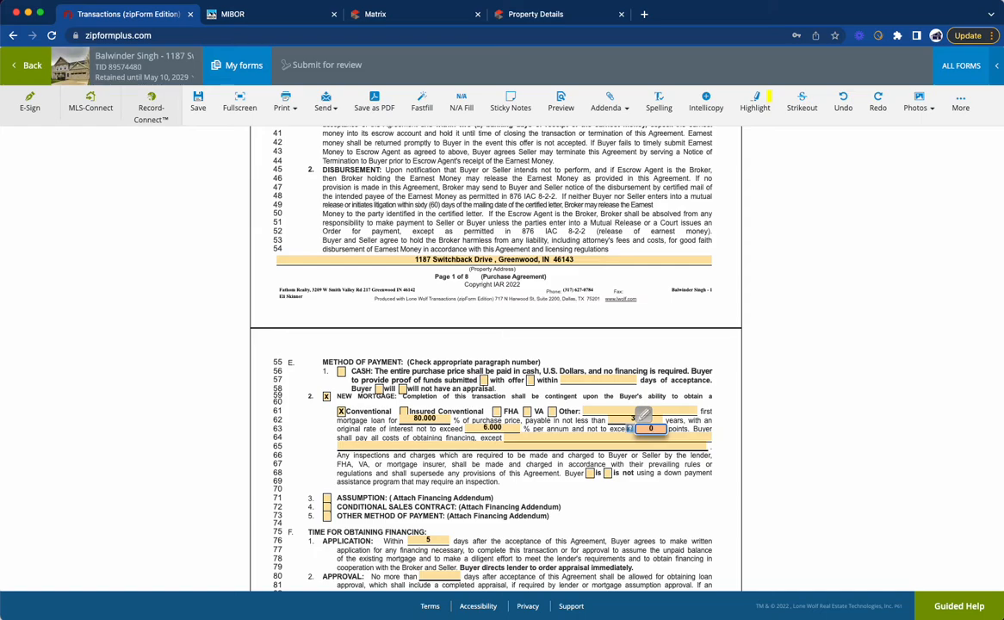
type("0")
key("Tab")
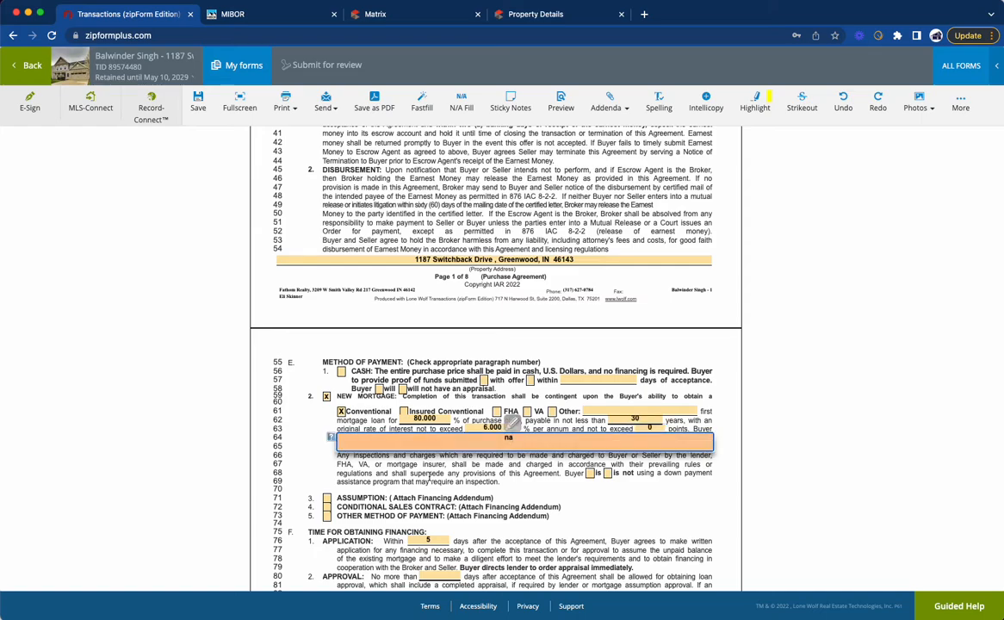
left_click(608, 472)
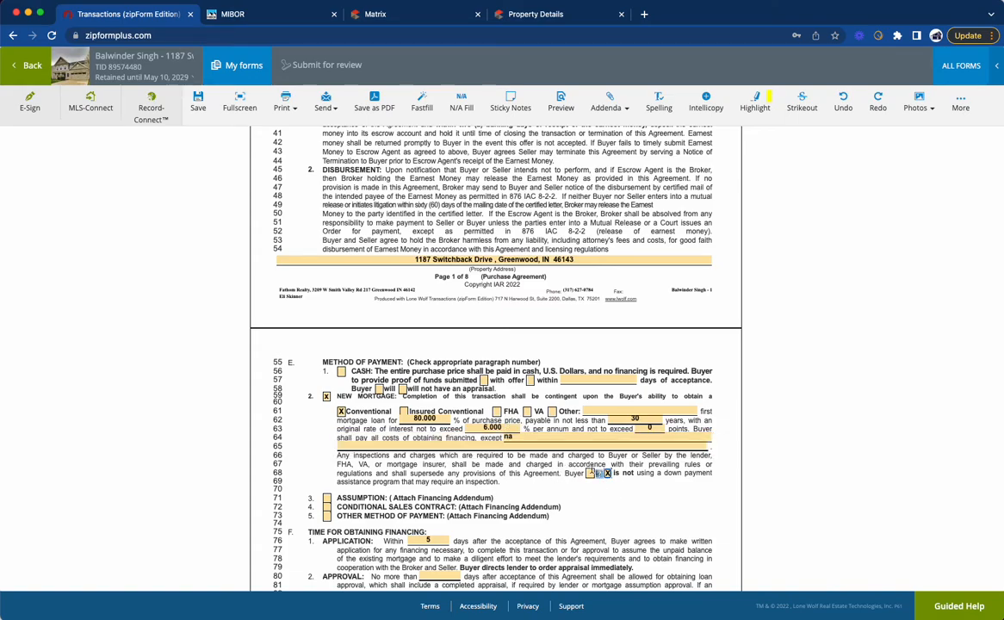
Step: Allow 45 days for loan approval and set the closing date to on or before June 3, 2022
scroll(458, 461, "down", 2)
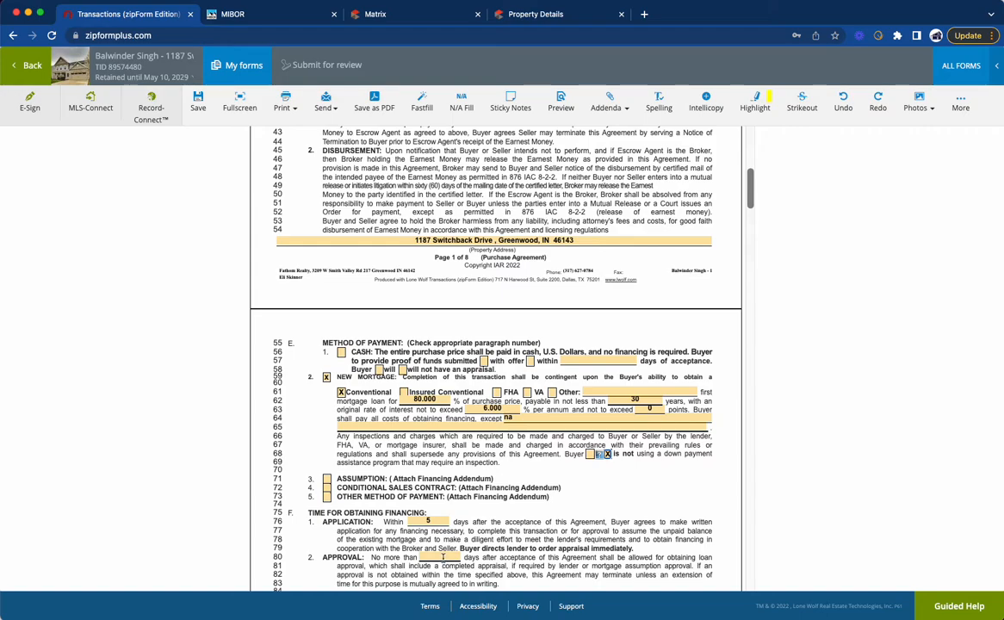
left_click(443, 557)
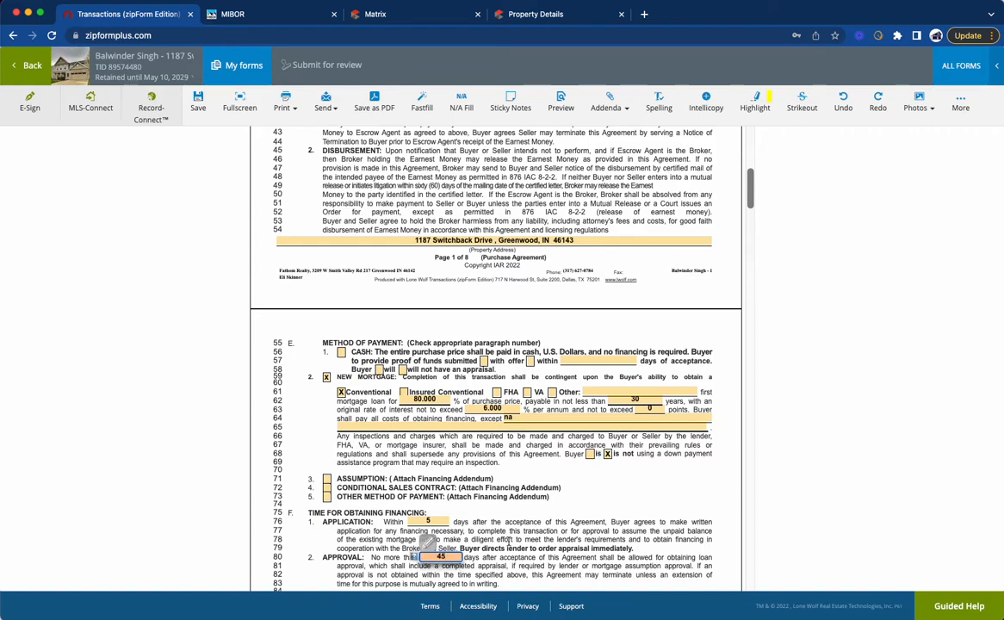
scroll(517, 525, "down", 5)
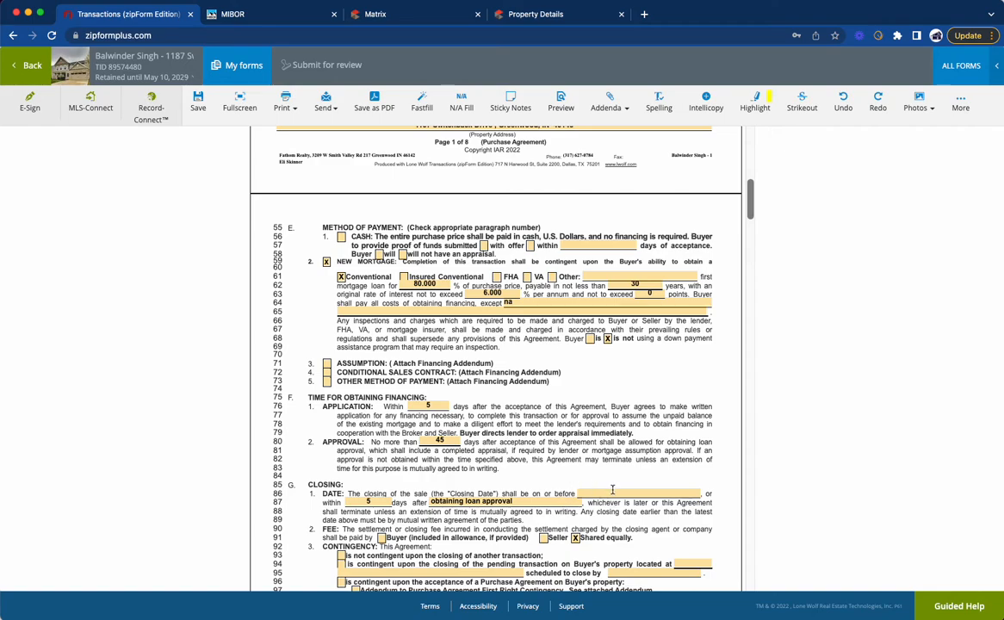
left_click(612, 491)
left_click(700, 345)
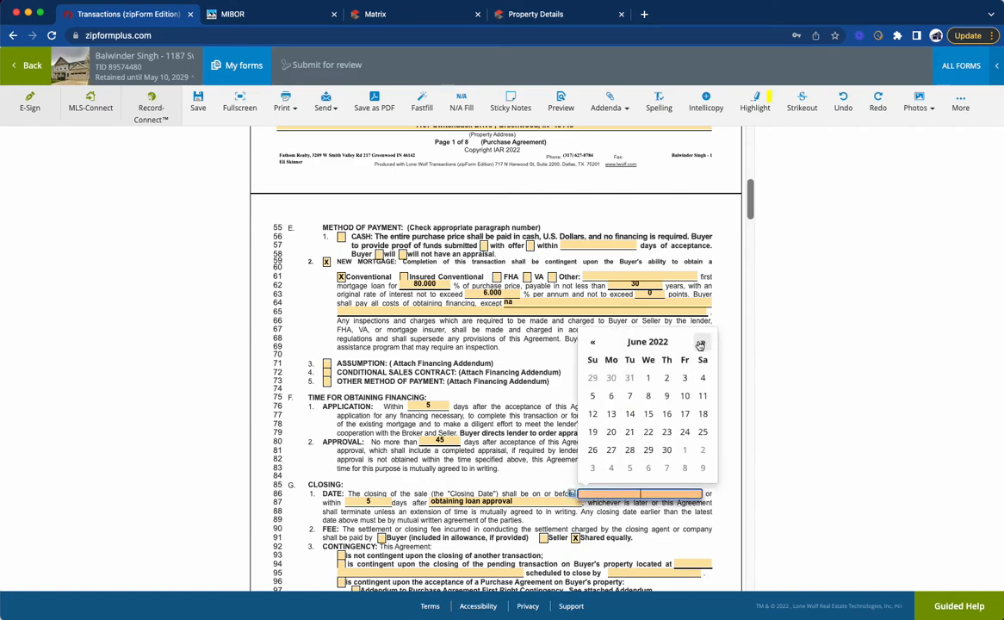
left_click(684, 413)
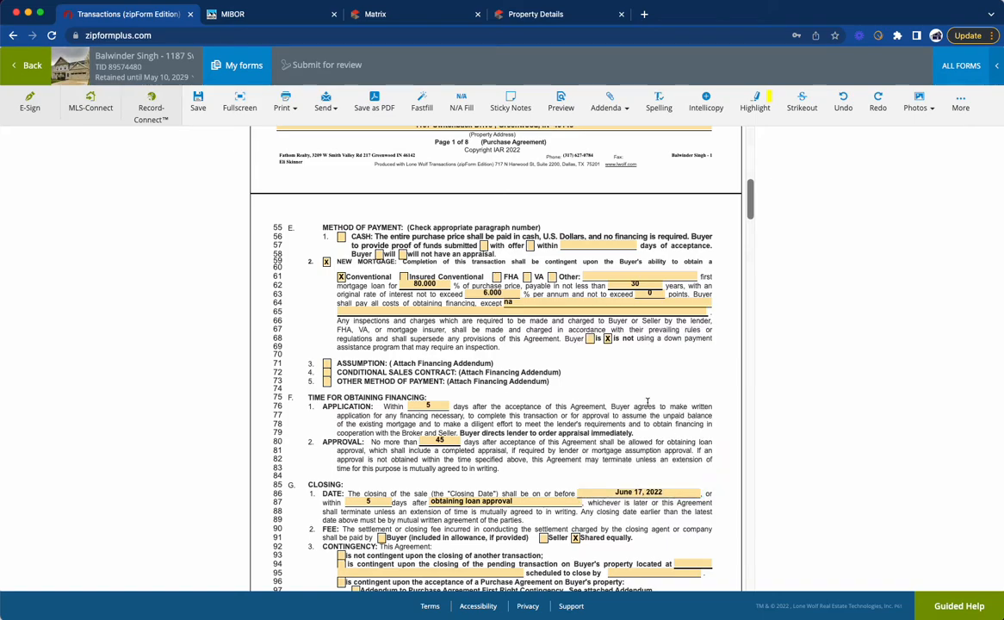
left_click(647, 493)
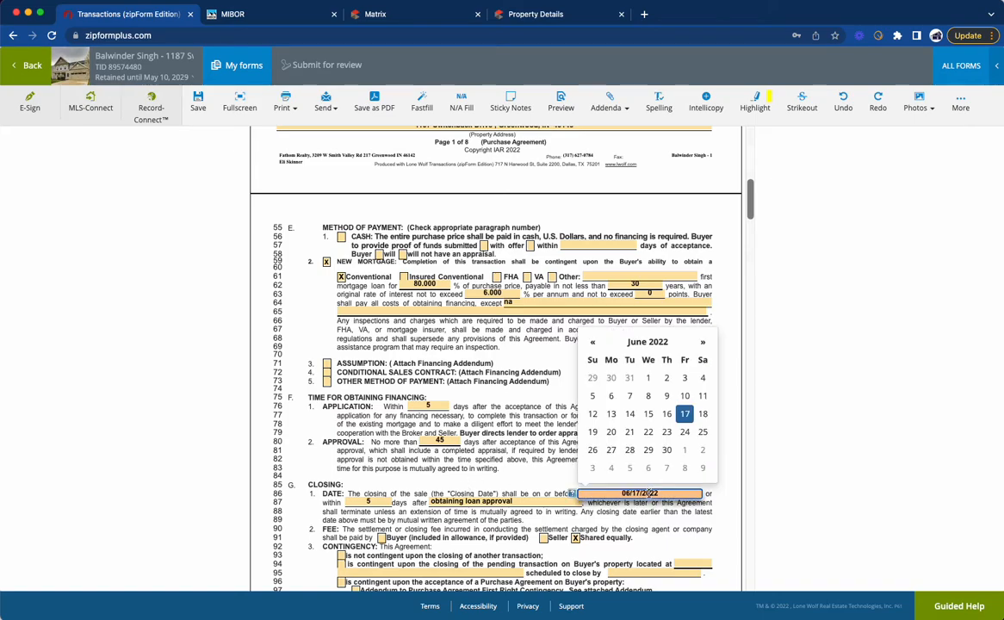
left_click(680, 381)
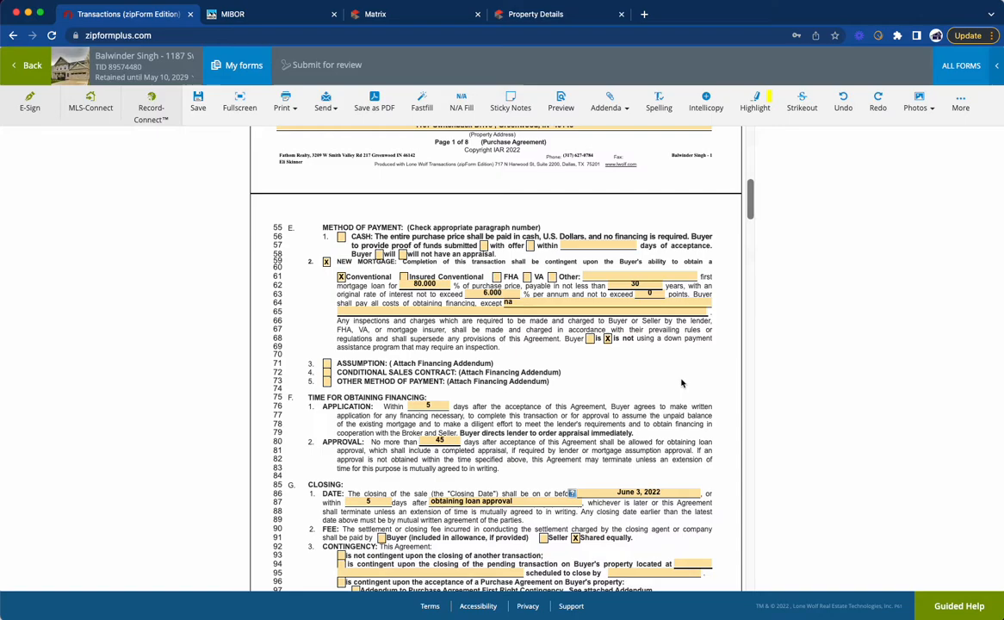
left_click(370, 503)
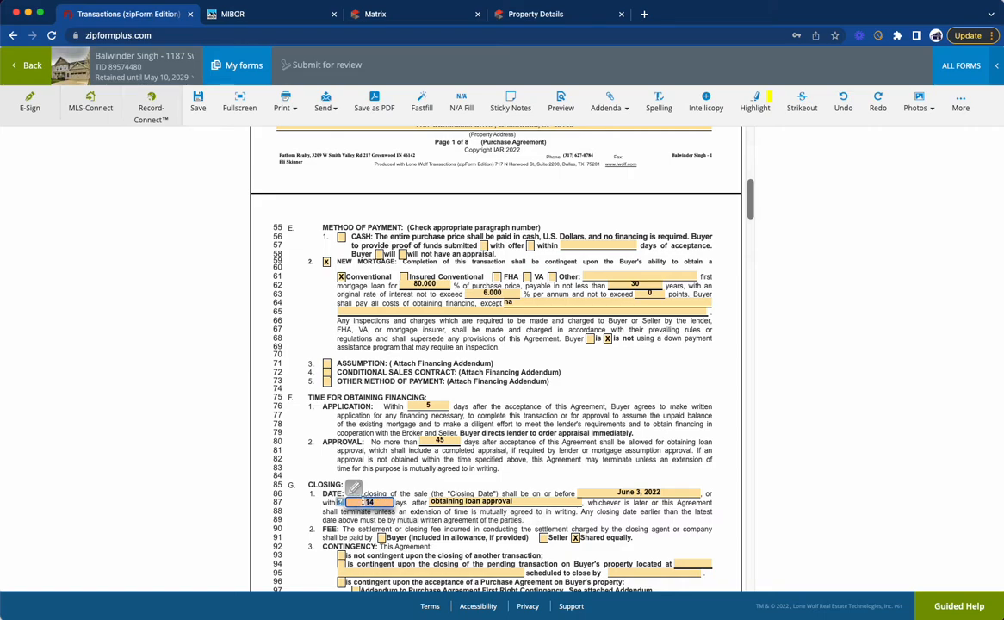
type("5")
left_click(479, 453)
Step: Mark the agreement as not contingent upon the closing of another transaction and set possession to be delivered at closing
scroll(521, 453, "down", 4)
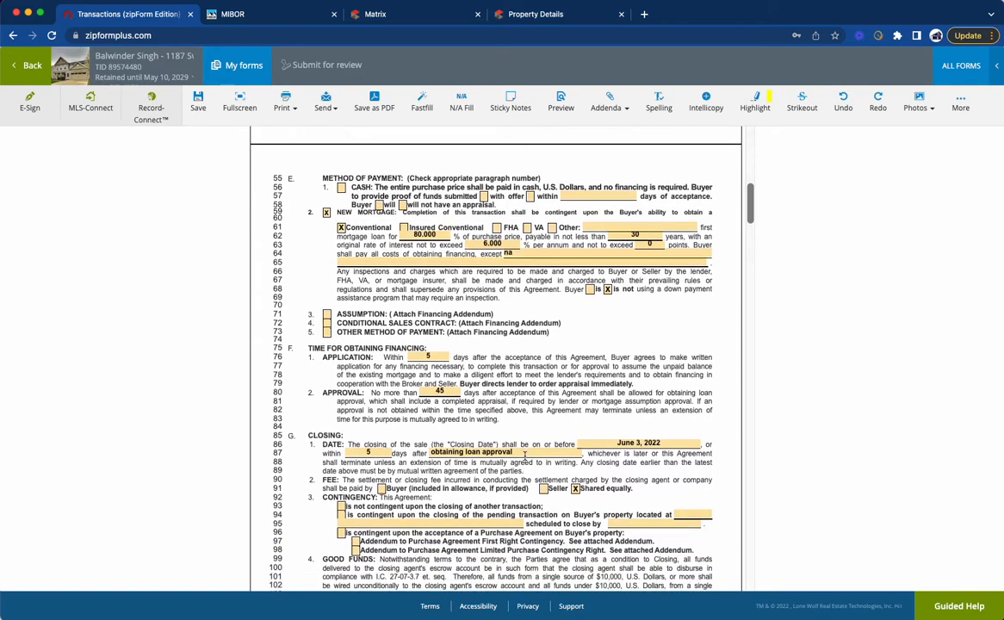
scroll(421, 433, "down", 1)
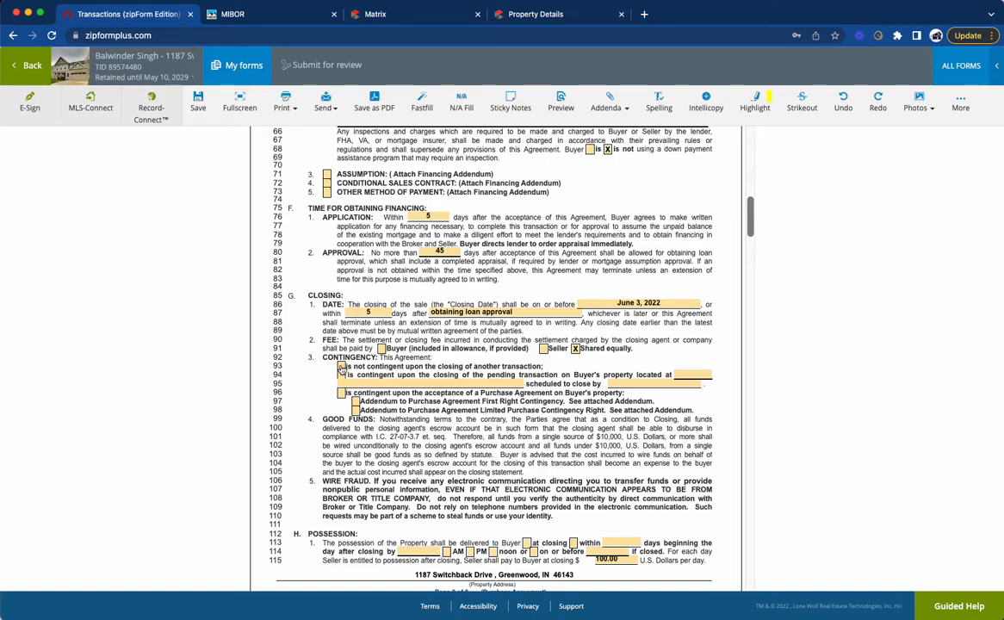
left_click(341, 366)
scroll(432, 334, "down", 3)
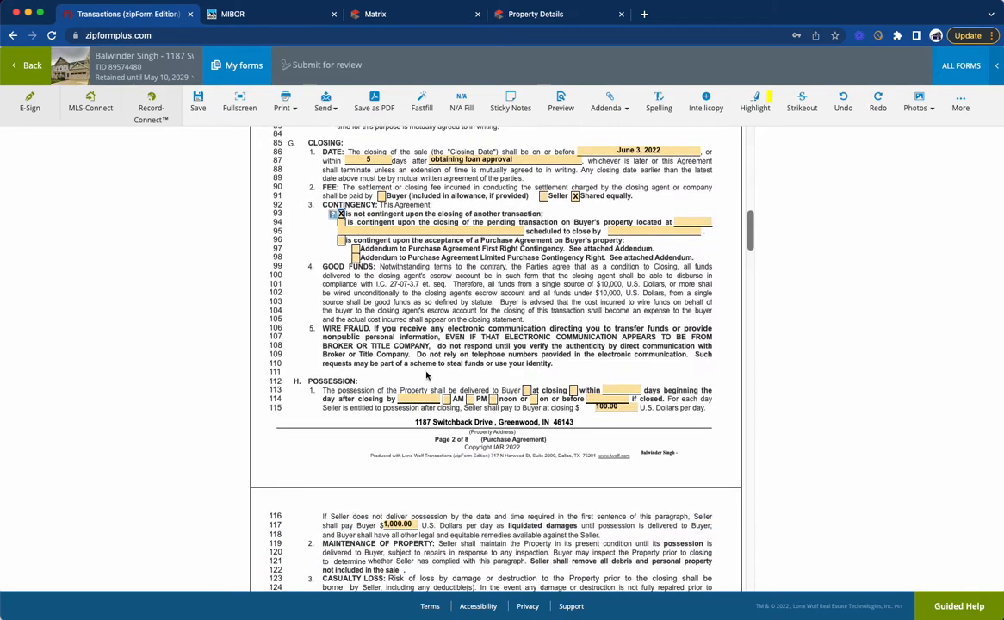
left_click(527, 390)
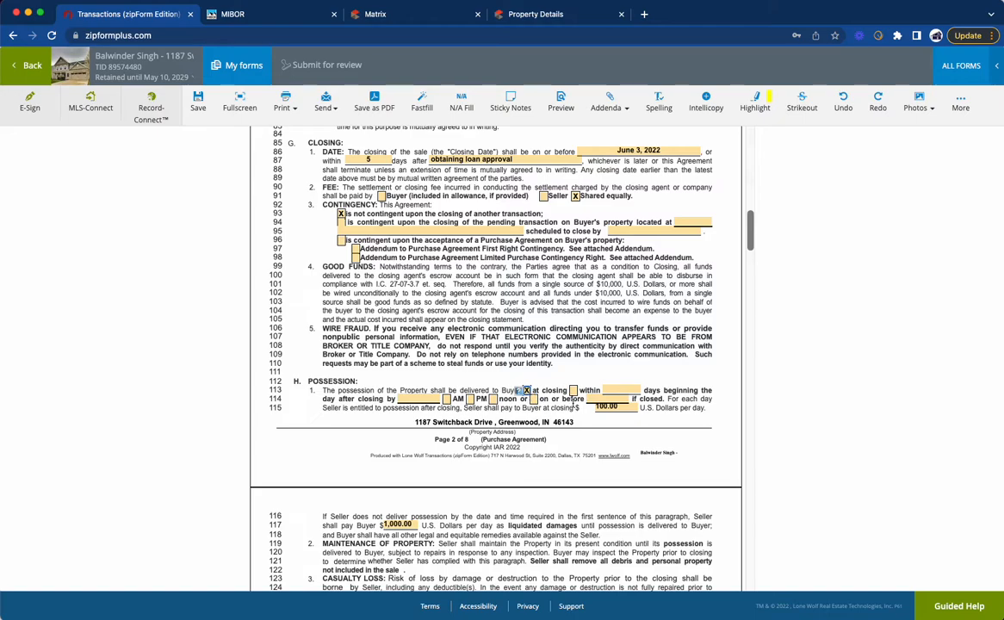
Step: Mark the intended building use as single-family, owner occupied, and enter "na" for the days and the building or use limitation
scroll(573, 410, "down", 2)
scroll(573, 410, "down", 3)
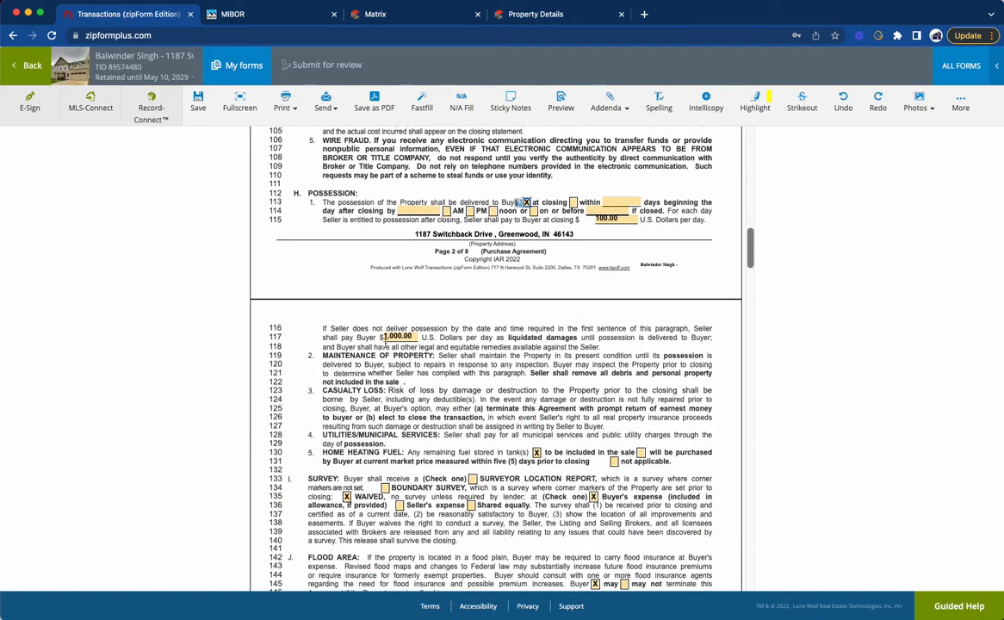
scroll(517, 392, "down", 1)
scroll(517, 392, "down", 1)
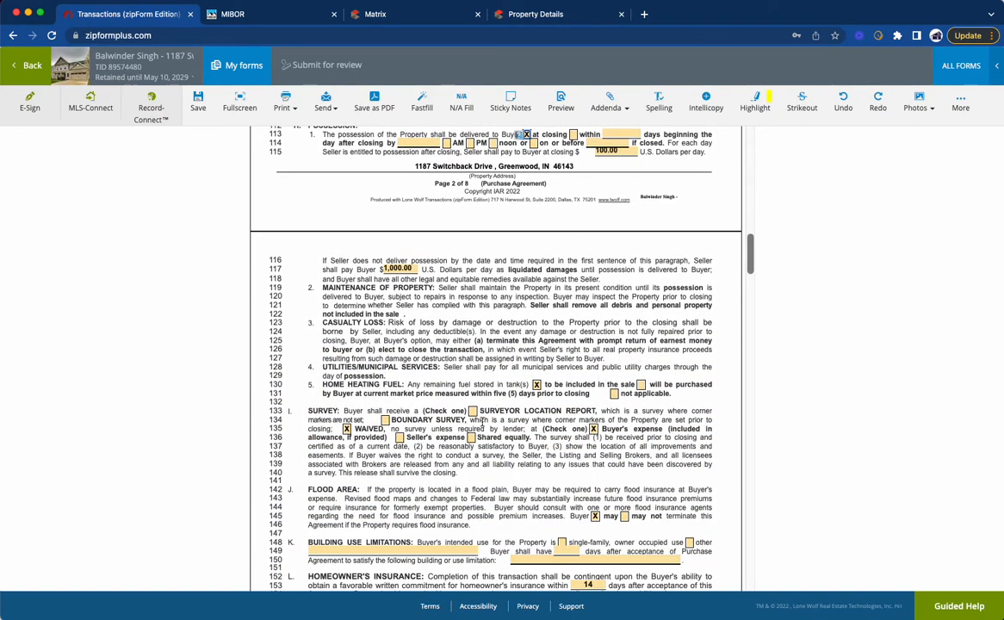
scroll(570, 389, "down", 3)
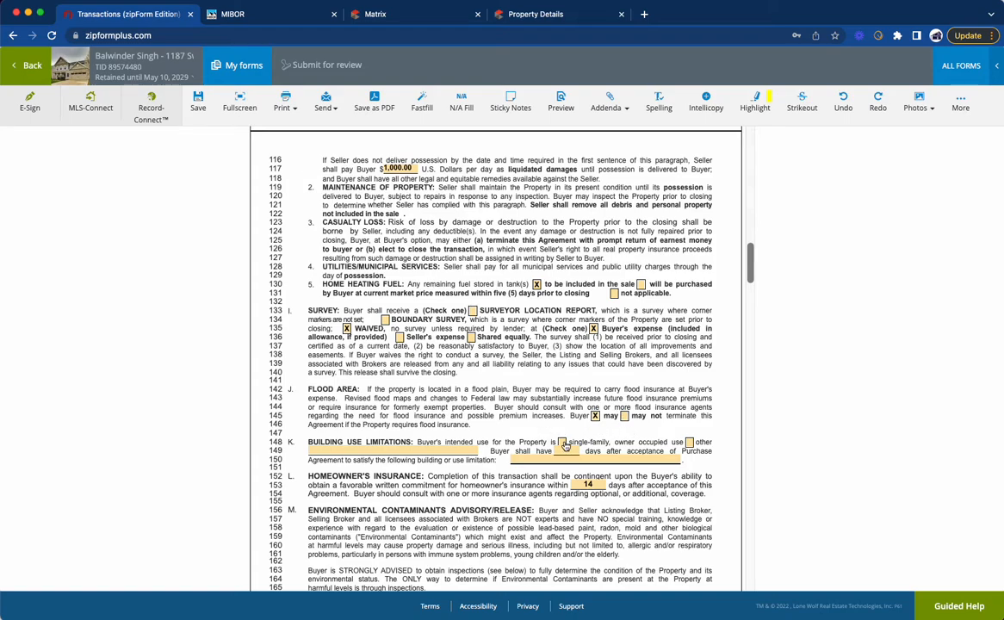
left_click(568, 450)
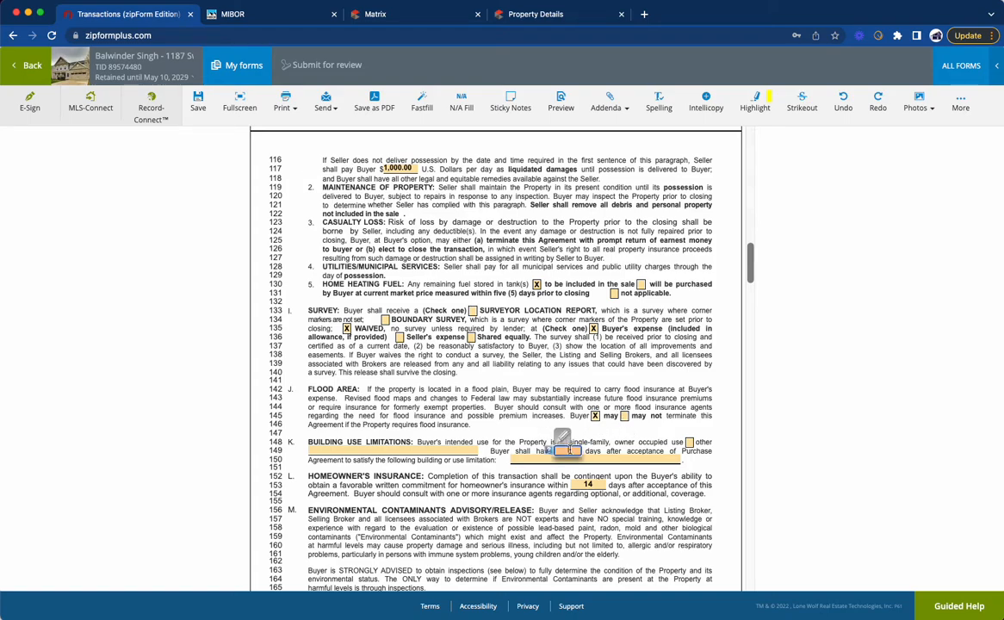
type("na")
key("Tab")
type("na")
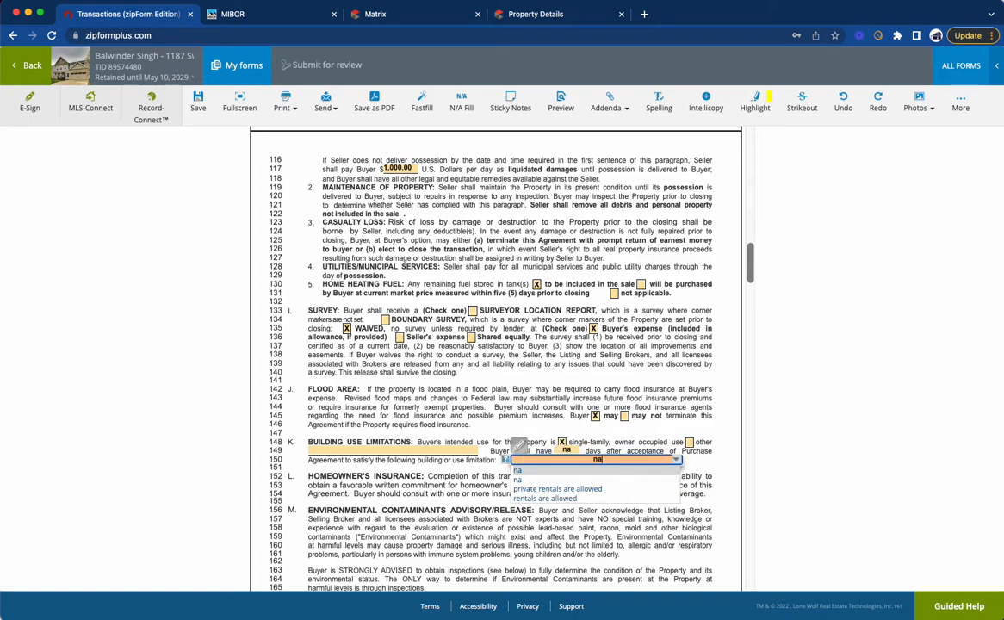
Step: In the inspections section, select that the buyer reserves the right to have independent inspections
scroll(607, 405, "down", 10)
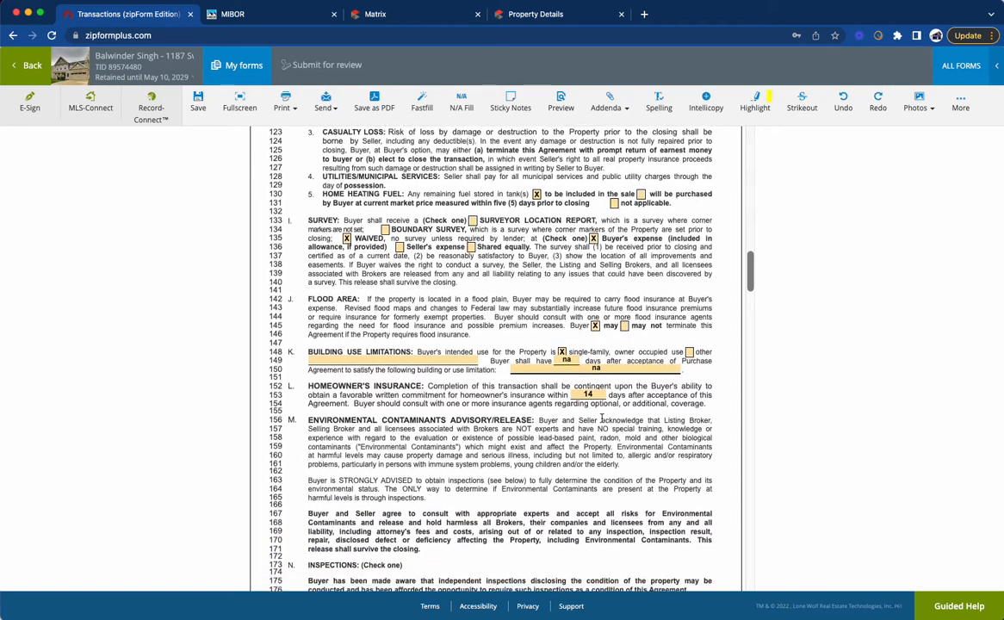
left_click(327, 524)
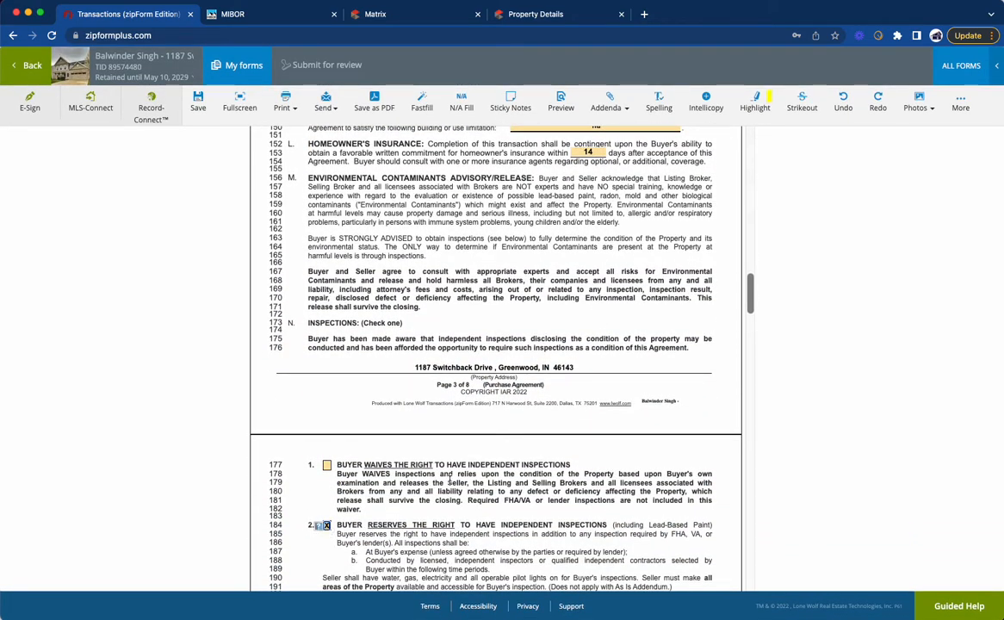
scroll(448, 478, "down", 5)
scroll(449, 478, "down", 2)
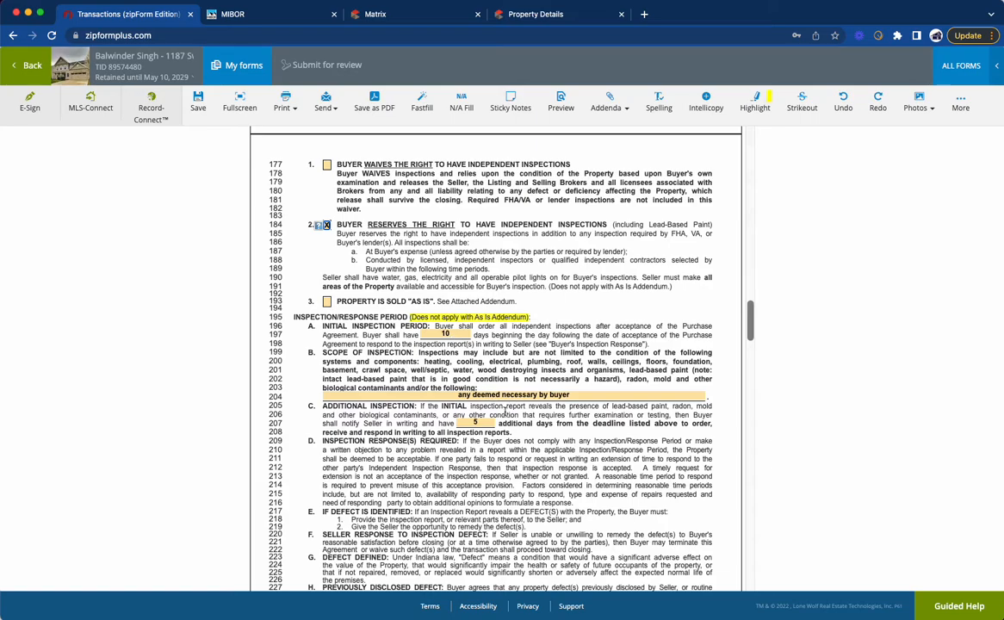
Step: Mark the seller's residential disclosure as received by the buyer and the lead-based paint certification as not applicable
scroll(489, 431, "down", 10)
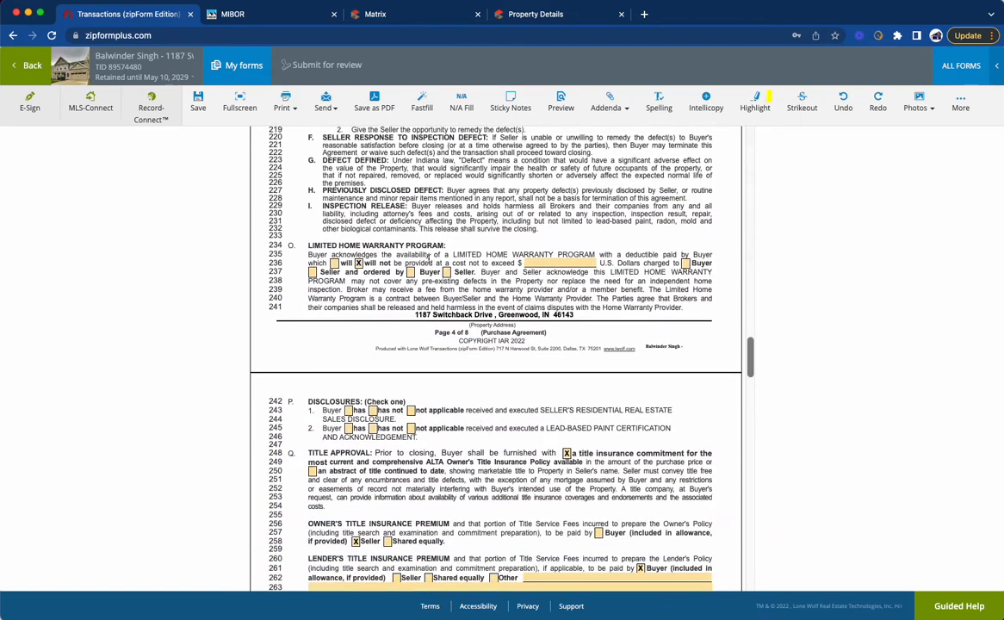
left_click(348, 410)
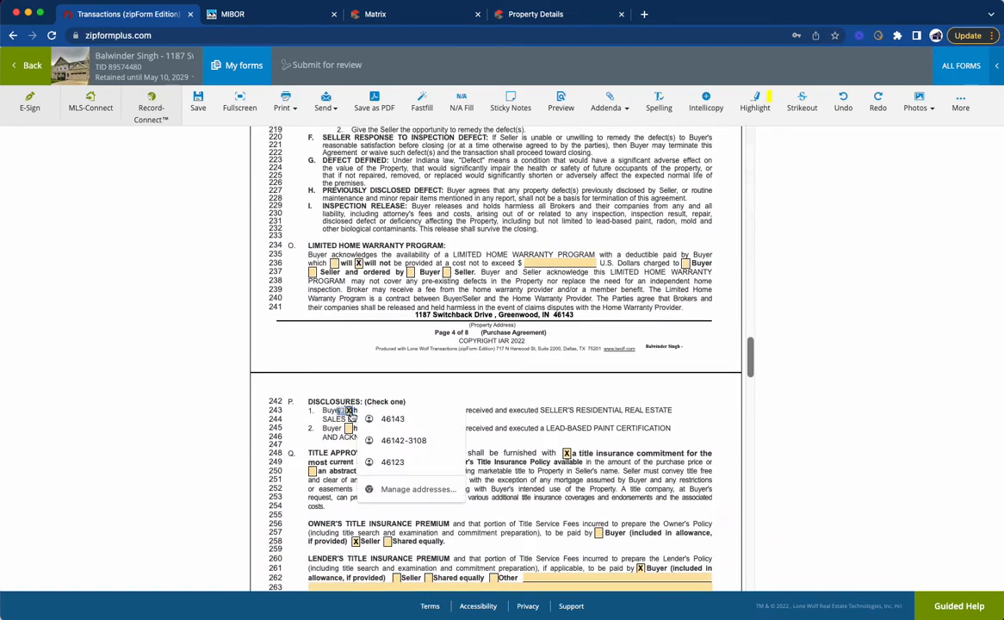
left_click(502, 420)
left_click(411, 429)
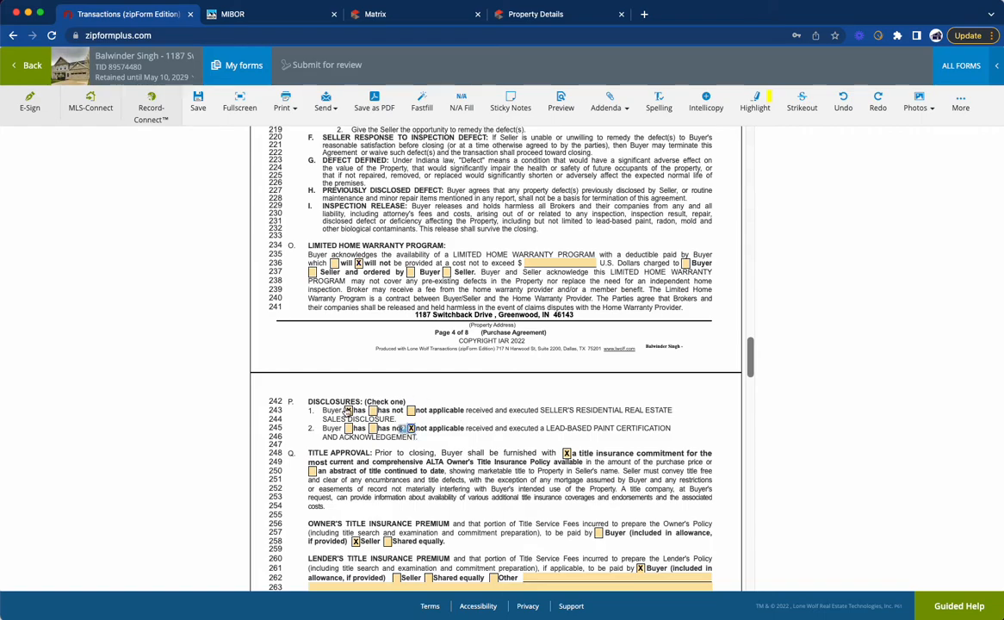
Step: Have the seller instead of the buyer select the title insurance company, and clear the VERUS TITLE entry from the commitment line
scroll(515, 379, "down", 2)
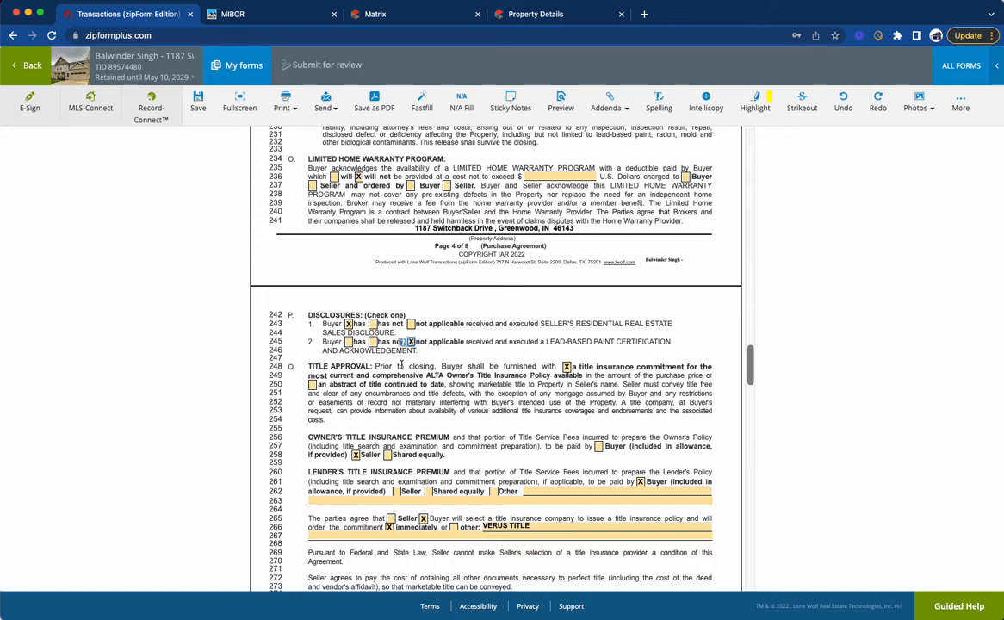
scroll(466, 459, "down", 2)
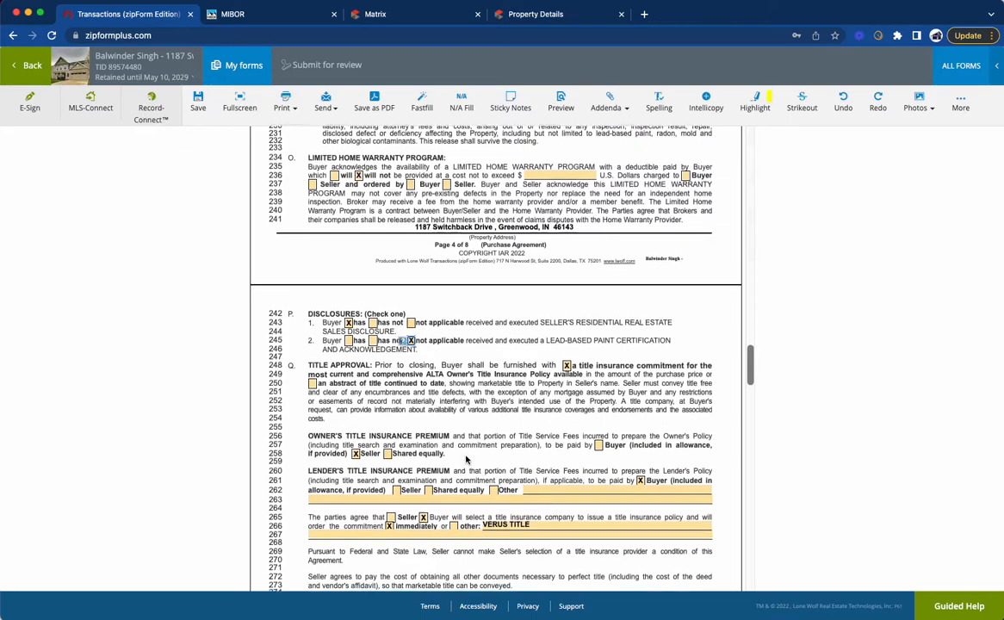
scroll(610, 421, "down", 3)
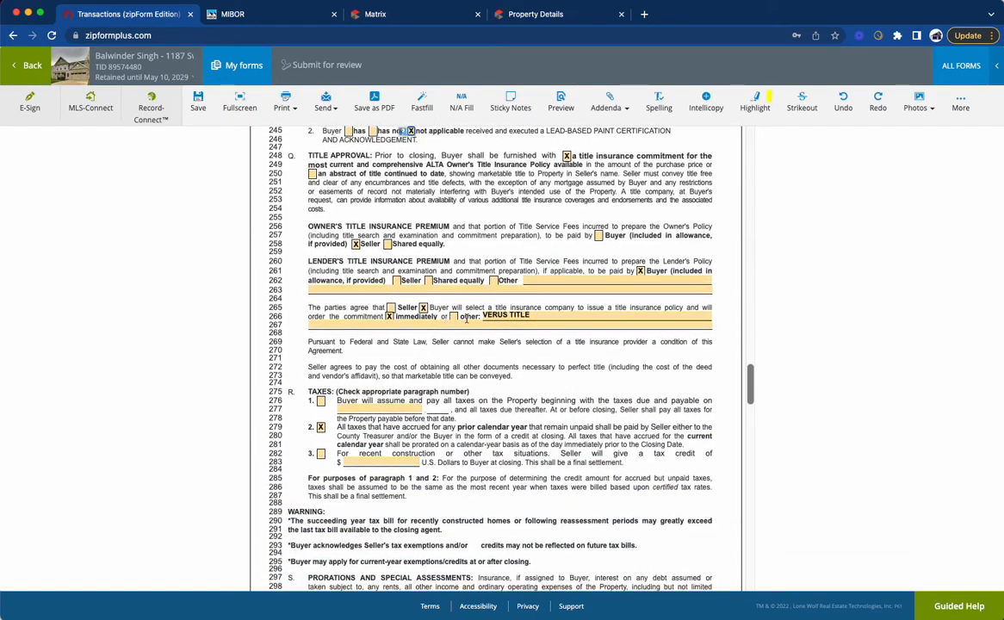
left_click(391, 307)
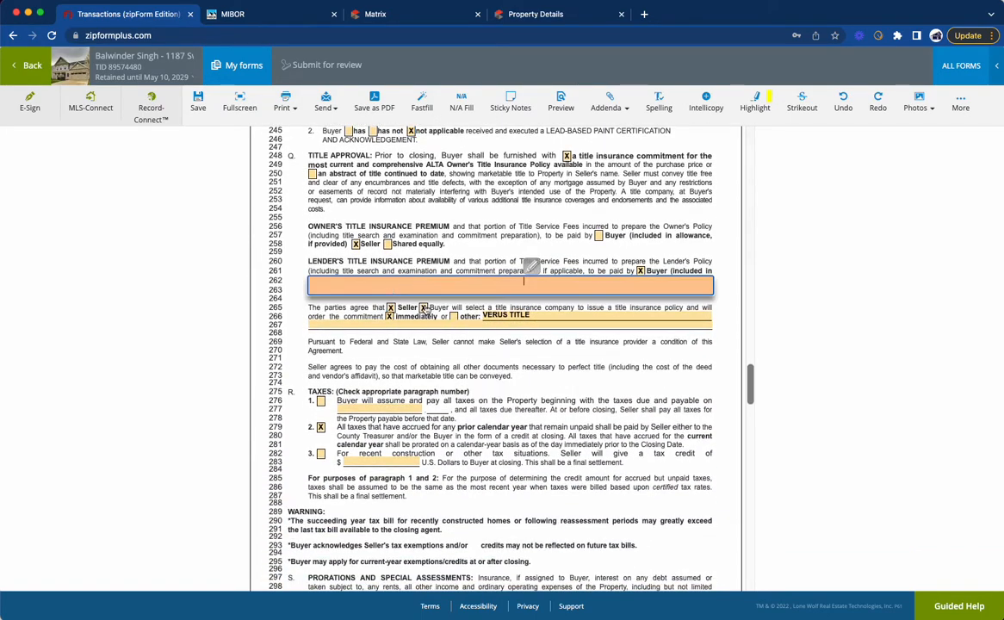
left_click(389, 318)
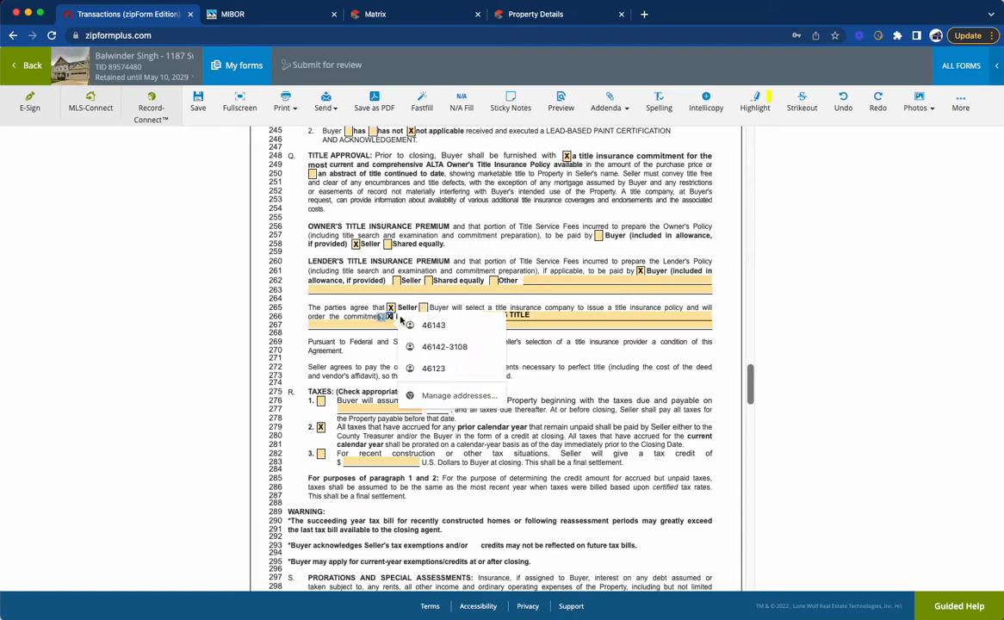
triple_click(540, 316)
key("BackSpace")
left_click(529, 370)
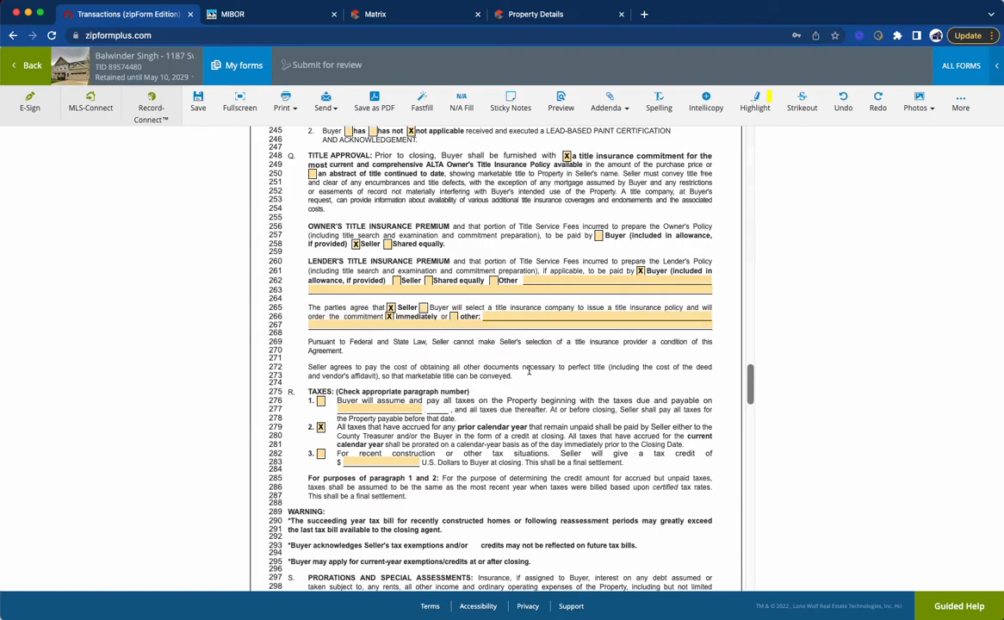
Step: Replace the boilerplate text under Further Conditions with "na"
scroll(344, 387, "down", 5)
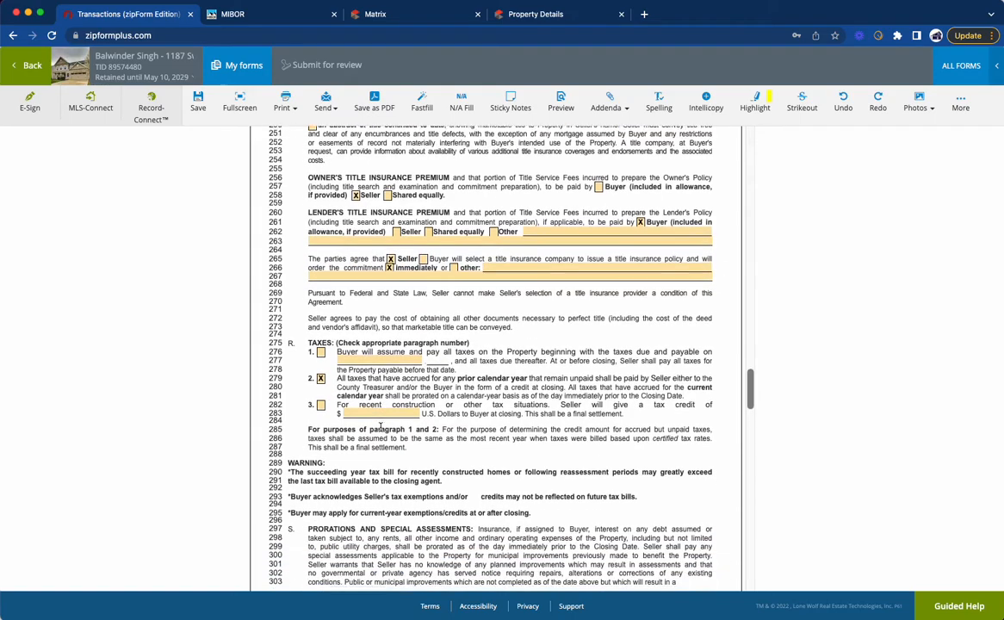
scroll(391, 289, "down", 10)
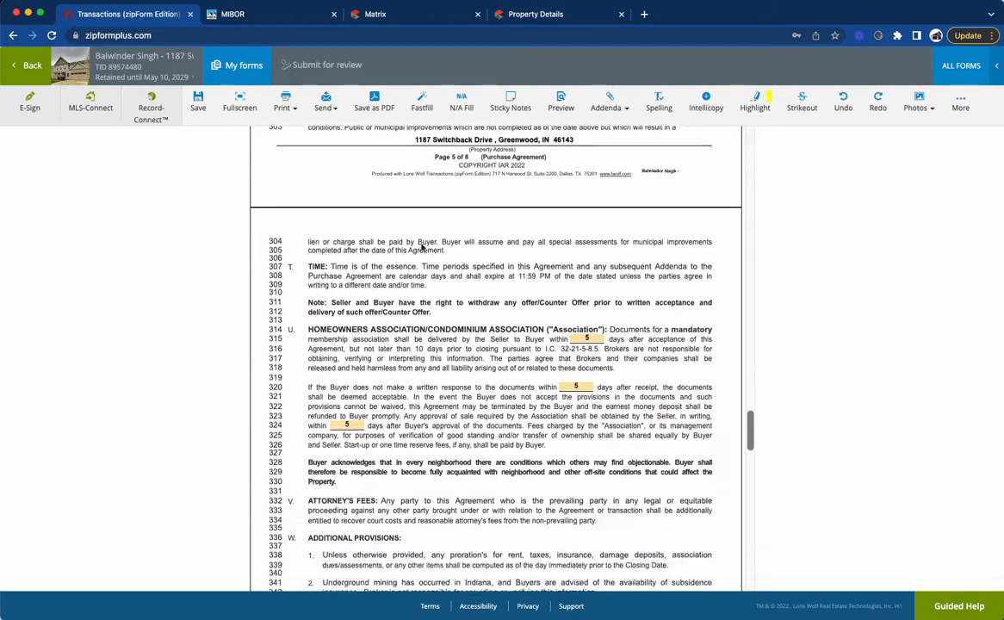
scroll(504, 315, "down", 4)
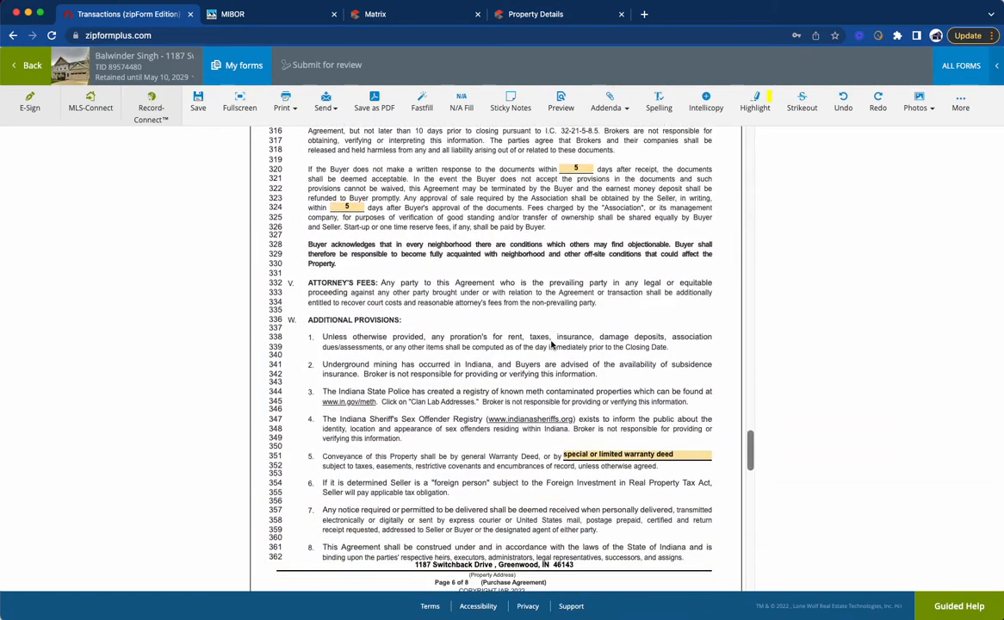
scroll(590, 342, "down", 10)
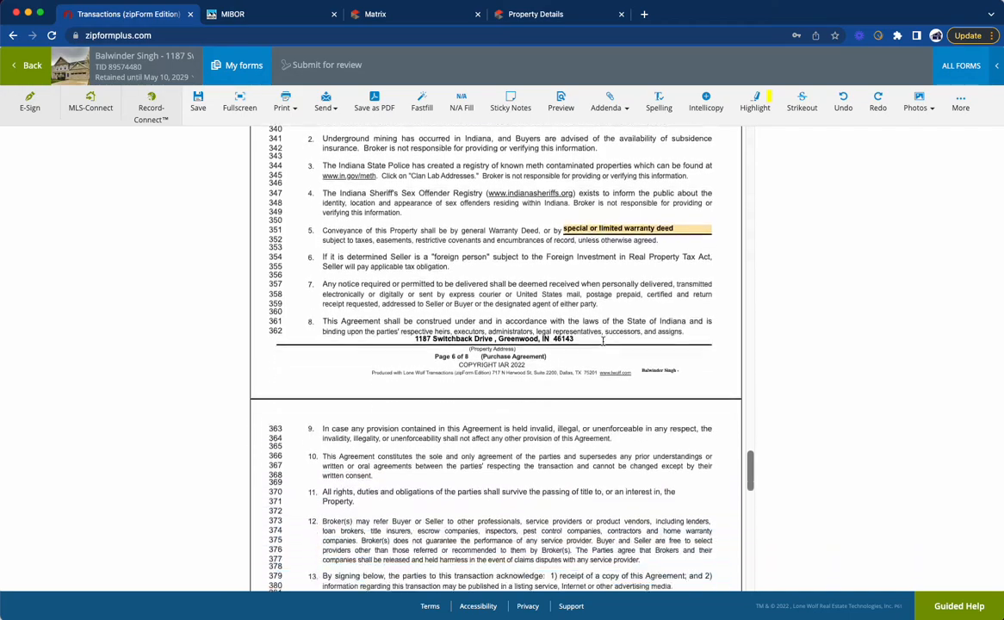
left_click(309, 366)
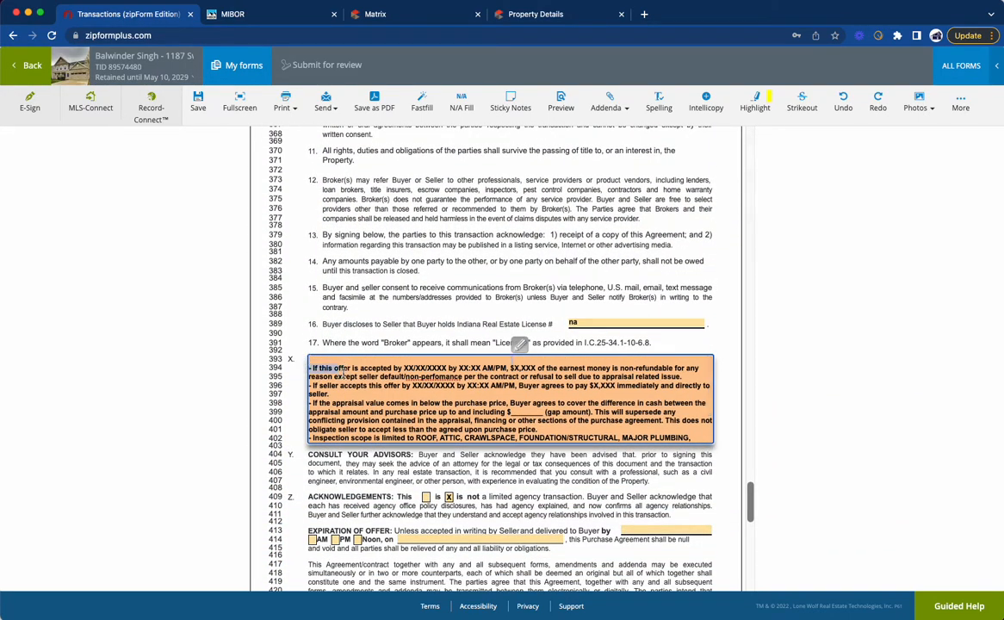
left_click_drag(308, 367, 583, 451)
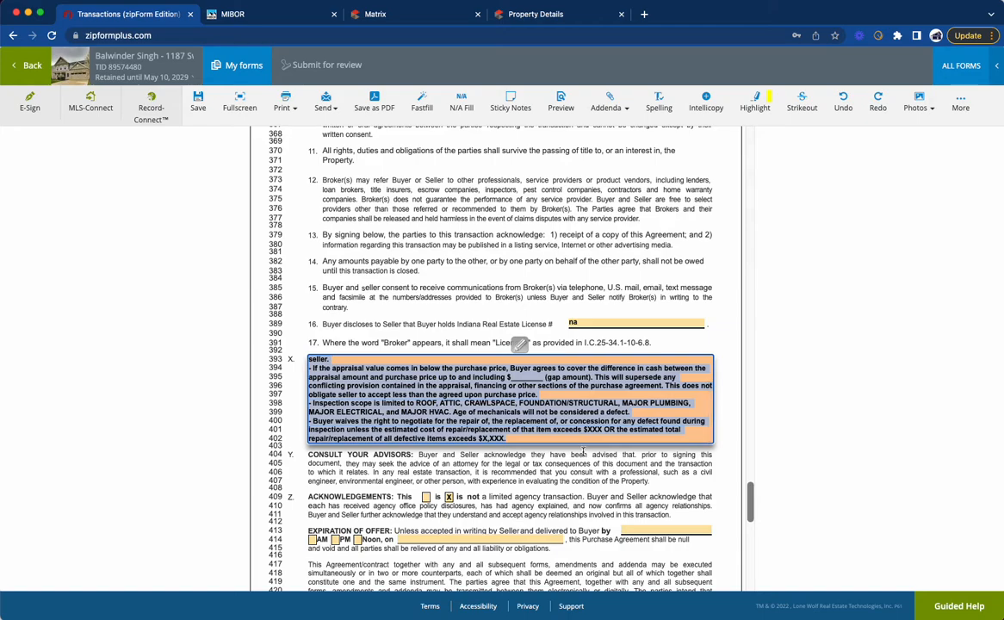
key("BackSpace")
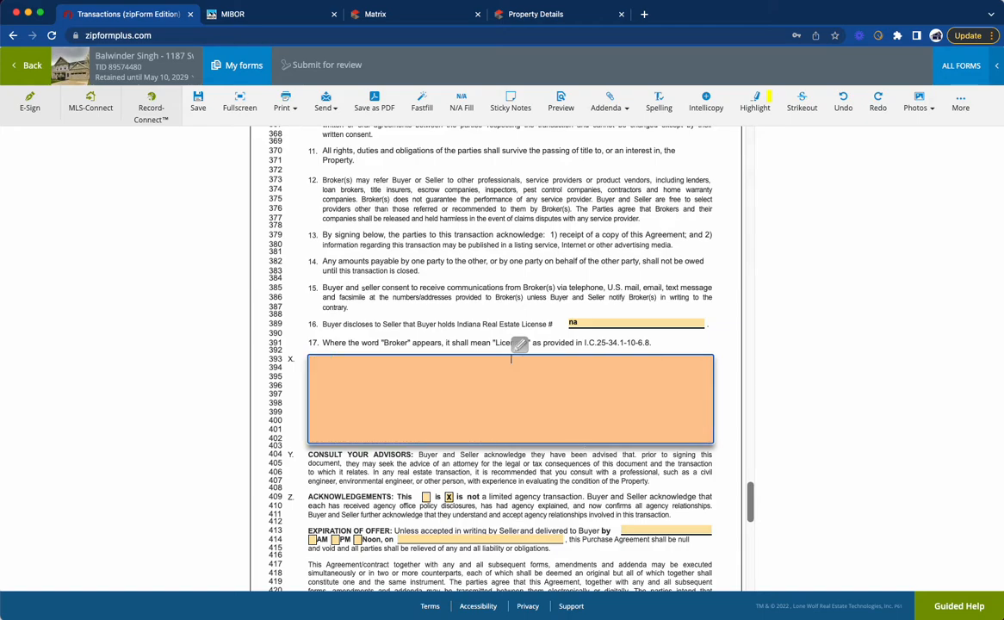
left_click(487, 455)
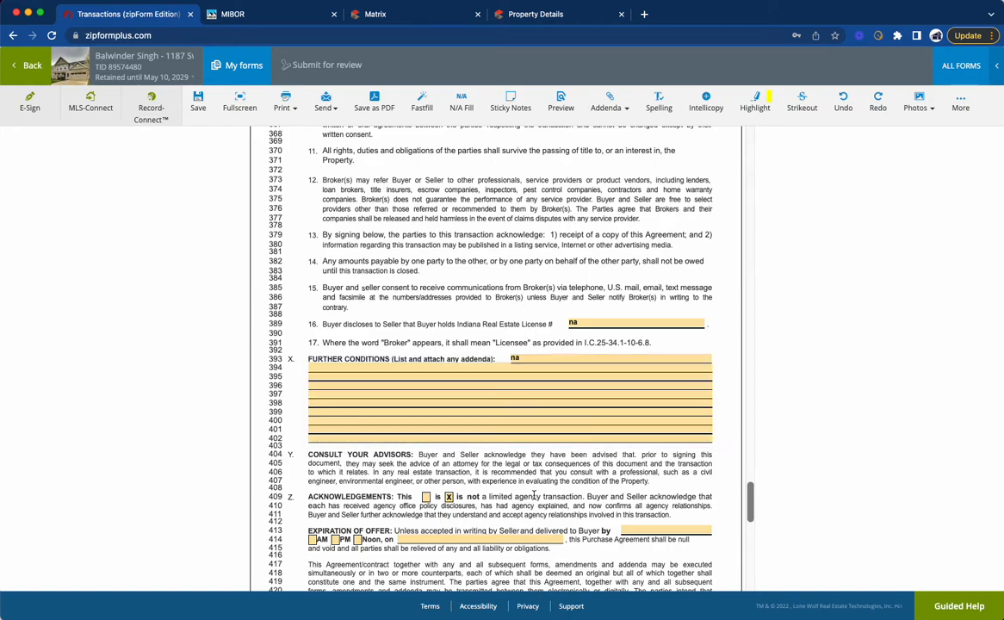
Step: Set the offer to expire at 11:59 PM on May 10, 2022
left_click(627, 530)
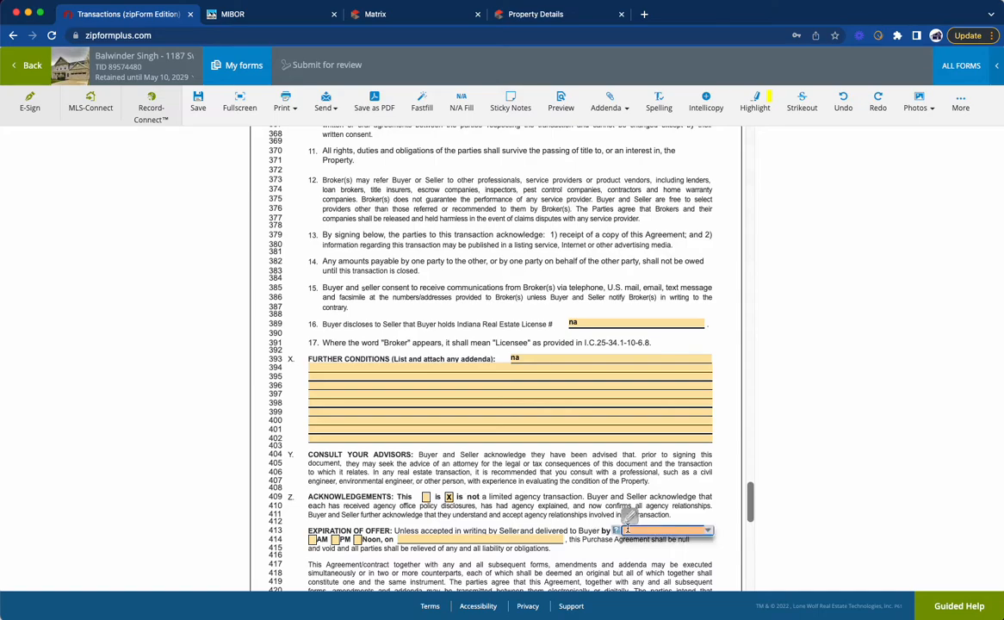
type("159")
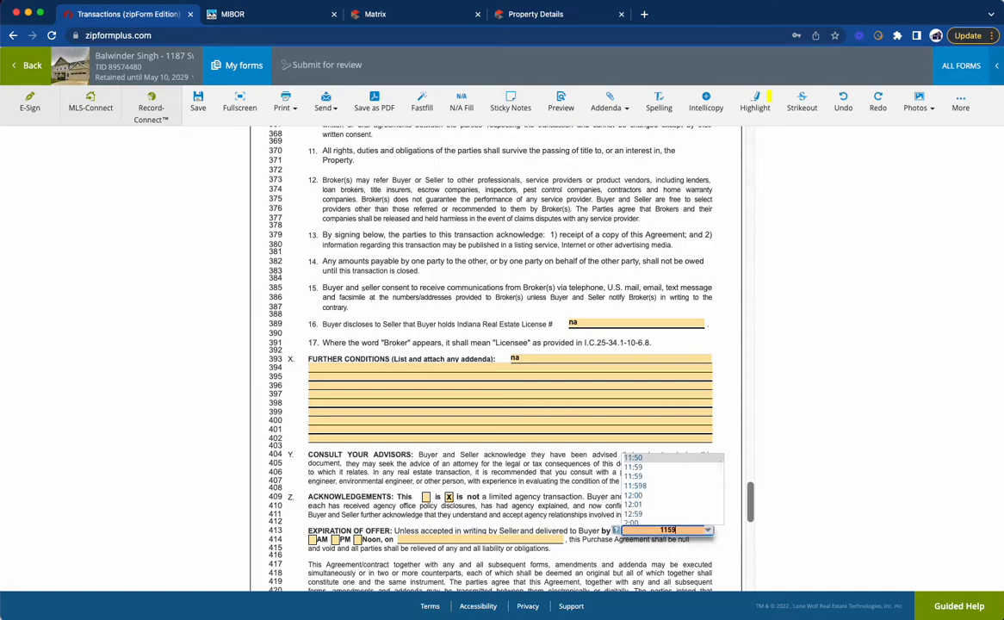
key("BackSpace")
key("BackSpace")
type(":59")
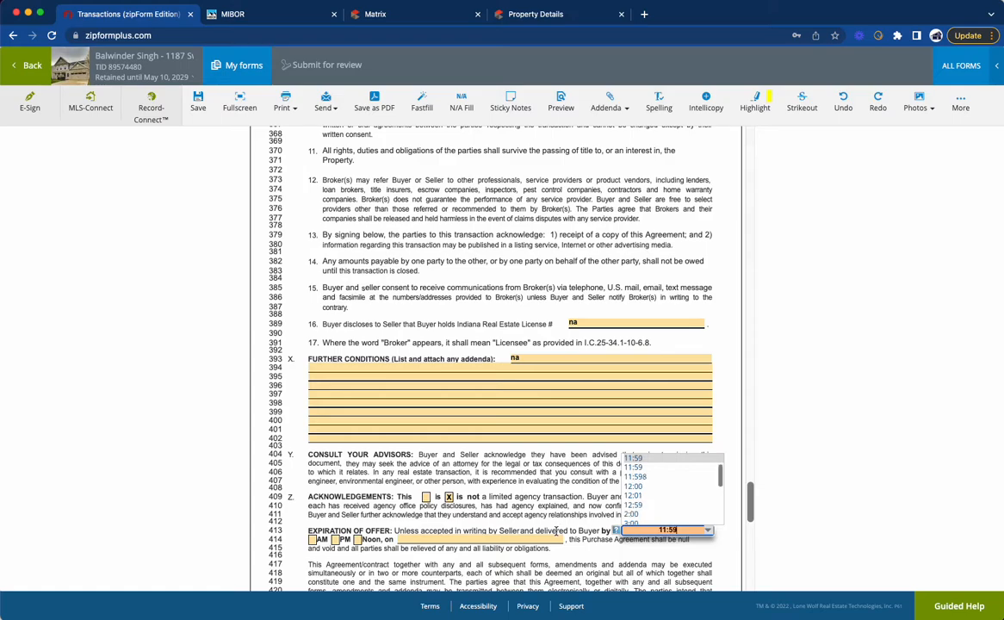
left_click(335, 539)
left_click(412, 539)
left_click(452, 454)
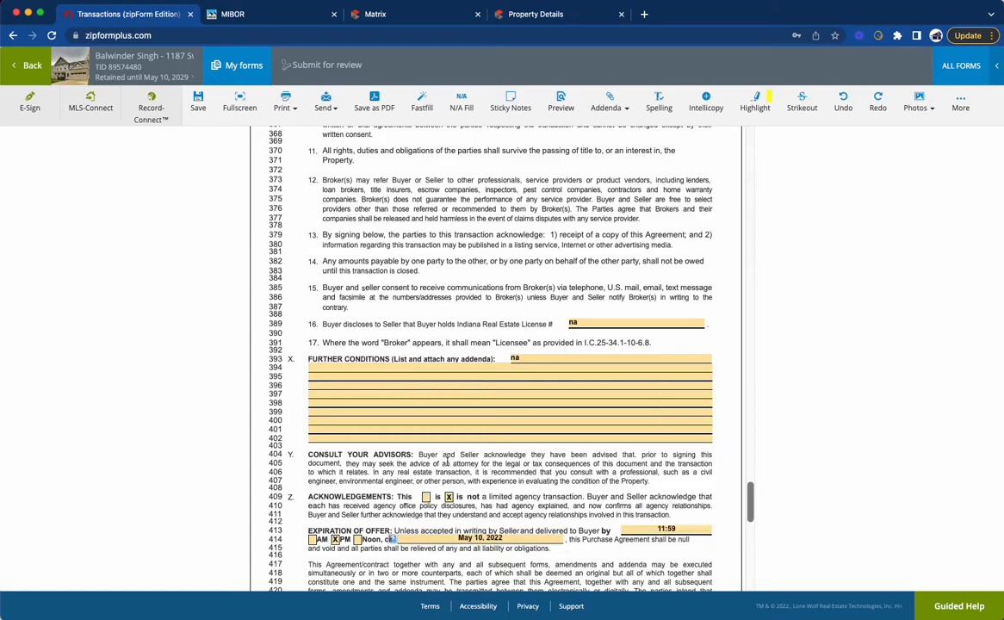
Step: Look over the signature and seller's response section, and save the completed Purchase Agreement
scroll(506, 493, "down", 10)
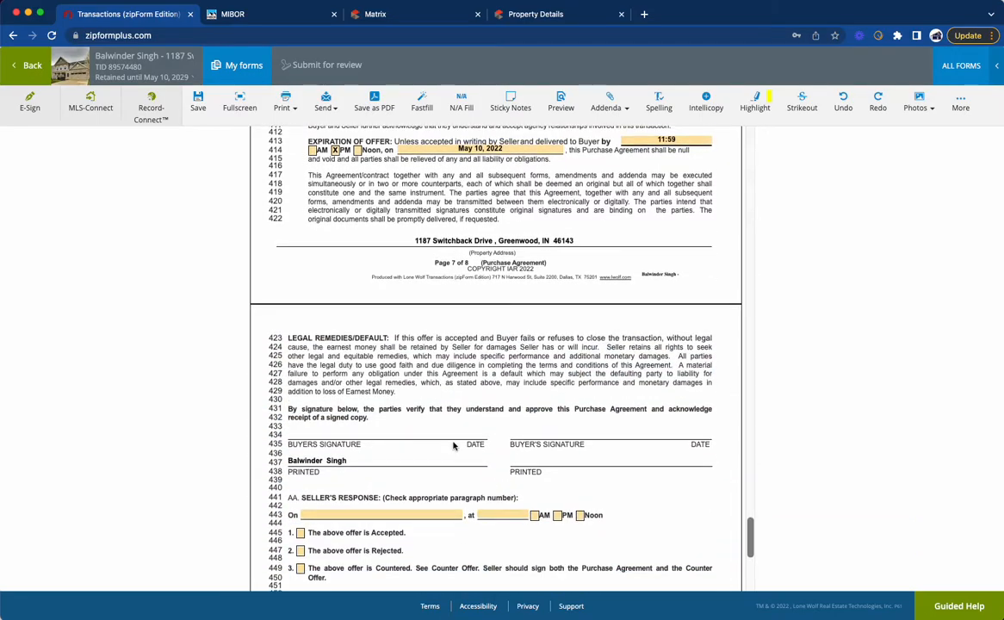
scroll(454, 425, "down", 5)
scroll(455, 425, "up", 20)
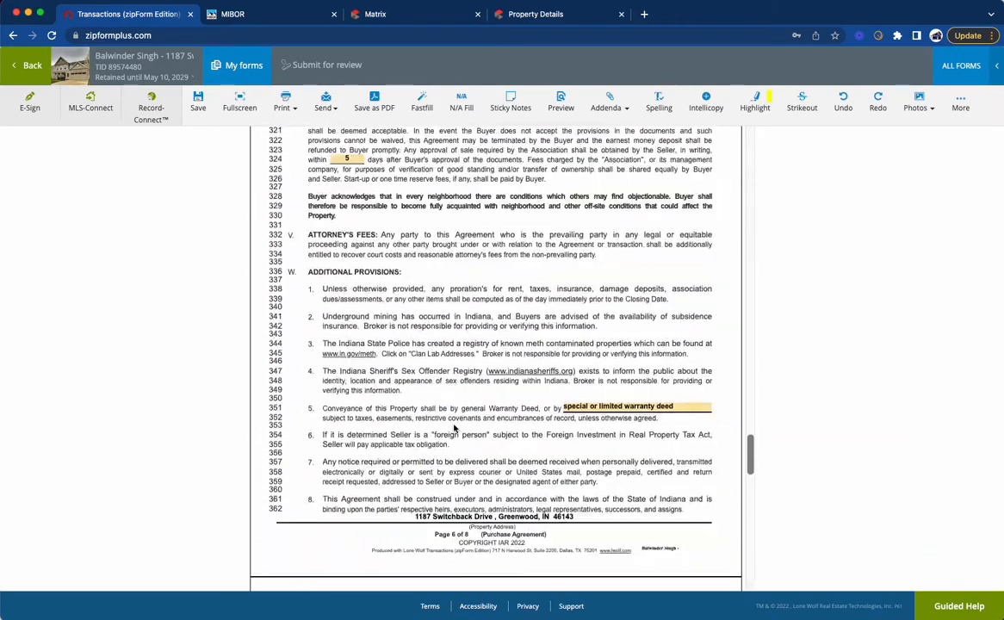
scroll(453, 425, "up", 20)
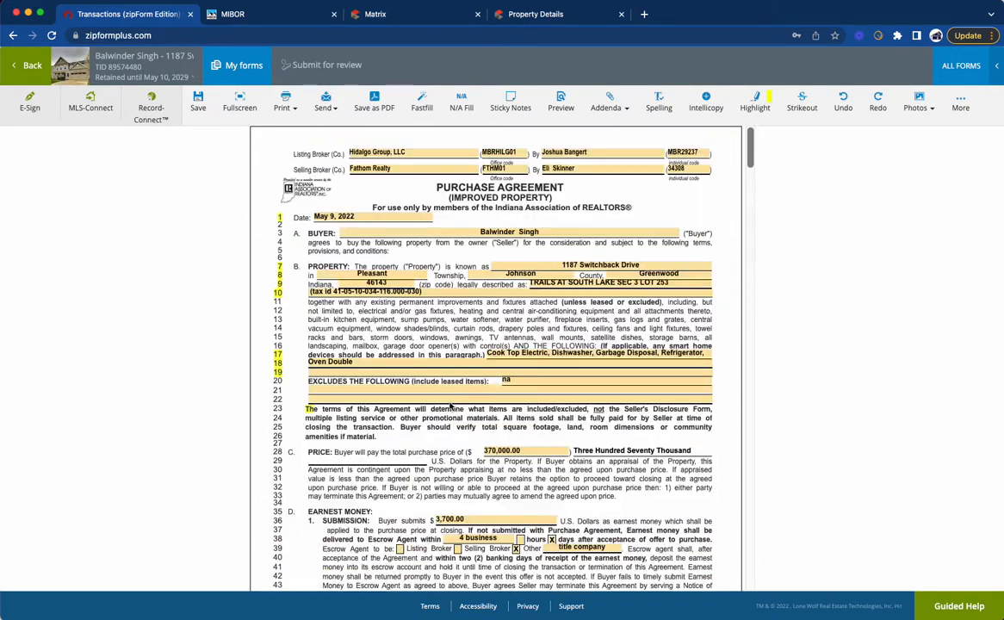
left_click(197, 101)
Step: Skim the saved agreement and switch to Matrix to view the property's MLS listing
scroll(361, 355, "down", 5)
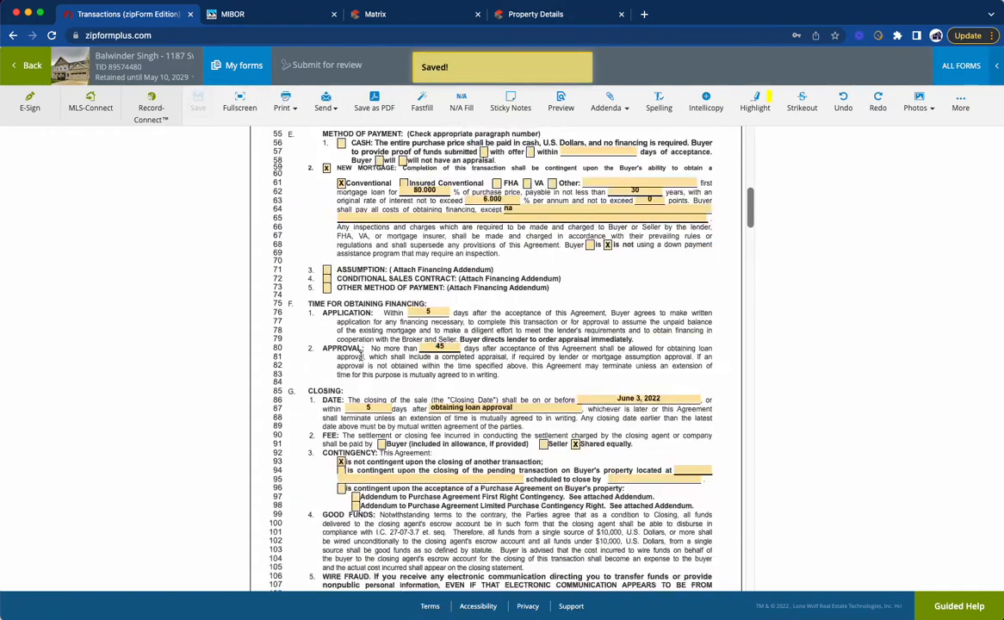
scroll(361, 355, "down", 20)
scroll(361, 355, "up", 9)
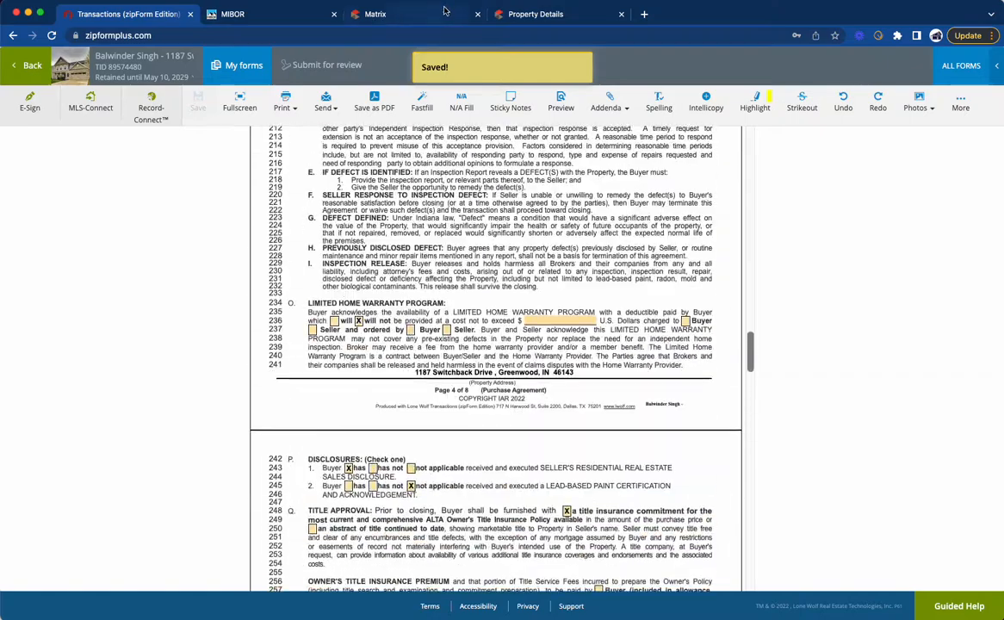
left_click(405, 14)
scroll(164, 218, "up", 5)
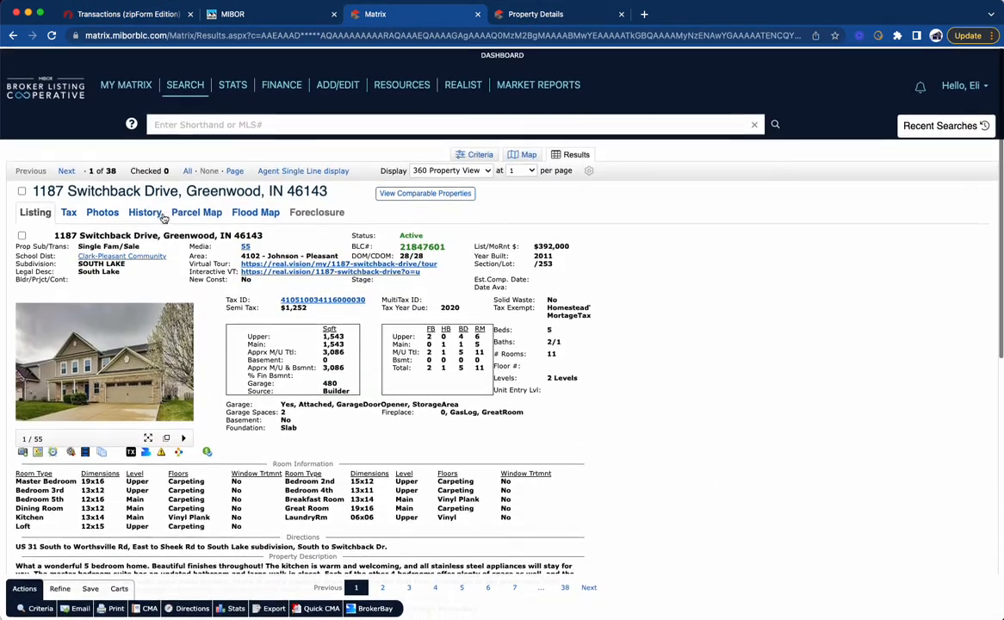
Step: Copy the owner name from the property's tax record in Matrix and look over the listing details
left_click(69, 211)
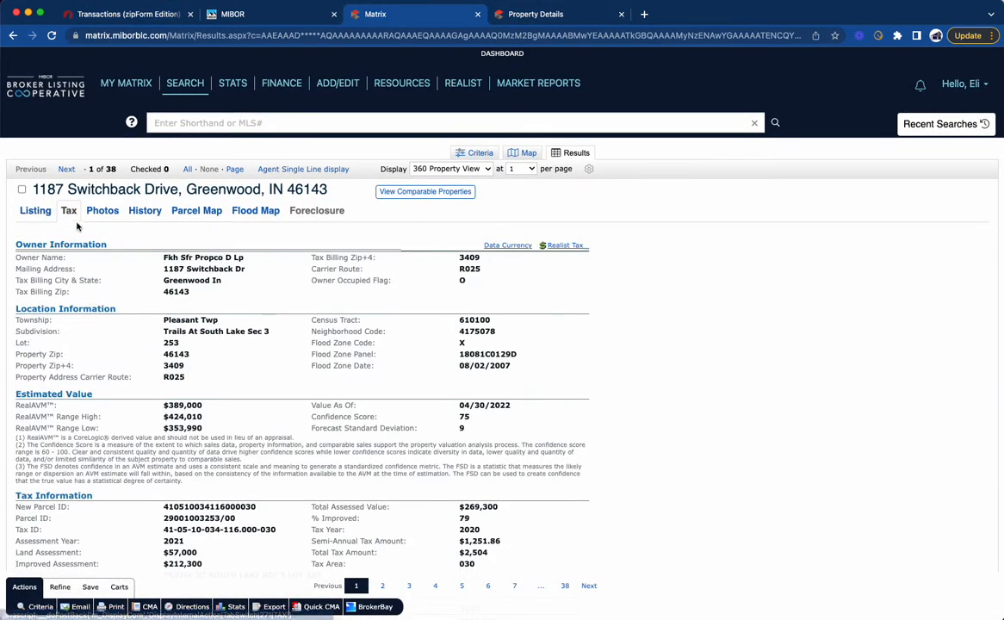
left_click_drag(164, 256, 246, 258)
key("super+c")
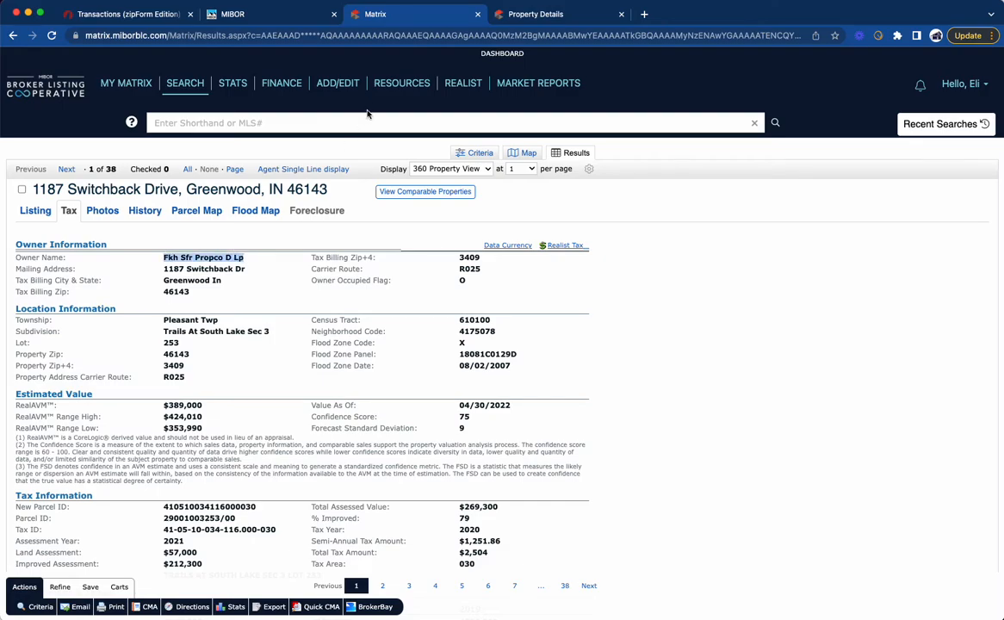
left_click(527, 15)
left_click(398, 17)
left_click(35, 210)
scroll(259, 379, "down", 15)
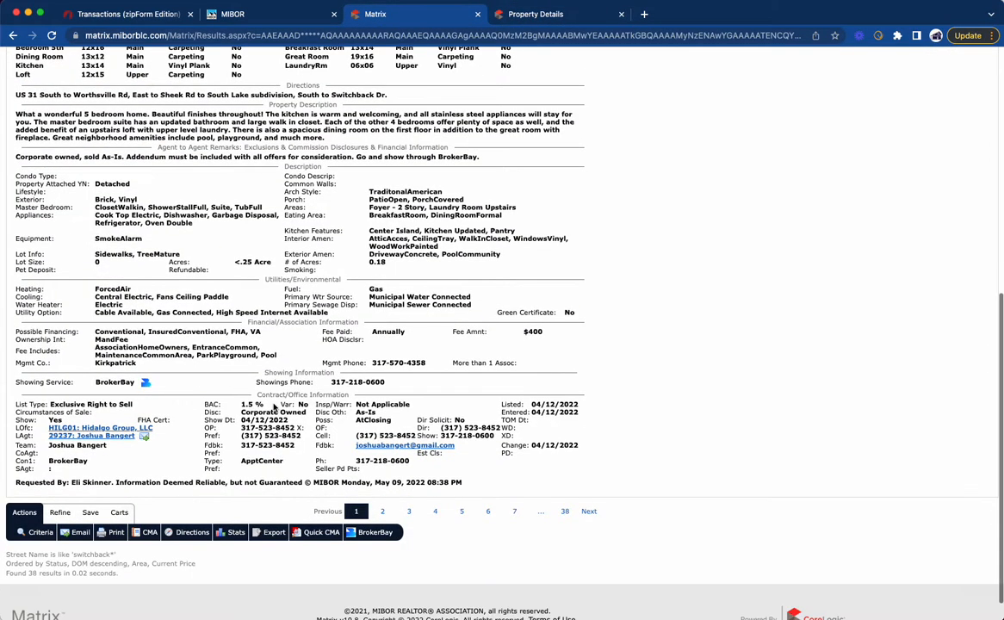
scroll(274, 407, "up", 15)
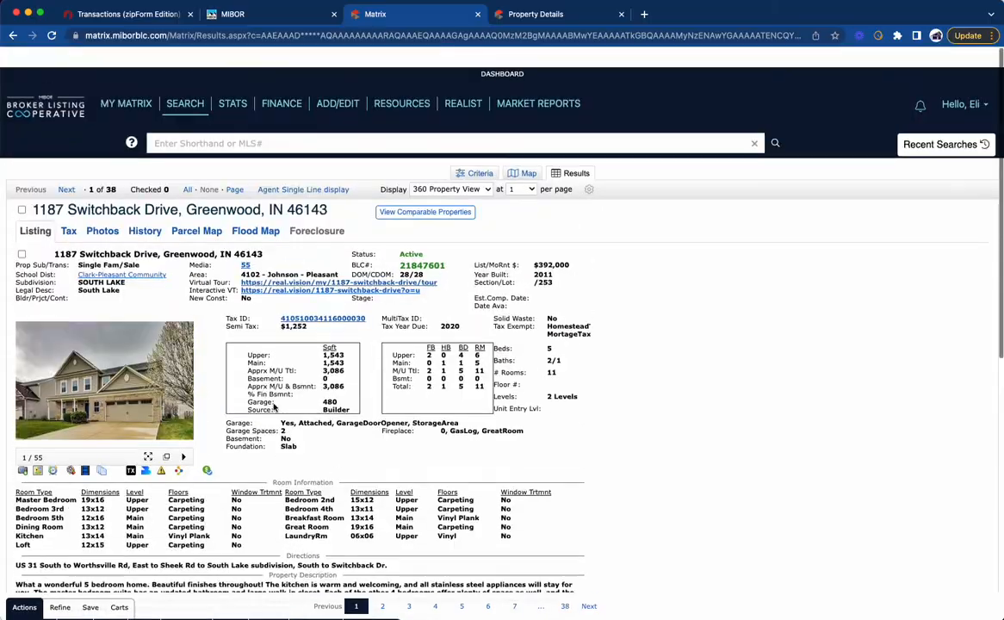
Step: Switch back to zipForm, paste the copied owner name as the first seller's printed name, and save the Purchase Agreement
left_click(128, 14)
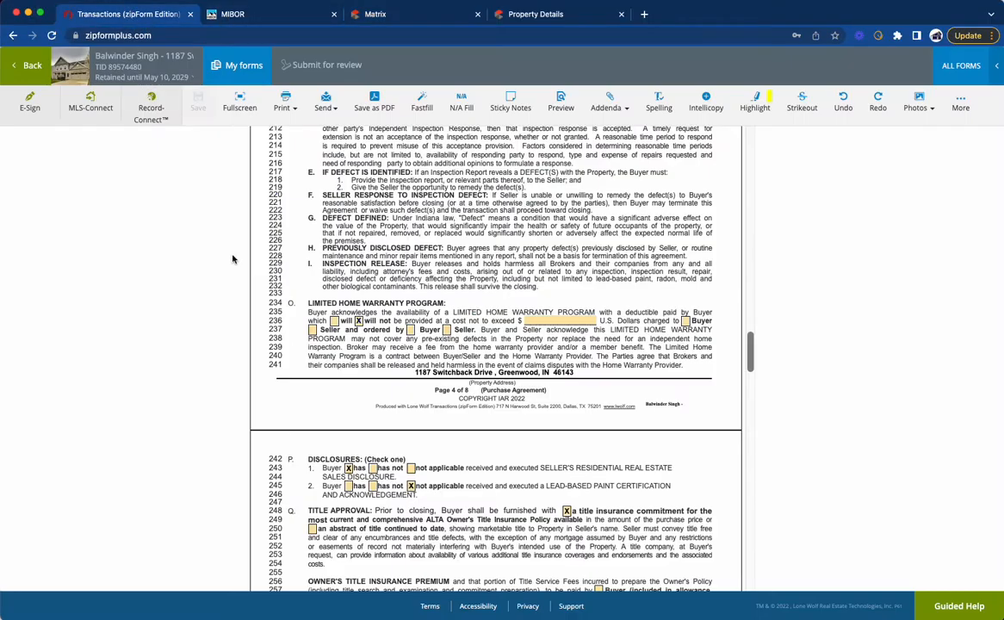
scroll(345, 320, "up", 20)
scroll(345, 320, "down", 20)
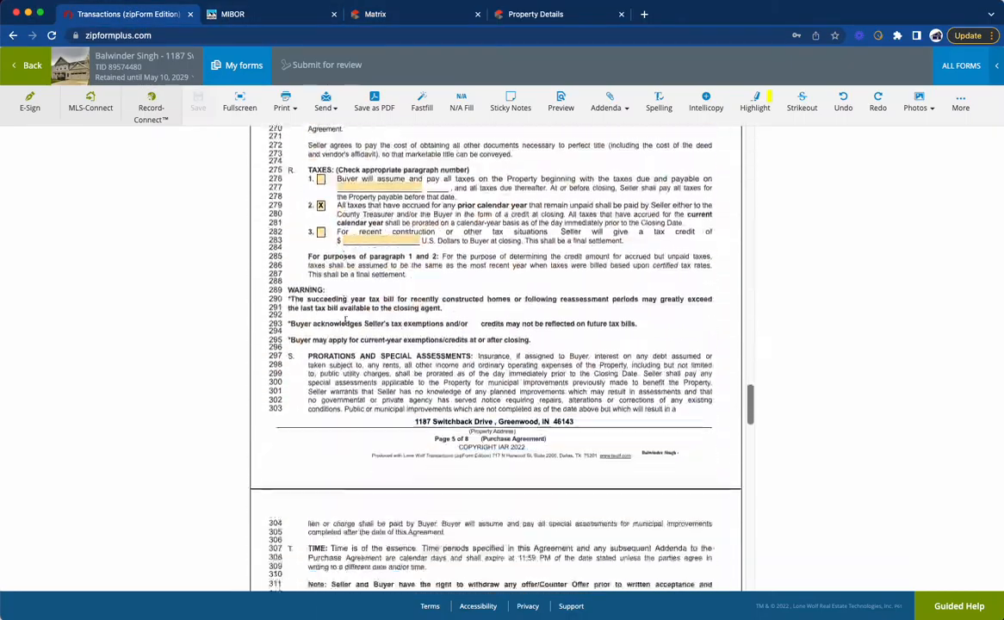
scroll(345, 319, "down", 20)
left_click(334, 334)
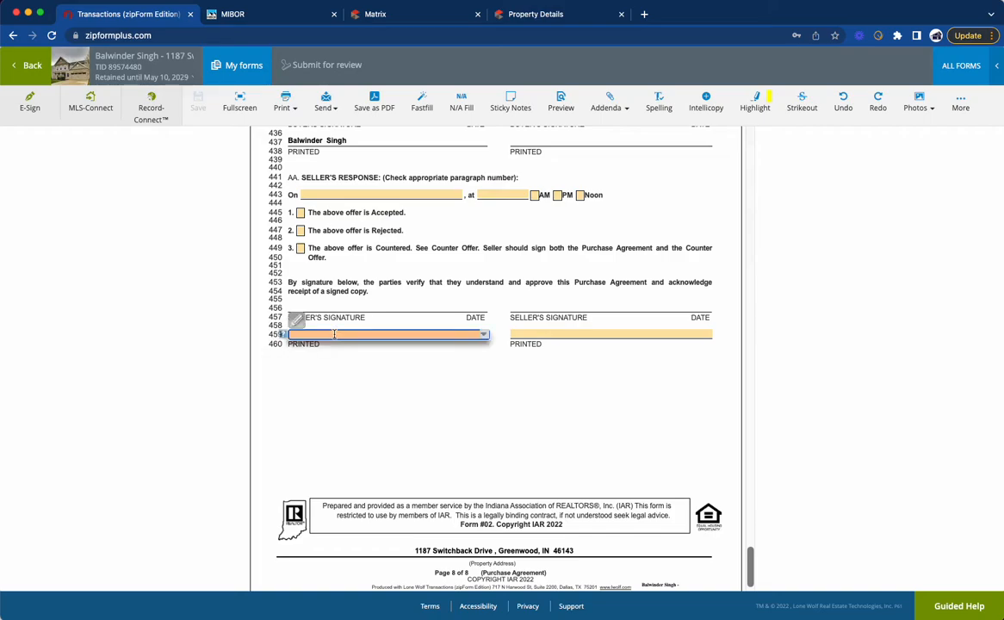
key("super+v")
left_click(376, 389)
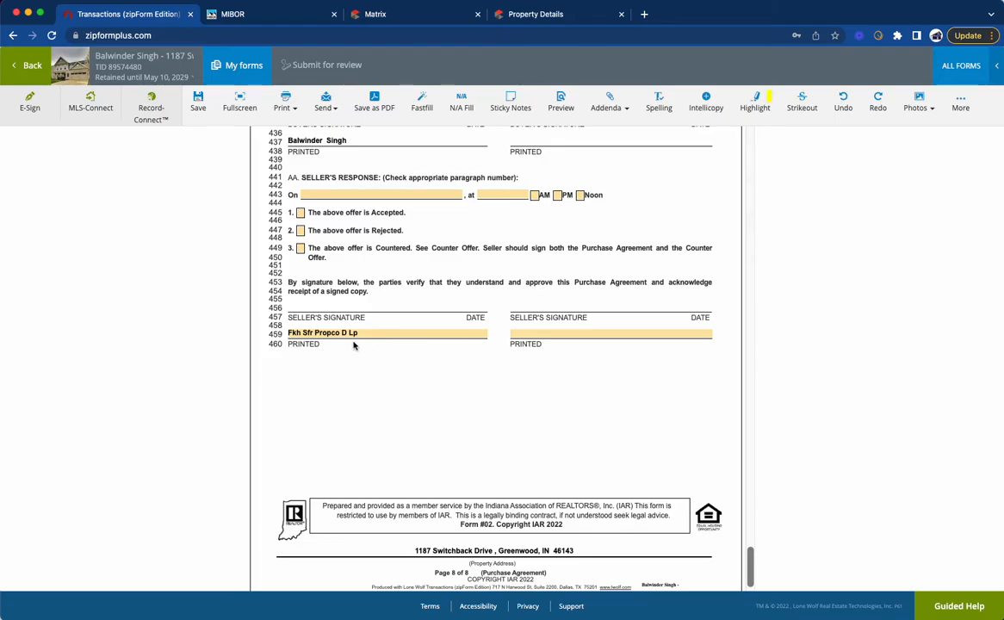
scroll(353, 344, "up", 20)
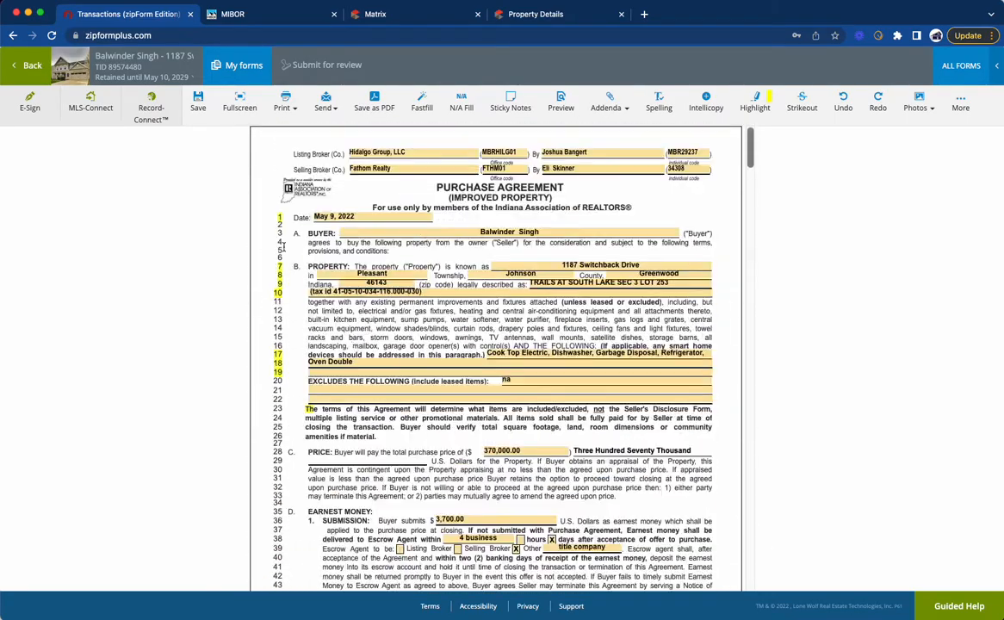
left_click(198, 101)
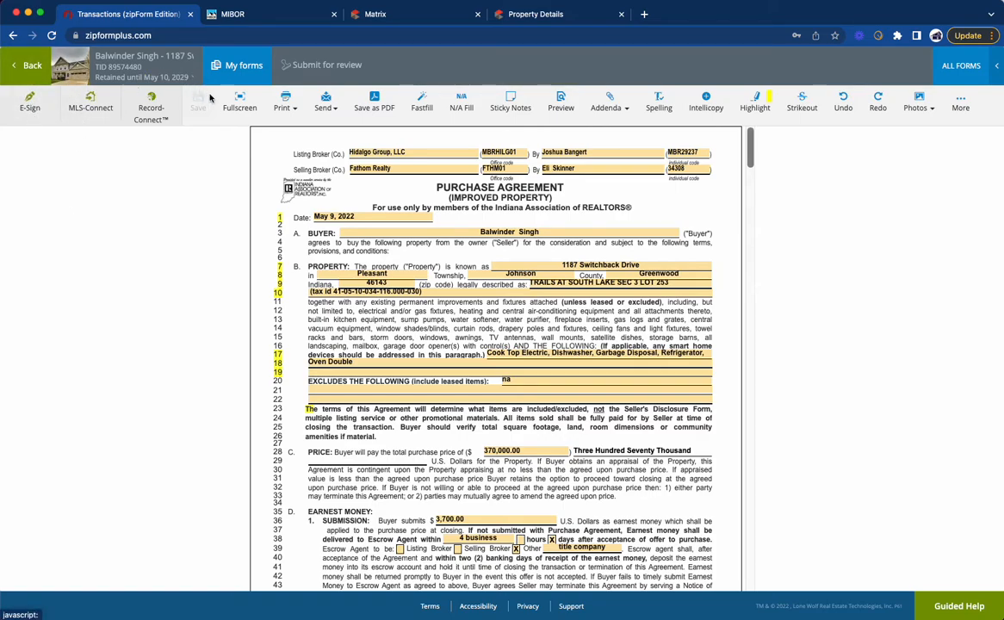
Step: Start a new e-sign packet for the transaction with Fathom Office Policy for Buyers and the Purchase Agreement
left_click(29, 64)
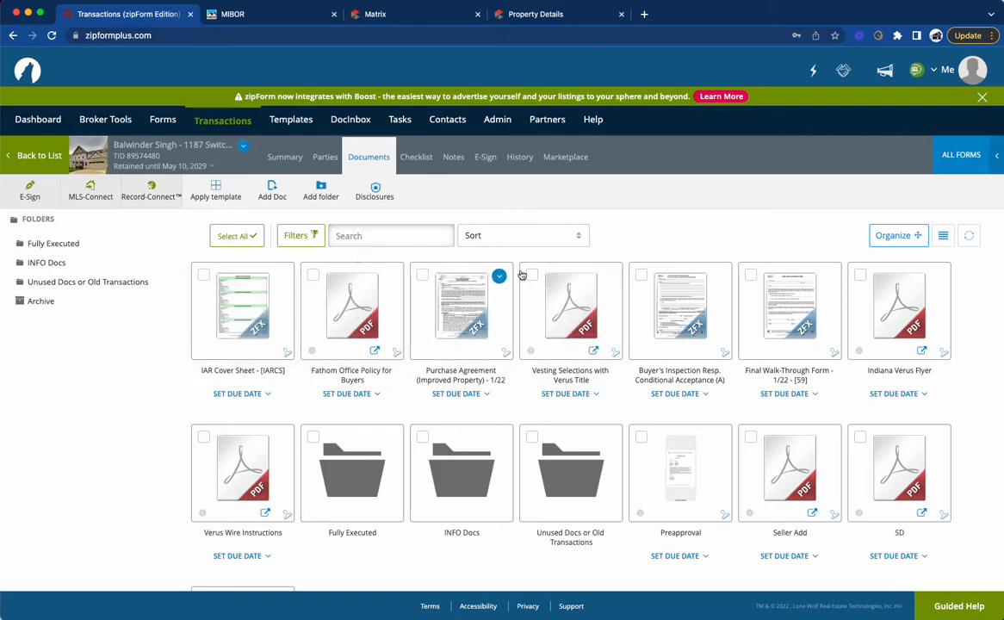
left_click(25, 191)
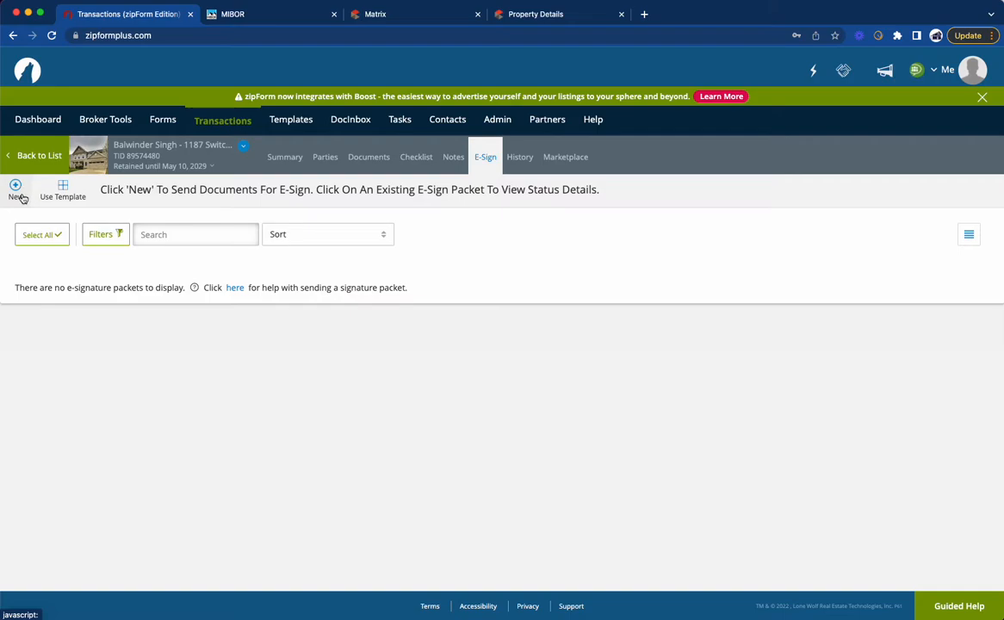
left_click(15, 189)
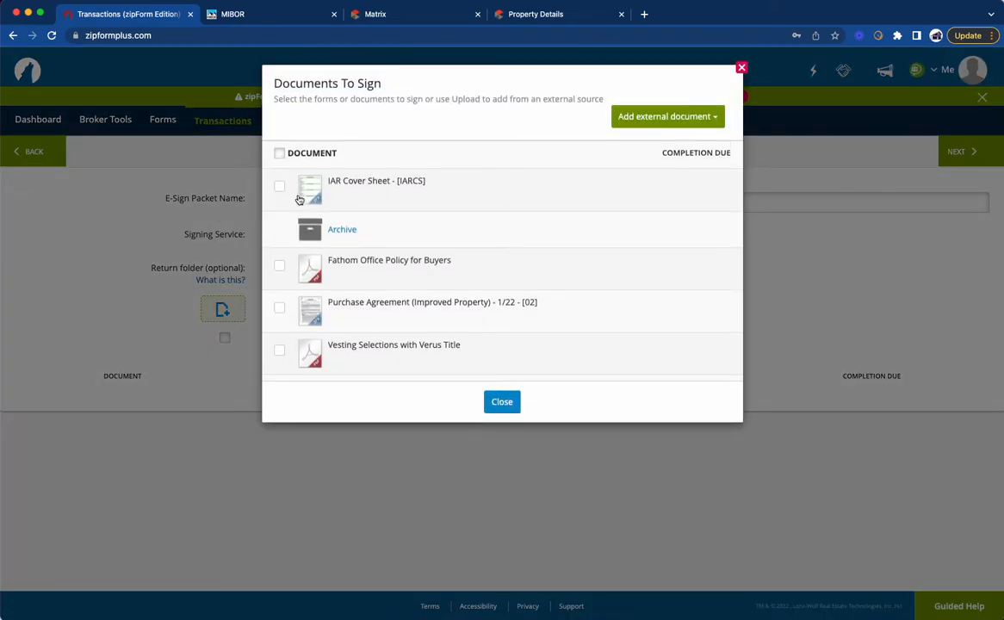
left_click(280, 265)
left_click(280, 308)
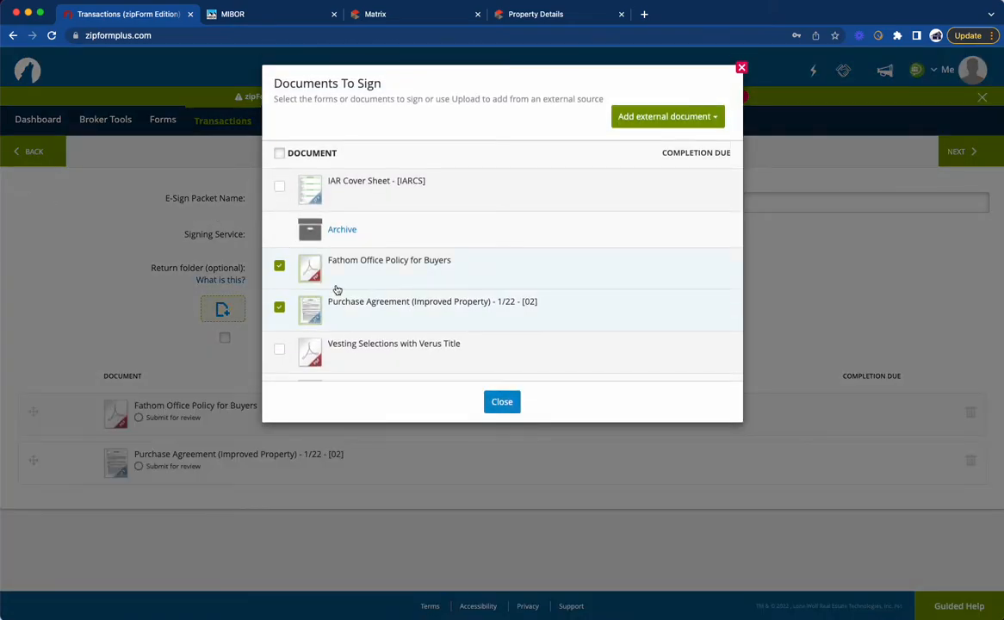
Step: Add the Seller Add, SD and Preapproval documents to the packet, with Seller Add ahead of SD, and finish the document selection
scroll(350, 290, "down", 5)
scroll(351, 289, "down", 5)
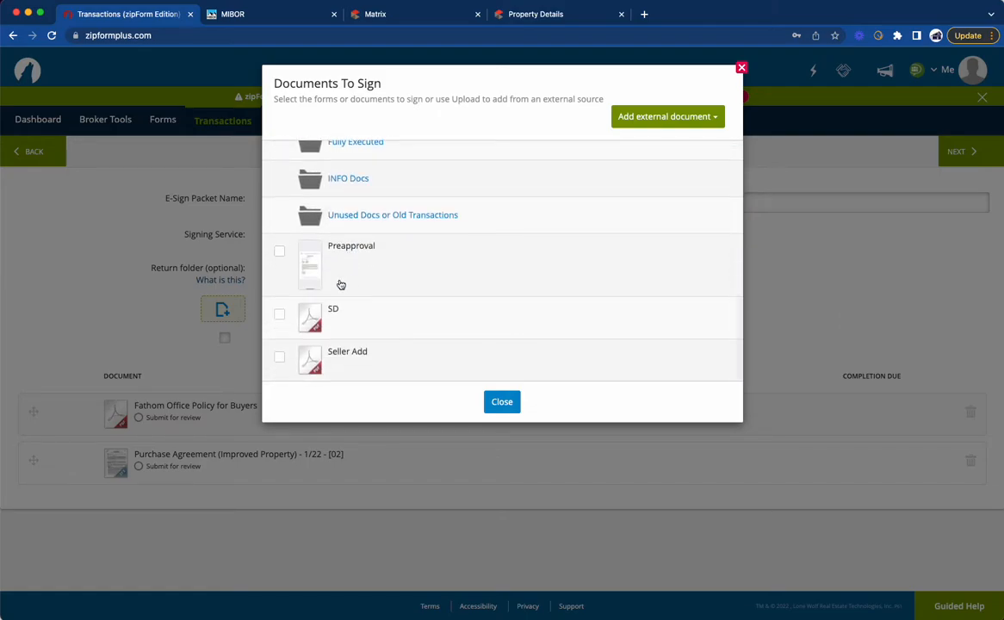
left_click(281, 315)
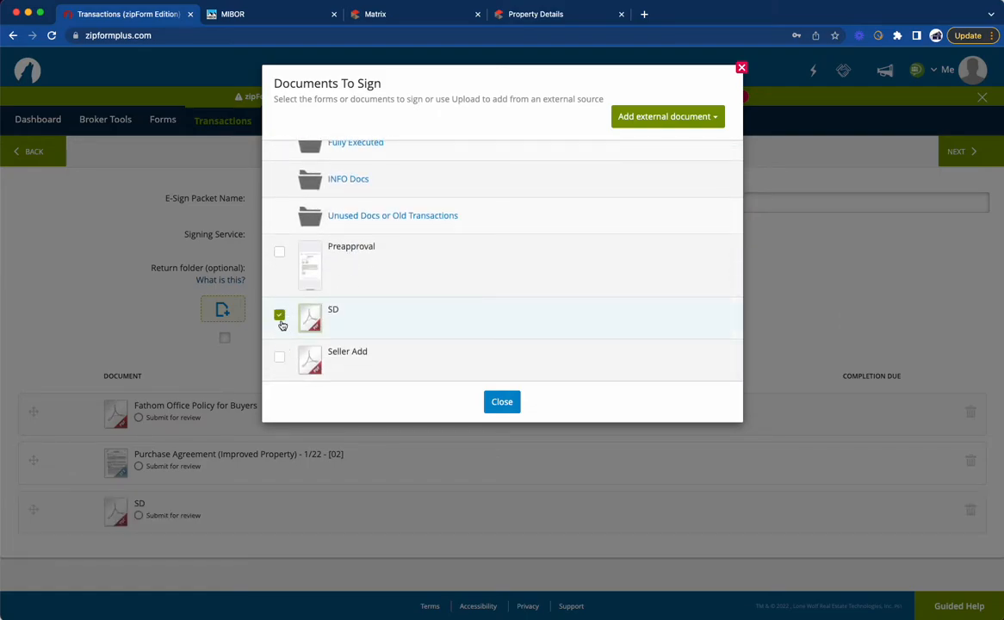
left_click(280, 315)
left_click(280, 355)
left_click(281, 311)
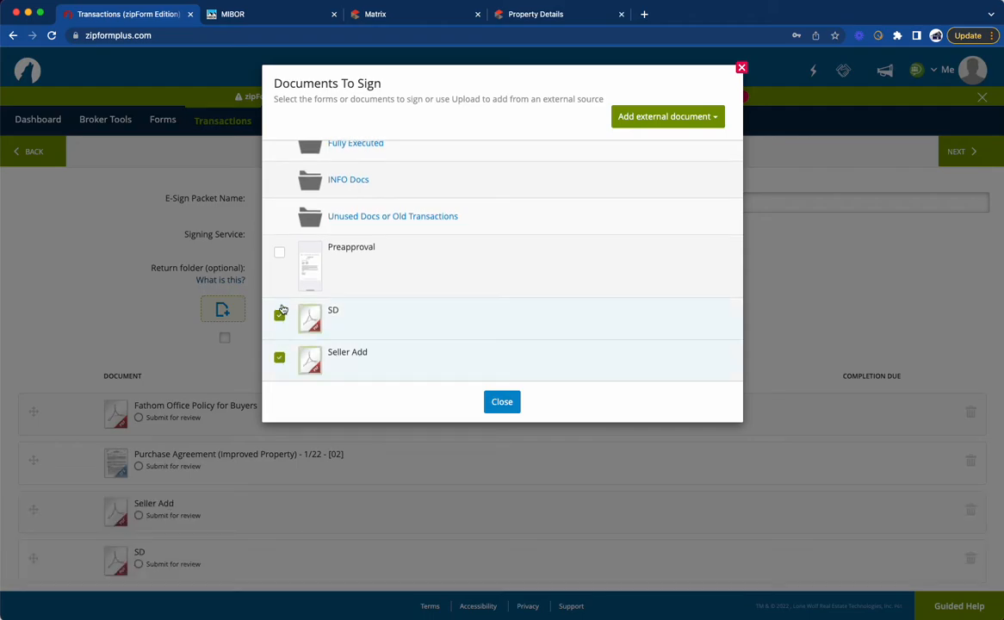
left_click(279, 254)
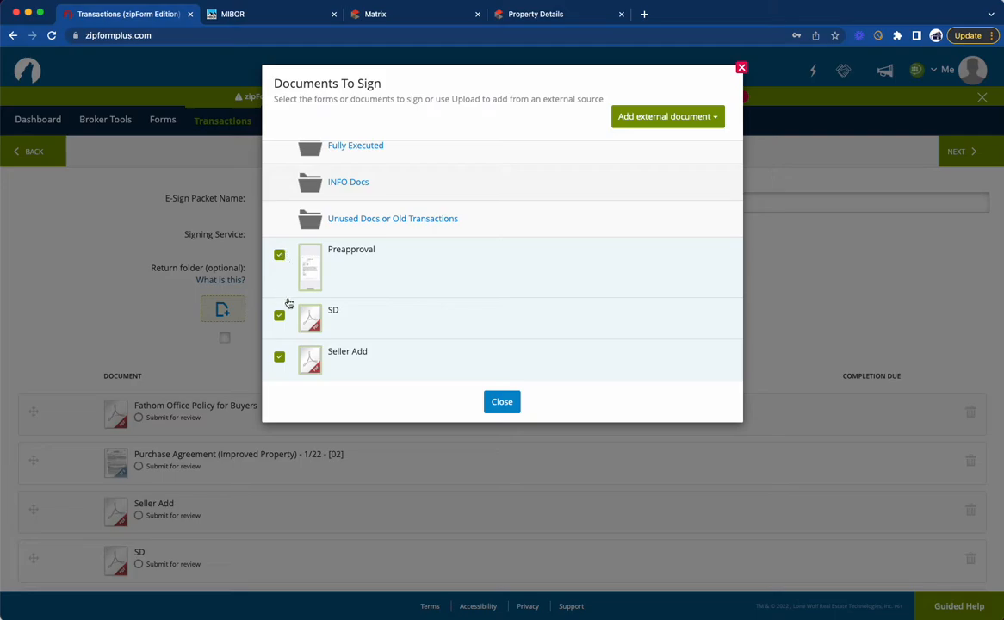
left_click(486, 400)
Step: Review the packet's document list and name the e-sign packet "OFFER on Switchback"
scroll(193, 479, "down", 2)
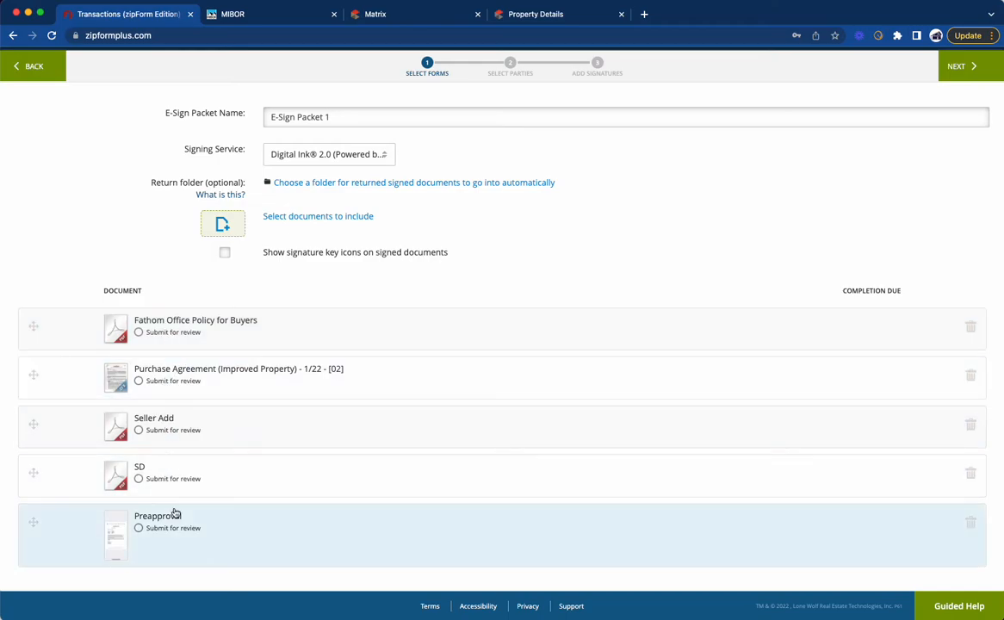
scroll(328, 280, "up", 1)
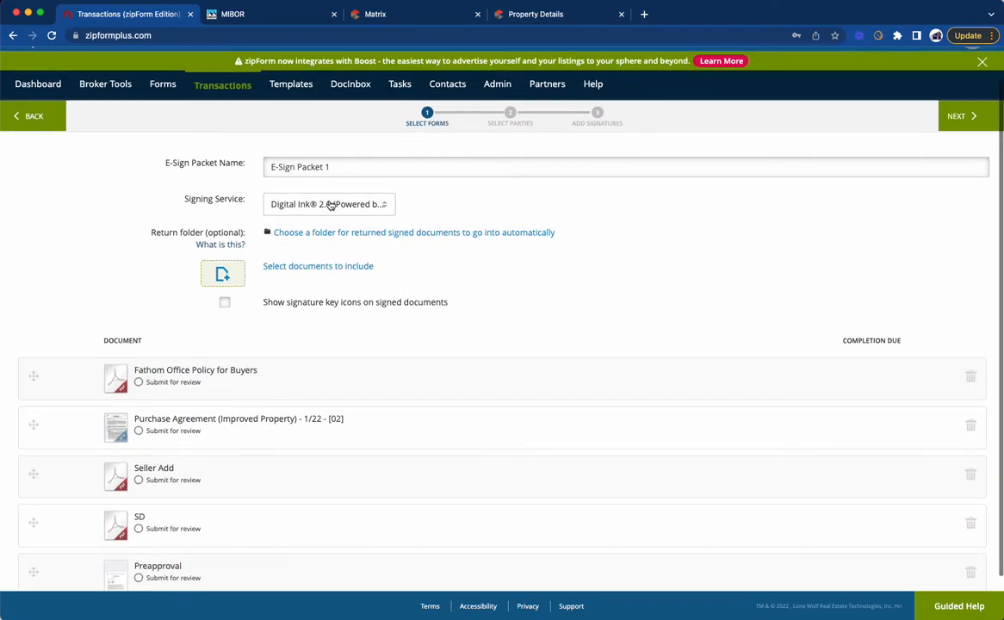
left_click(334, 167)
triple_click(335, 168)
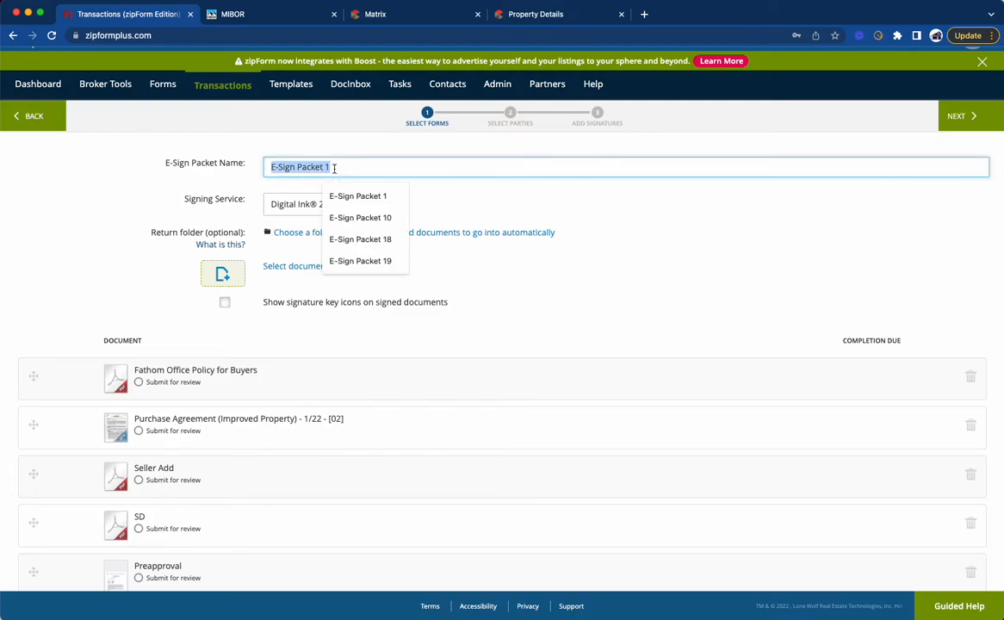
type("OFFER on Switchback")
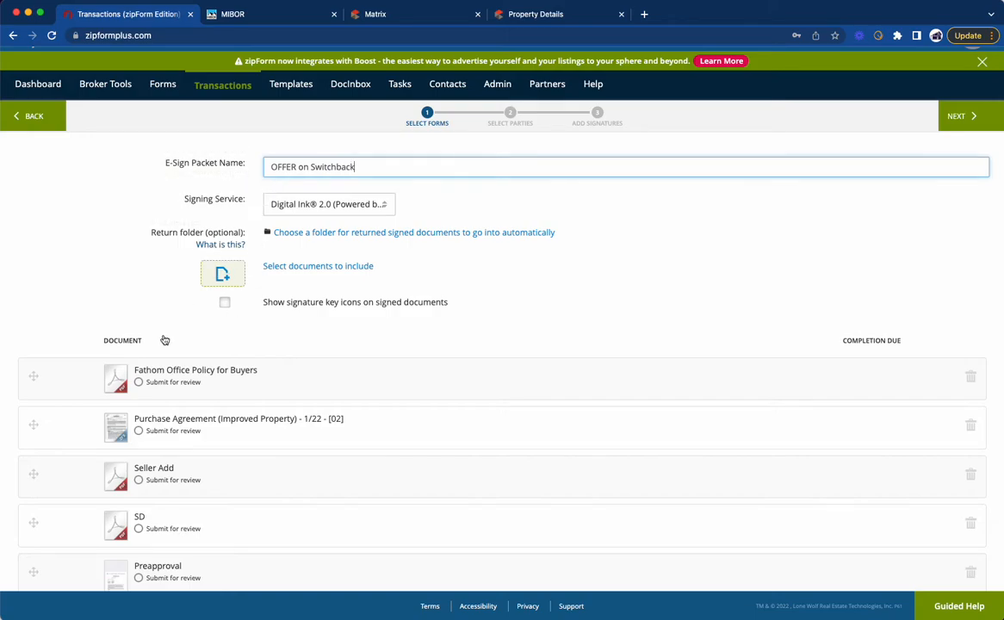
scroll(211, 377, "down", 1)
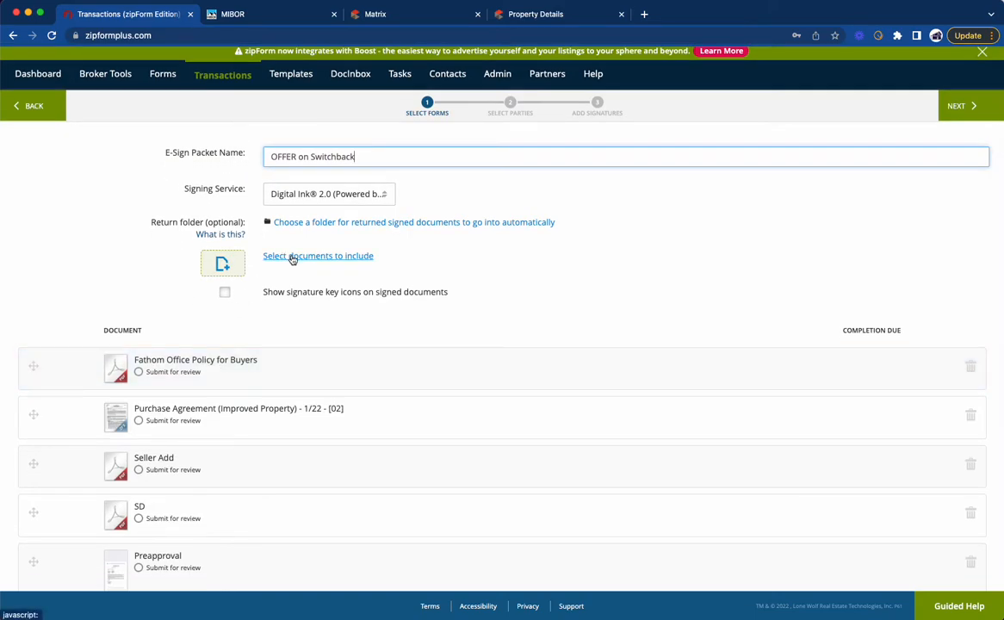
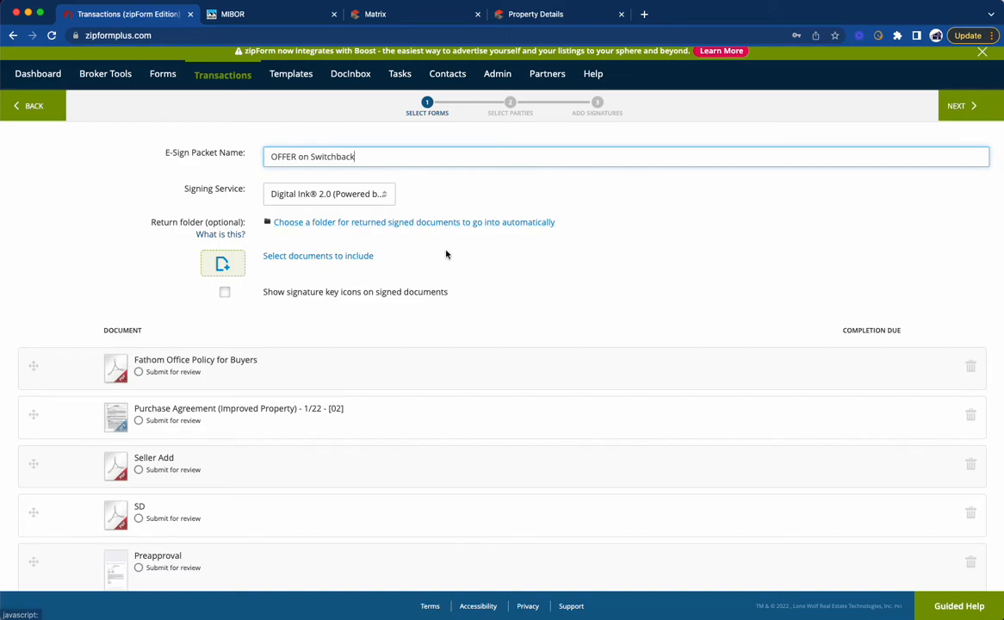
Step: Move on to the packet's party selection and add the Buyer One contact from the transaction parties as the only signer
scroll(448, 250, "up", 1)
scroll(477, 253, "down", 2)
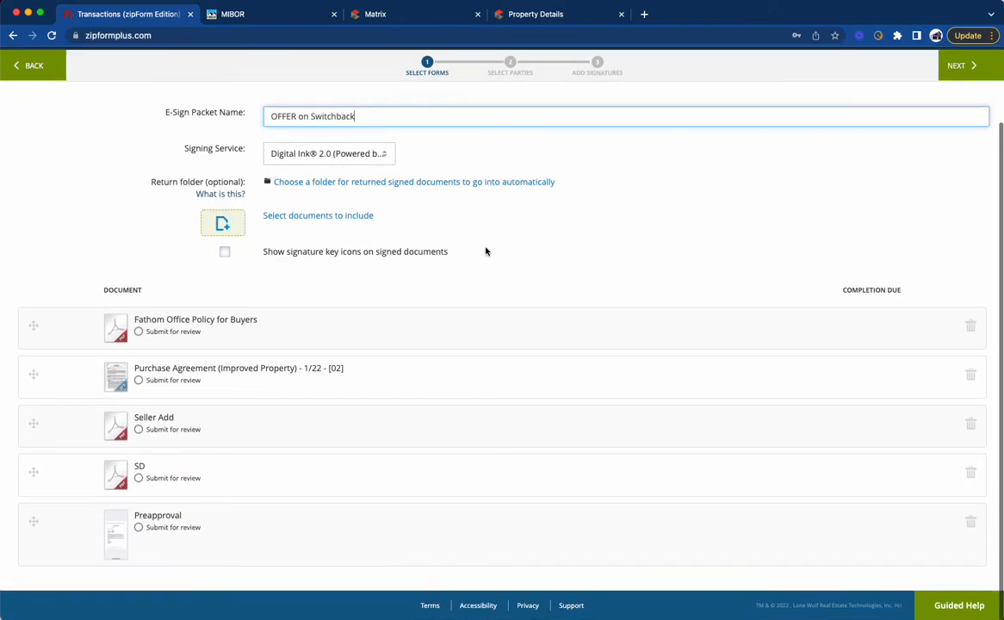
left_click(957, 67)
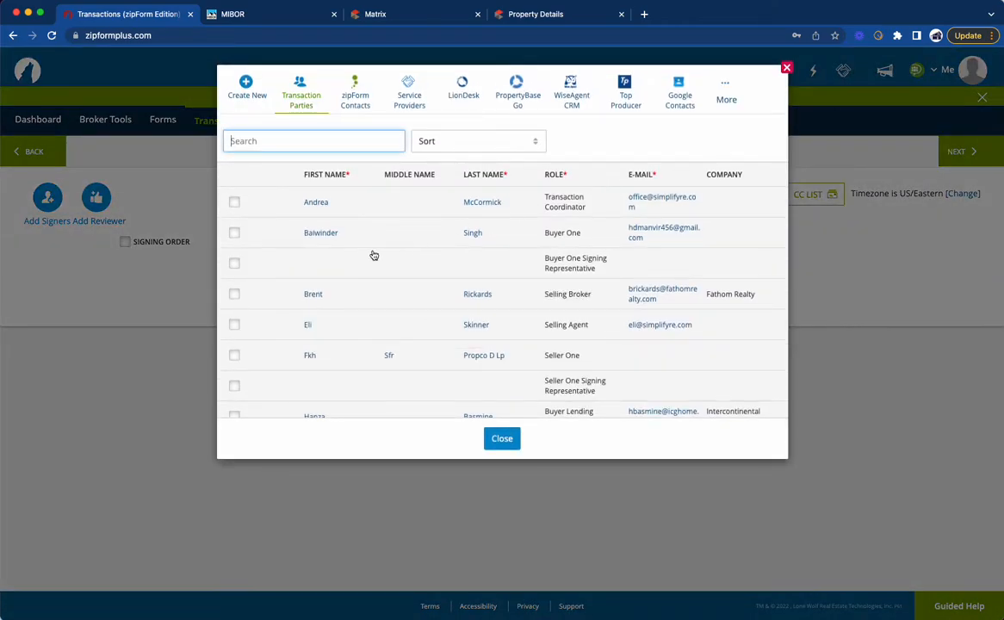
left_click(234, 232)
scroll(319, 247, "down", 3)
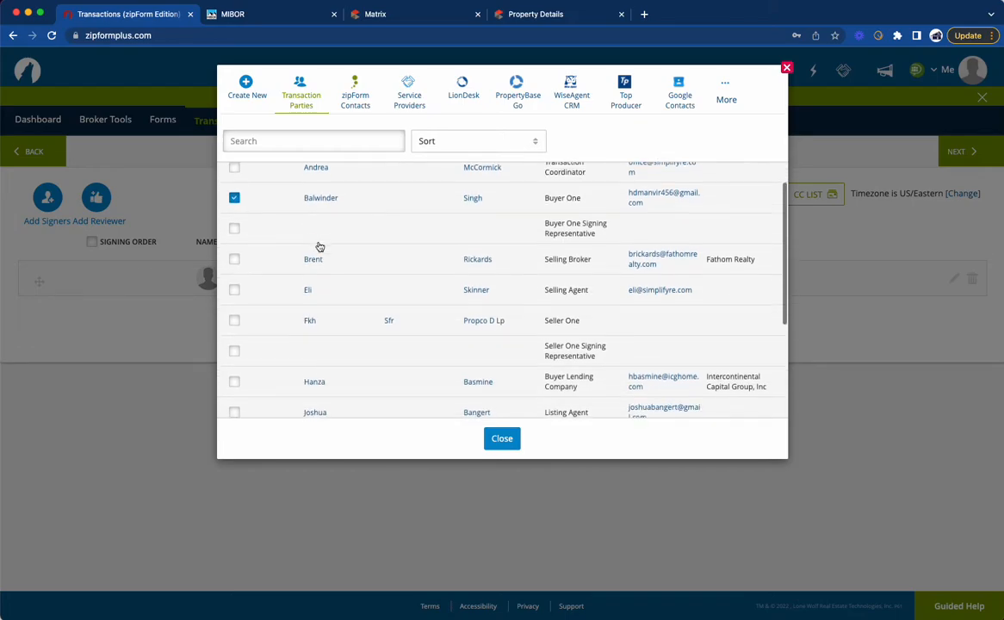
scroll(319, 247, "up", 3)
scroll(318, 247, "down", 2)
scroll(319, 247, "up", 2)
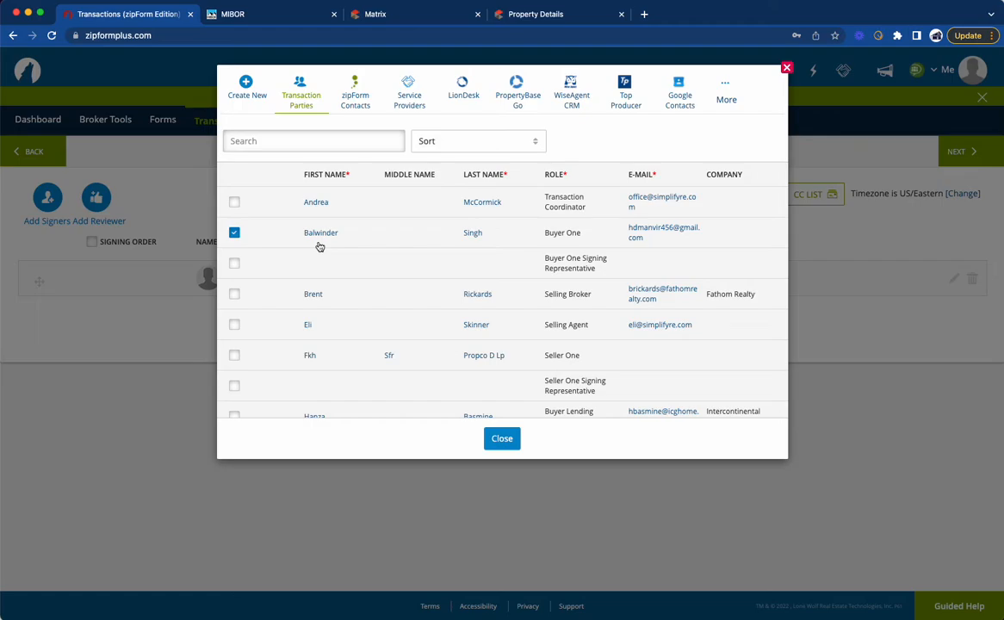
scroll(358, 282, "down", 2)
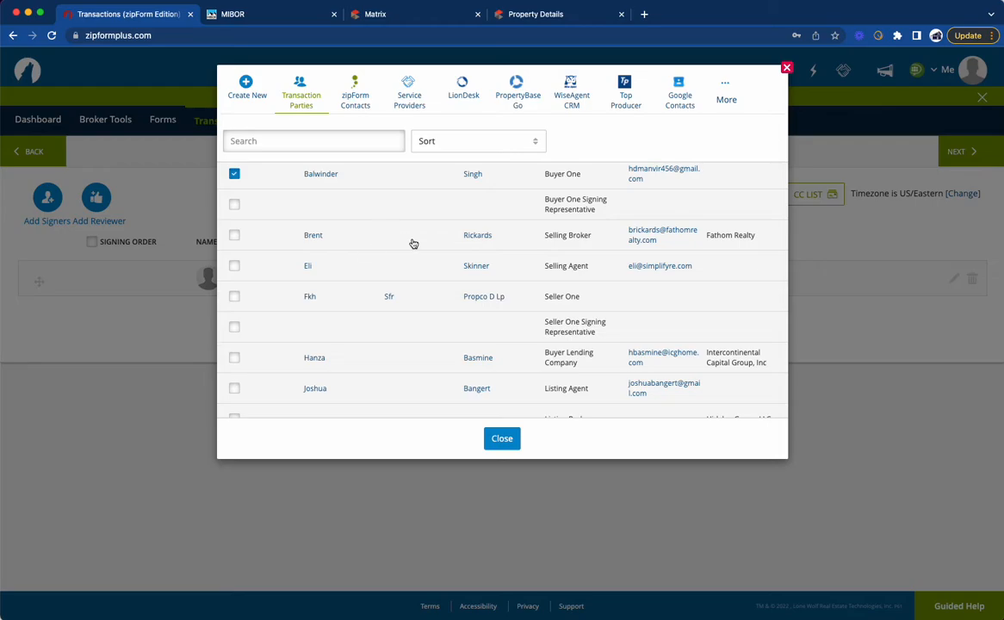
scroll(375, 221, "up", 1)
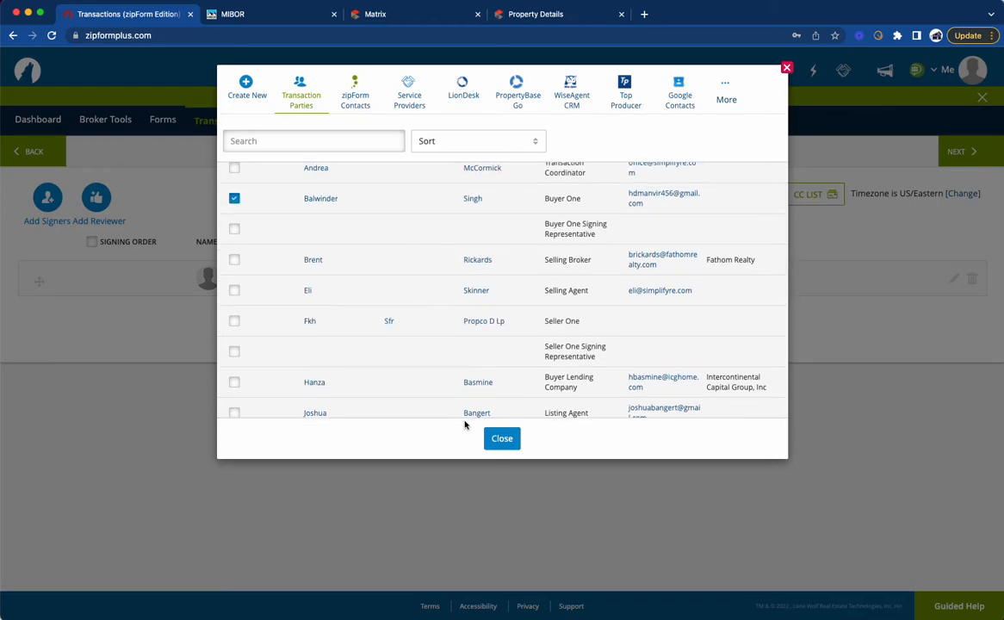
left_click(503, 440)
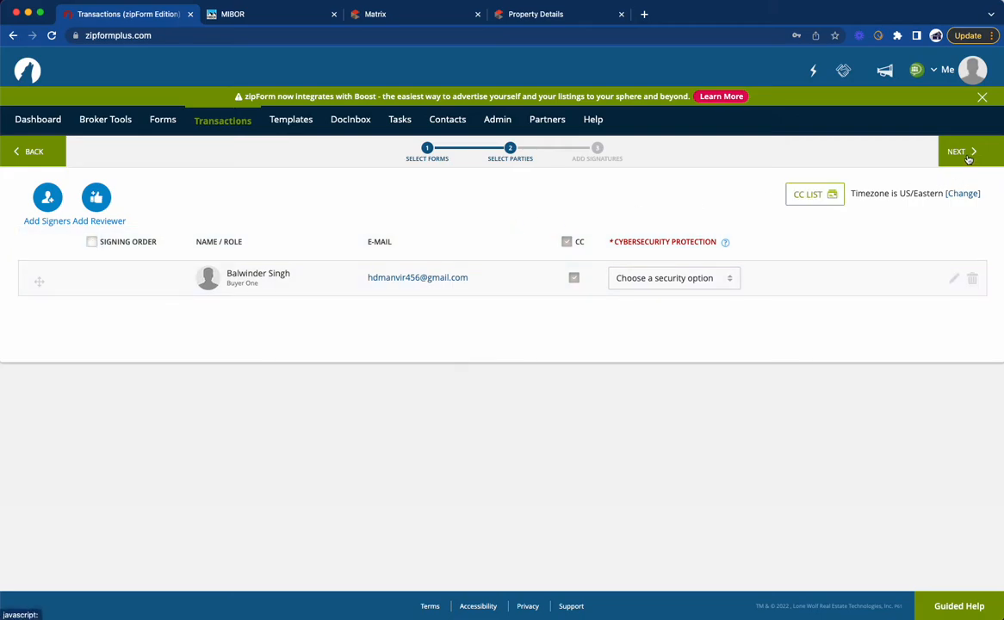
Step: Add the listing agent from the transaction parties to the packet's carbon copy list and save the list
left_click(815, 198)
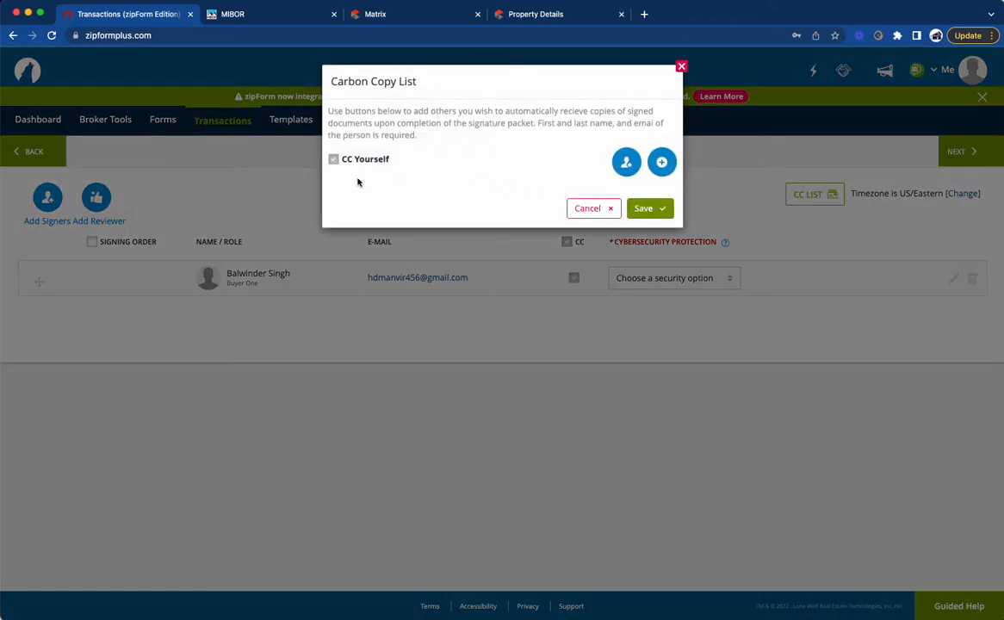
left_click(627, 162)
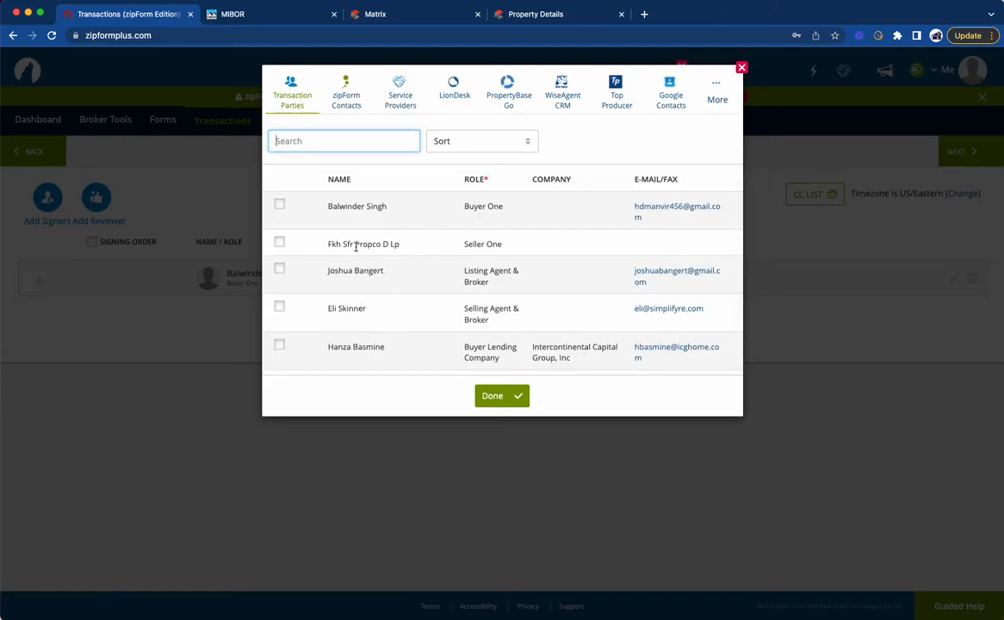
scroll(353, 263, "down", 1)
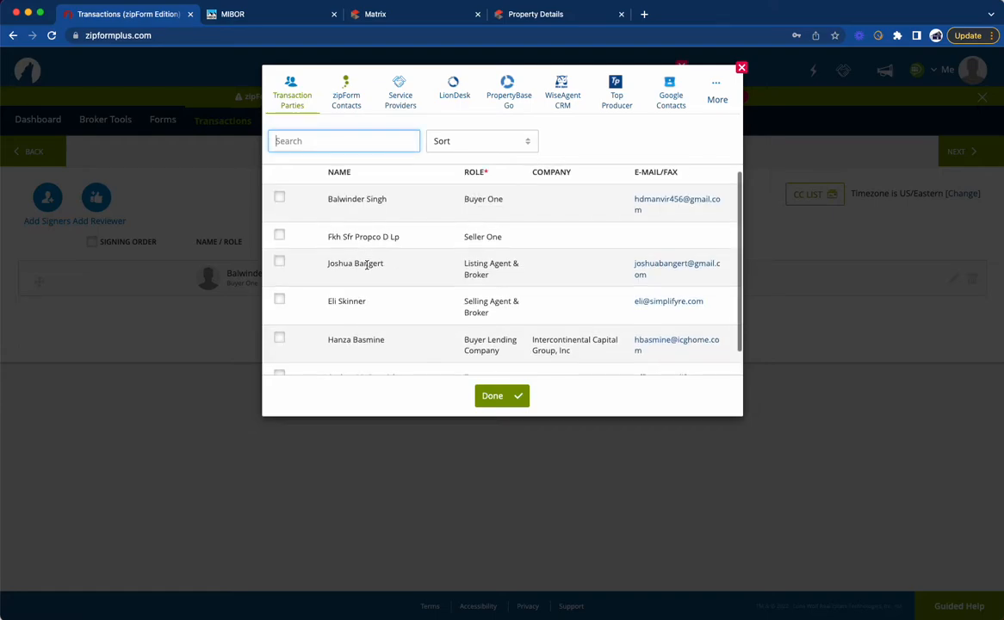
left_click(280, 259)
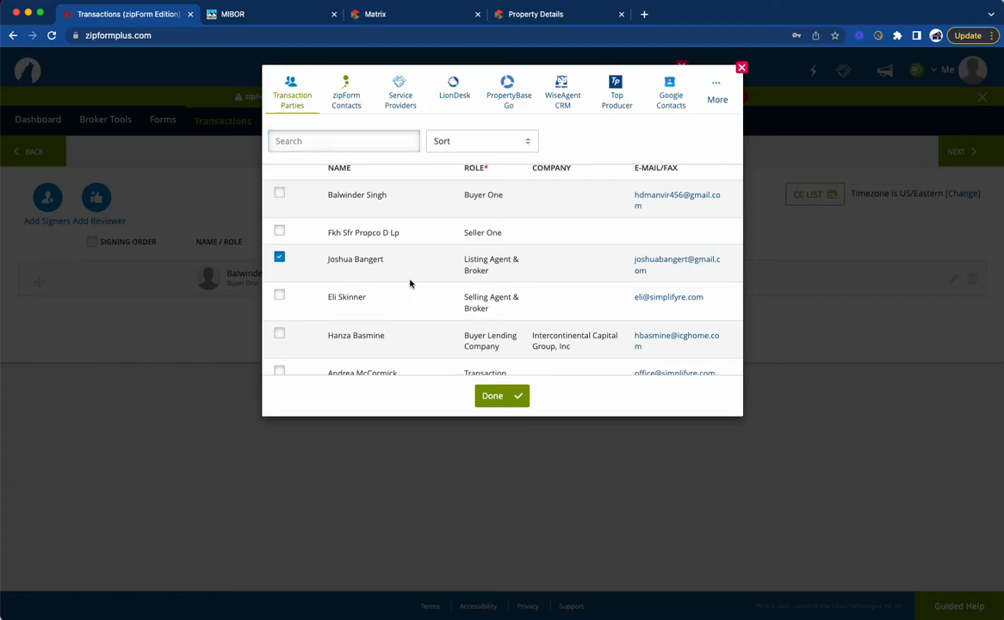
left_click(493, 397)
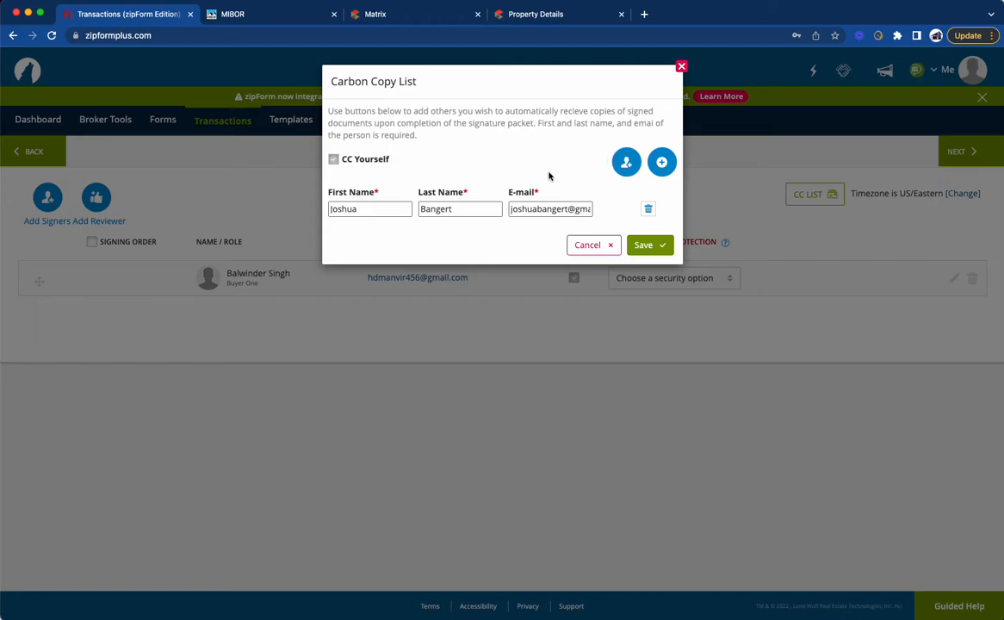
left_click(646, 245)
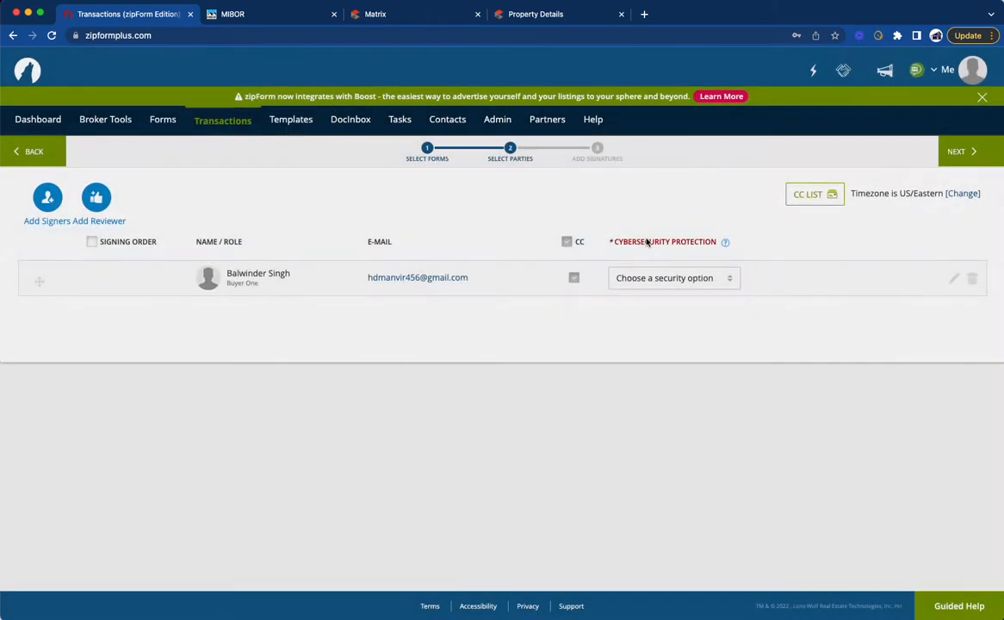
Step: Proceed from party selection to the signature design stage of the OFFER on Switchback packet
left_click(954, 160)
left_click(962, 154)
left_click(964, 161)
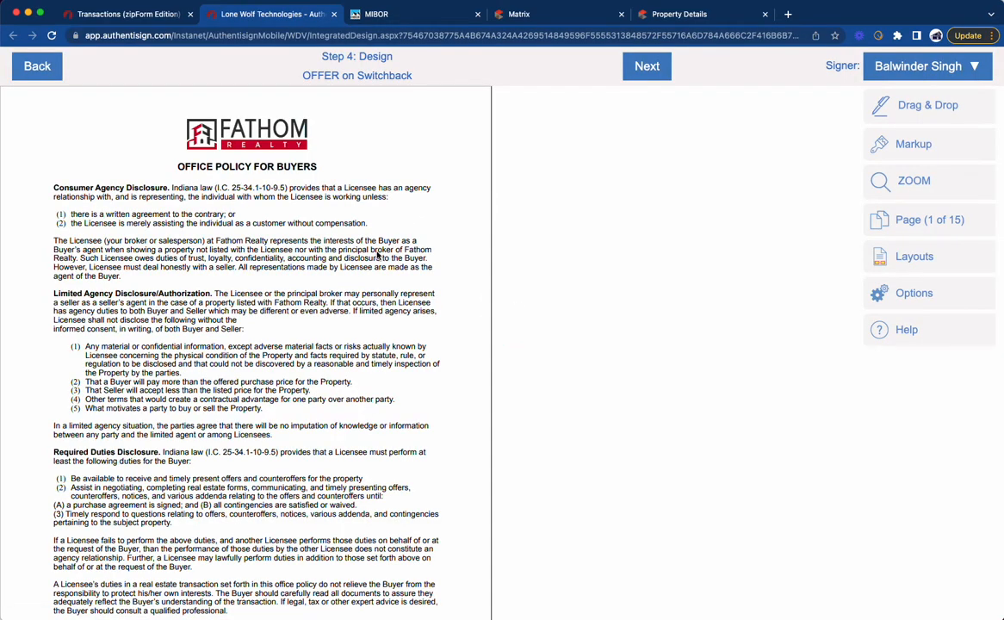
Step: Place the buyer's signature, printed name and date fields in the first buyer's acknowledgement block of the Office Policy for Buyers
scroll(376, 254, "down", 8)
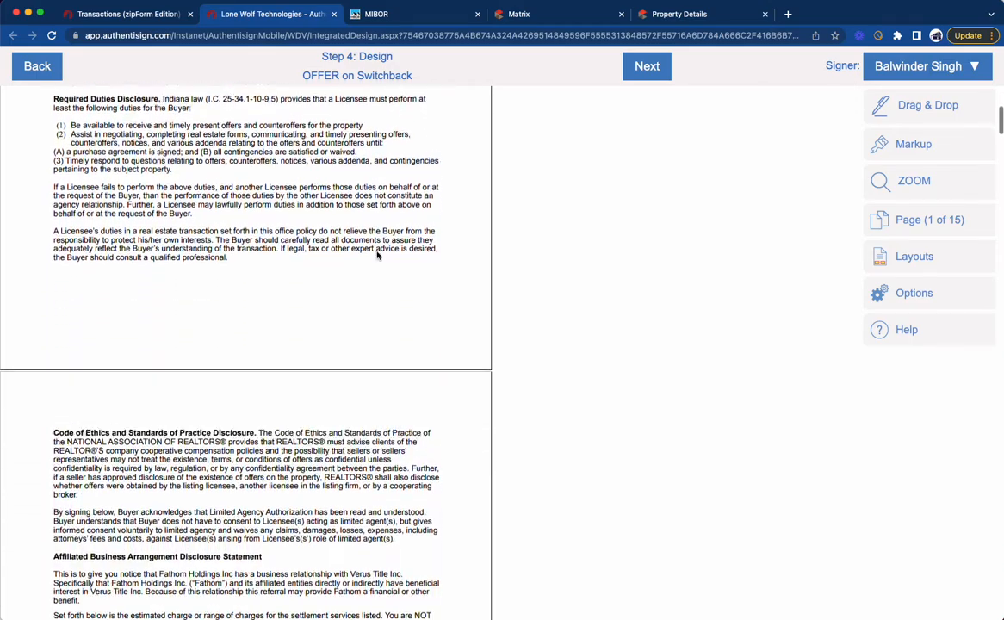
scroll(376, 255, "up", 4)
scroll(376, 254, "up", 2)
scroll(377, 254, "down", 10)
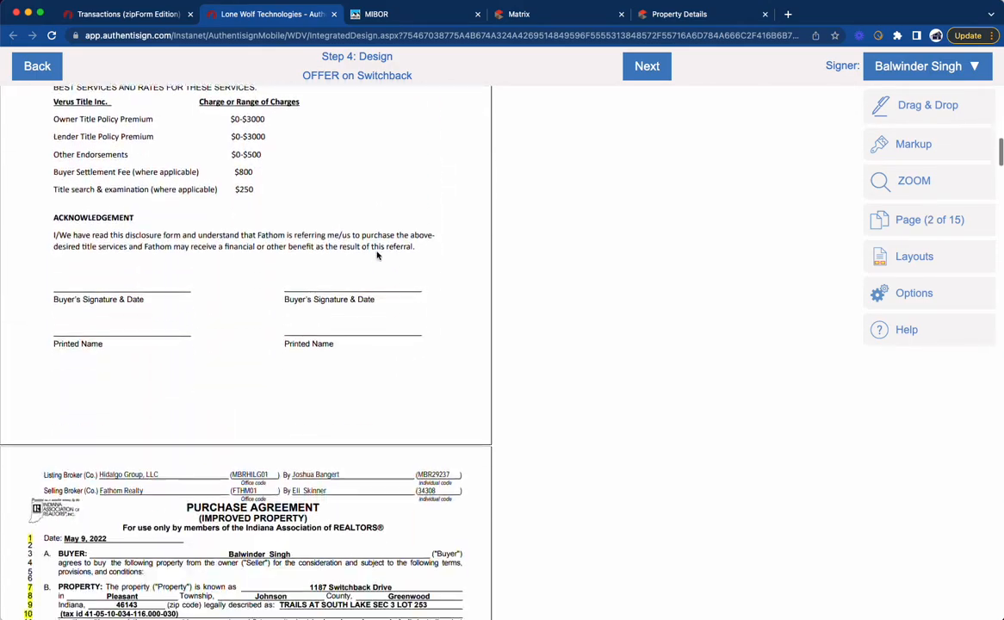
left_click(929, 67)
left_click(841, 92)
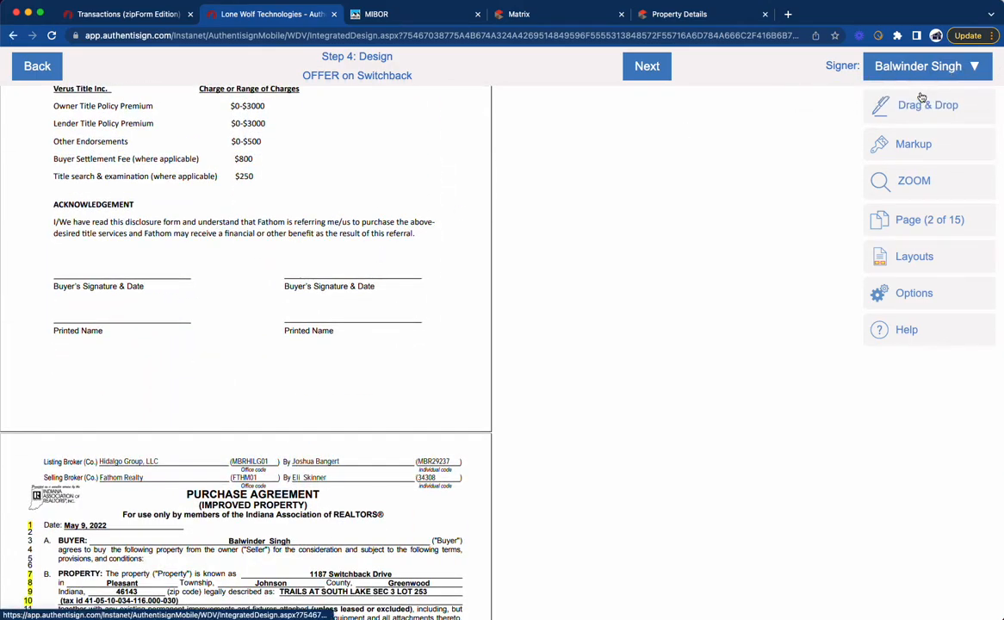
left_click(923, 106)
mouse_move(692, 107)
left_mouse_down()
mouse_move(249, 267)
mouse_move(78, 224)
left_mouse_up()
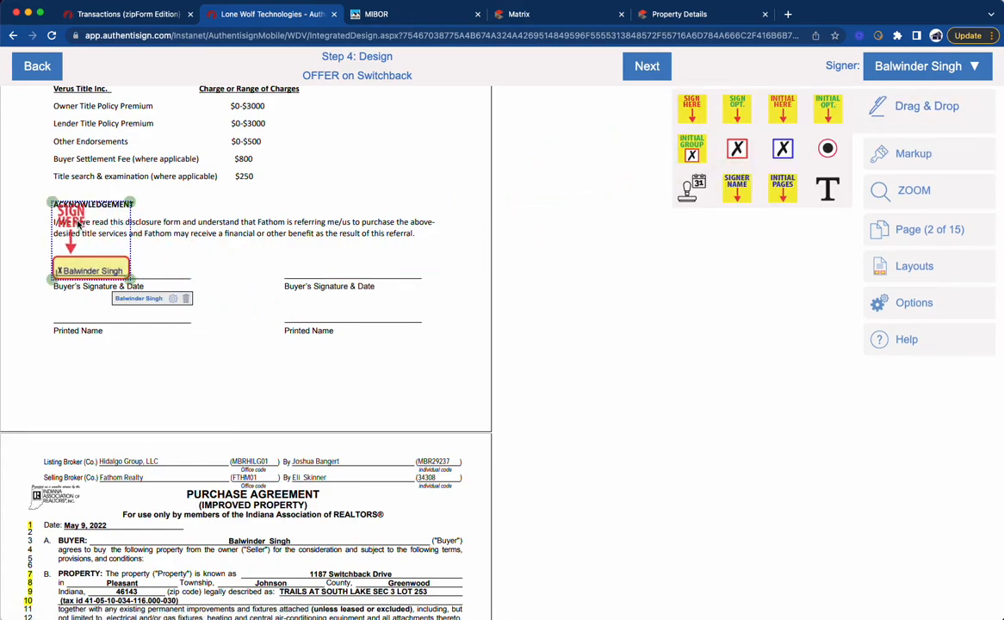
mouse_move(686, 184)
left_mouse_down()
mouse_move(213, 243)
mouse_move(75, 302)
mouse_move(69, 328)
left_mouse_up()
mouse_move(687, 183)
left_mouse_down()
mouse_move(168, 274)
mouse_move(167, 291)
left_mouse_up()
Step: Review page 1 of the Purchase Agreement, covering the buyer, property, inclusions, price and earnest money terms
scroll(266, 265, "down", 5)
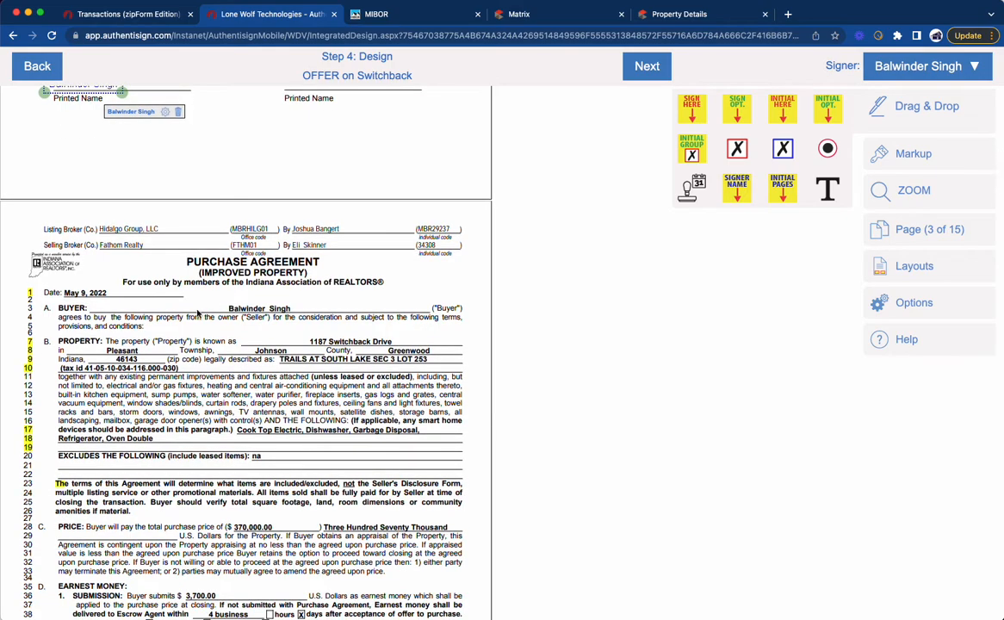
scroll(302, 347, "down", 2)
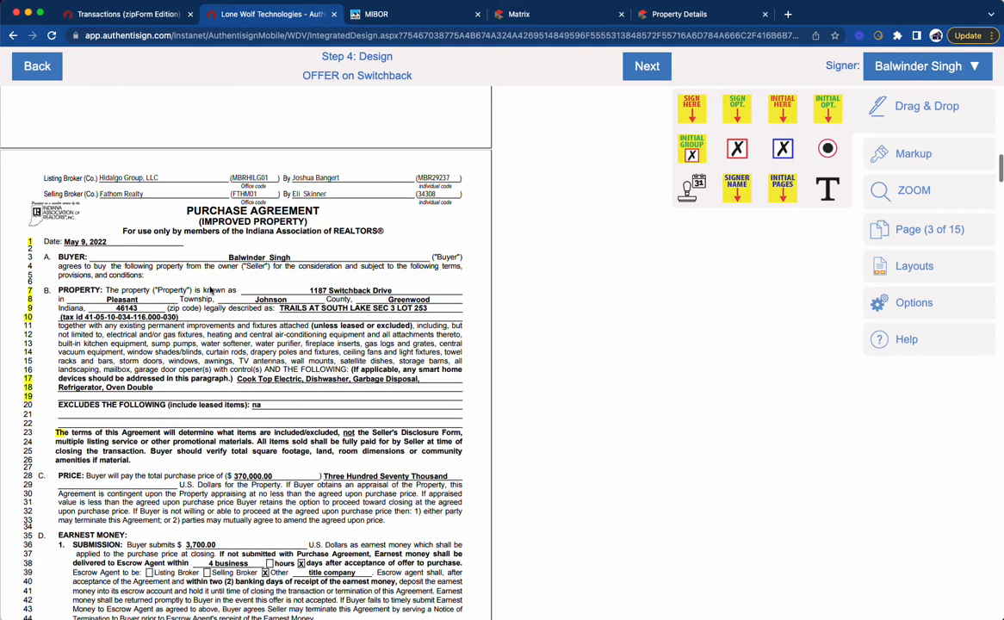
scroll(205, 267, "down", 2)
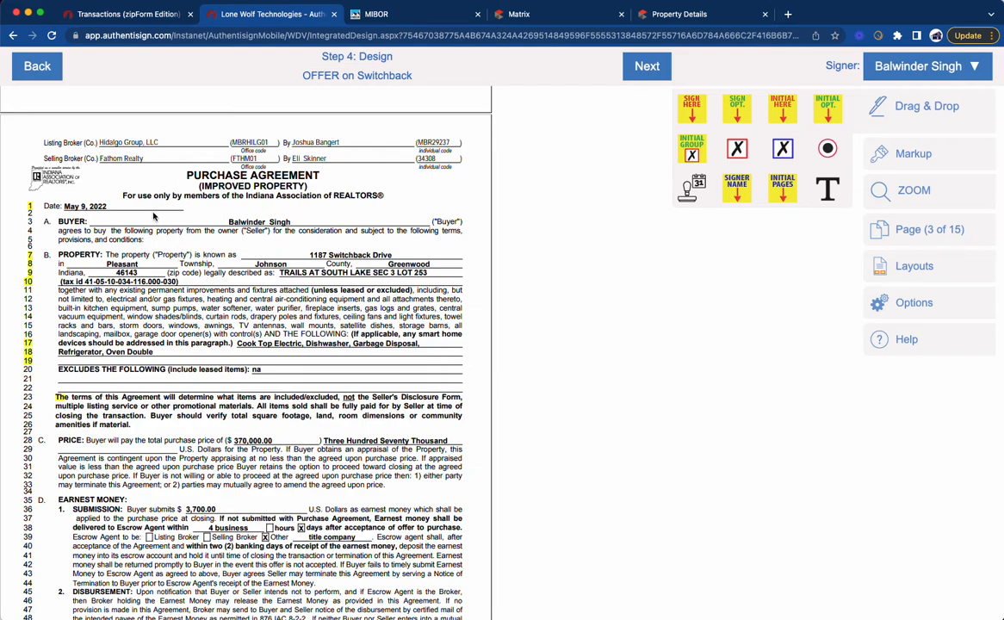
scroll(171, 247, "down", 1)
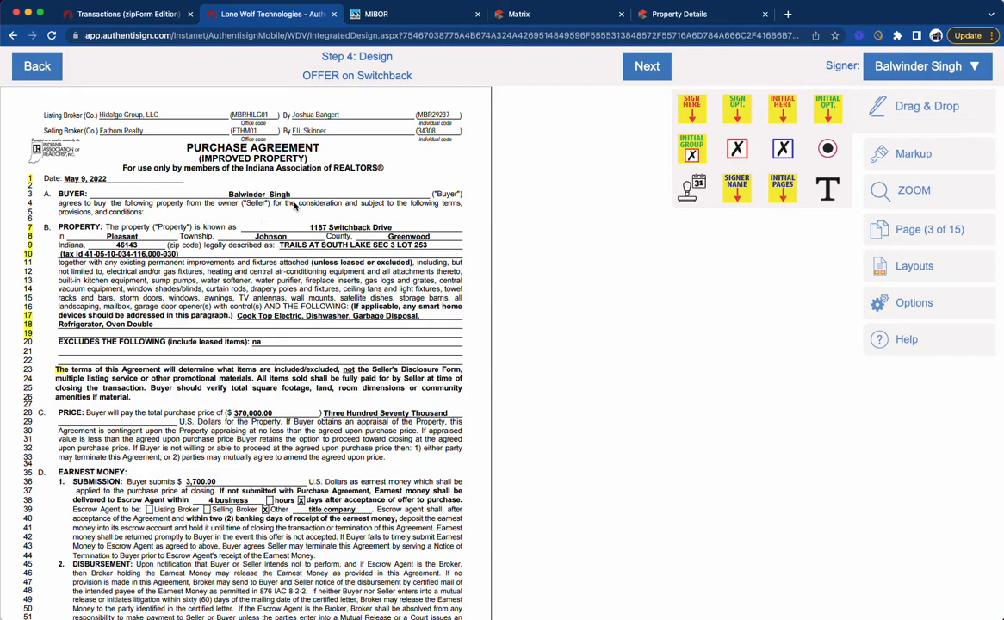
scroll(284, 223, "down", 1)
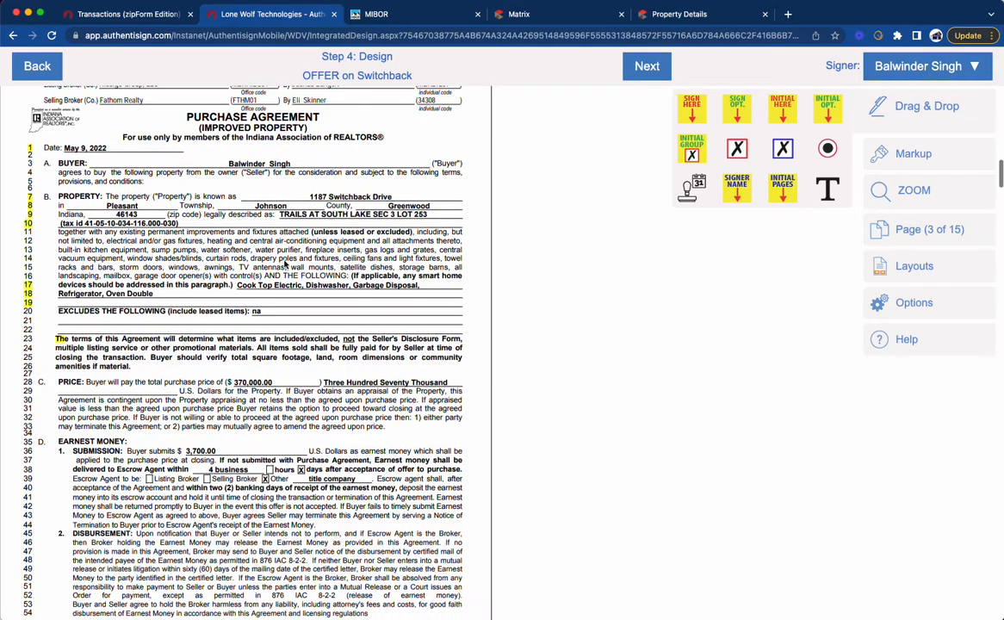
scroll(261, 306, "down", 1)
scroll(283, 335, "down", 3)
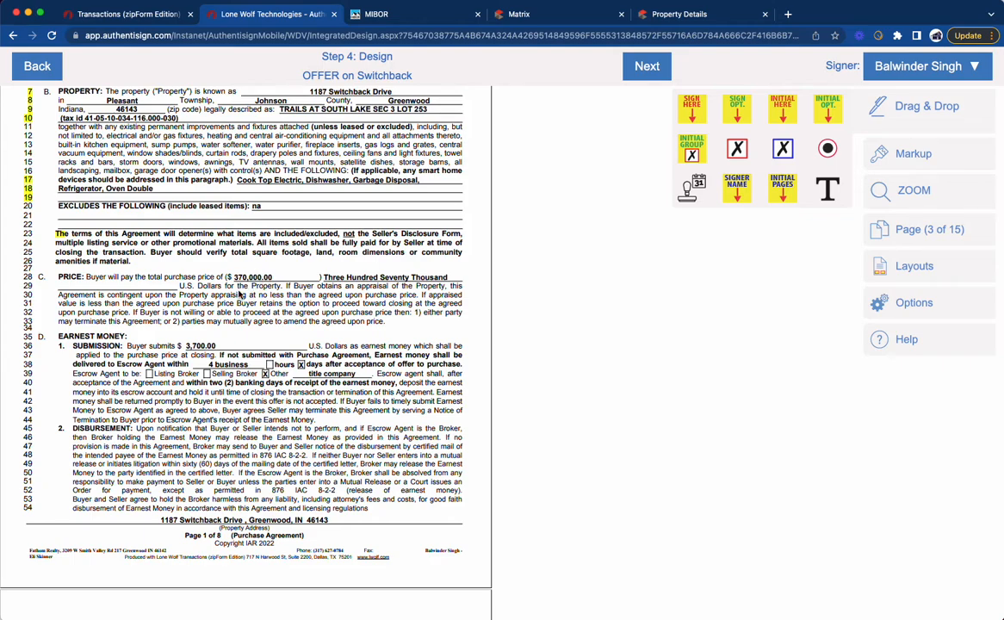
scroll(227, 317, "down", 1)
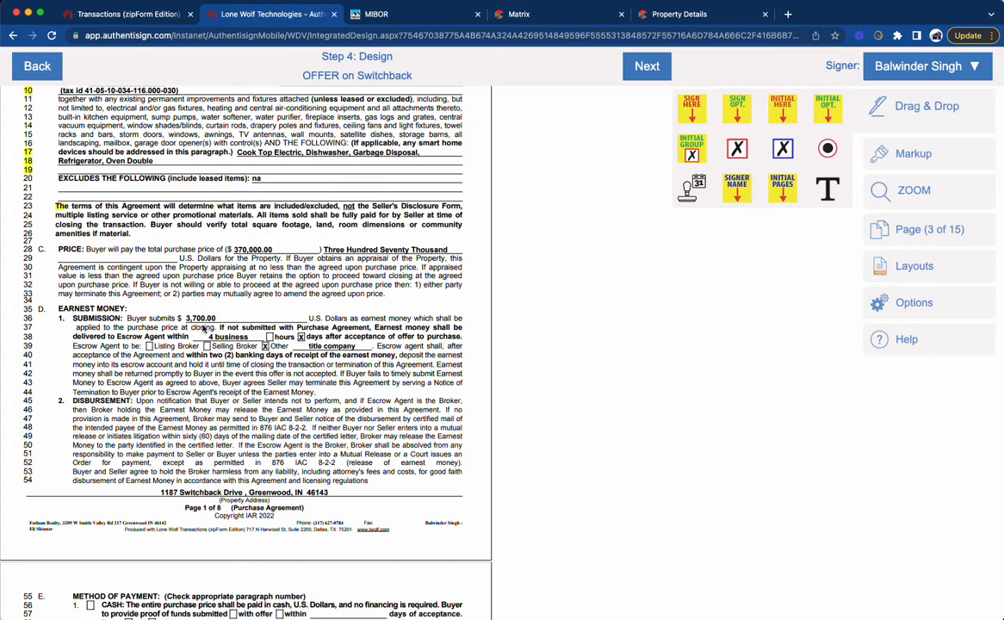
Step: Review page 2 of the Purchase Agreement, covering the method of payment, financing deadlines, closing terms and possession
scroll(320, 353, "down", 10)
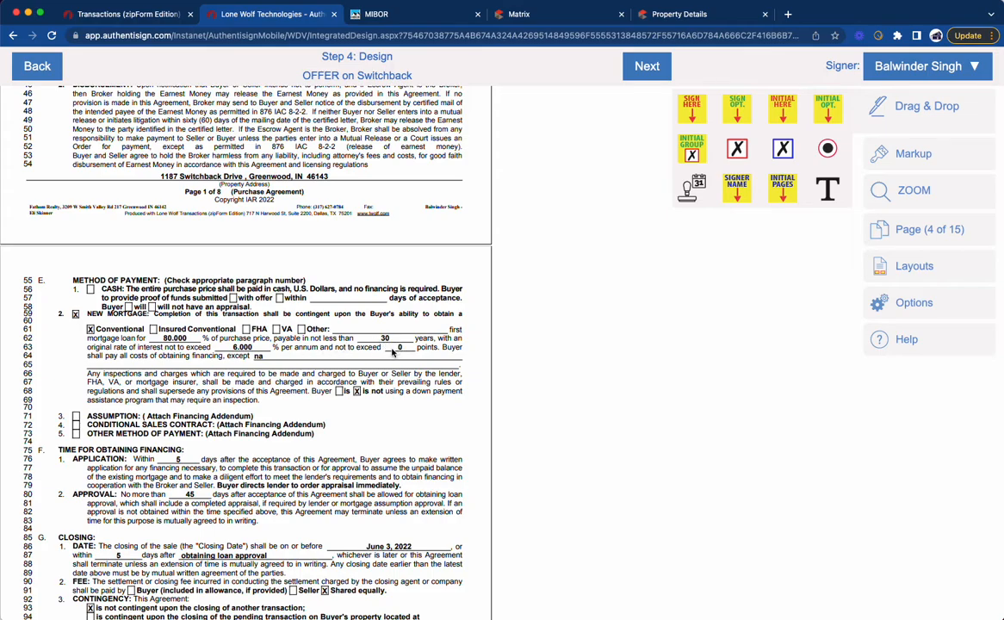
scroll(274, 360, "down", 4)
scroll(232, 362, "down", 1)
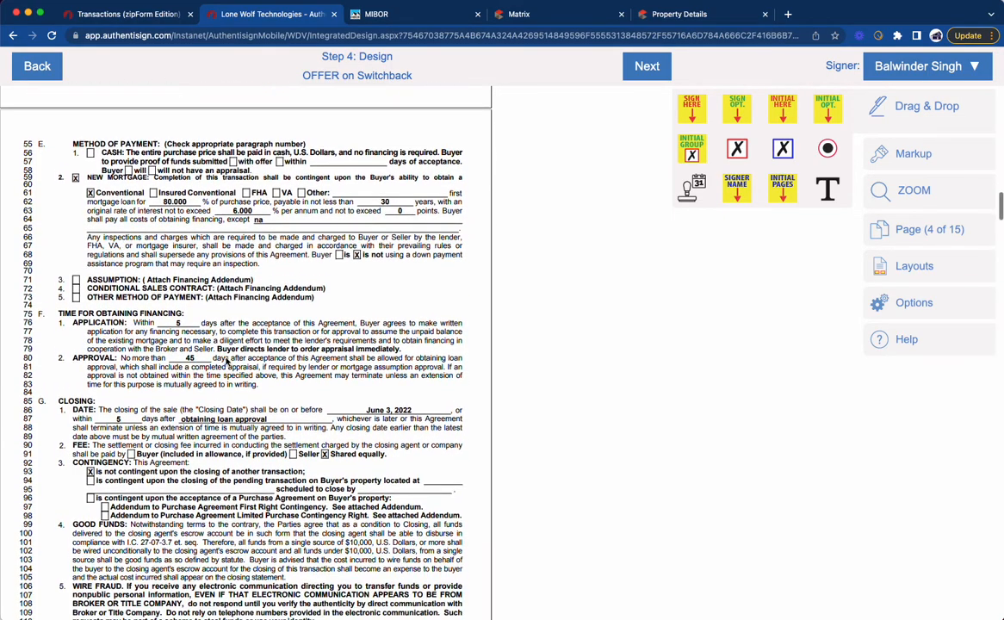
scroll(233, 361, "down", 3)
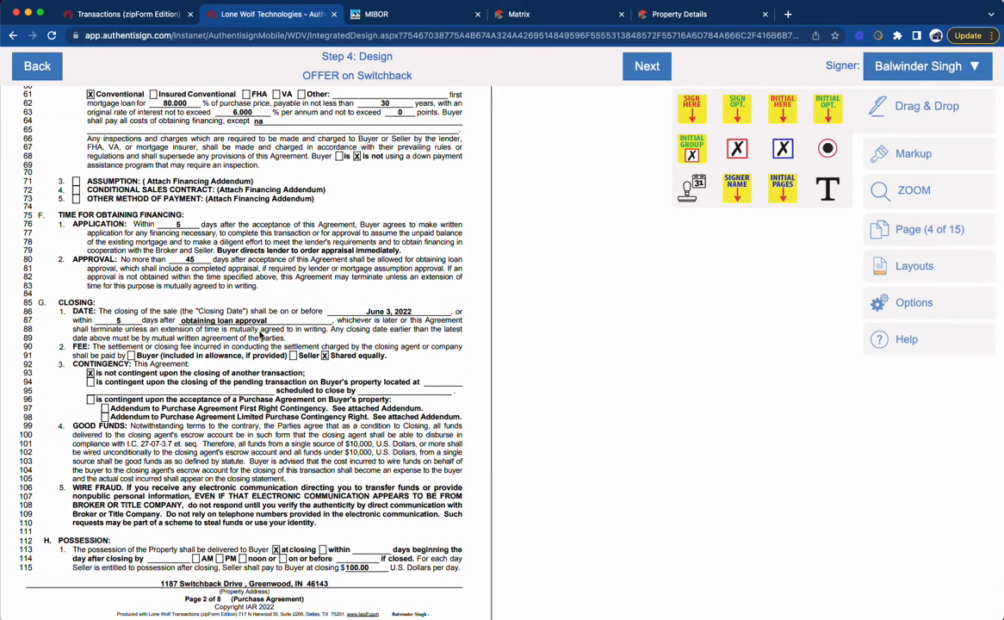
scroll(217, 333, "down", 2)
scroll(217, 335, "down", 1)
scroll(300, 315, "down", 4)
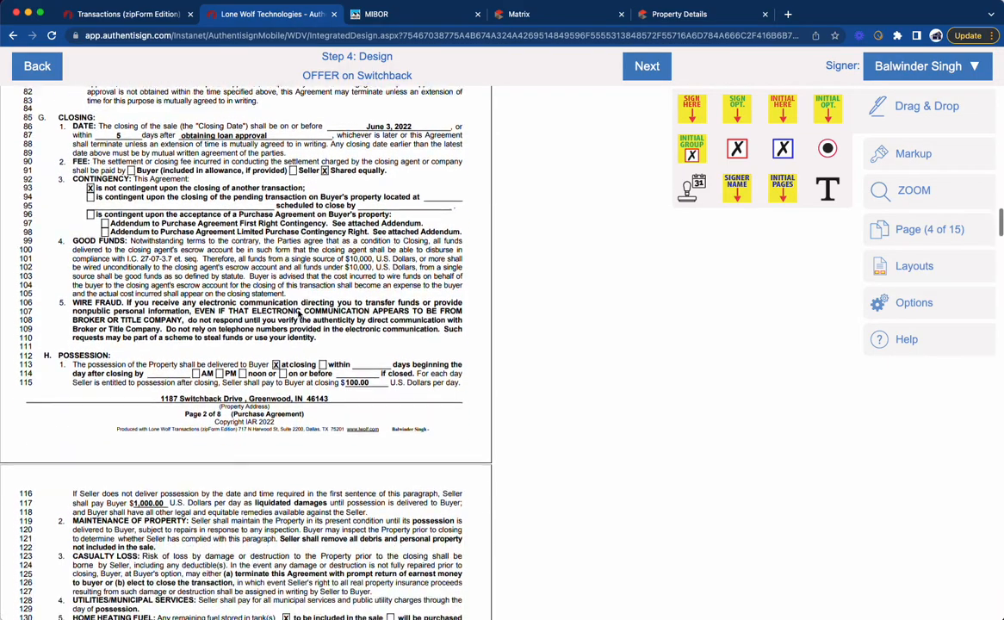
scroll(300, 314, "down", 3)
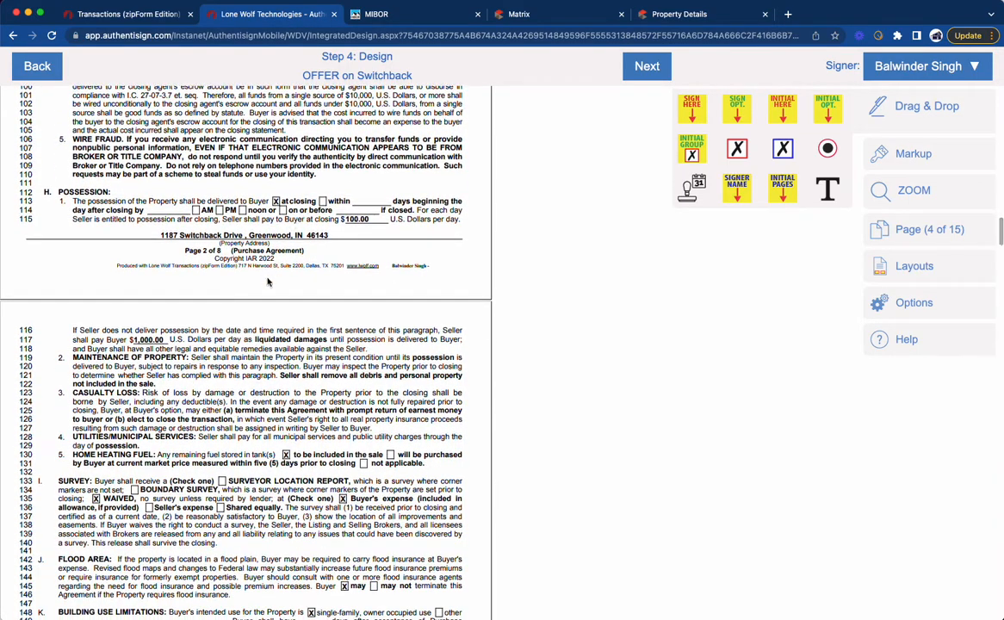
Step: Review pages 3 to 8 of the Purchase Agreement, from possession, survey and inspection terms through offer expiration and the buyer's signature block
scroll(283, 342, "down", 1)
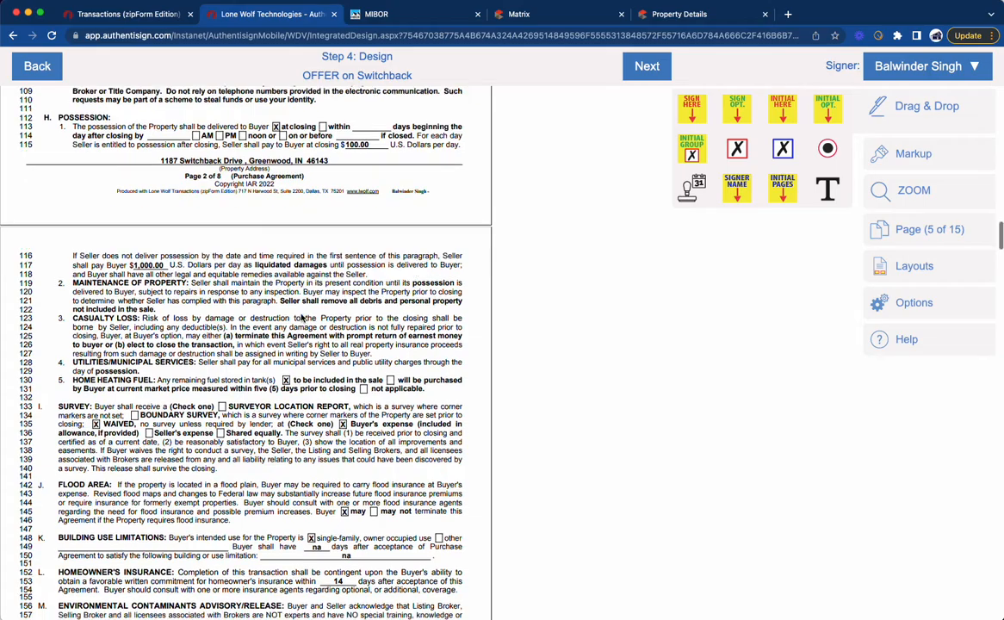
scroll(330, 317, "down", 4)
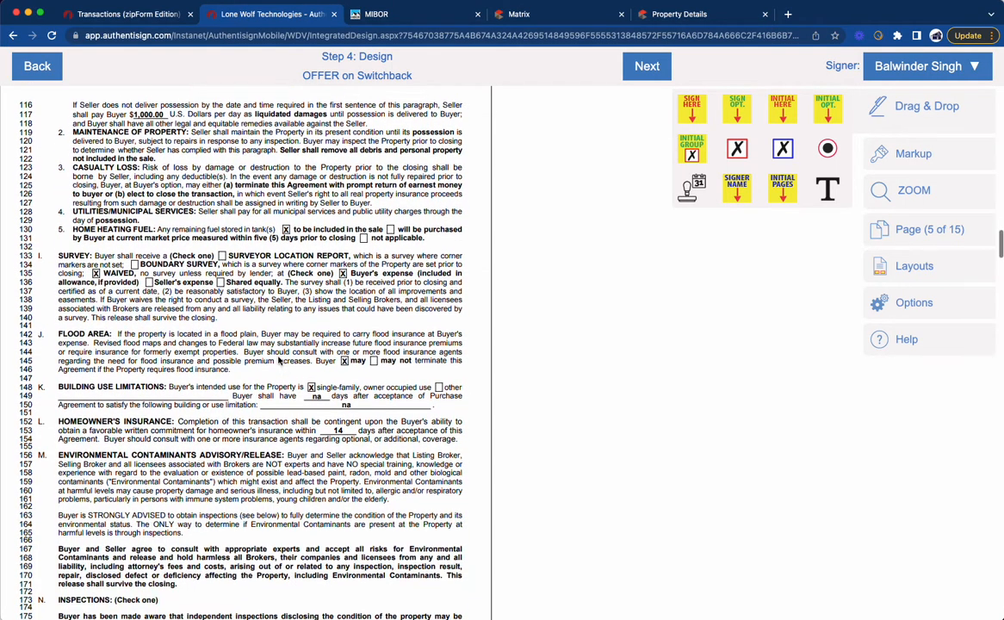
scroll(326, 339, "down", 15)
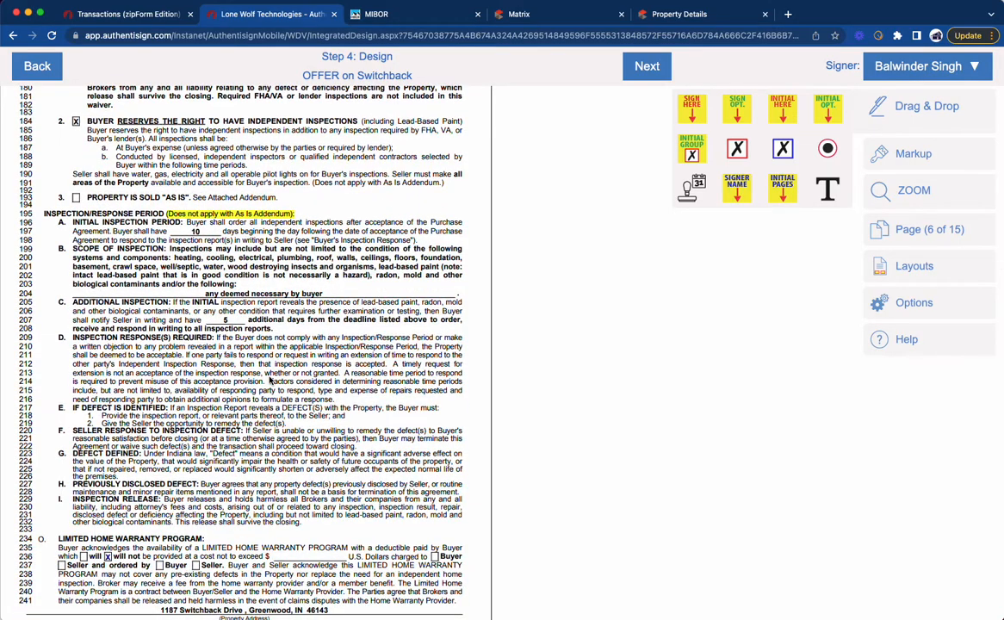
scroll(222, 268, "down", 12)
scroll(270, 380, "down", 5)
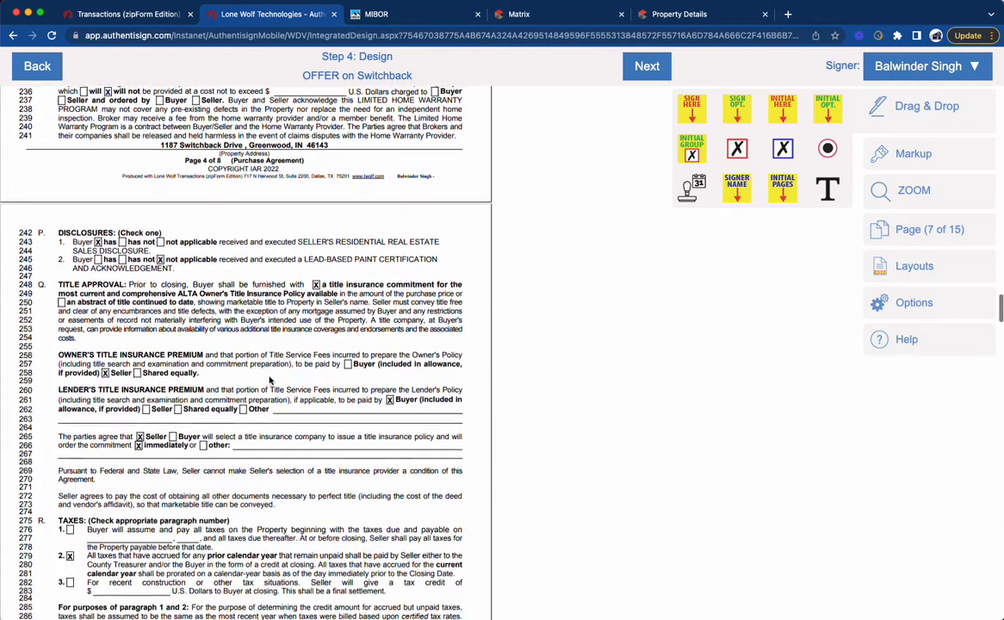
scroll(341, 316, "down", 10)
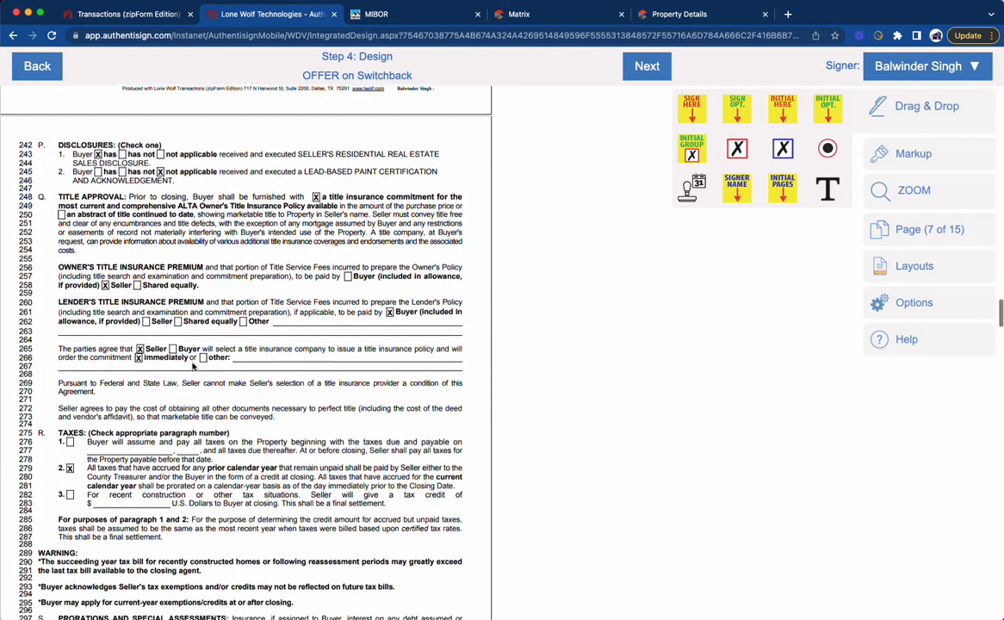
scroll(216, 329, "down", 12)
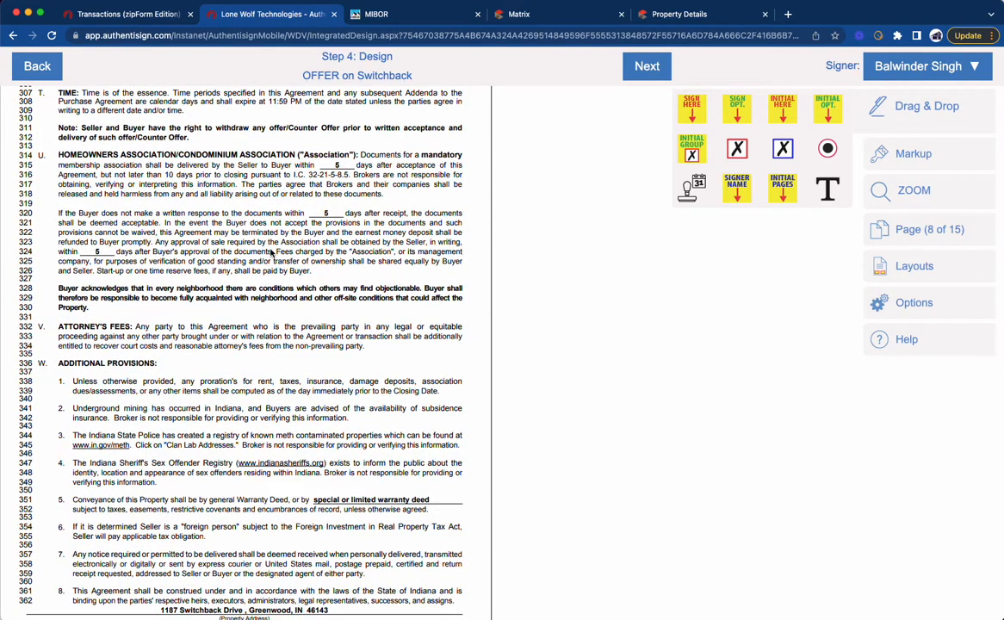
scroll(264, 280, "down", 7)
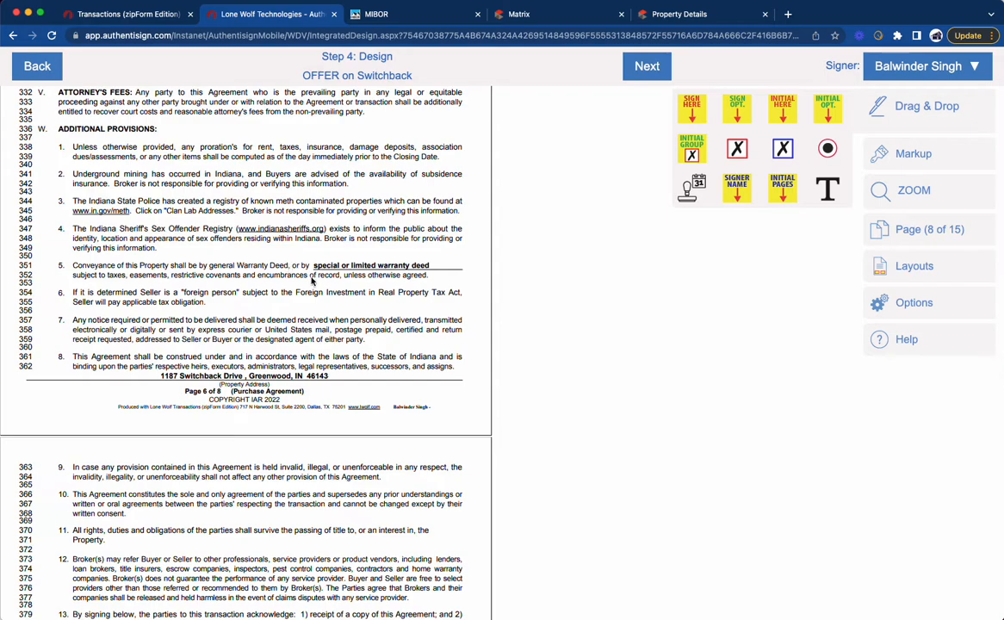
scroll(379, 297, "down", 14)
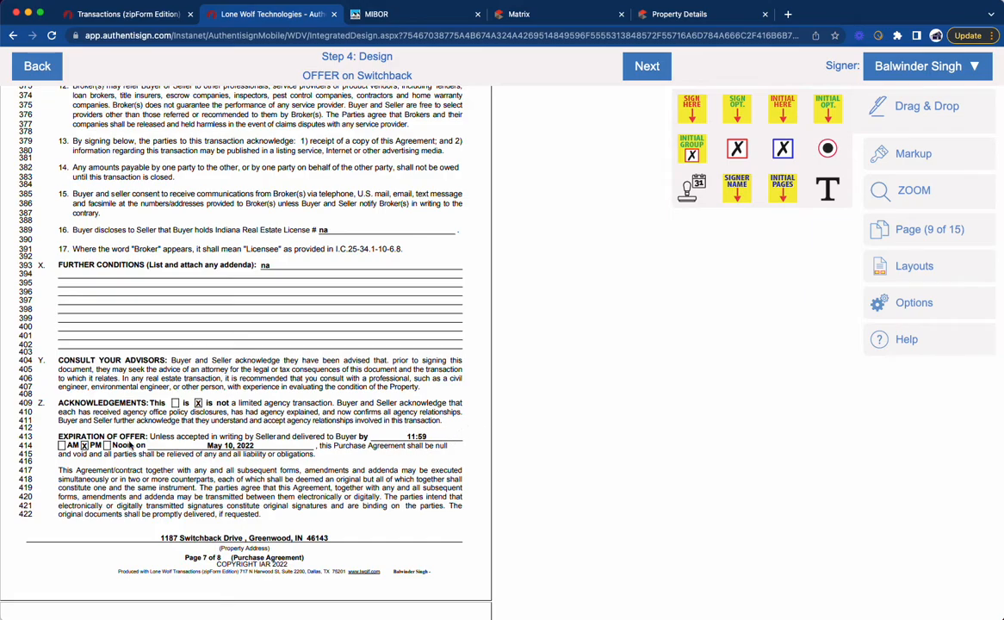
scroll(232, 447, "down", 10)
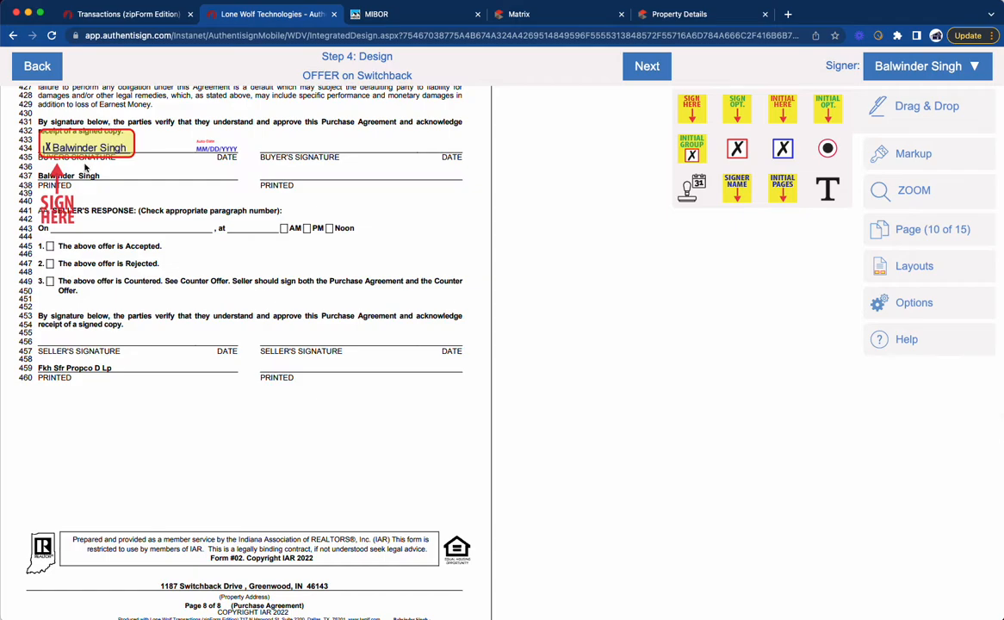
scroll(110, 129, "up", 2)
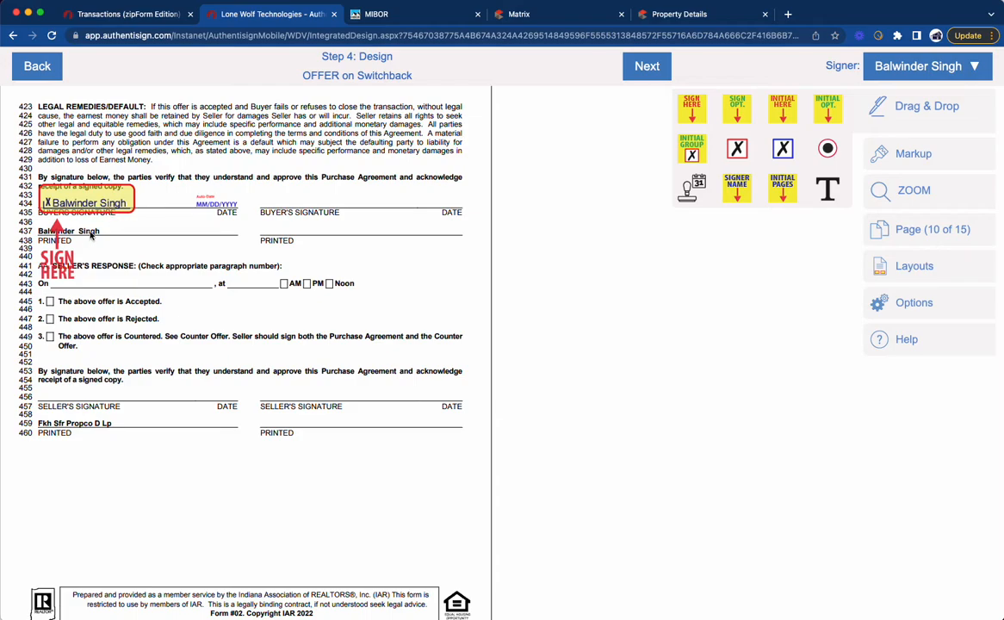
scroll(134, 349, "down", 1)
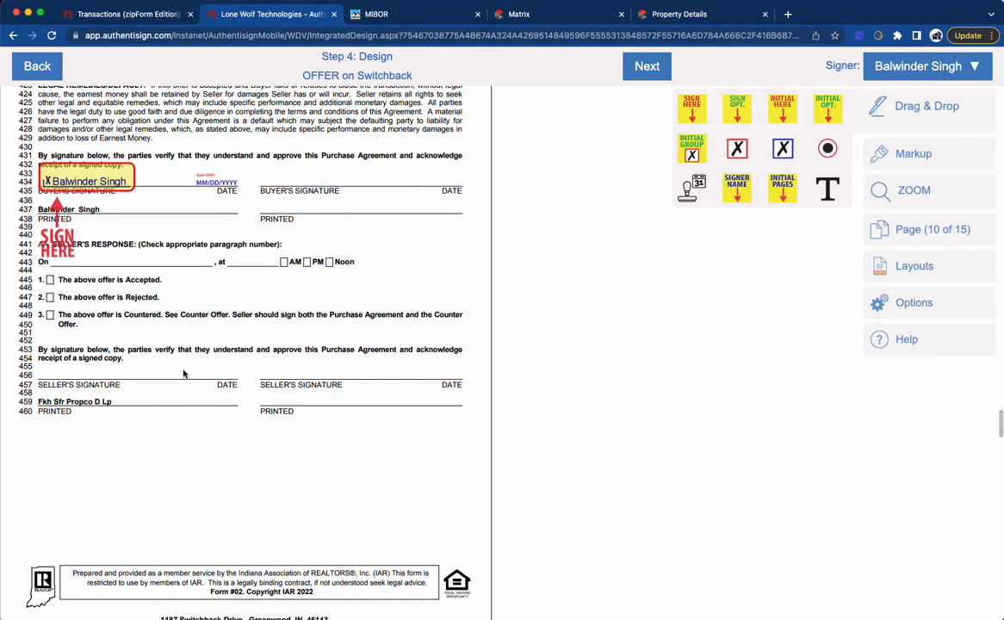
Step: Place the buyer's signature, date and printed name fields at the Buyer line on the last page of the seller's addendum
scroll(184, 373, "down", 12)
scroll(184, 373, "down", 15)
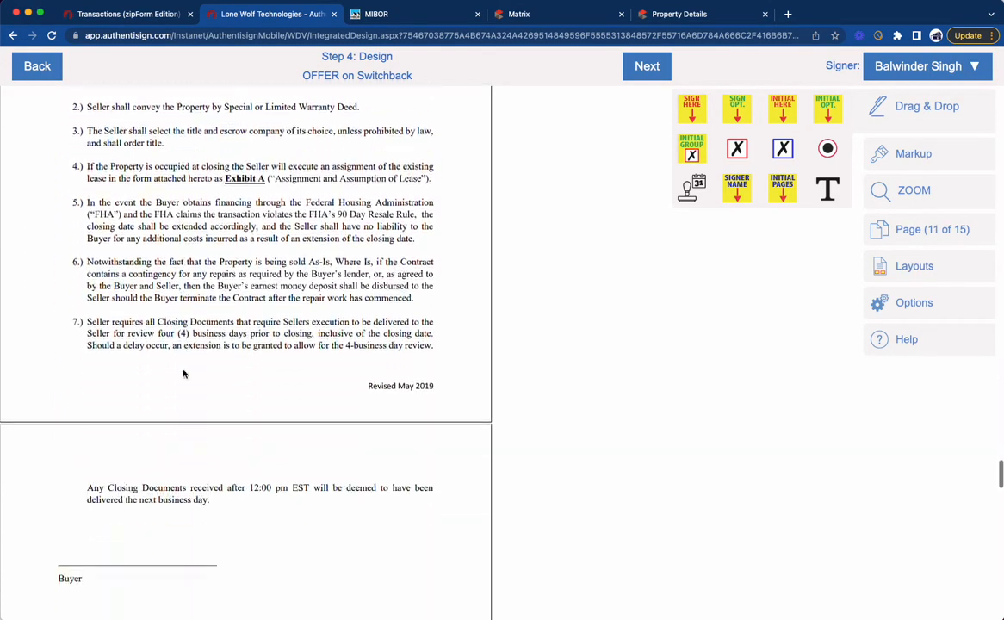
left_click_drag(691, 109, 79, 203)
mouse_move(687, 188)
left_mouse_down()
mouse_move(655, 160)
mouse_move(196, 222)
mouse_move(195, 264)
left_mouse_up()
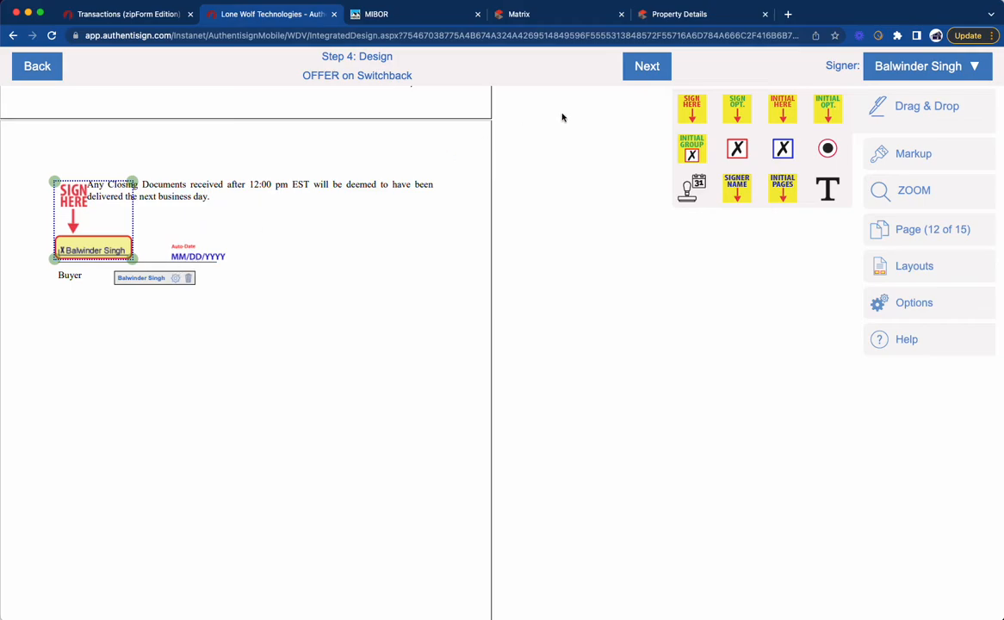
left_click_drag(737, 188, 95, 290)
Step: Place a buyer signature field in the first Signature of Buyer box on both pages of the Seller's Residential Real Estate Sales Disclosure
scroll(116, 318, "down", 8)
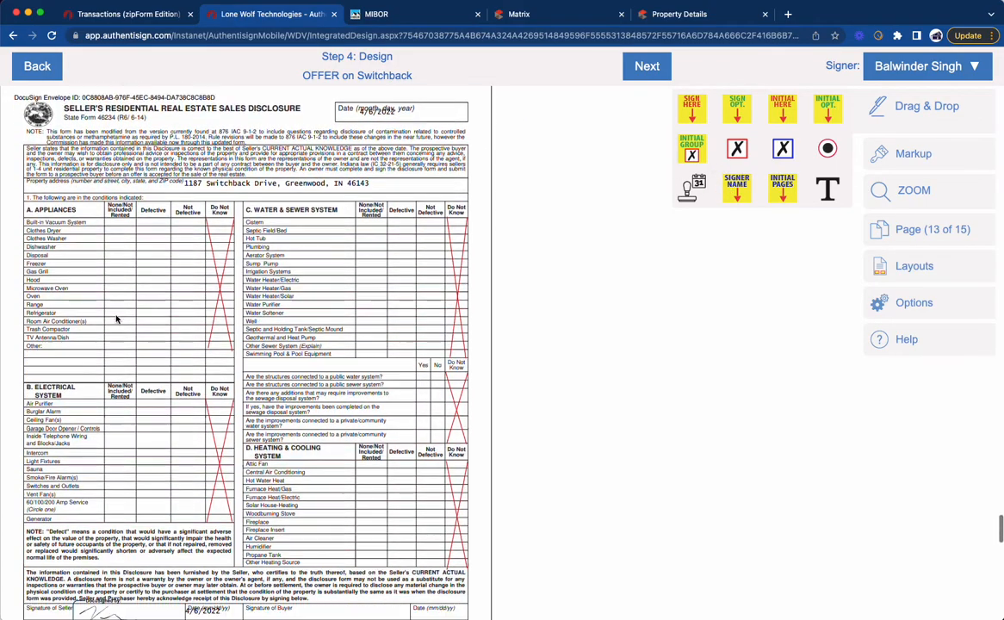
scroll(116, 319, "down", 3)
left_click_drag(690, 118, 299, 379)
scroll(299, 380, "down", 2)
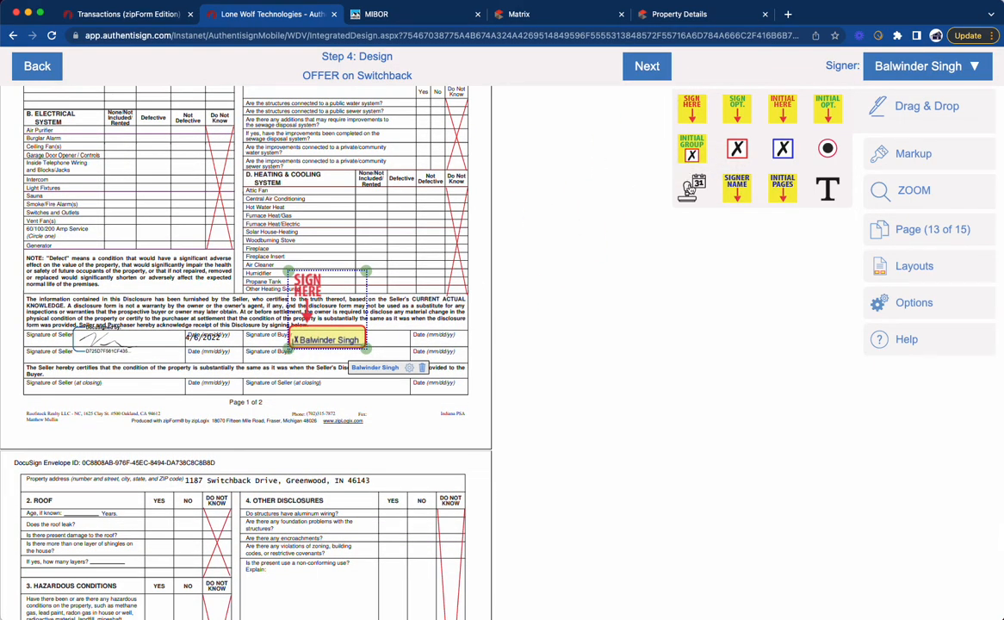
scroll(407, 286, "down", 8)
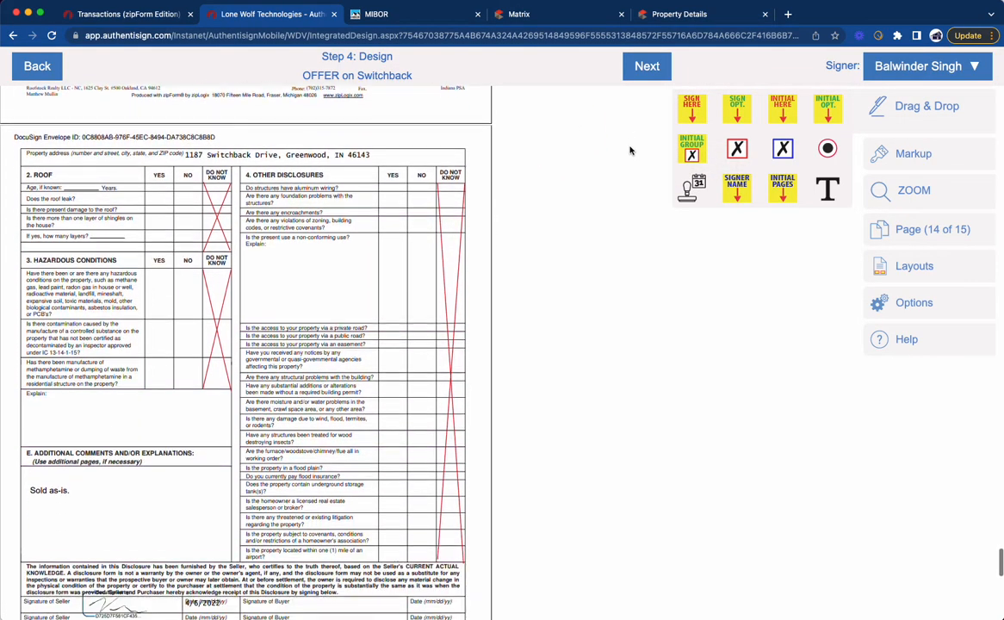
scroll(441, 250, "down", 4)
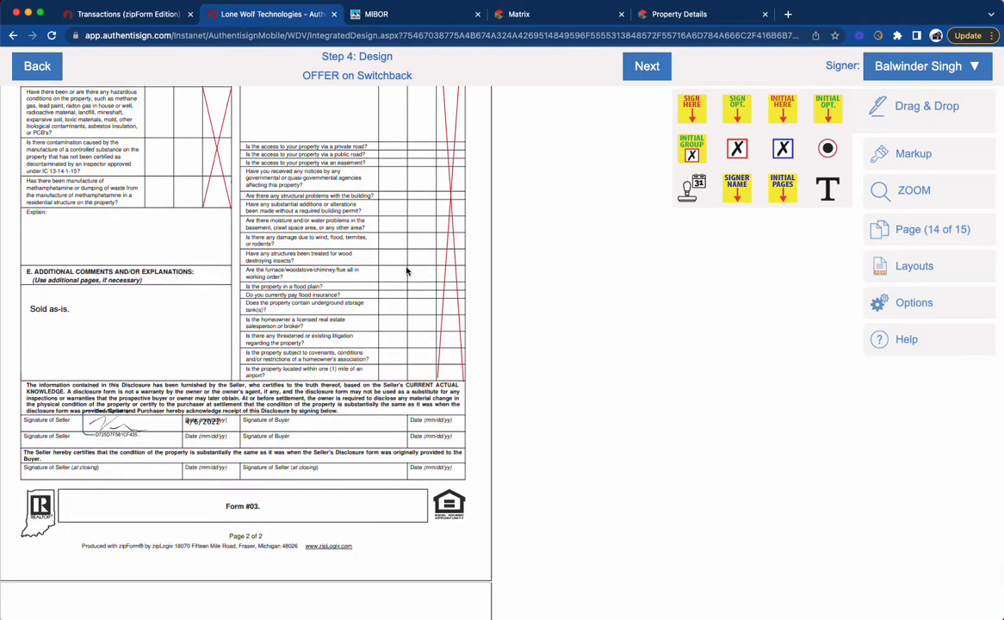
mouse_move(689, 110)
left_mouse_down()
mouse_move(518, 116)
mouse_move(327, 315)
mouse_move(321, 342)
left_mouse_up()
Step: Place a required initials field for the buyer beside the heading of the pre-approval letter on page 15
scroll(323, 340, "down", 7)
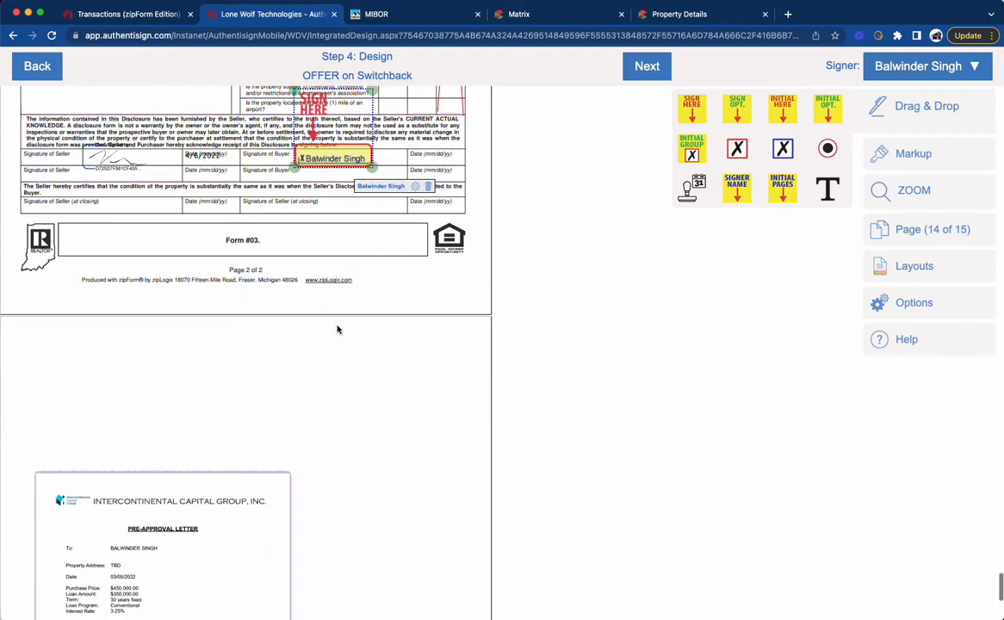
scroll(338, 329, "down", 6)
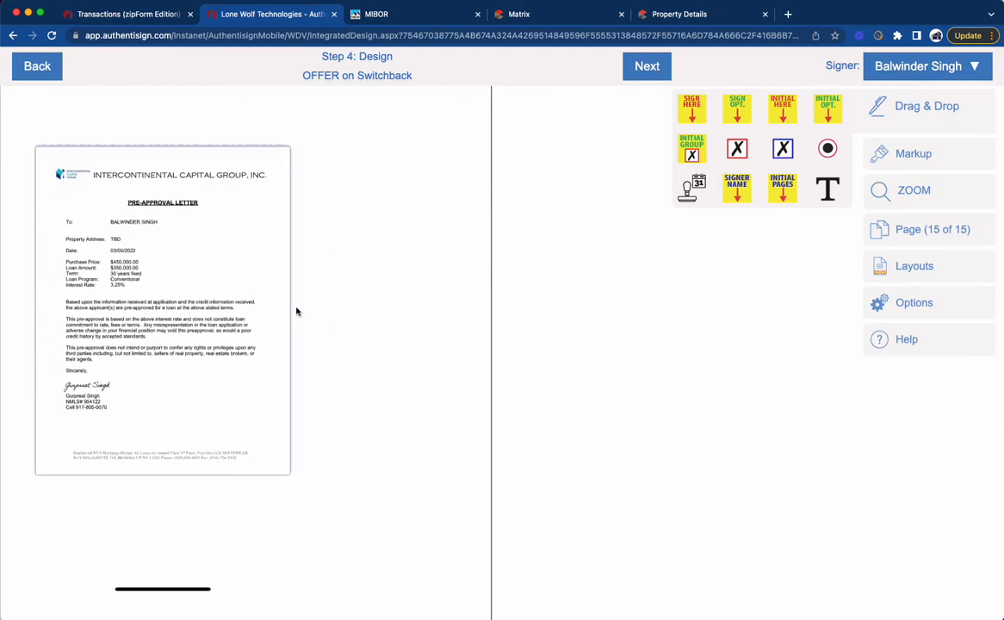
scroll(661, 258, "up", 1)
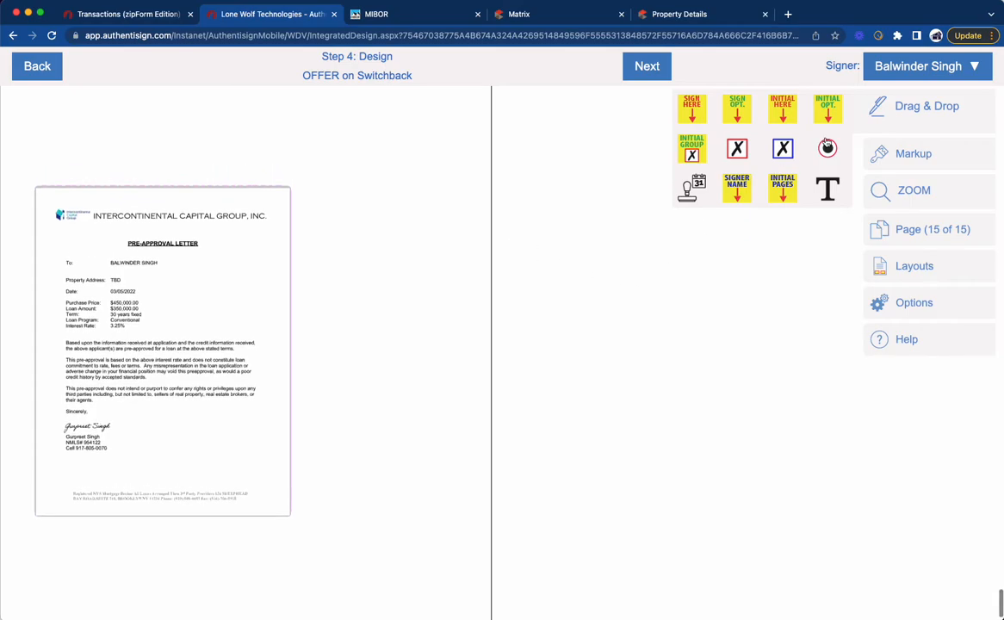
left_click_drag(783, 107, 222, 257)
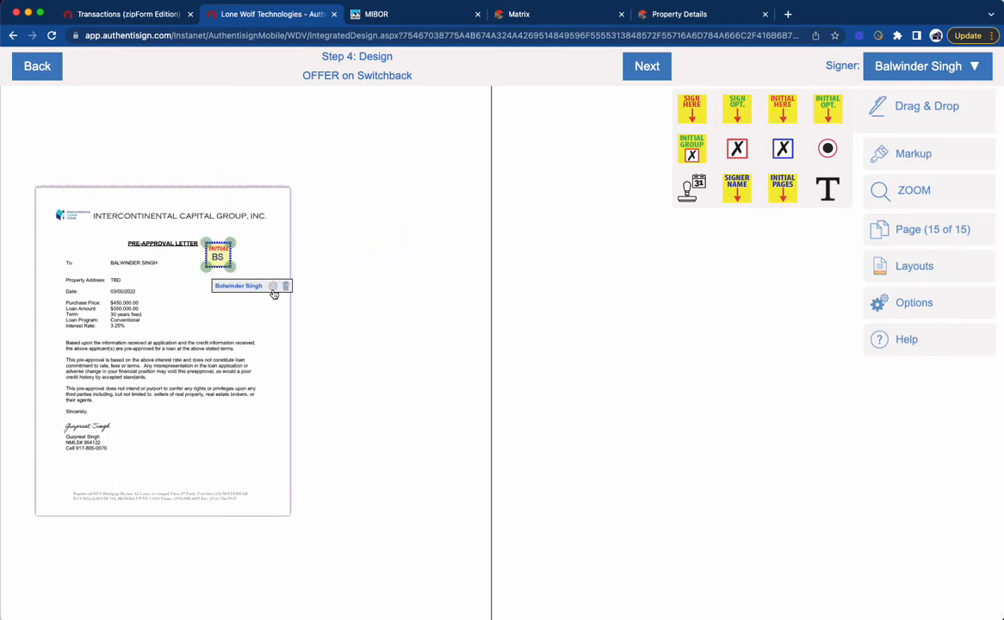
scroll(257, 311, "down", 1)
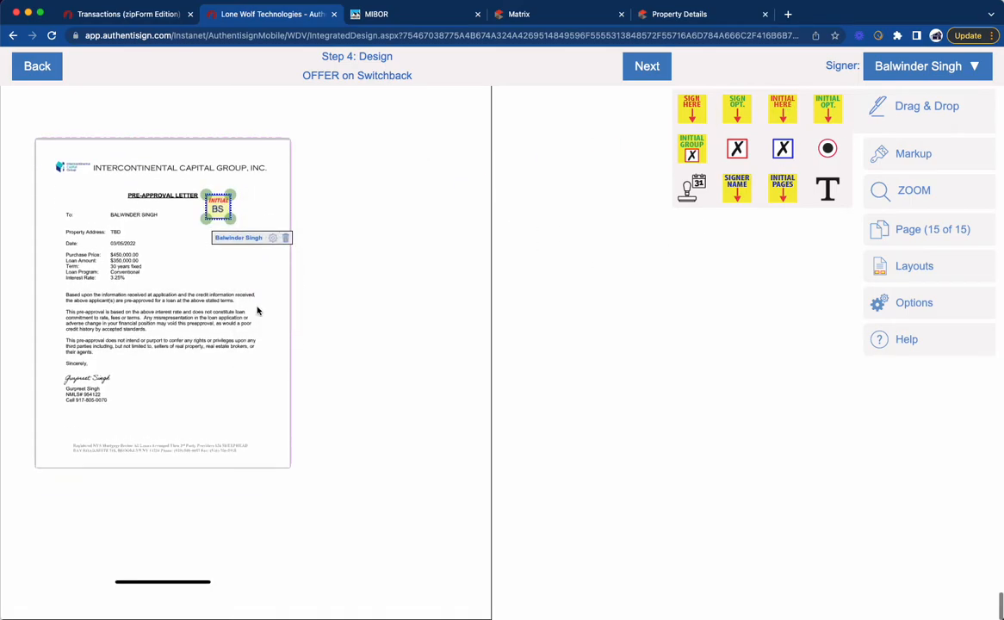
scroll(345, 258, "up", 3)
Step: Finalize the signing setup, send the signing invitations without customizing them, and close the finished signing session
left_click(639, 73)
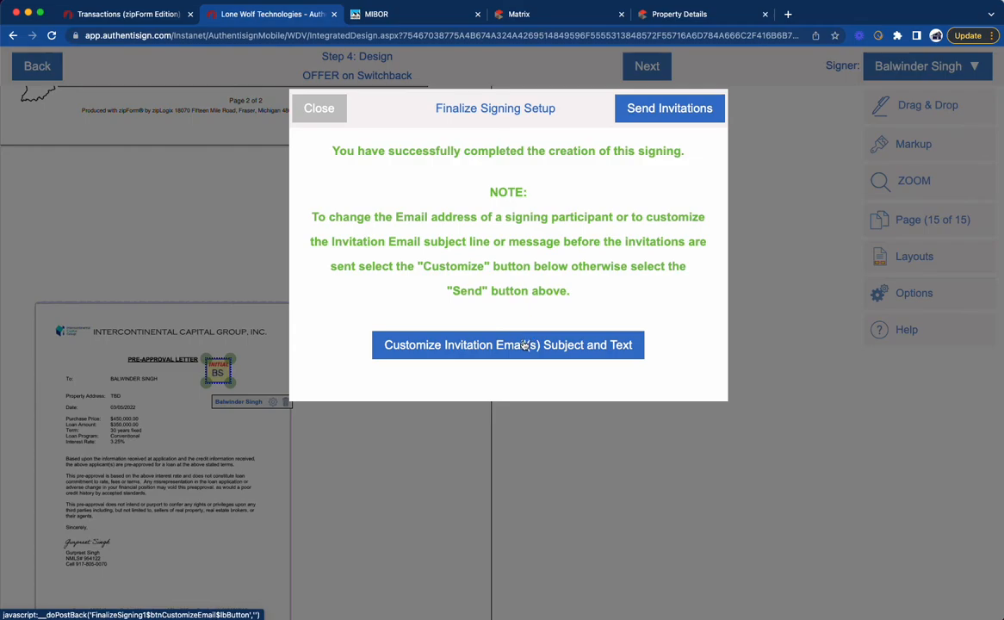
left_click(675, 111)
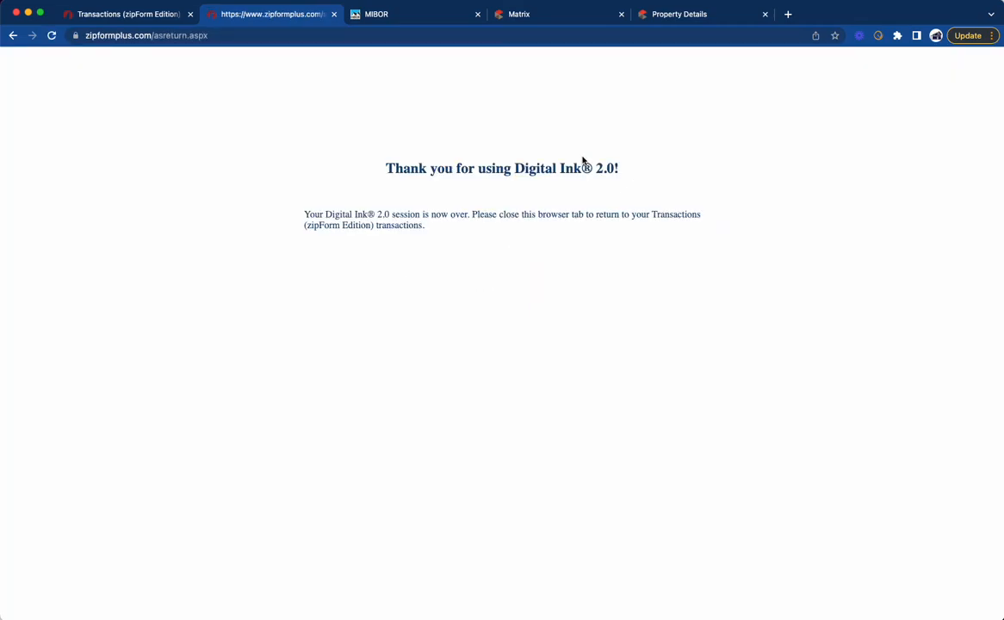
left_click(334, 14)
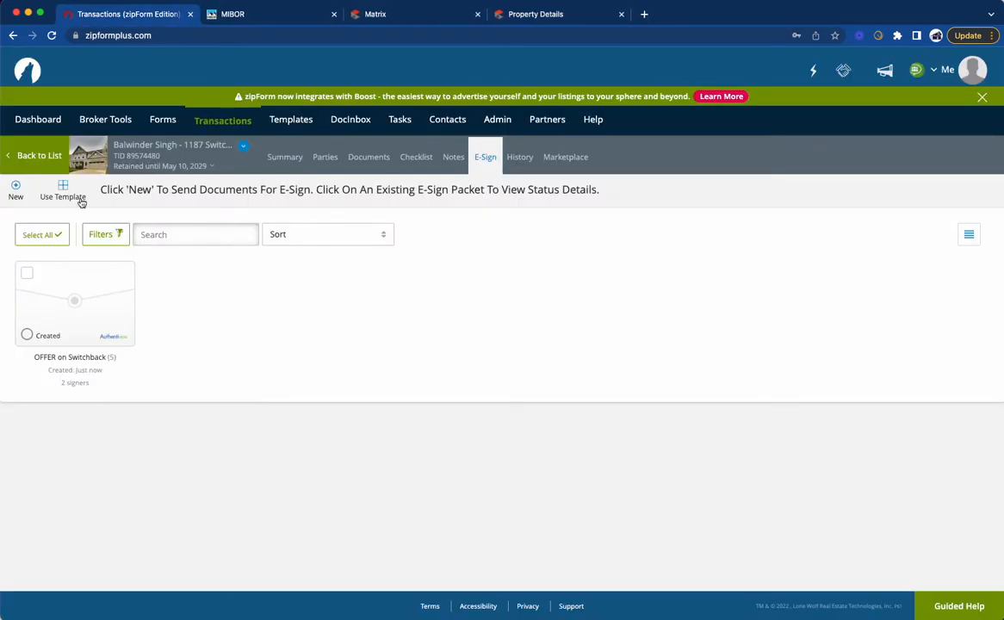
Step: In the transaction's documents, select the Fathom Office Policy for Buyers and the Purchase Agreement (Improved Property) form
left_click(363, 160)
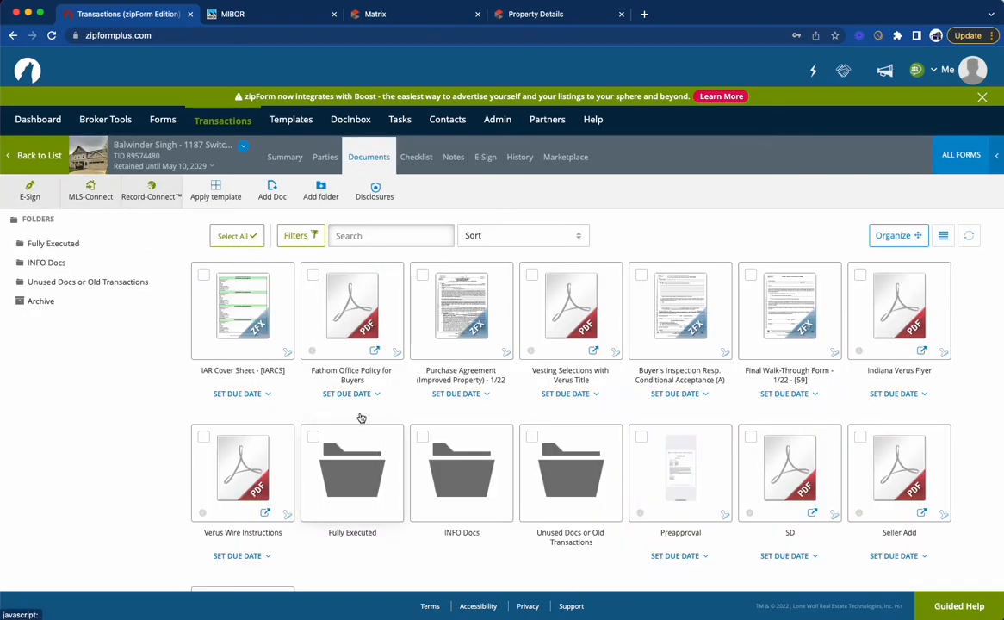
left_click(313, 276)
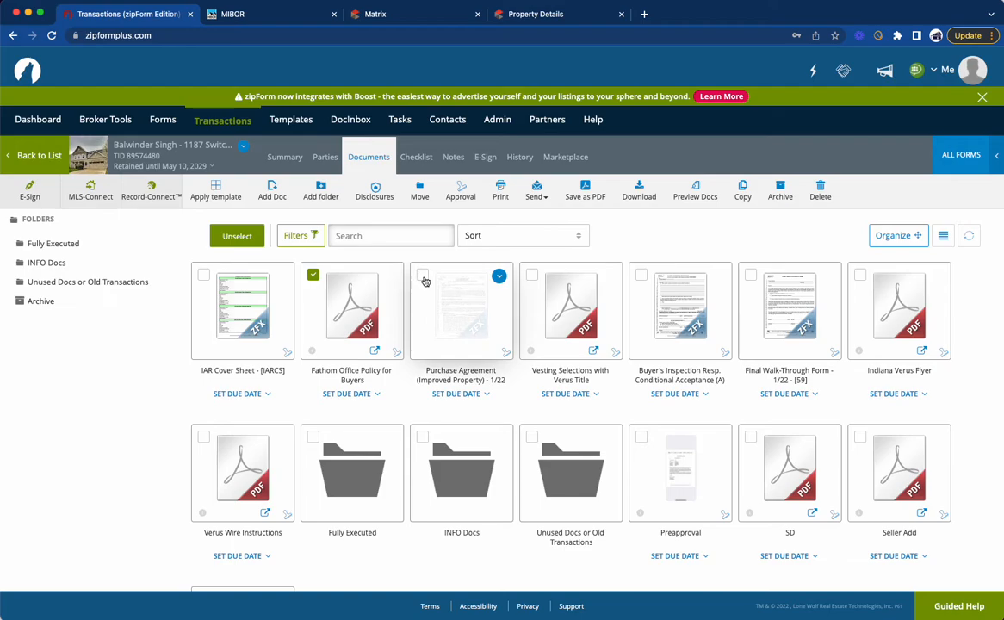
left_click(423, 277)
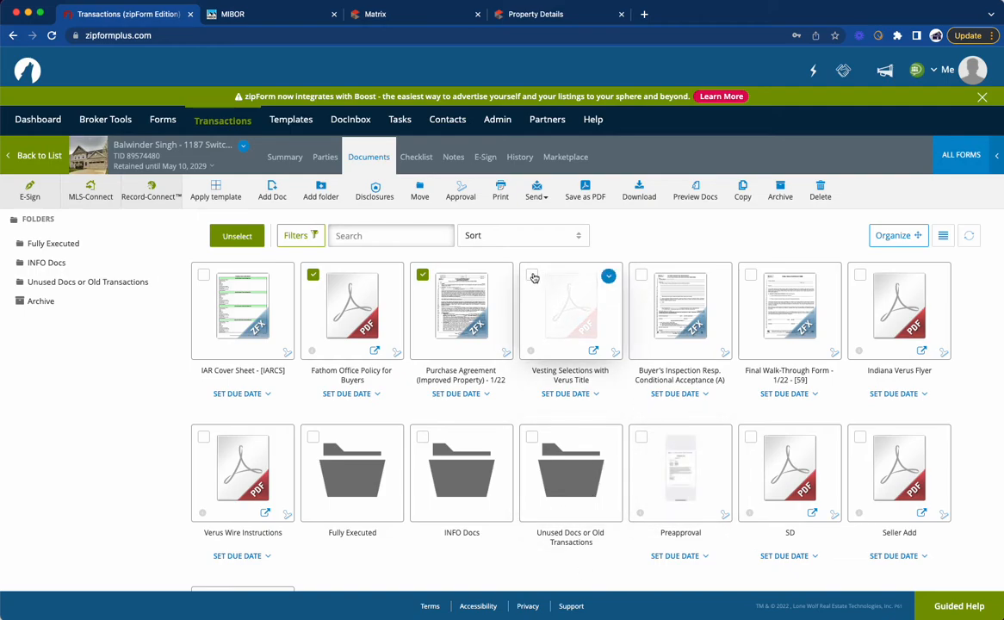
Step: File the Preapproval document in the PreApproval placeholder inside the INFO Docs folder and return to the main document list
left_click_drag(666, 465, 471, 488)
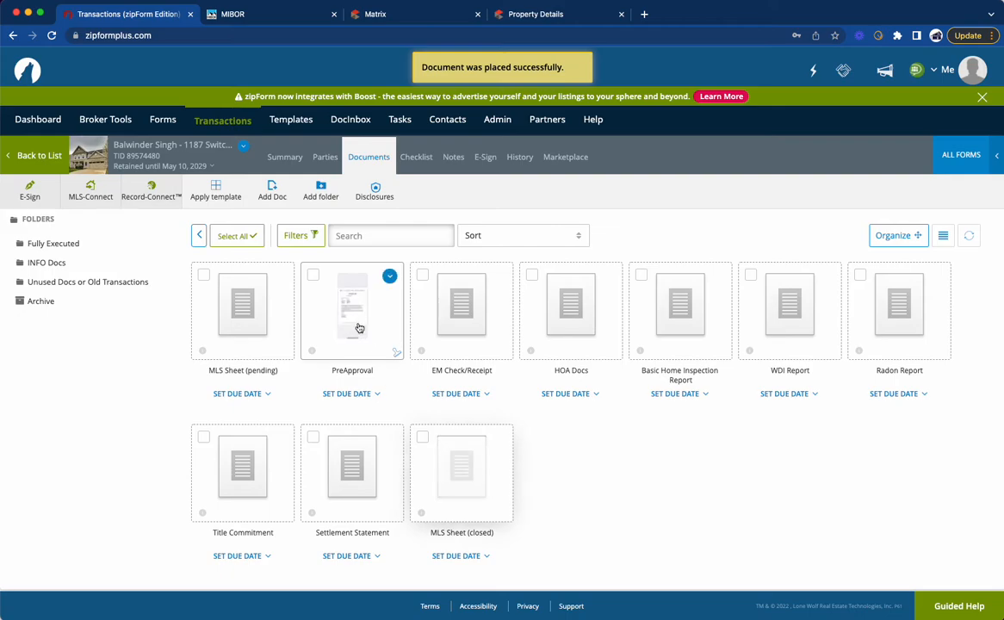
left_click(198, 235)
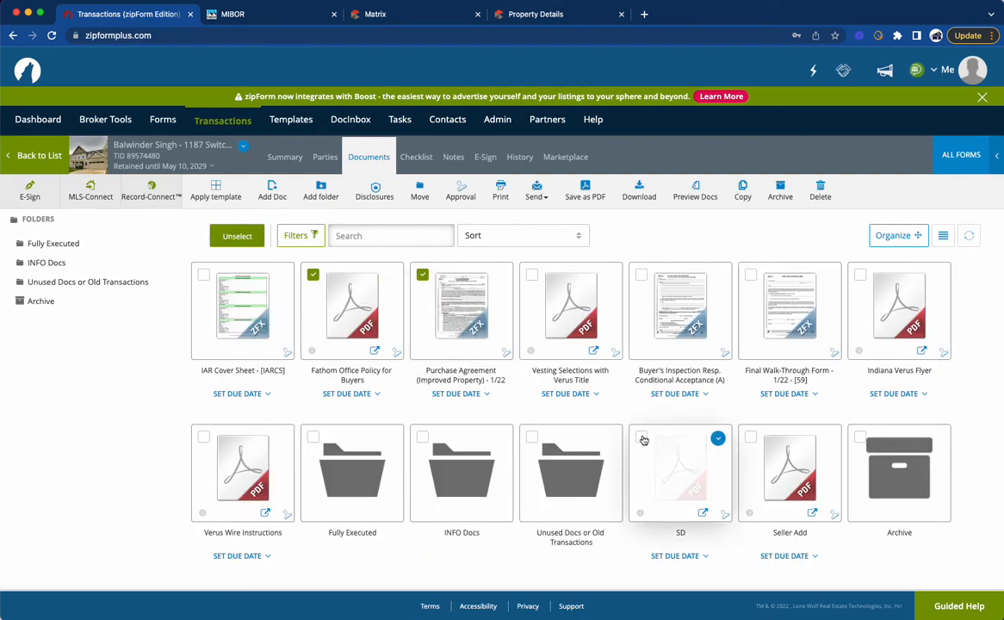
Step: Add the Seller Add and SD documents to the current selection and archive all the selected documents
left_click(750, 437)
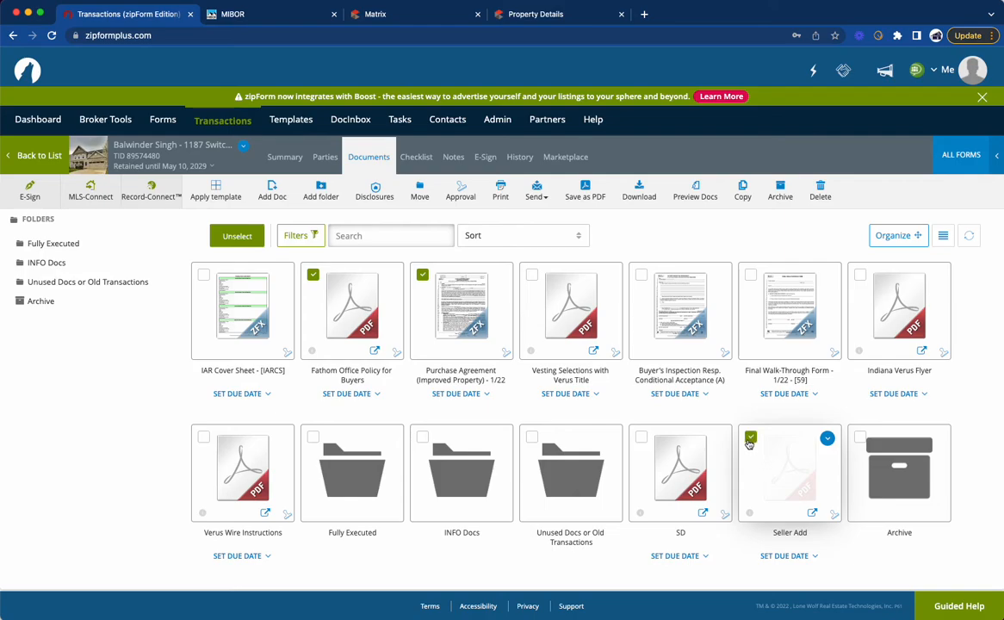
left_click(642, 438)
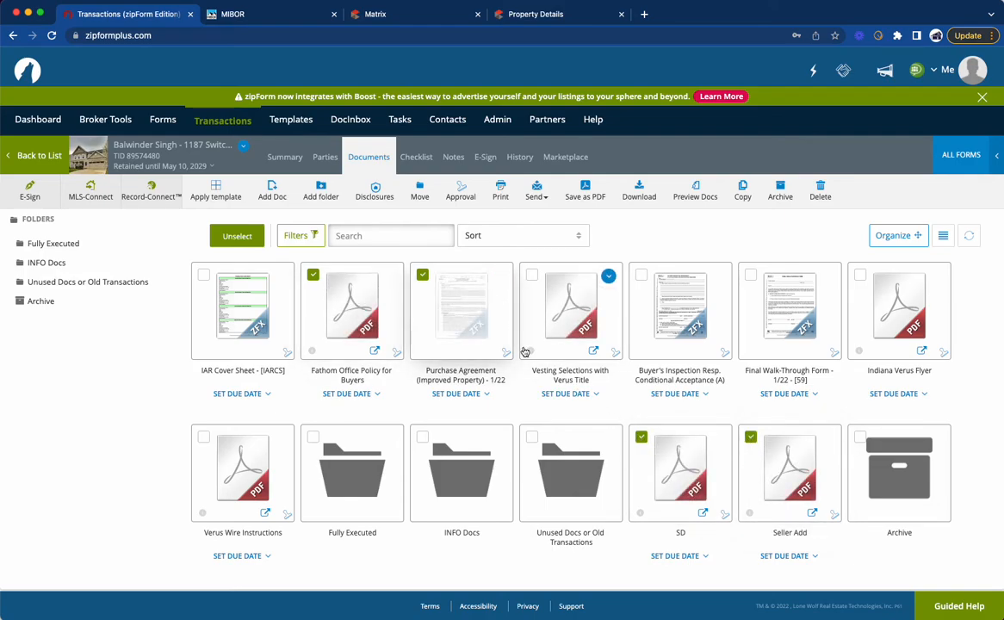
left_click(781, 191)
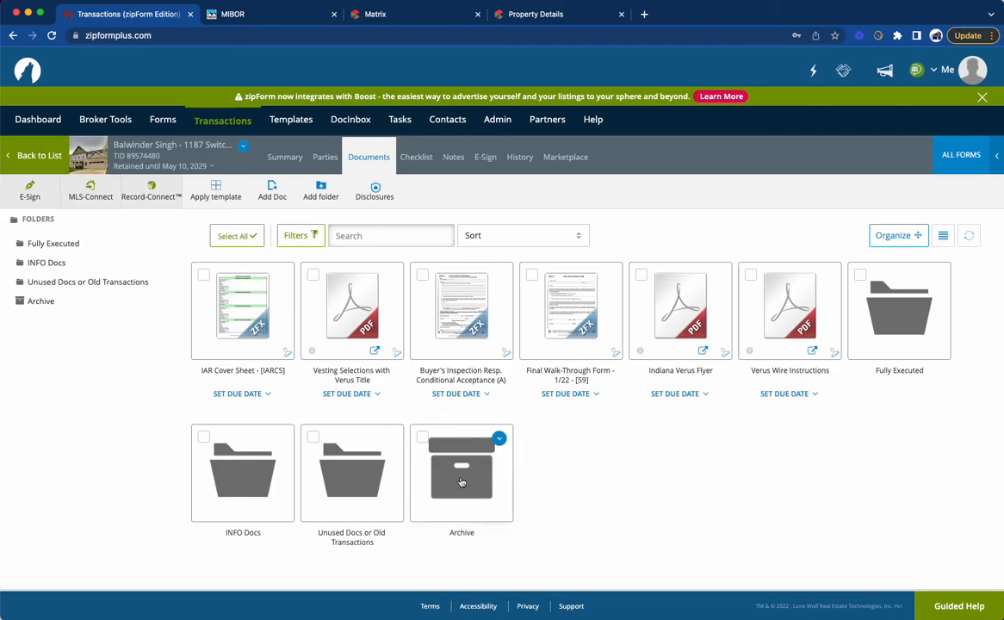
mouse_move(614, 276)
key("ctrl+Up")
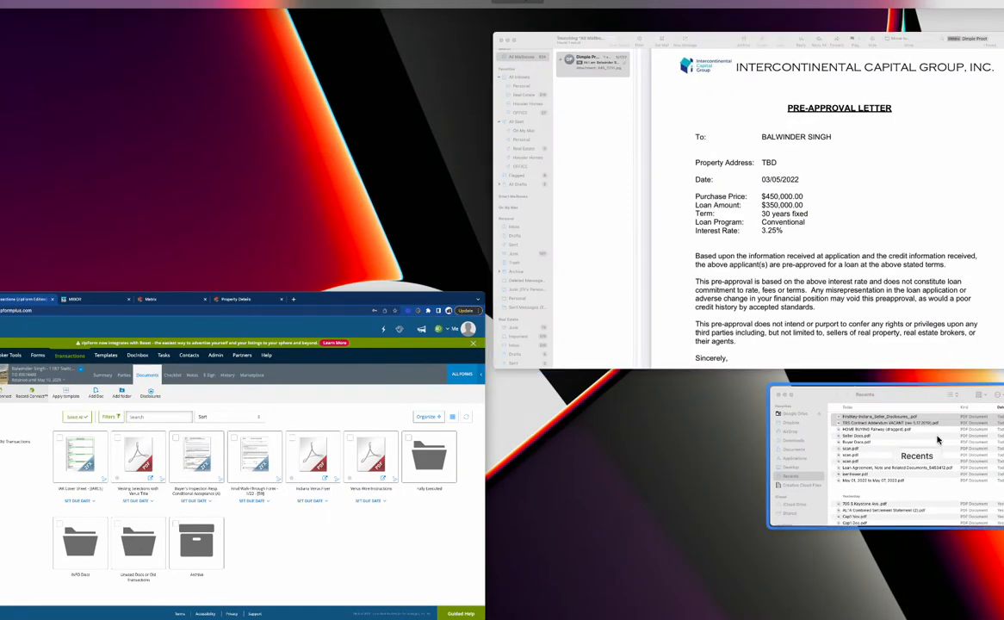
key("Escape")
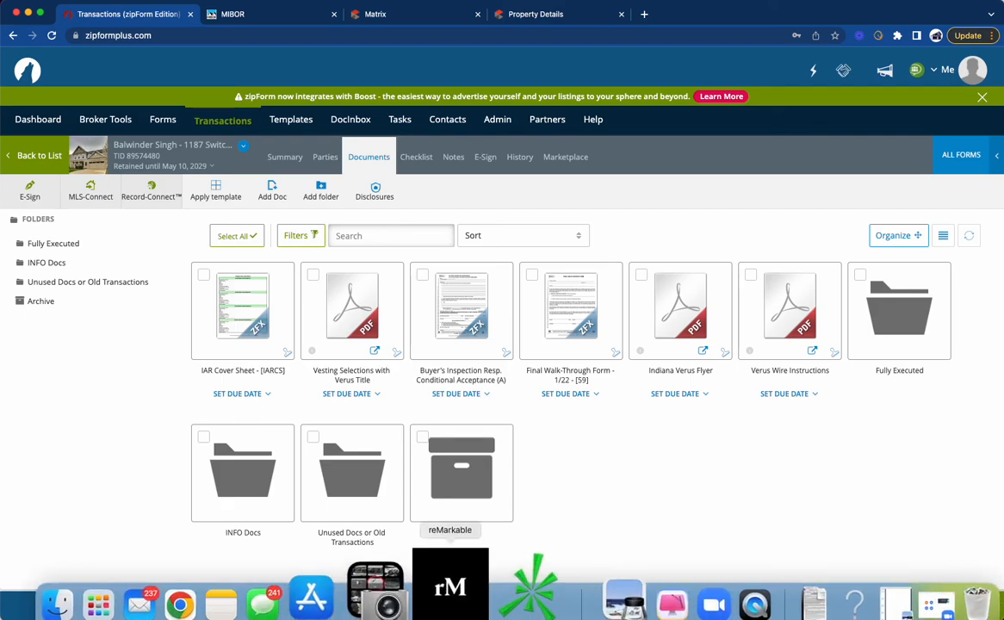
mouse_move(270, 591)
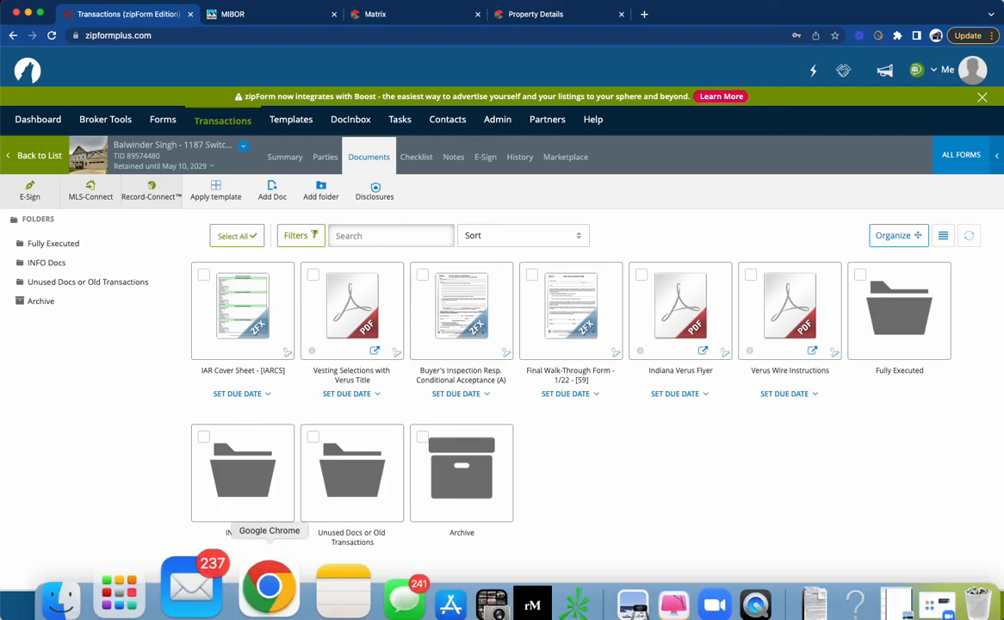
left_click(689, 576)
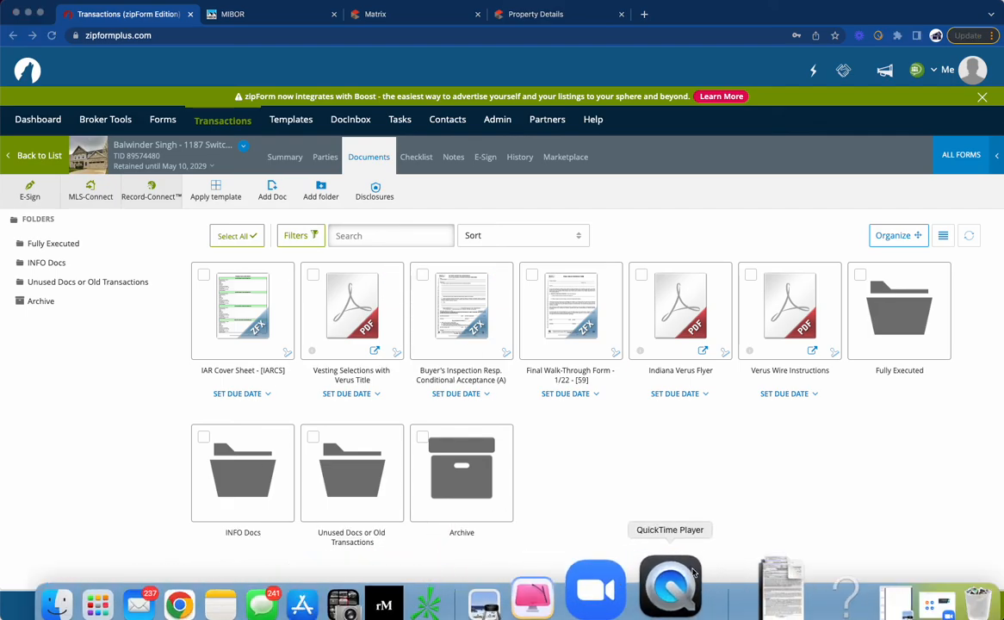